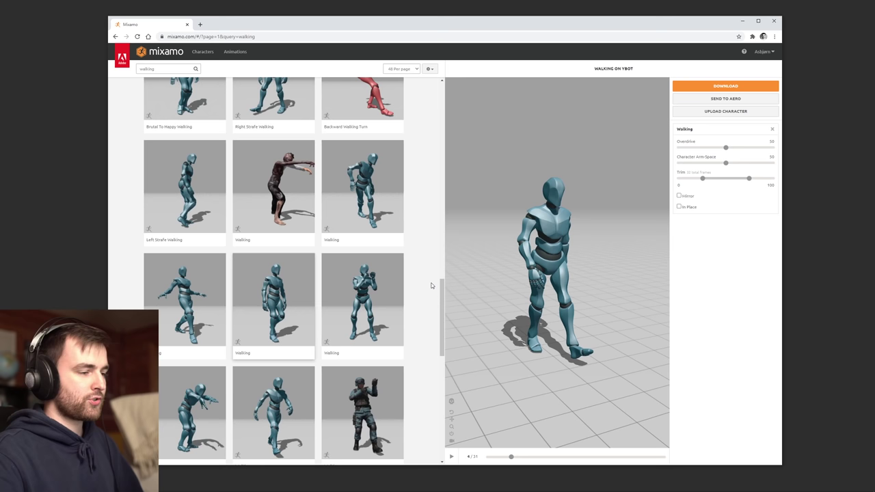
Switch to Blender, start a new General file and clear the default camera, cube and light.
{"action": "key", "text": "ctrl+super+Right"}
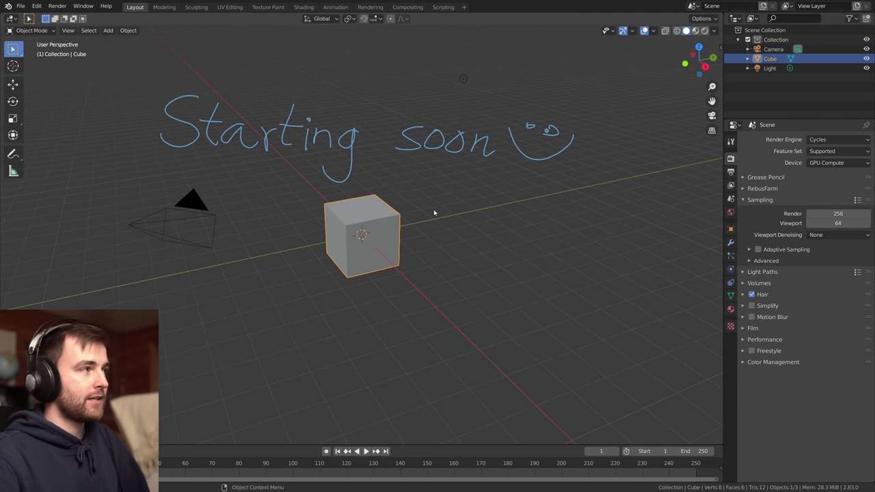
{"action": "left_click", "coordinate": [21, 6]}
{"action": "mouse_move", "coordinate": [34, 17]}
{"action": "left_click", "coordinate": [150, 18]}
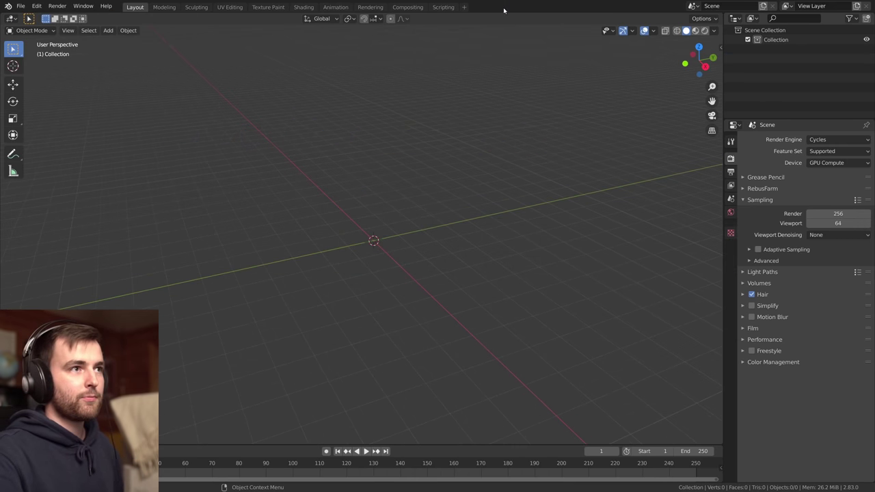
Switch back to Mixamo in the browser and play the preview of the selected Walking animation.
{"action": "key", "text": "ctrl+super+Left"}
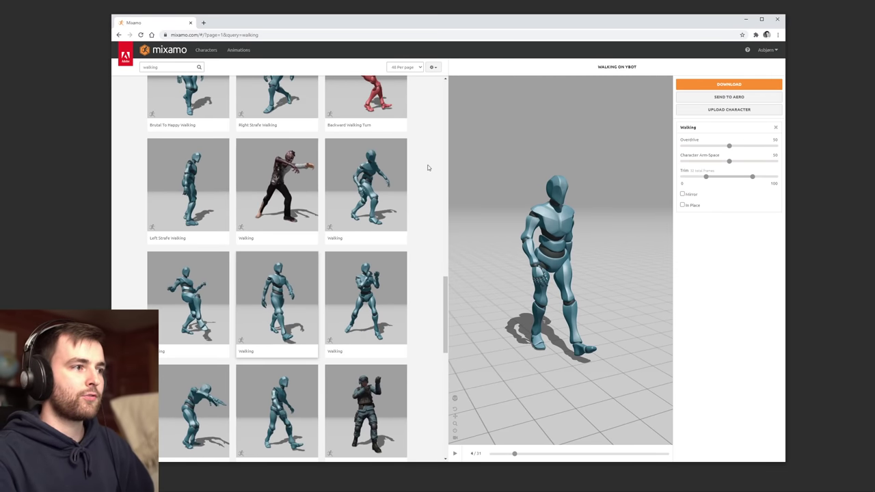
{"action": "left_click_drag", "start_coordinate": [446, 288], "coordinate": [448, 296]}
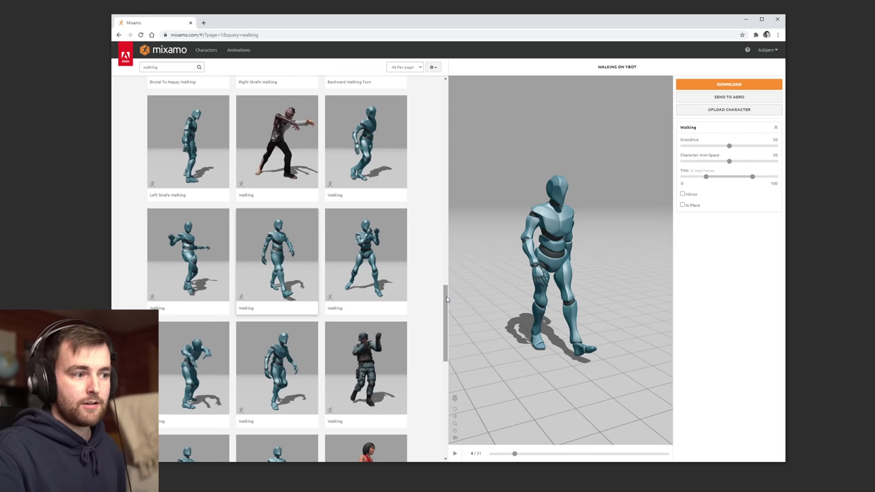
{"action": "left_click", "coordinate": [456, 454]}
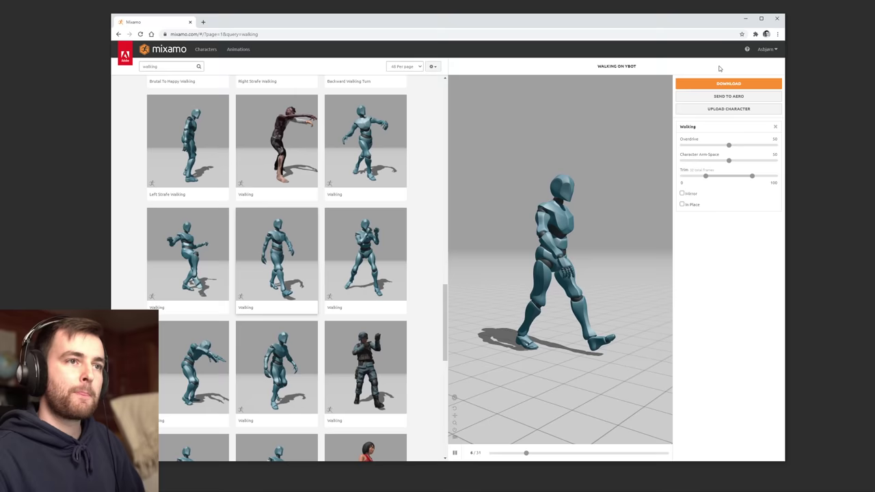
Download the Walking animation as FBX with skin, 60 frames per second and no keyframe reduction.
{"action": "left_click", "coordinate": [728, 84]}
{"action": "left_click", "coordinate": [442, 136]}
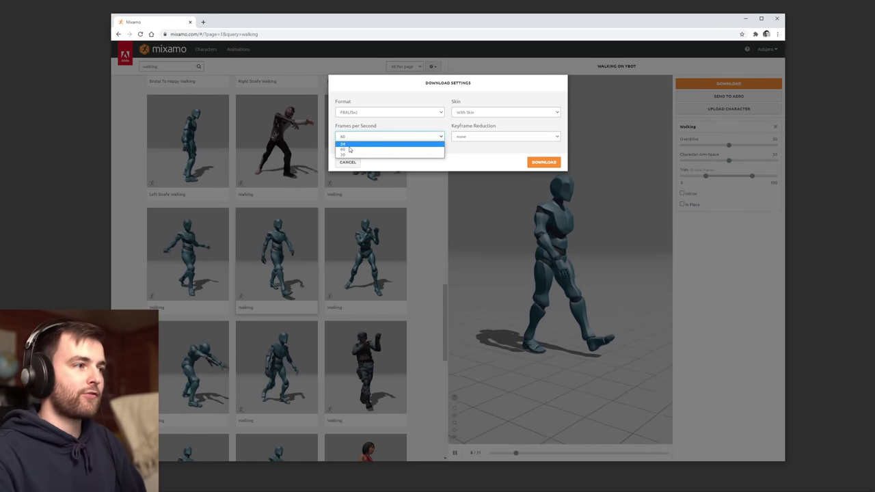
{"action": "left_click", "coordinate": [364, 152]}
{"action": "left_click", "coordinate": [543, 162]}
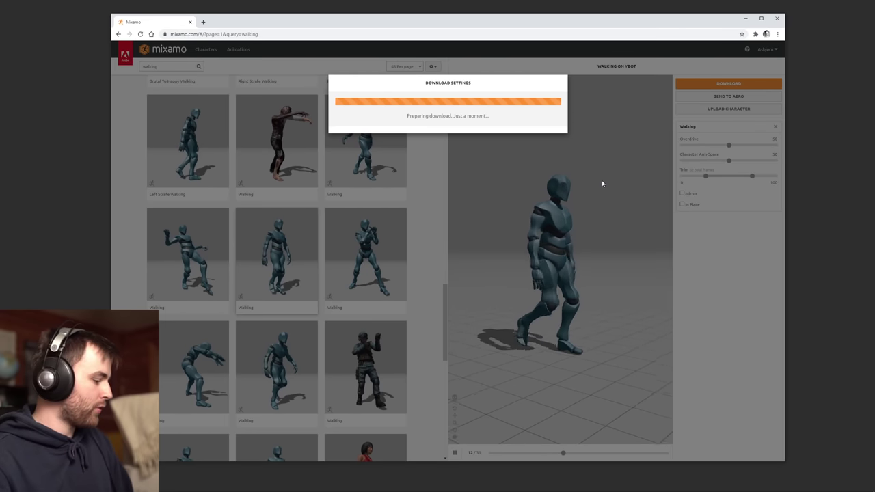
{"action": "key", "text": "super+Tab"}
{"action": "left_click", "coordinate": [148, 35]}
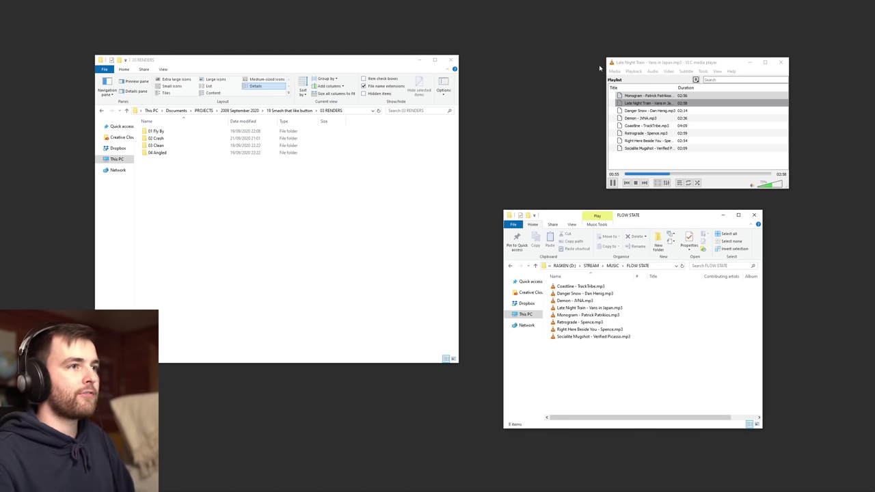
{"action": "left_click_drag", "start_coordinate": [338, 61], "coordinate": [324, 63]}
{"action": "left_click_drag", "start_coordinate": [653, 219], "coordinate": [638, 227]}
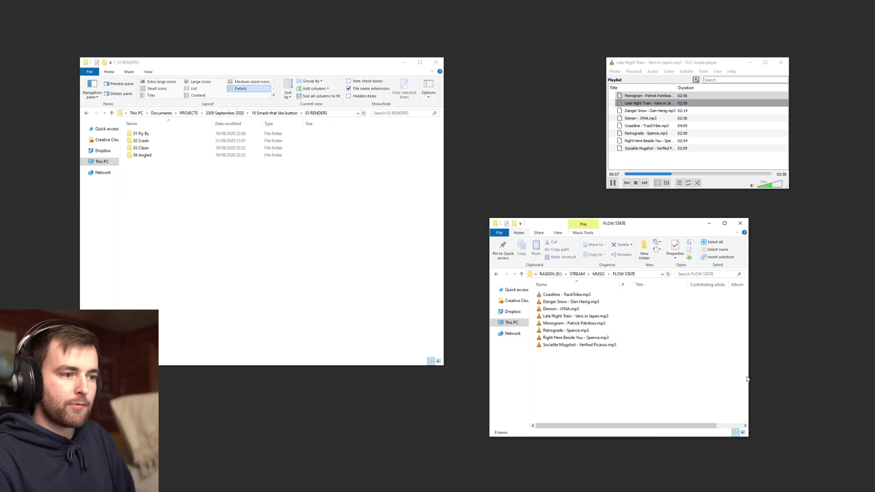
{"action": "left_click_drag", "start_coordinate": [683, 63], "coordinate": [678, 65]}
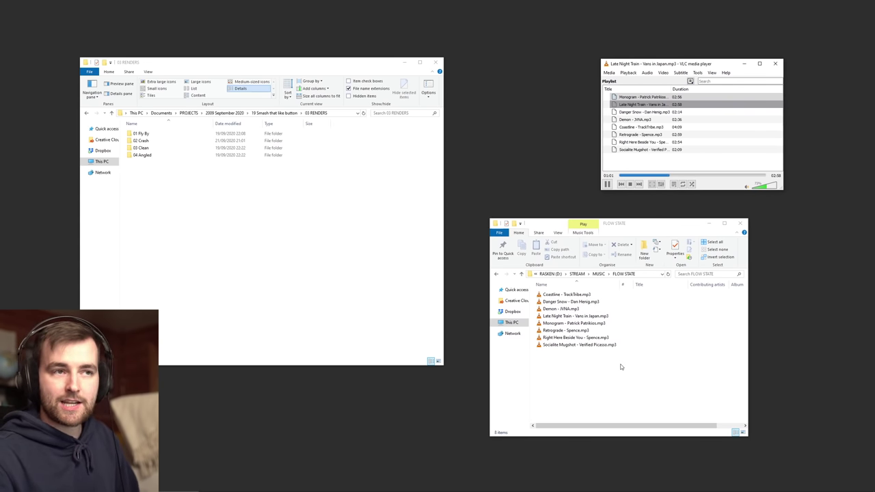
{"action": "key", "text": "super+Tab"}
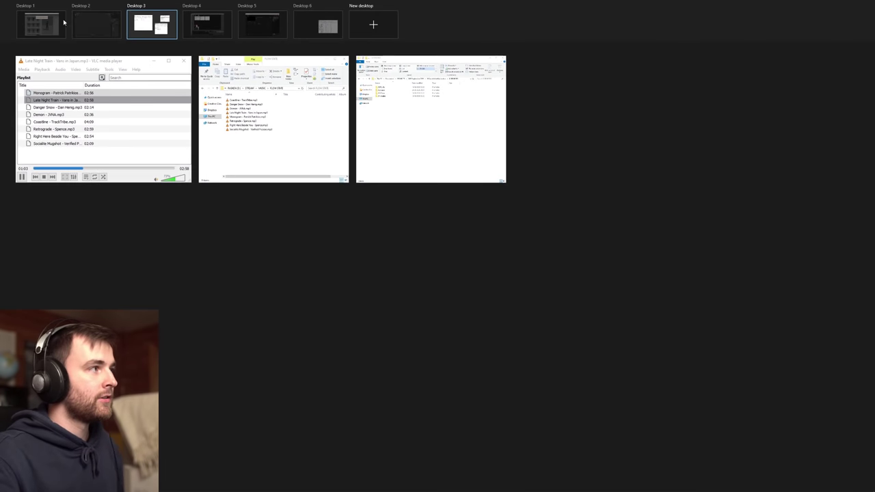
{"action": "key", "text": "super+Tab"}
{"action": "key", "text": "super+Tab"}
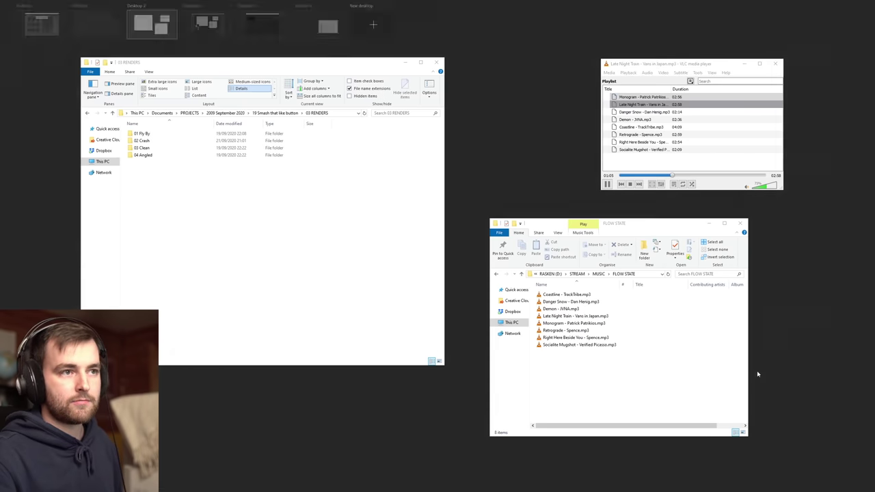
Return to Mixamo and save the download as Walking.fbx in the 01 MOTION CAPTURE folder, replacing the existing file.
{"action": "left_click", "coordinate": [42, 24]}
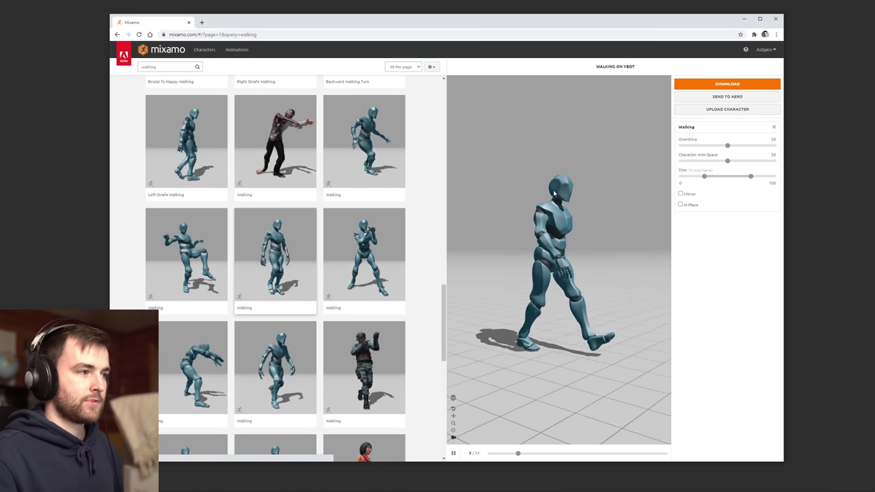
{"action": "left_click_drag", "start_coordinate": [289, 22], "coordinate": [326, 66]}
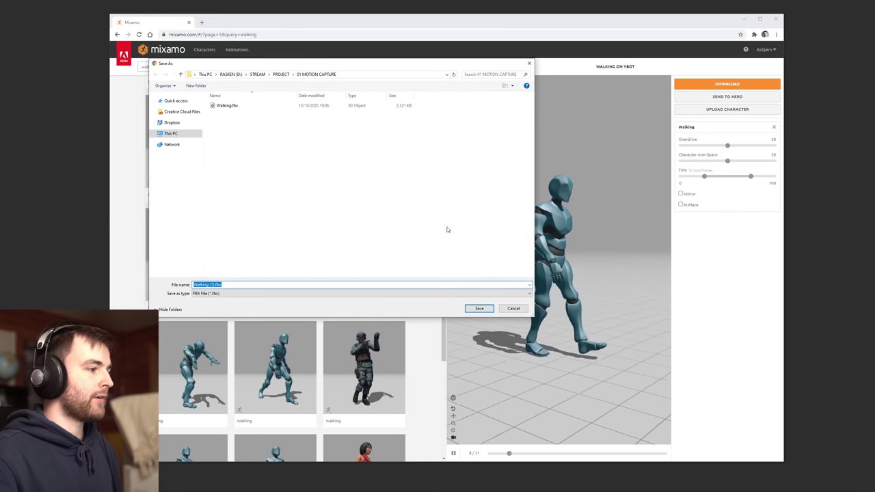
{"action": "left_click", "coordinate": [229, 106]}
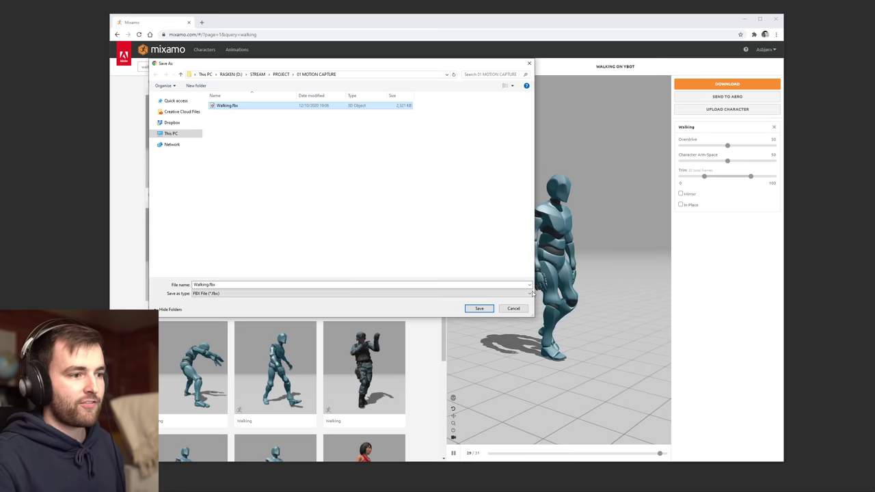
{"action": "key", "text": "Return"}
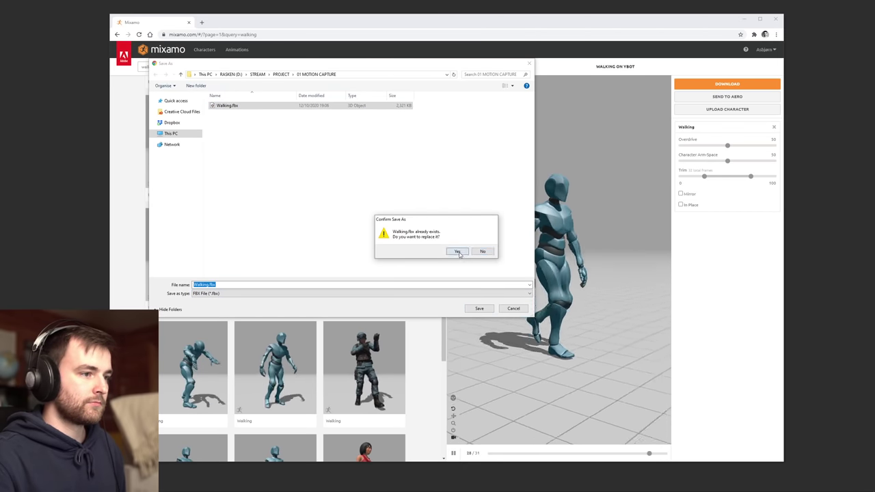
{"action": "left_click", "coordinate": [458, 251]}
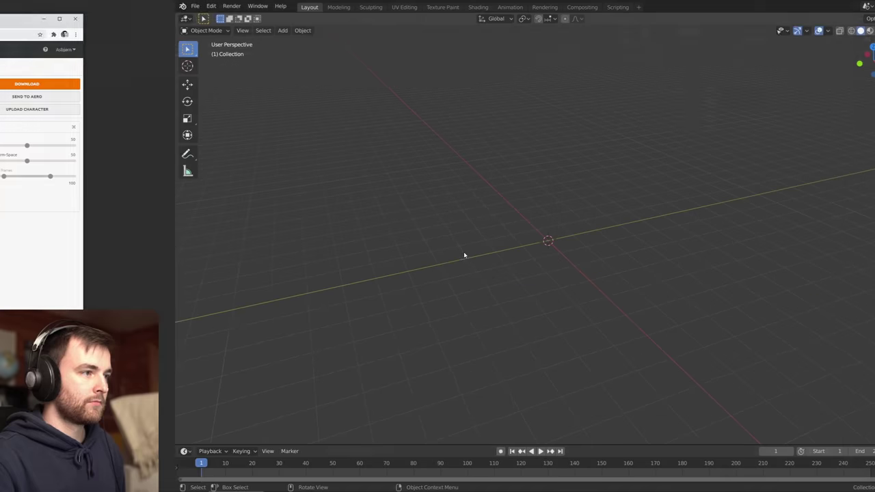
Import Walking.fbx from the 01 MOTION CAPTURE folder into the empty Blender scene.
{"action": "left_click", "coordinate": [21, 5]}
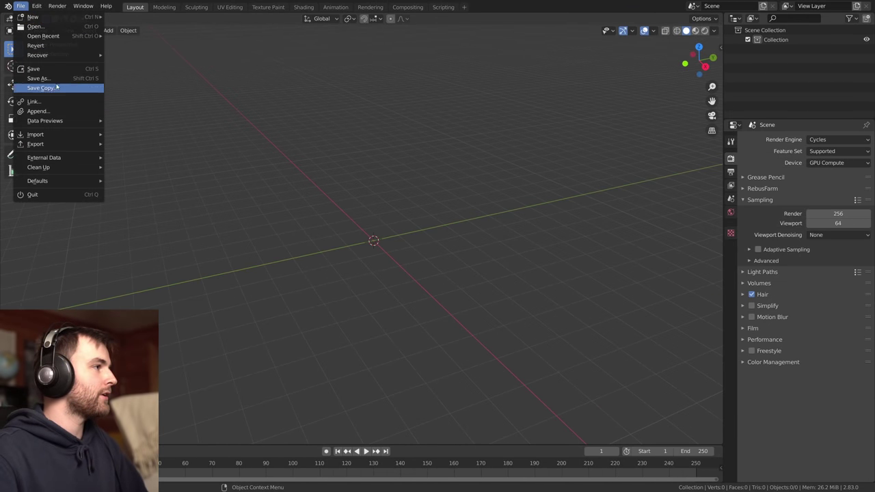
{"action": "mouse_move", "coordinate": [68, 134]}
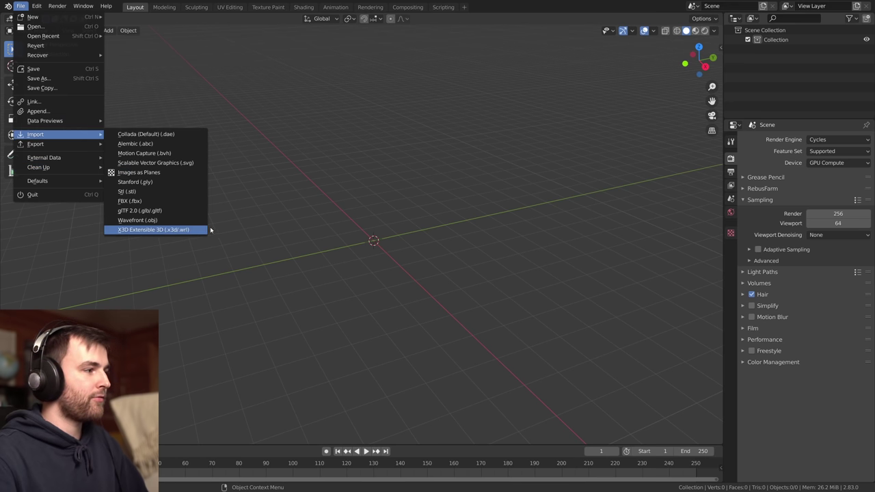
{"action": "left_click", "coordinate": [166, 202]}
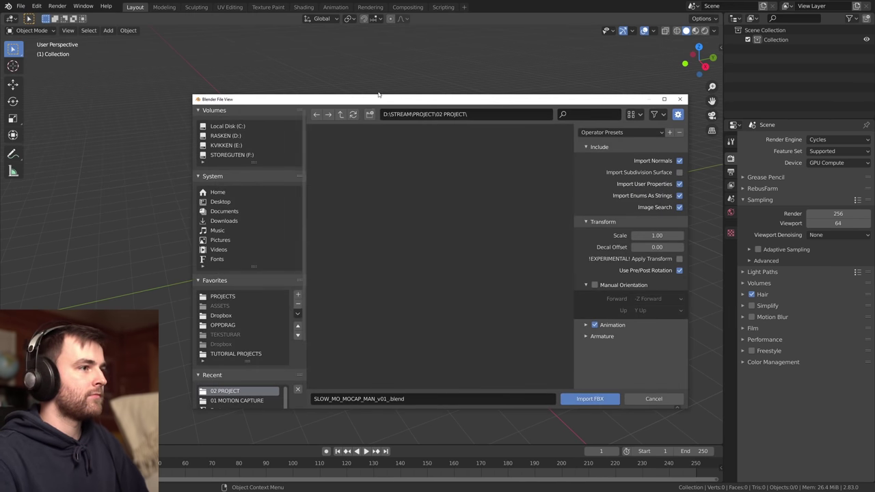
{"action": "left_click", "coordinate": [212, 389]}
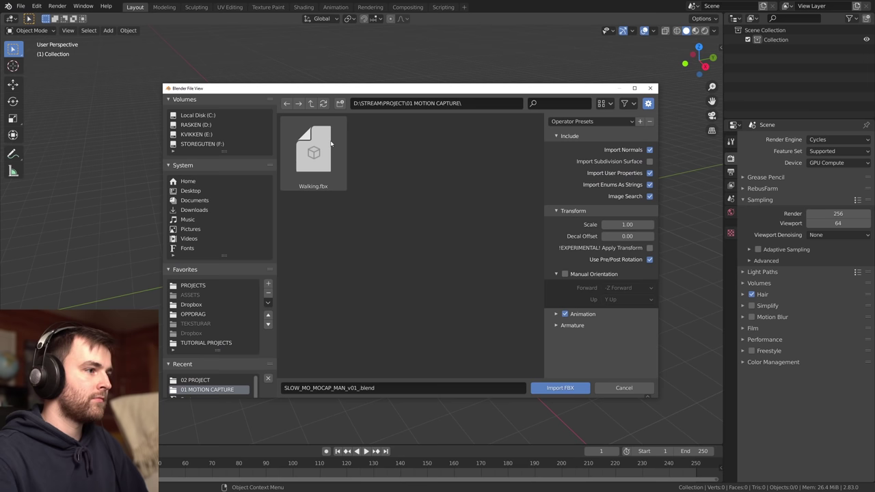
{"action": "double_click", "coordinate": [318, 146]}
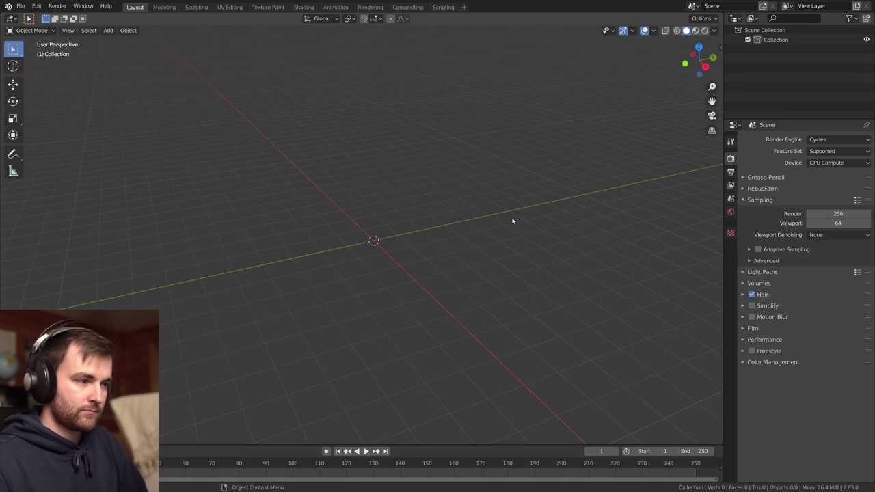
Frame the imported armature and play back its walk animation in the viewport.
{"action": "key", "text": "KP_Decimal"}
{"action": "scroll", "coordinate": [506, 223], "scroll_direction": "down", "scroll_amount": 1}
{"action": "middle_click_drag", "start_coordinate": [506, 223], "coordinate": [500, 300]}
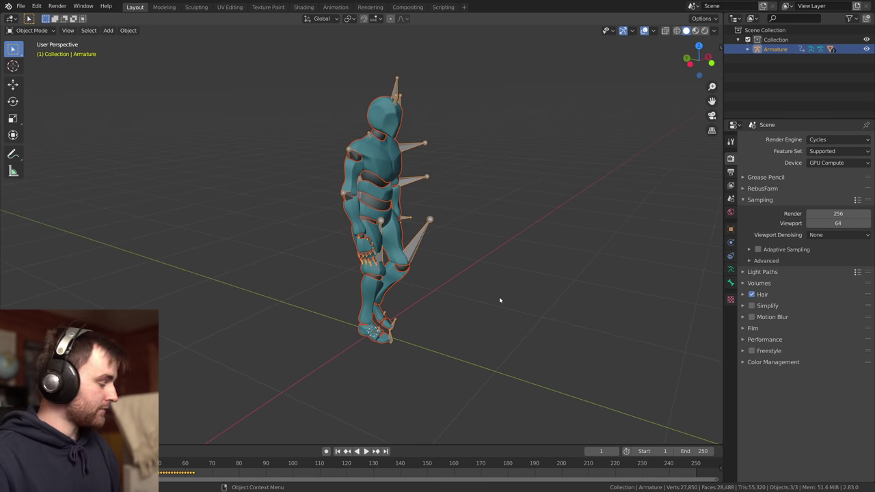
{"action": "key", "text": "space"}
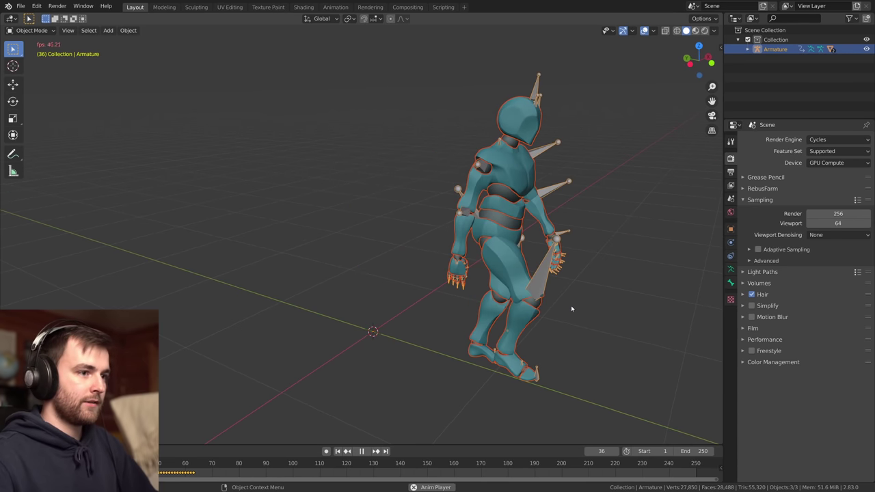
{"action": "key", "text": "space"}
{"action": "scroll", "coordinate": [570, 305], "scroll_direction": "down", "scroll_amount": 3}
{"action": "middle_click_drag", "start_coordinate": [570, 304], "coordinate": [475, 259], "text": "shift"}
{"action": "scroll", "coordinate": [475, 260], "scroll_direction": "up", "scroll_amount": 1}
{"action": "key", "text": "space"}
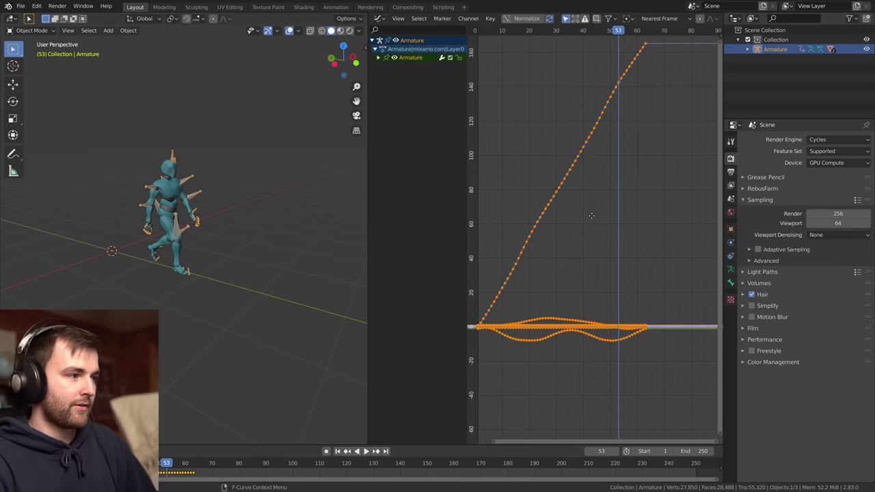
Rewind to frame 1 and apply Make Cyclic (F-Modifier) extrapolation to all the armature's curves in the Graph Editor.
{"action": "key", "text": "space"}
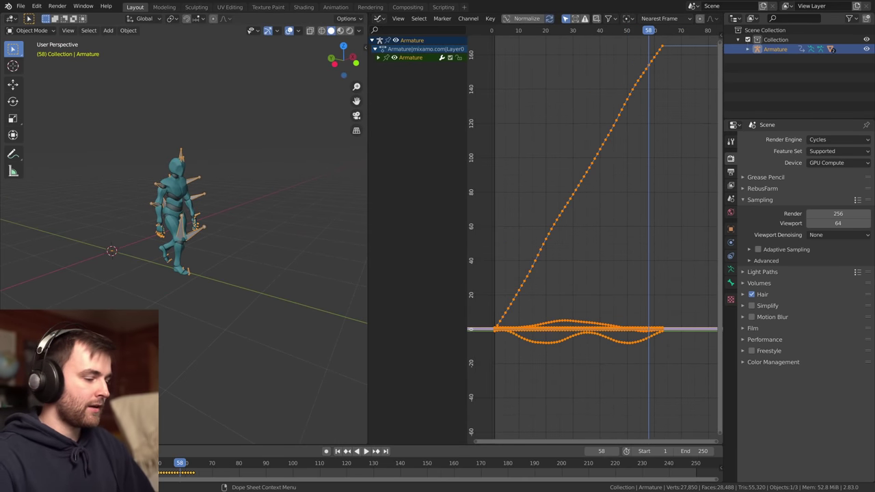
{"action": "key", "text": "space"}
{"action": "left_click", "coordinate": [337, 451]}
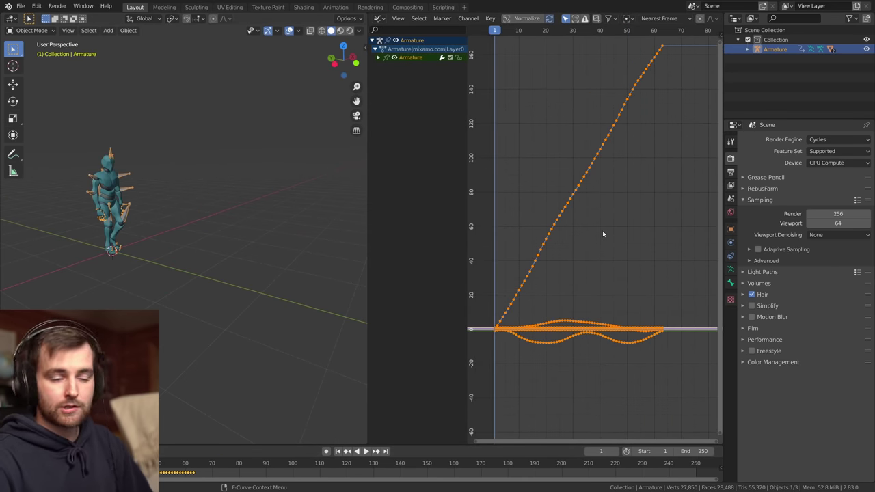
{"action": "key", "text": "shift+e"}
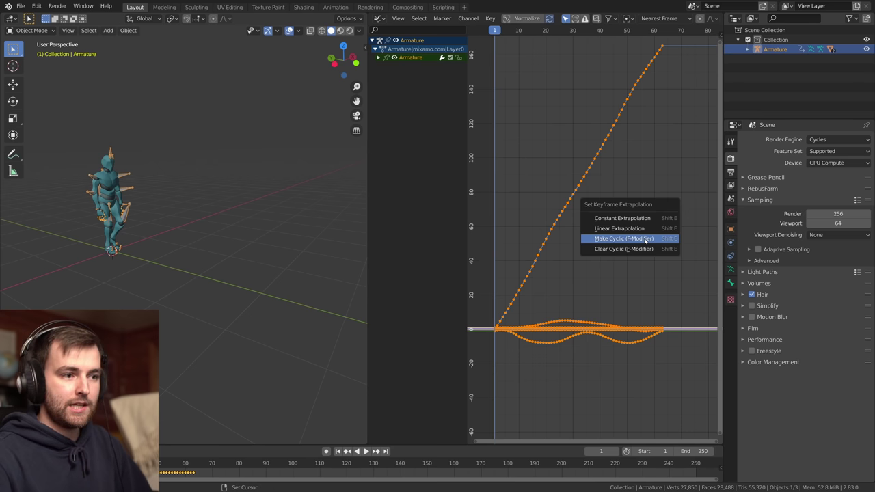
{"action": "left_click", "coordinate": [635, 239]}
{"action": "scroll", "coordinate": [615, 208], "scroll_direction": "down", "scroll_amount": 4}
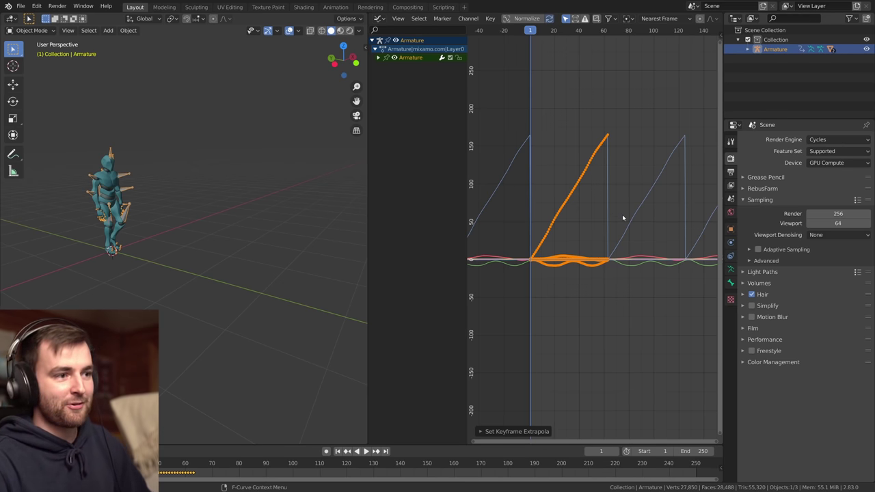
{"action": "mouse_move", "coordinate": [598, 215]}
{"action": "middle_mouse_down"}
{"action": "mouse_move", "coordinate": [583, 218]}
{"action": "mouse_move", "coordinate": [607, 218]}
{"action": "middle_mouse_up"}
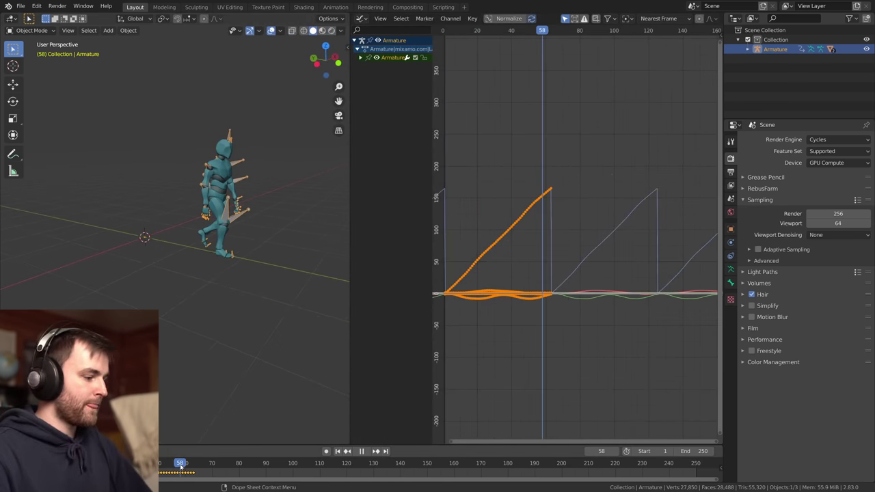
Maximize the 3D viewport and play the looping walk animation to check how the character moves.
{"action": "key", "text": "ctrl+space"}
{"action": "middle_click_drag", "start_coordinate": [701, 236], "coordinate": [615, 274], "text": "shift"}
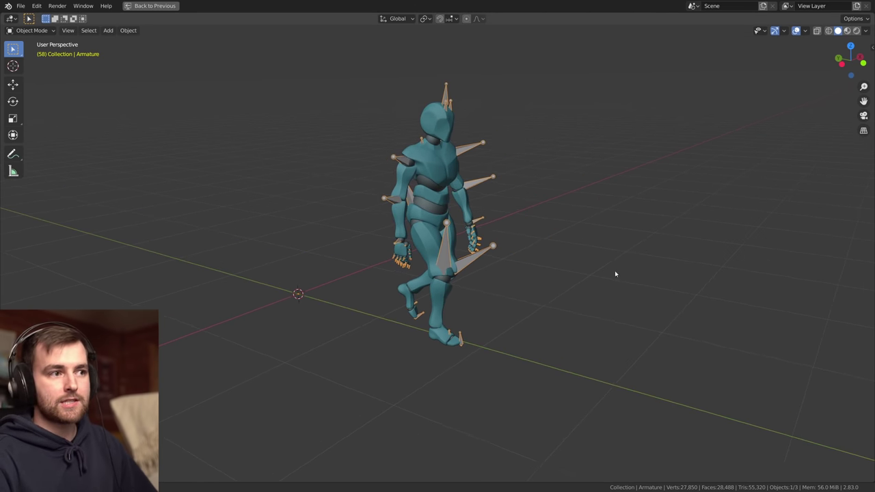
{"action": "scroll", "coordinate": [613, 275], "scroll_direction": "down", "scroll_amount": 1}
{"action": "key", "text": "space"}
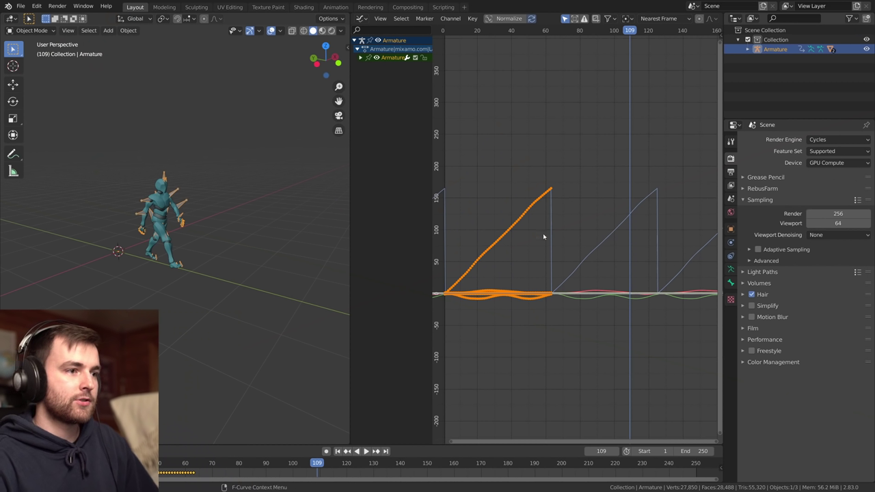
In the maximized Graph Editor, select the upper keyframes of the rising curve and place a duplicate of them after the original walk cycle.
{"action": "left_click_drag", "start_coordinate": [584, 158], "coordinate": [475, 276]}
{"action": "key", "text": "ctrl+space"}
{"action": "key", "text": "Home"}
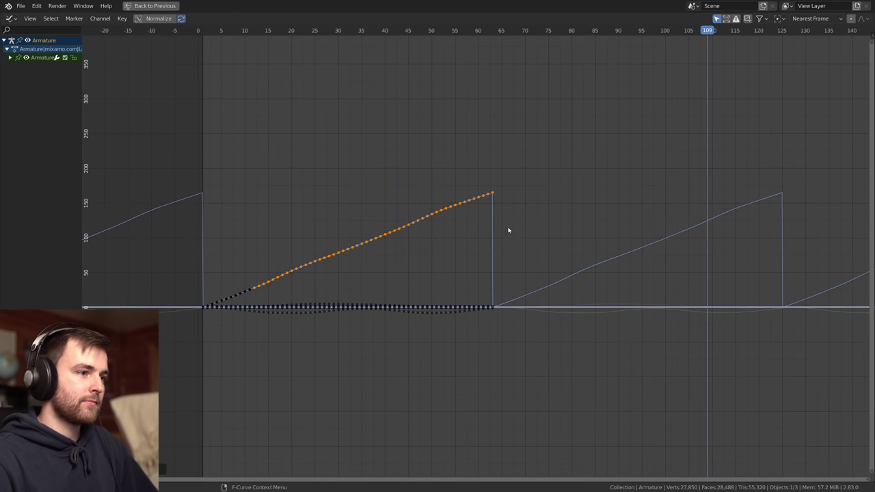
{"action": "left_click_drag", "start_coordinate": [346, 35], "coordinate": [405, 36]}
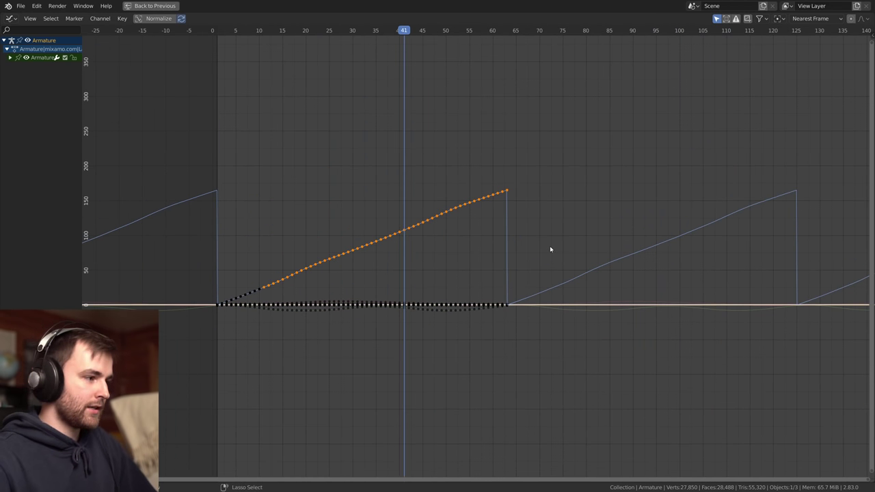
{"action": "middle_click_drag", "start_coordinate": [431, 329], "coordinate": [395, 357]}
{"action": "key", "text": "shift+d"}
{"action": "left_click", "coordinate": [686, 227]}
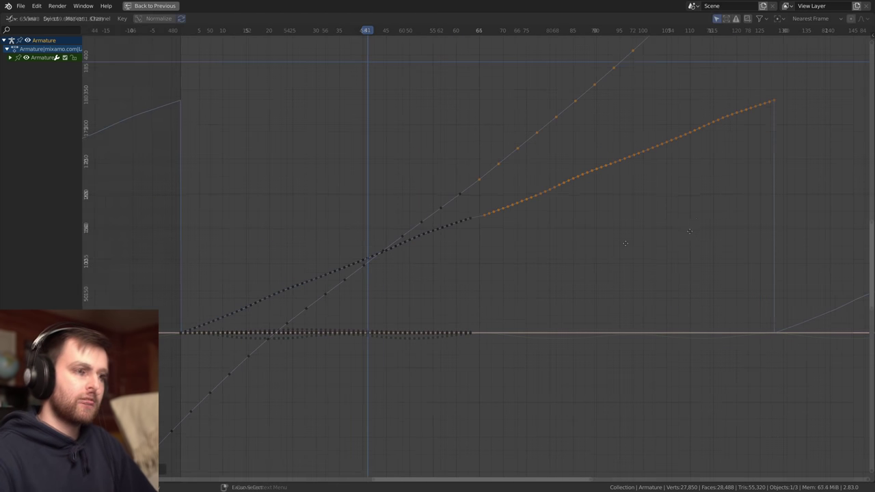
Play the walk animation from frame 52 to check the character's motion across the duplicated section.
{"action": "middle_click_drag", "start_coordinate": [687, 226], "coordinate": [691, 256]}
{"action": "middle_click_drag", "start_coordinate": [690, 255], "coordinate": [667, 247], "text": "ctrl"}
{"action": "scroll", "coordinate": [667, 247], "scroll_direction": "up", "scroll_amount": 1}
{"action": "left_click", "coordinate": [446, 32]}
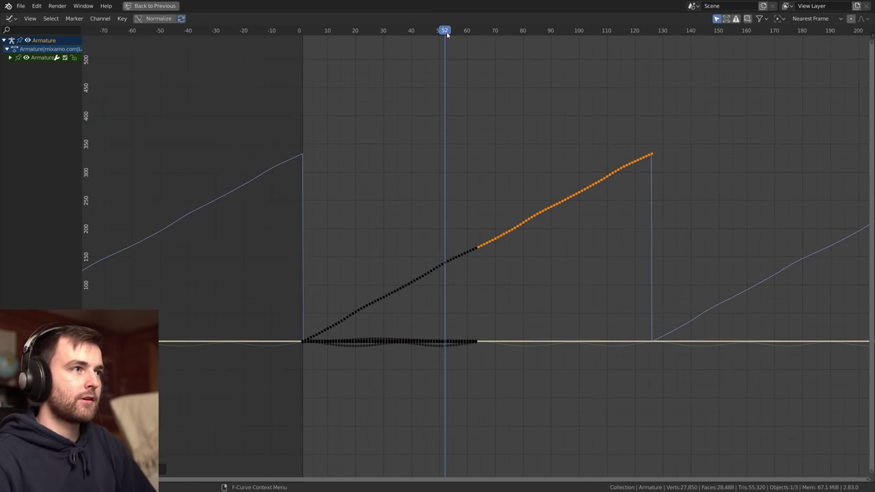
{"action": "key", "text": "space"}
{"action": "key", "text": "ctrl+alt+space"}
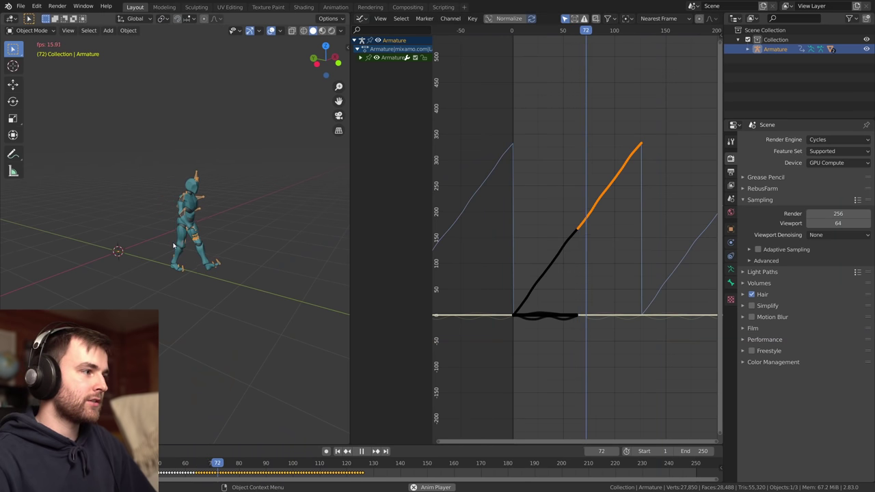
{"action": "key", "text": "space"}
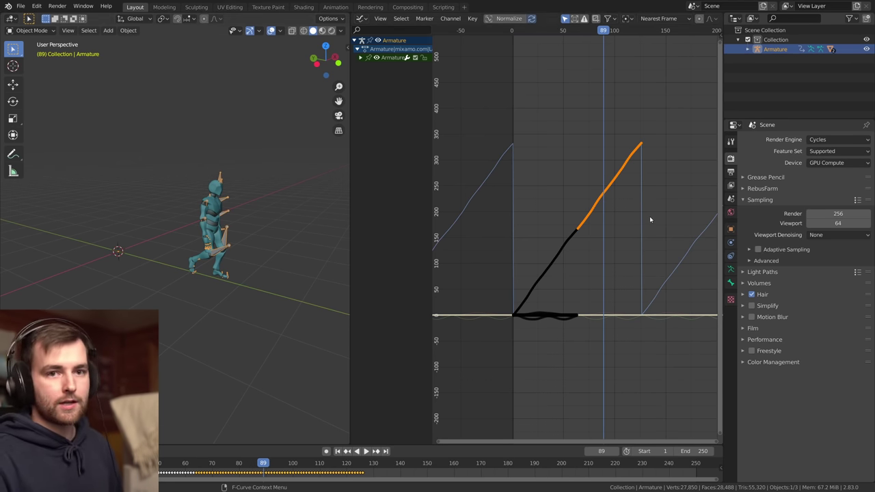
Duplicate the extended rising curve's keyframes directly after its end and adjust the copy vertically so it continues the curve smoothly.
{"action": "key", "text": "ctrl+alt+space"}
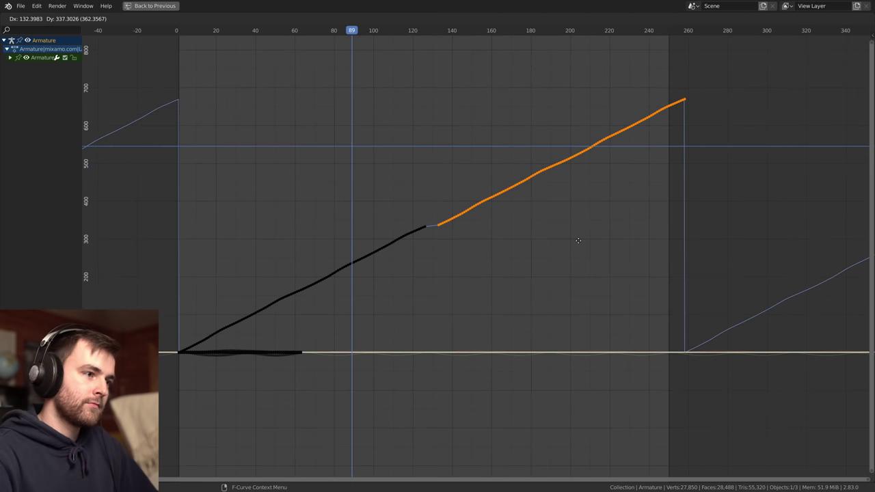
{"action": "left_click", "coordinate": [567, 244]}
{"action": "mouse_move", "coordinate": [567, 244]}
{"action": "middle_mouse_down", "text": "ctrl"}
{"action": "mouse_move", "coordinate": [488, 260]}
{"action": "mouse_move", "coordinate": [525, 150]}
{"action": "mouse_move", "coordinate": [516, 215]}
{"action": "mouse_move", "coordinate": [495, 260]}
{"action": "mouse_move", "coordinate": [541, 213]}
{"action": "middle_mouse_up", "text": "ctrl"}
{"action": "scroll", "coordinate": [494, 261], "scroll_direction": "up", "scroll_amount": 5}
{"action": "key", "text": "g"}
{"action": "key", "text": "y"}
{"action": "left_click", "coordinate": [540, 228]}
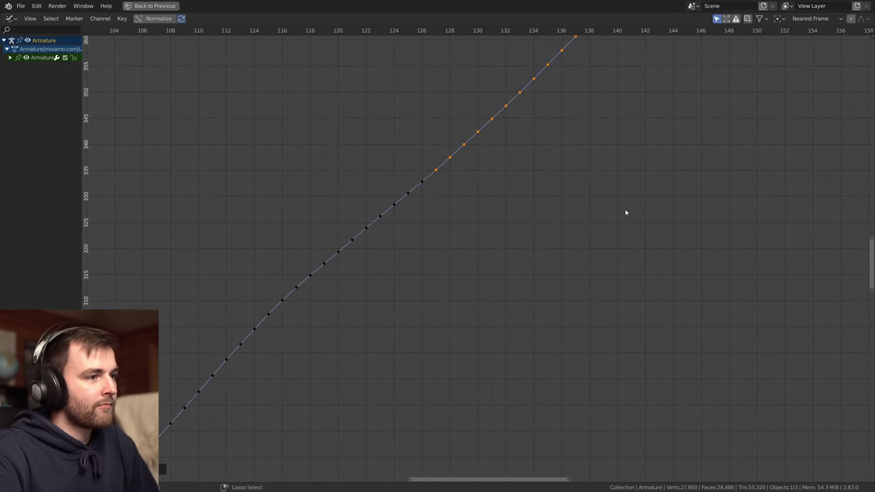
{"action": "key", "text": "Home"}
{"action": "key", "text": "ctrl+space"}
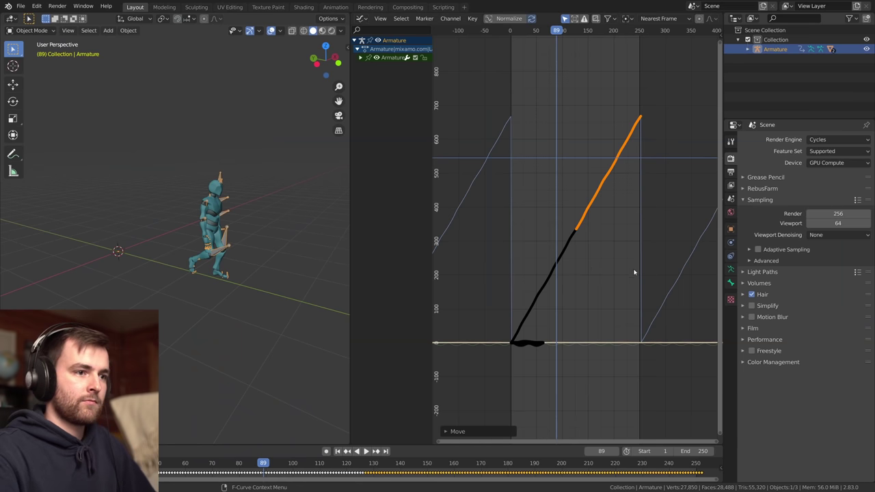
{"action": "middle_click_drag", "start_coordinate": [633, 272], "coordinate": [661, 273]}
{"action": "middle_click_drag", "start_coordinate": [641, 273], "coordinate": [630, 276]}
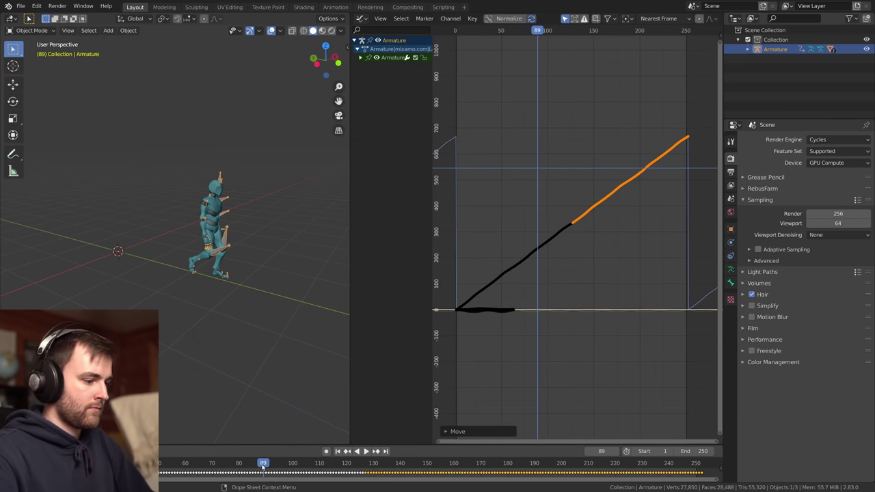
Return to the start of the timeline and play the extended walk in the 3D viewport.
{"action": "left_click_drag", "start_coordinate": [263, 465], "coordinate": [123, 465]}
{"action": "key", "text": "ctrl+space"}
{"action": "scroll", "coordinate": [458, 260], "scroll_direction": "down", "scroll_amount": 2}
{"action": "middle_click_drag", "start_coordinate": [570, 323], "coordinate": [547, 326], "text": "shift"}
{"action": "scroll", "coordinate": [547, 314], "scroll_direction": "up", "scroll_amount": 4}
{"action": "middle_click_drag", "start_coordinate": [558, 259], "coordinate": [508, 266]}
{"action": "key", "text": "space"}
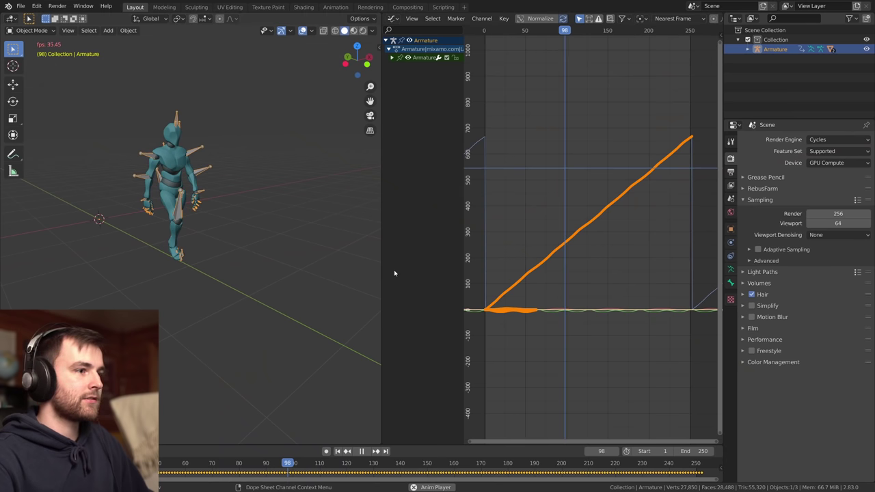
{"action": "key", "text": "space"}
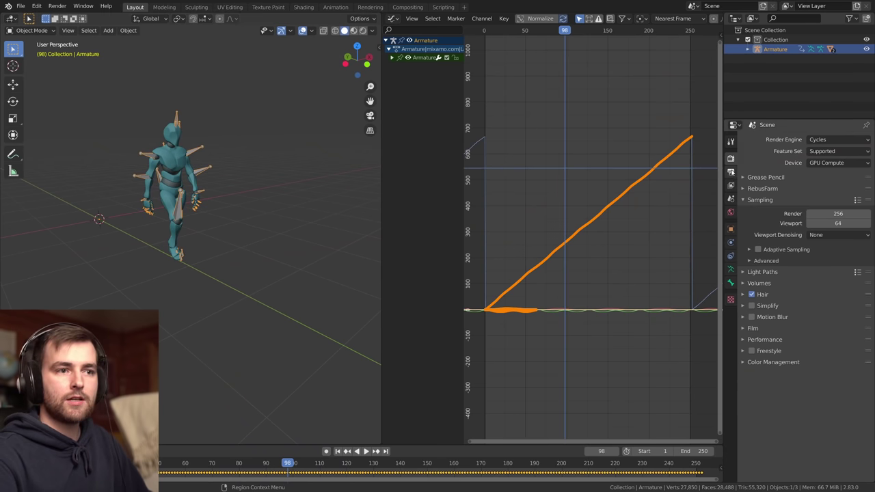
Set the scene's output frame rate to 30 fps.
{"action": "left_click", "coordinate": [731, 172]}
{"action": "left_click", "coordinate": [838, 255]}
{"action": "left_click", "coordinate": [825, 306]}
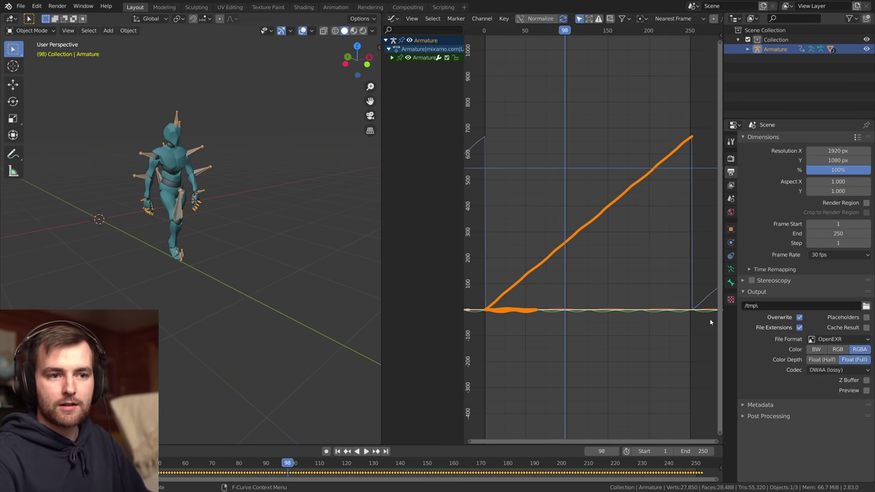
Play the animation from the first frame in the maximized 3D viewport and watch the walk from the character's side.
{"action": "left_click", "coordinate": [338, 451]}
{"action": "key", "text": "ctrl+space"}
{"action": "key", "text": "space"}
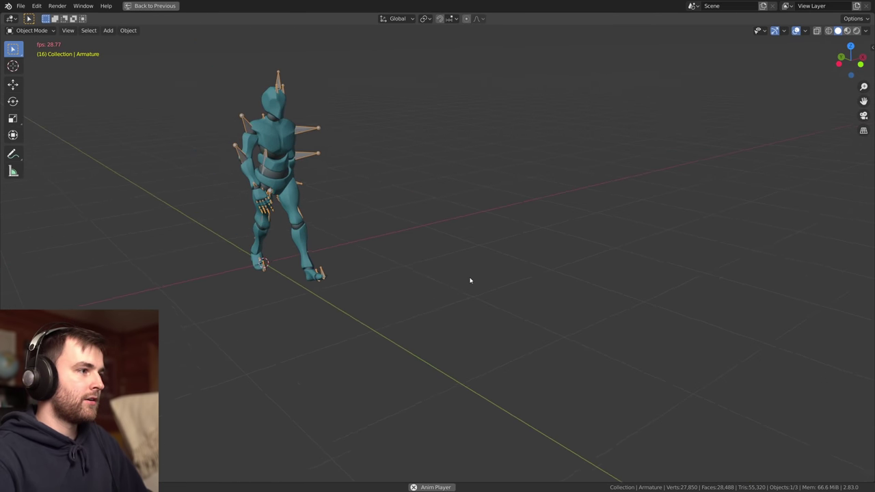
{"action": "middle_click_drag", "start_coordinate": [471, 280], "coordinate": [461, 269]}
{"action": "middle_click_drag", "start_coordinate": [509, 294], "coordinate": [477, 273], "text": "shift"}
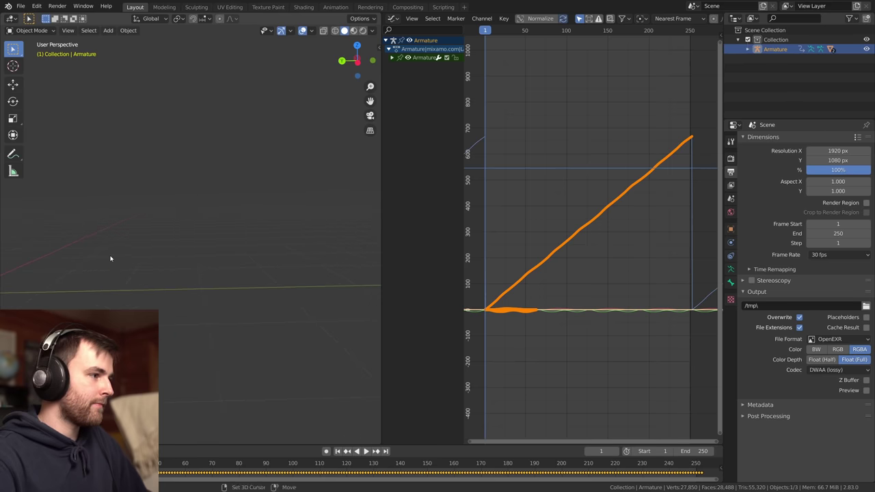
Place the 2D cursor at frame 0, make it the Graph Editor pivot and scale all keyframes along X by 4.
{"action": "left_click_drag", "start_coordinate": [381, 182], "coordinate": [390, 181]}
{"action": "left_click_drag", "start_coordinate": [490, 30], "coordinate": [490, 312]}
{"action": "key", "text": "space"}
{"action": "key", "text": "period"}
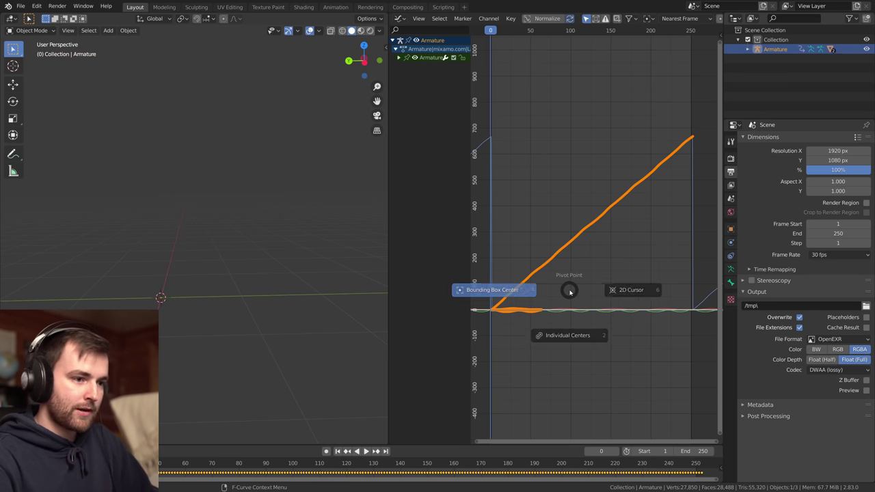
{"action": "left_click", "coordinate": [627, 294]}
{"action": "type", "text": "sx"}
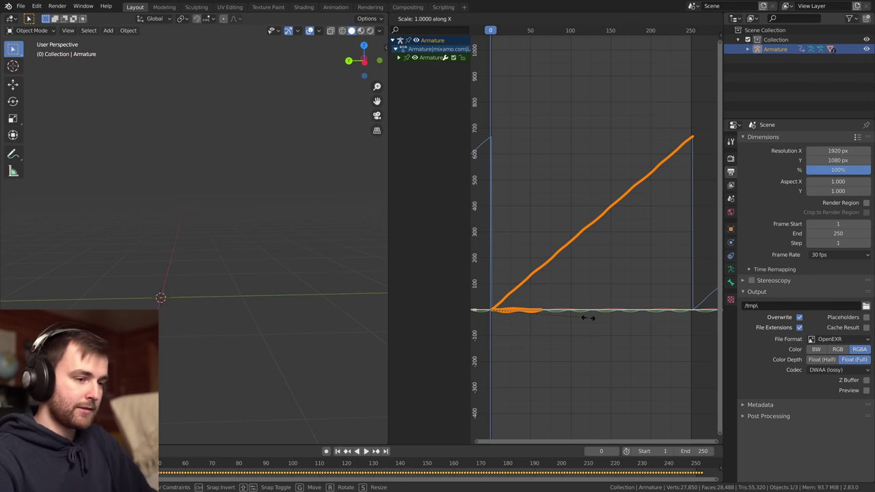
{"action": "type", "text": "4"}
{"action": "key", "text": "Return"}
Play the slowed-down walk in the maximized viewport and inspect the character's movement from the side and front.
{"action": "key", "text": "space"}
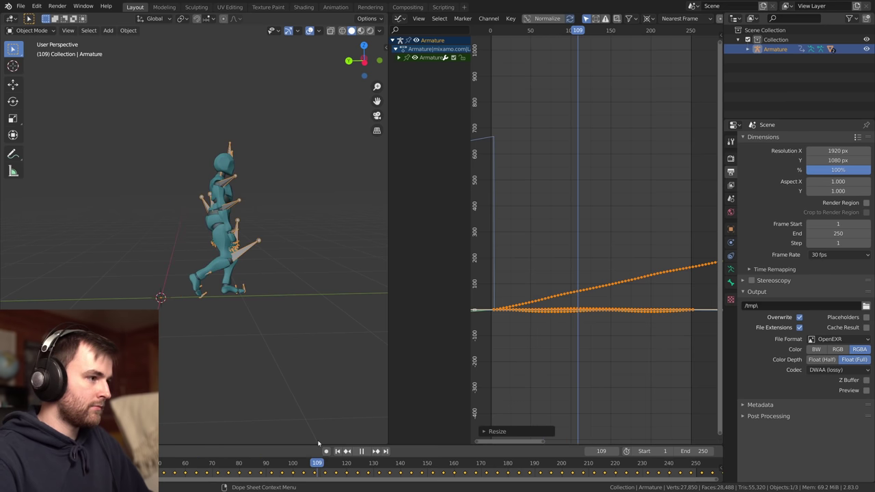
{"action": "key", "text": "space"}
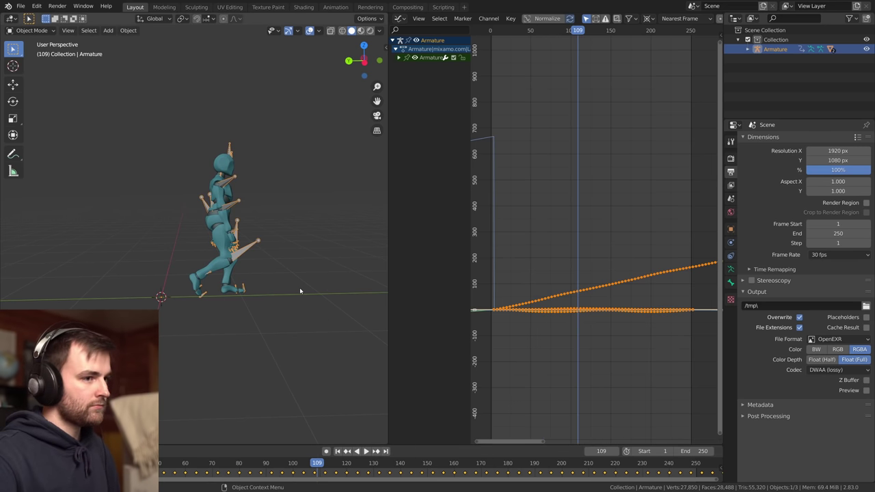
{"action": "key", "text": "space"}
{"action": "key", "text": "ctrl+space"}
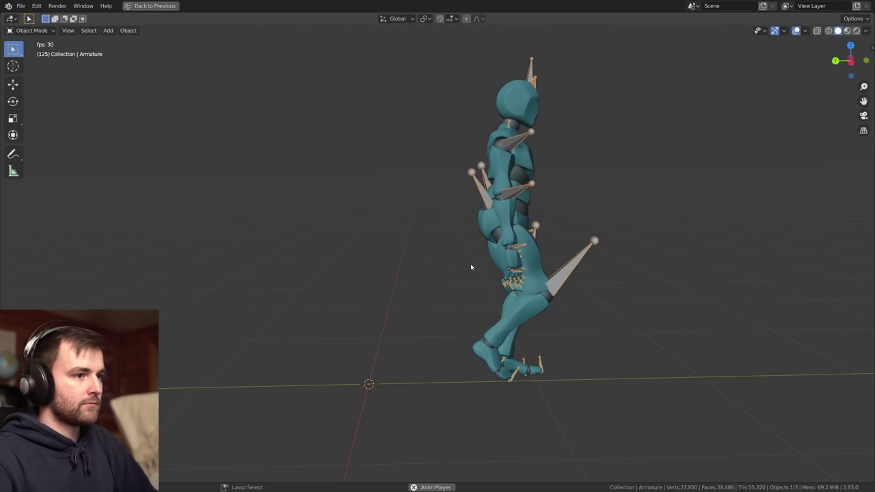
{"action": "middle_click_drag", "start_coordinate": [709, 255], "coordinate": [530, 275]}
{"action": "left_click", "coordinate": [448, 158]}
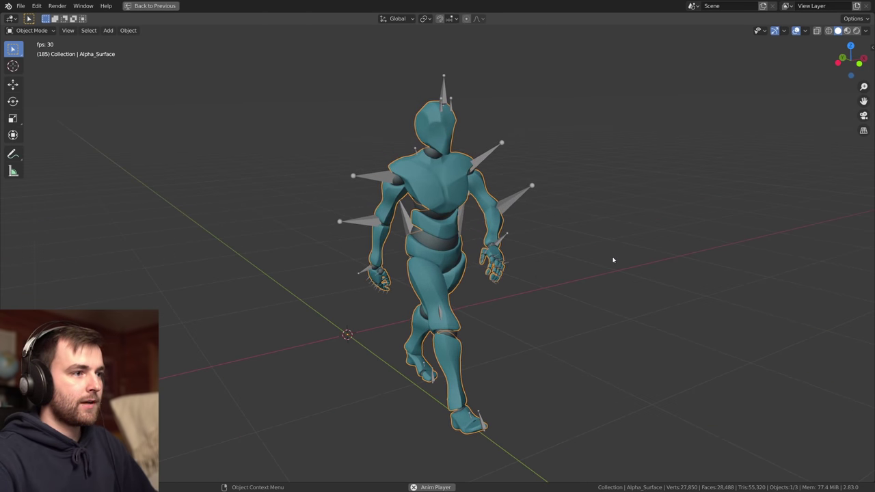
{"action": "key", "text": "KP_1"}
{"action": "scroll", "coordinate": [612, 257], "scroll_direction": "up", "scroll_amount": 6}
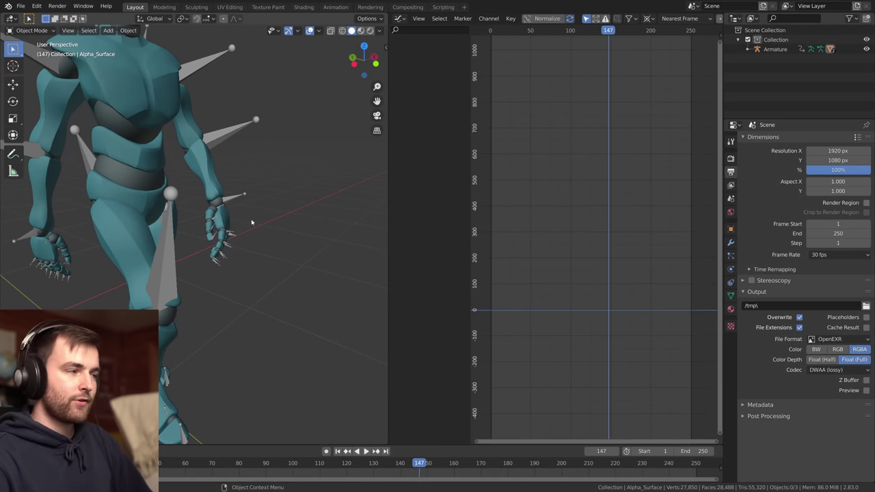
Select the armature and examine the spacing between its stretched keyframes around frame 139 in the maximized Graph Editor.
{"action": "left_click", "coordinate": [225, 136]}
{"action": "scroll", "coordinate": [225, 136], "scroll_direction": "down", "scroll_amount": 1}
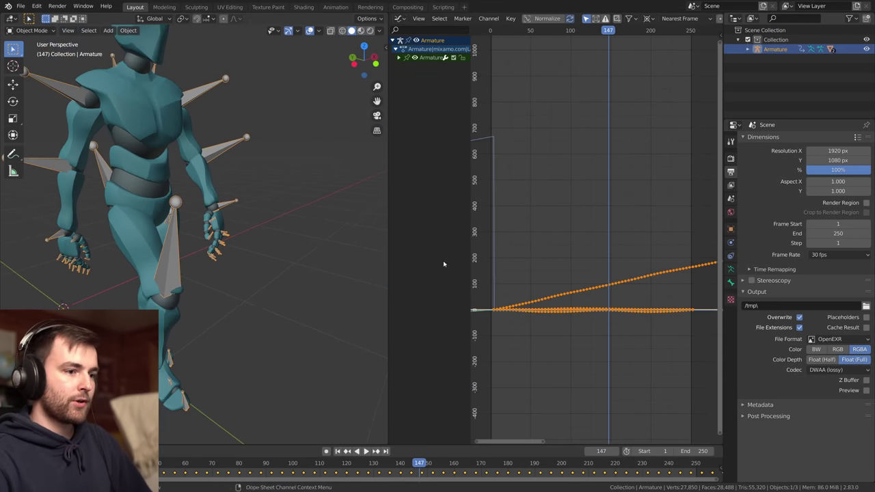
{"action": "key", "text": "ctrl+space"}
{"action": "middle_click_drag", "start_coordinate": [557, 403], "coordinate": [552, 376], "text": "ctrl"}
{"action": "middle_click_drag", "start_coordinate": [533, 415], "coordinate": [564, 170]}
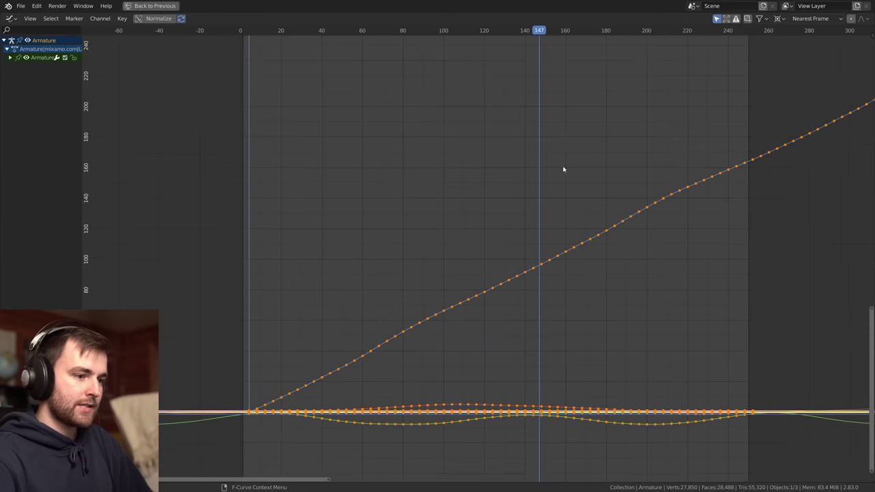
{"action": "middle_click_drag", "start_coordinate": [526, 317], "coordinate": [525, 155]}
{"action": "middle_click_drag", "start_coordinate": [556, 336], "coordinate": [447, 325], "text": "ctrl"}
{"action": "middle_click_drag", "start_coordinate": [506, 295], "coordinate": [533, 275], "text": "ctrl"}
{"action": "left_click_drag", "start_coordinate": [314, 31], "coordinate": [349, 35]}
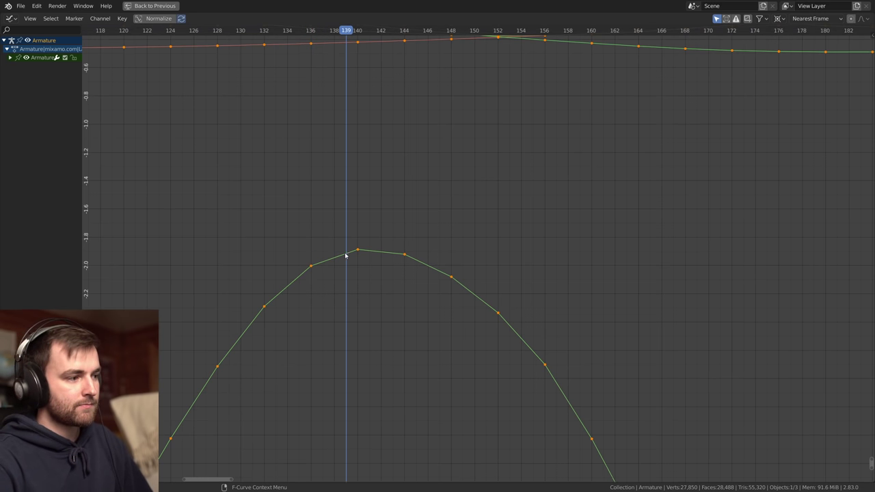
{"action": "left_click_drag", "start_coordinate": [302, 260], "coordinate": [356, 229]}
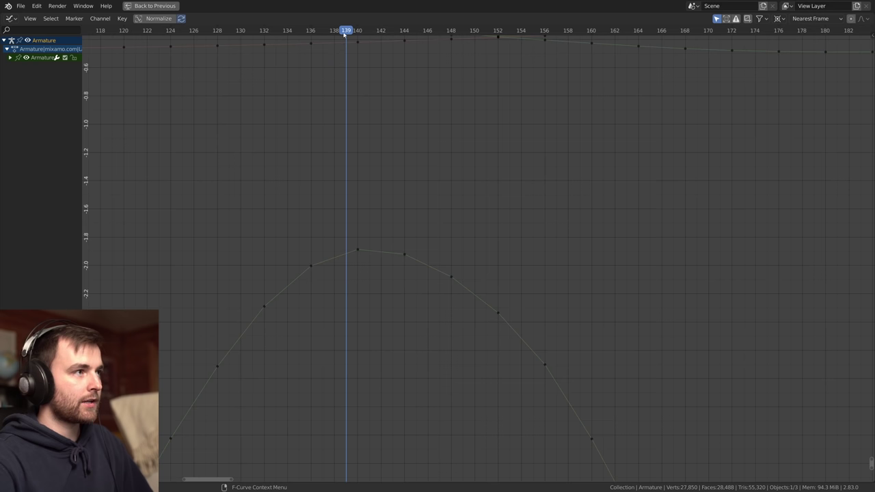
{"action": "left_click_drag", "start_coordinate": [345, 34], "coordinate": [311, 32]}
Select all the armature's keyframes and apply Sample Keyframes to put a key on every frame.
{"action": "key", "text": "a"}
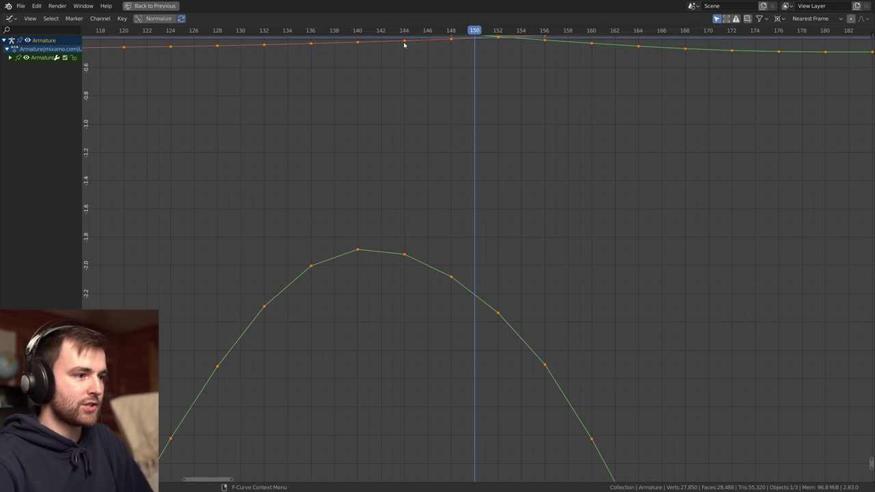
{"action": "key", "text": "Home"}
{"action": "left_click", "coordinate": [121, 18]}
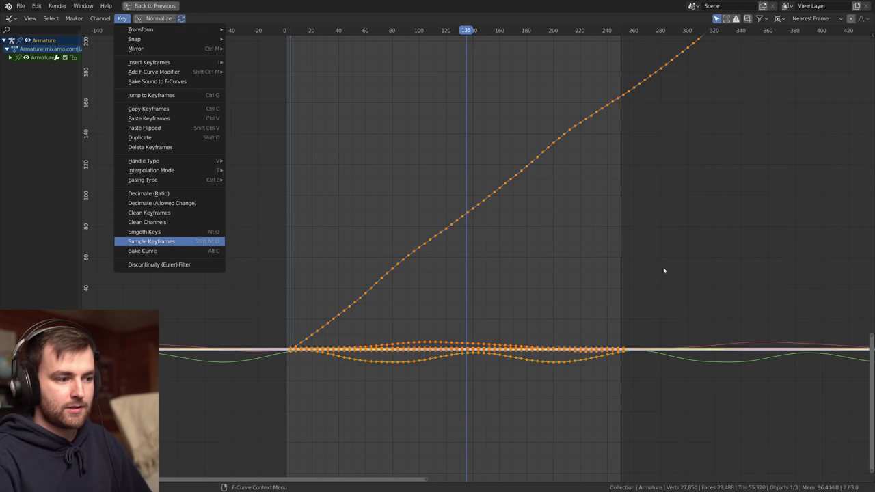
{"action": "key", "text": "alt+c"}
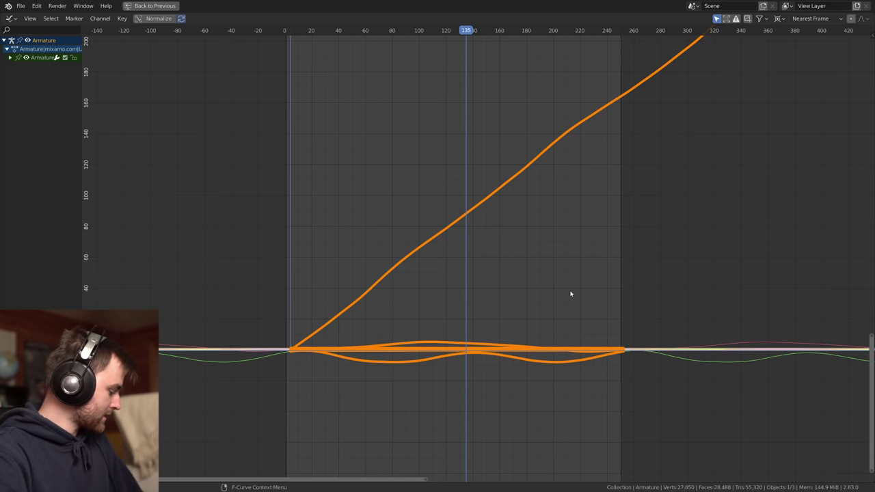
{"action": "key", "text": "ctrl+space"}
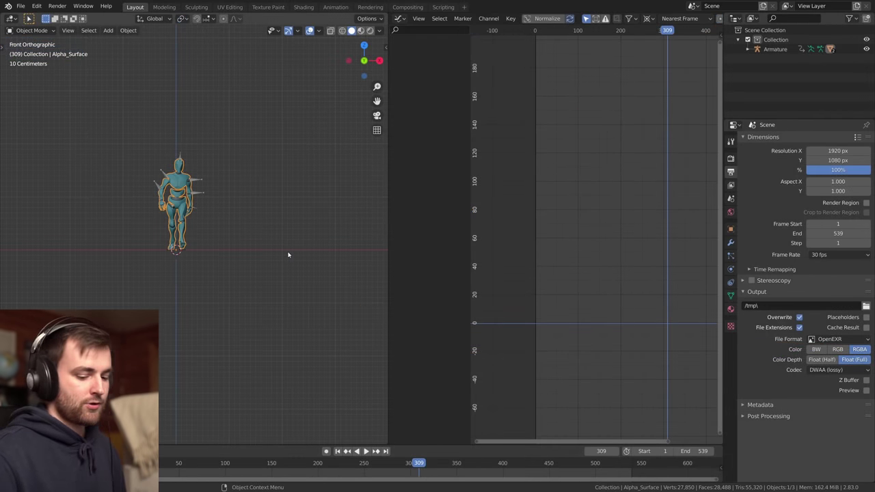
Sketch a tall annotation rectangle in front of the walking character from the left view and look at it in perspective.
{"action": "key", "text": "KP_3"}
{"action": "key", "text": "ctrl+KP_3"}
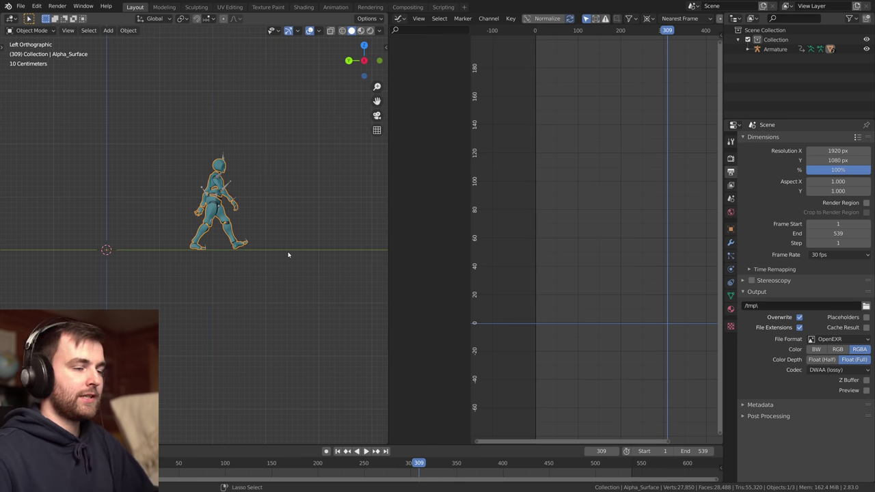
{"action": "scroll", "coordinate": [284, 246], "scroll_direction": "up", "scroll_amount": 4}
{"action": "mouse_move", "coordinate": [239, 103]}
{"action": "left_mouse_down"}
{"action": "mouse_move", "coordinate": [224, 309]}
{"action": "mouse_move", "coordinate": [296, 85]}
{"action": "mouse_move", "coordinate": [233, 104]}
{"action": "left_mouse_up"}
{"action": "mouse_move", "coordinate": [314, 222]}
{"action": "middle_mouse_down"}
{"action": "mouse_move", "coordinate": [267, 268]}
{"action": "mouse_move", "coordinate": [232, 140]}
{"action": "middle_mouse_up"}
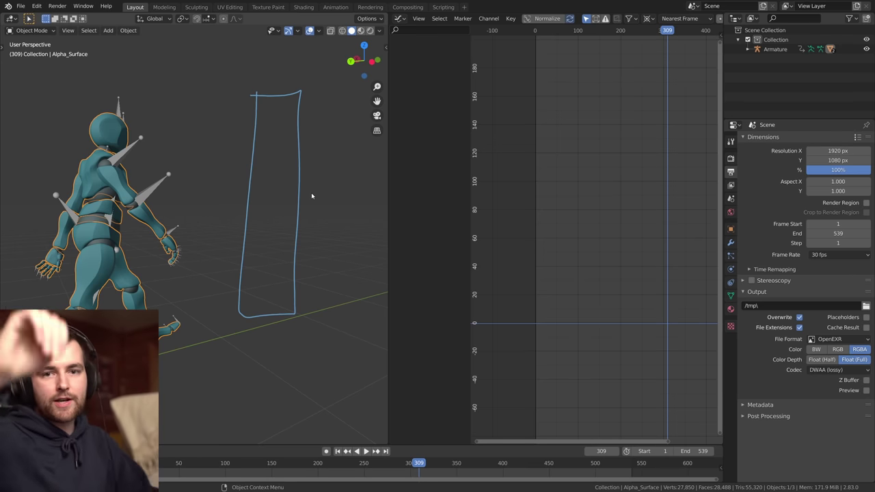
{"action": "scroll", "coordinate": [322, 221], "scroll_direction": "down", "scroll_amount": 2}
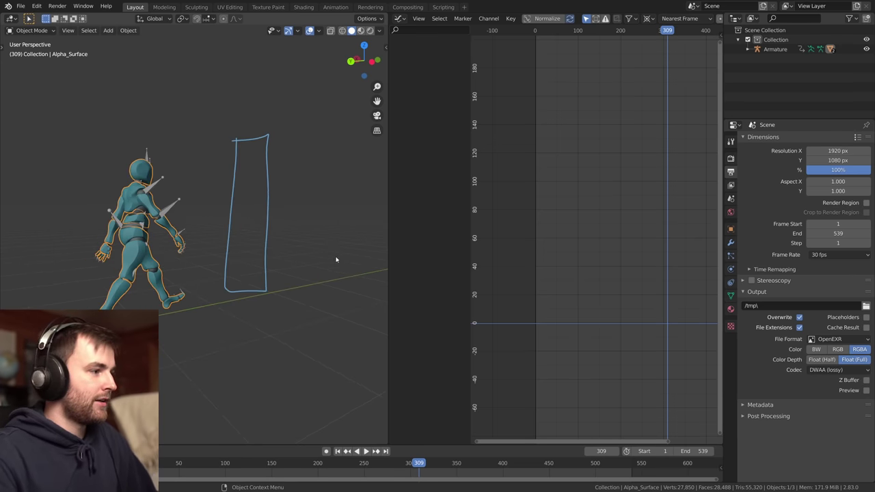
{"action": "mouse_move", "coordinate": [337, 270]}
{"action": "middle_mouse_down"}
{"action": "mouse_move", "coordinate": [305, 274]}
{"action": "mouse_move", "coordinate": [343, 274]}
{"action": "middle_mouse_up"}
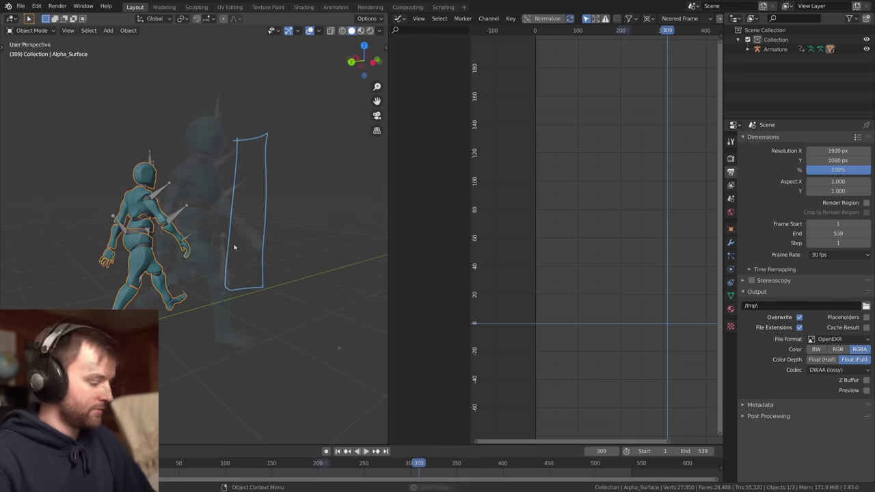
Deselect the character mesh and save the project file SLOW_MO_MOCAP_MAN_v01_.blend.
{"action": "key", "text": "space"}
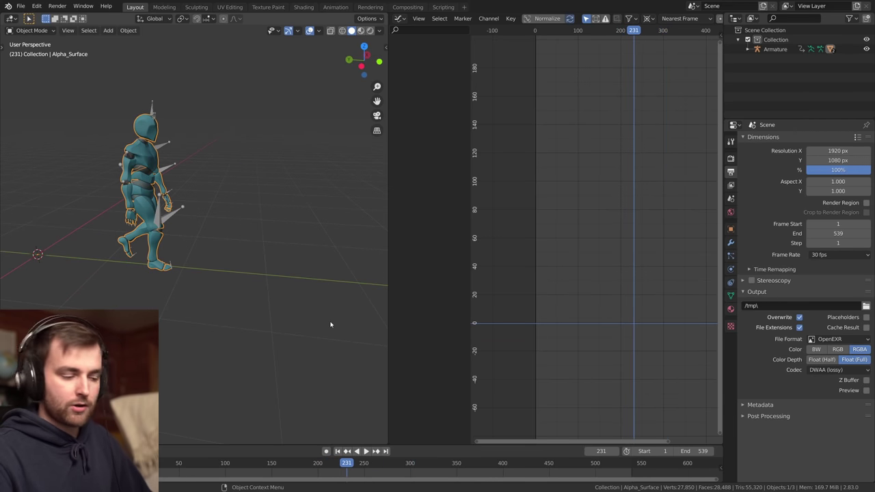
{"action": "left_click", "coordinate": [260, 280]}
{"action": "key", "text": "ctrl+s"}
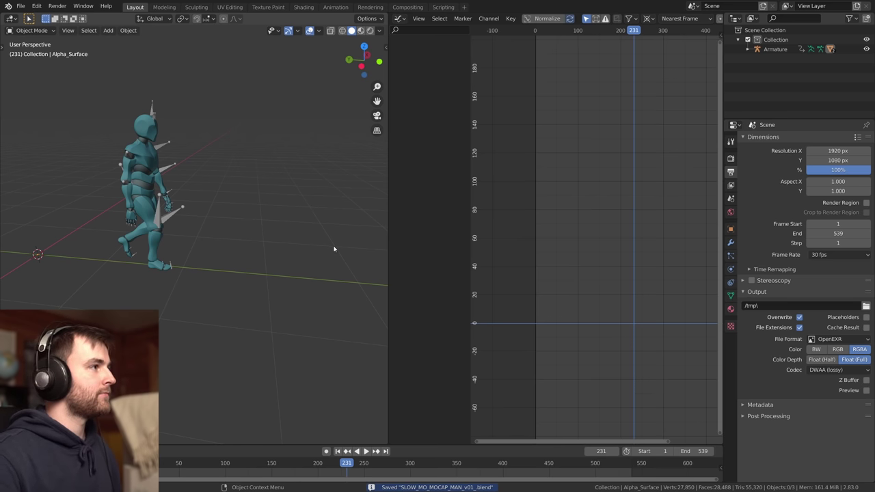
Search the add-ons in the preferences for "cell" and check whether Cell Fracture is enabled.
{"action": "left_click", "coordinate": [36, 6]}
{"action": "left_click", "coordinate": [62, 141]}
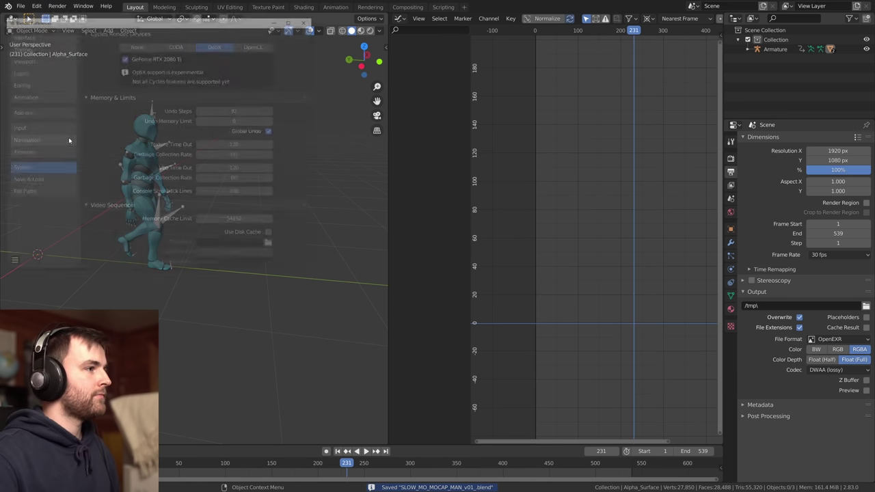
{"action": "left_click_drag", "start_coordinate": [142, 17], "coordinate": [247, 66]}
{"action": "left_click", "coordinate": [143, 160]}
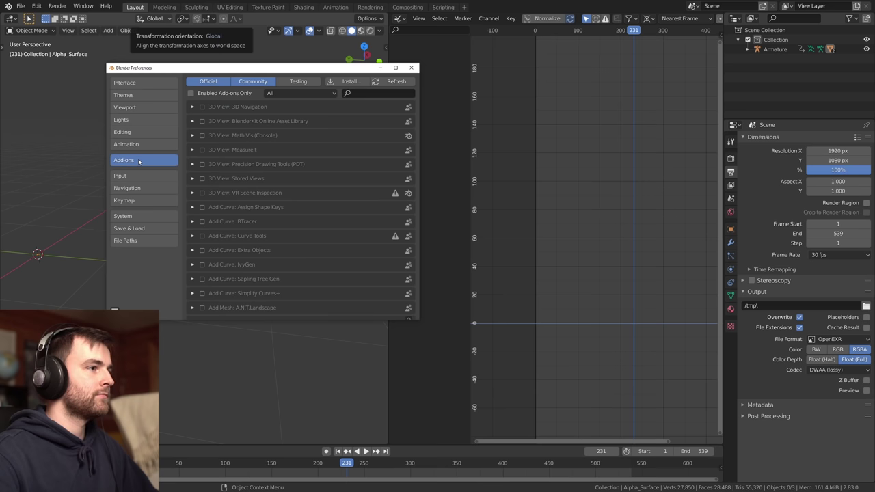
{"action": "left_click", "coordinate": [390, 94]}
{"action": "type", "text": "cell"}
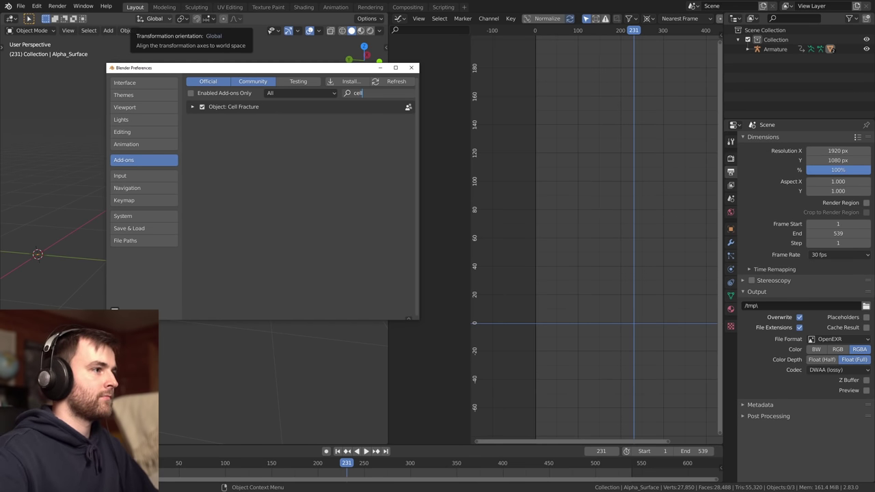
{"action": "left_click", "coordinate": [411, 67]}
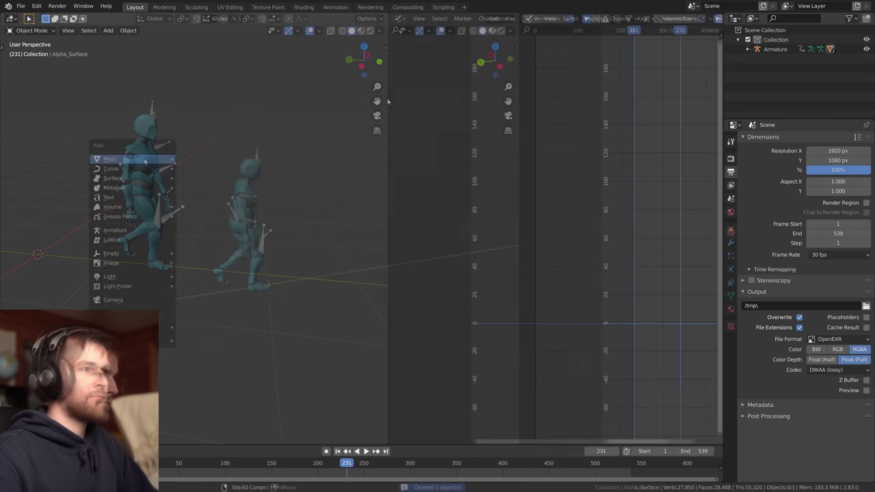
Add a cube and move it in the left view so it stands at ground level in front of the walking character.
{"action": "mouse_move", "coordinate": [111, 156]}
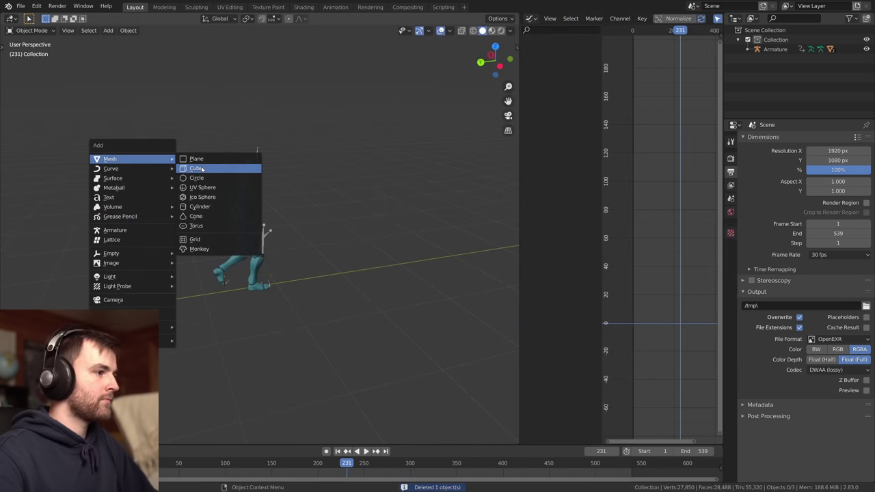
{"action": "left_click", "coordinate": [198, 170]}
{"action": "key", "text": "KP_1"}
{"action": "key", "text": "KP_3"}
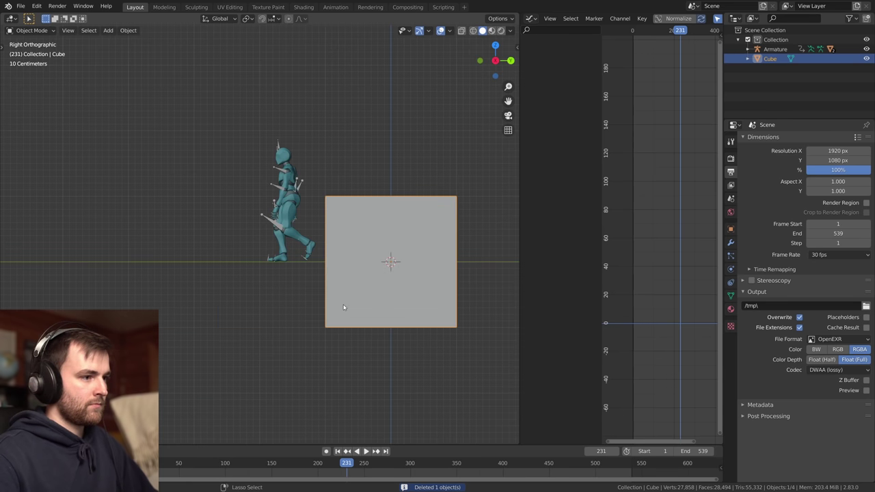
{"action": "key", "text": "ctrl+KP_3"}
{"action": "key", "text": "Tab"}
{"action": "key", "text": "Tab"}
{"action": "key", "text": "g"}
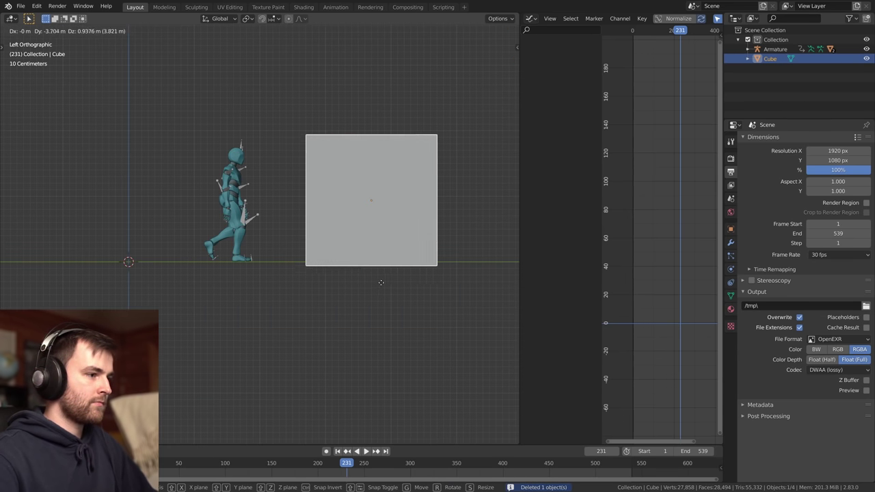
{"action": "left_click", "coordinate": [401, 281]}
Scale the cube's mesh to 0.5 in width and depth in Edit Mode, keeping its height.
{"action": "middle_click_drag", "start_coordinate": [420, 253], "coordinate": [454, 348]}
{"action": "key", "text": "s"}
{"action": "key", "text": "shift+z"}
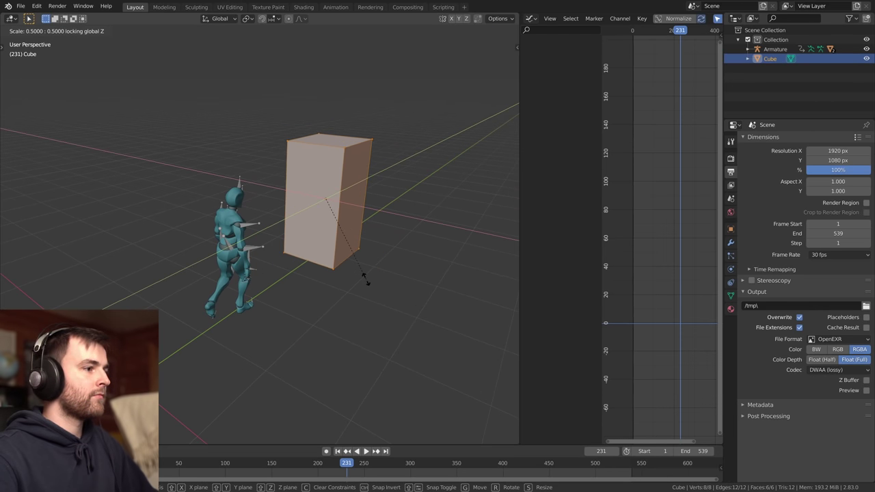
{"action": "left_click", "coordinate": [363, 275]}
{"action": "middle_click_drag", "start_coordinate": [363, 274], "coordinate": [381, 303]}
{"action": "key", "text": "Tab"}
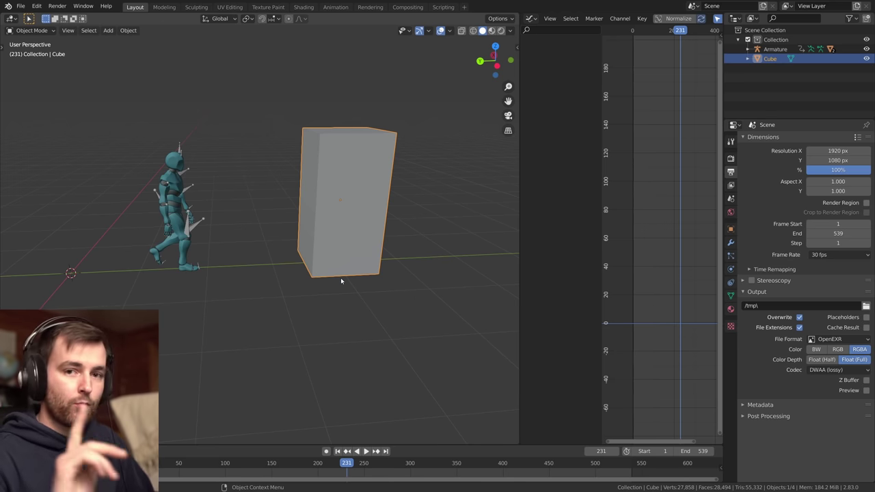
{"action": "scroll", "coordinate": [378, 302], "scroll_direction": "down", "scroll_amount": 2}
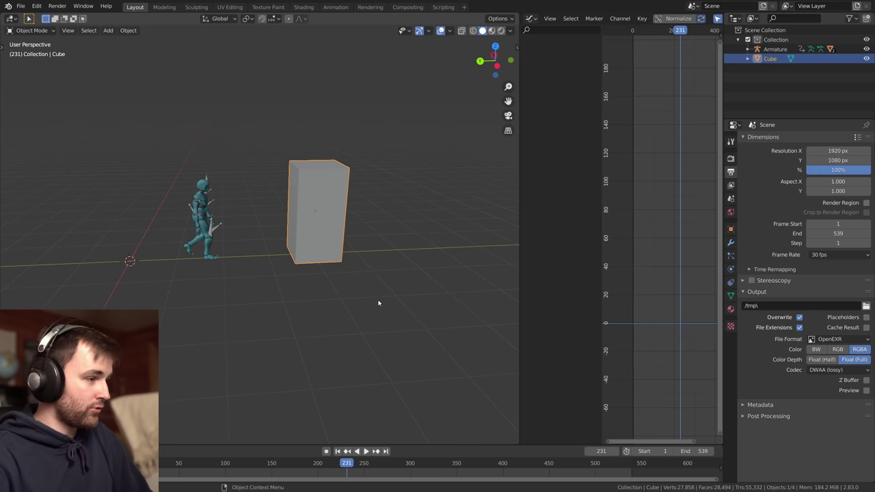
{"action": "middle_click_drag", "start_coordinate": [378, 302], "coordinate": [343, 278], "text": "shift"}
{"action": "scroll", "coordinate": [341, 284], "scroll_direction": "down", "scroll_amount": 2}
{"action": "key", "text": "s"}
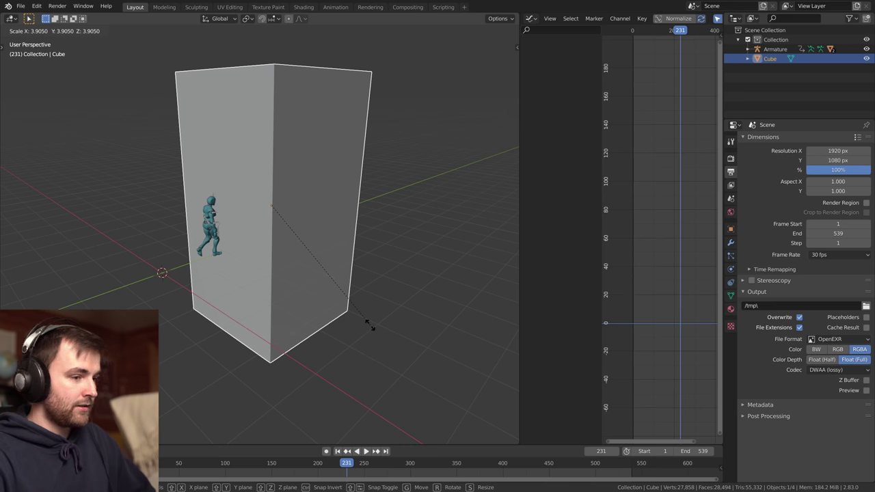
{"action": "key", "text": "Escape"}
Add a Rigid Body World to the scene and try scaling up the block for comparison.
{"action": "left_click", "coordinate": [731, 198]}
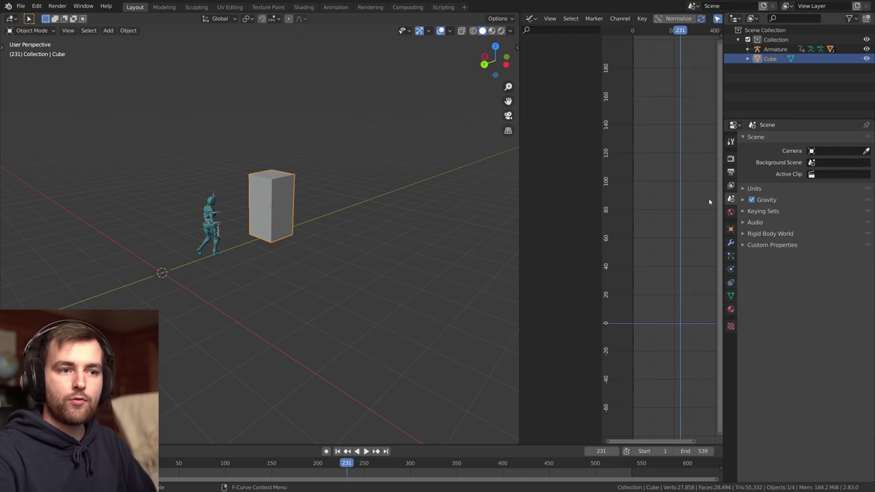
{"action": "left_click", "coordinate": [796, 234]}
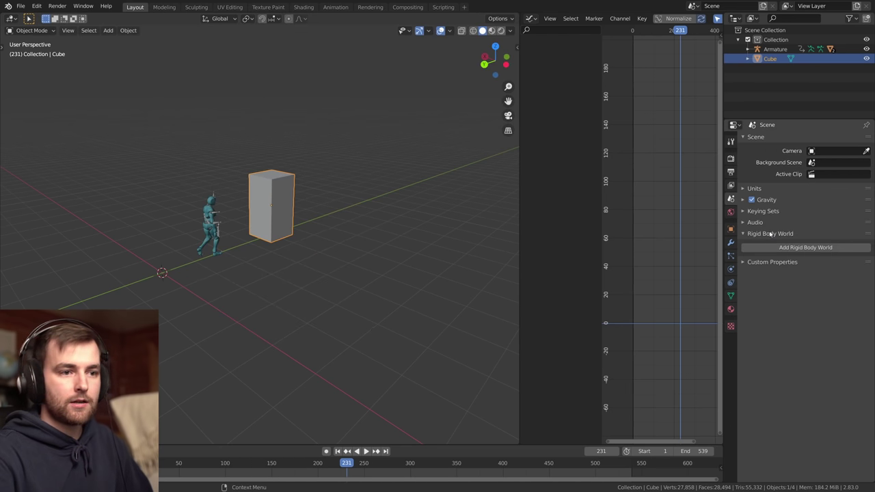
{"action": "left_click", "coordinate": [801, 247]}
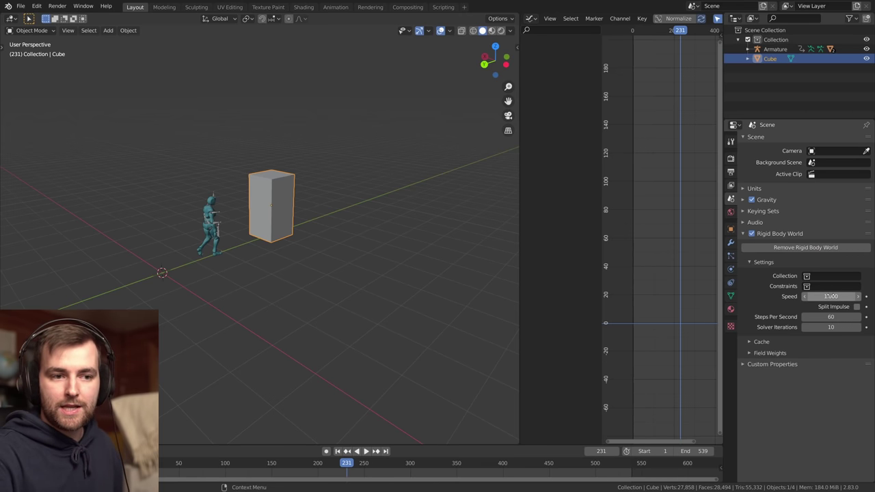
{"action": "key", "text": "s"}
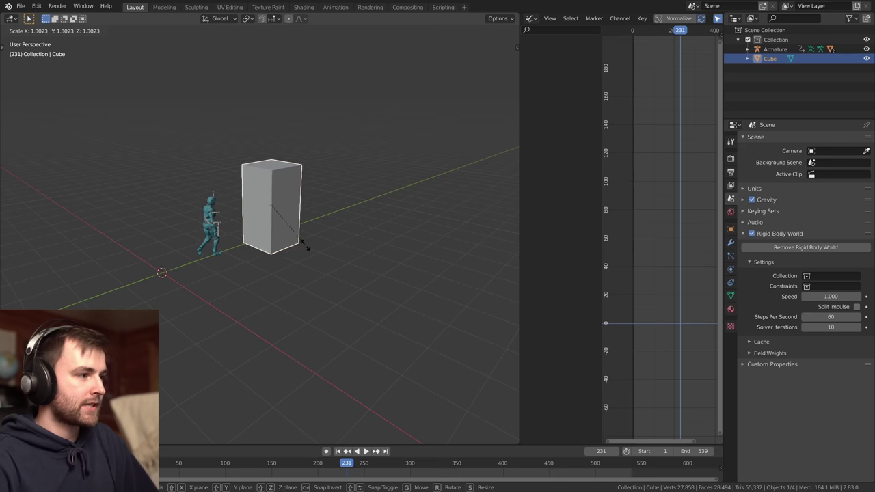
{"action": "key", "text": "Escape"}
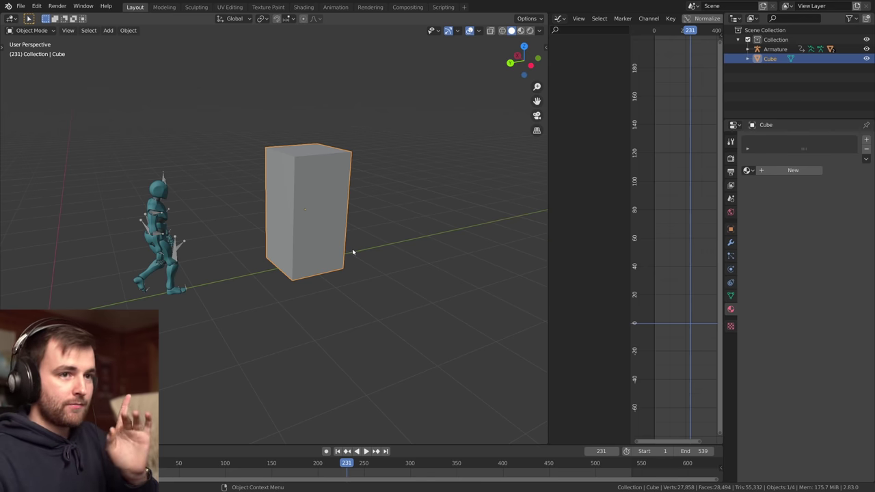
Create two material slots on the block with new materials named Inside and Outside.
{"action": "left_click", "coordinate": [793, 170]}
{"action": "type", "text": "Inside"}
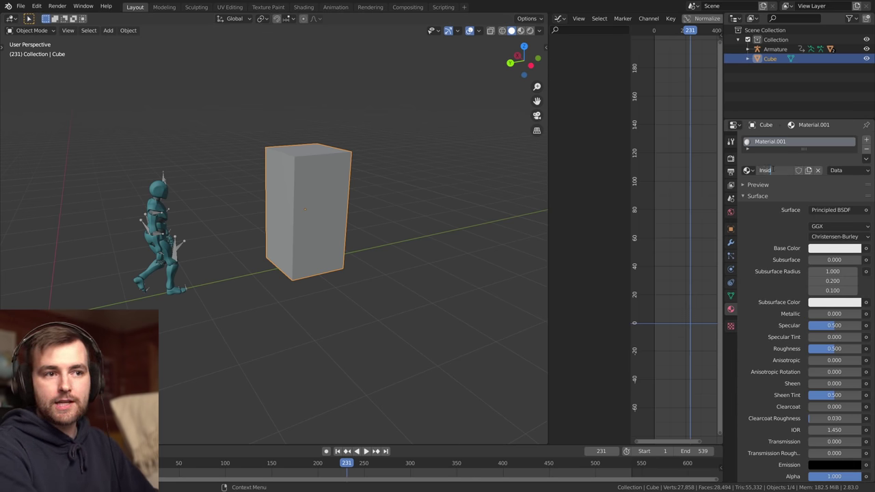
{"action": "key", "text": "Return"}
{"action": "left_click", "coordinate": [866, 140]}
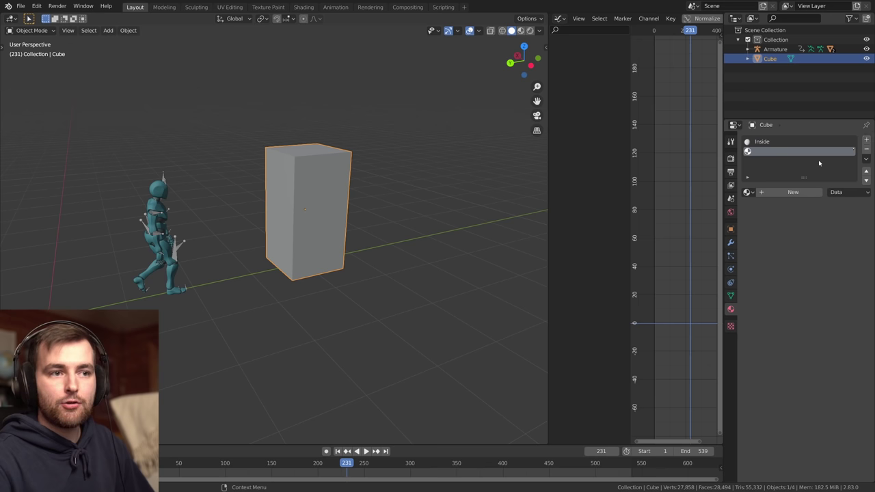
{"action": "left_click", "coordinate": [786, 192]}
{"action": "double_click", "coordinate": [779, 192]}
{"action": "type", "text": "Outs"}
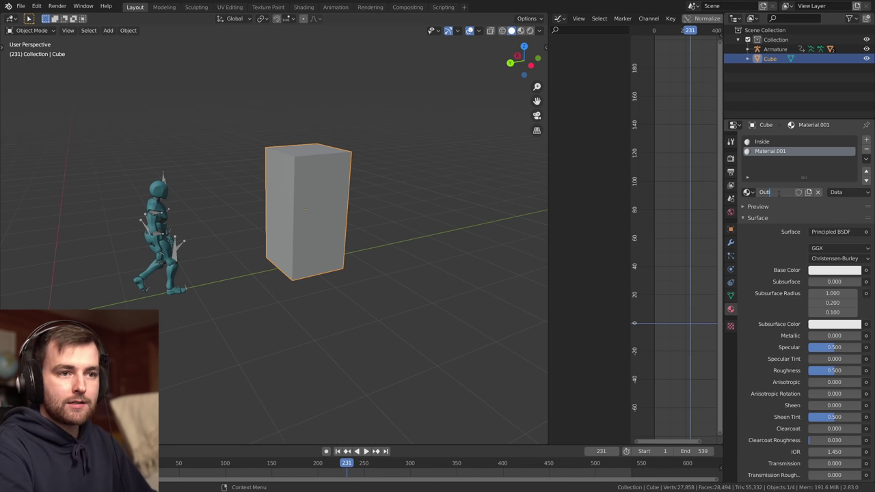
{"action": "type", "text": "ide"}
{"action": "key", "text": "Return"}
Change the Outside material's surface to Diffuse BSDF and darken its color to near black.
{"action": "left_click", "coordinate": [829, 232]}
{"action": "left_click", "coordinate": [822, 239]}
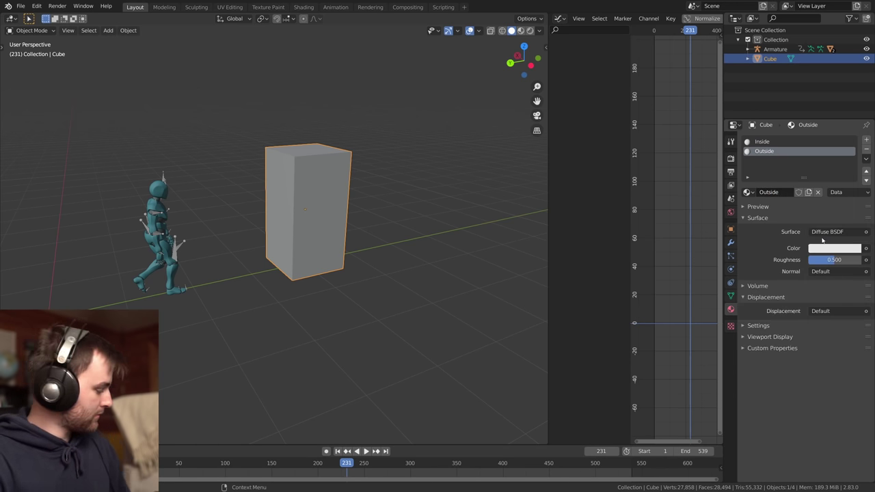
{"action": "left_click", "coordinate": [833, 251]}
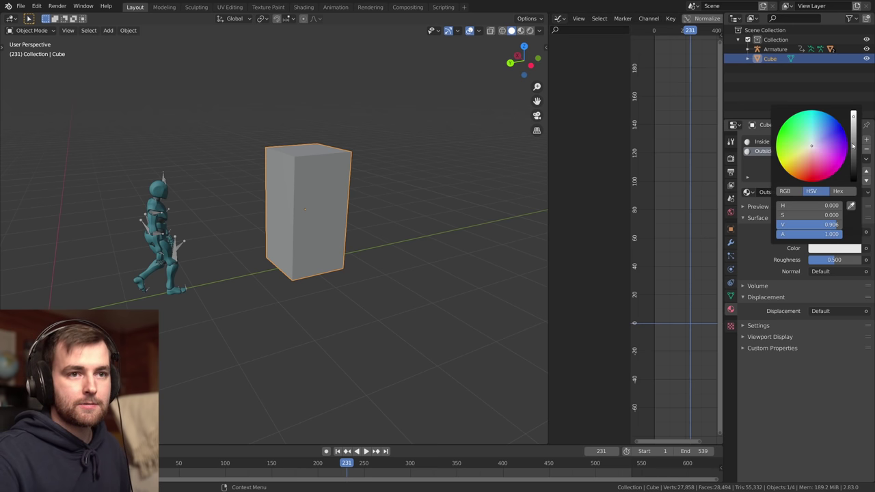
{"action": "left_click_drag", "start_coordinate": [856, 122], "coordinate": [857, 171]}
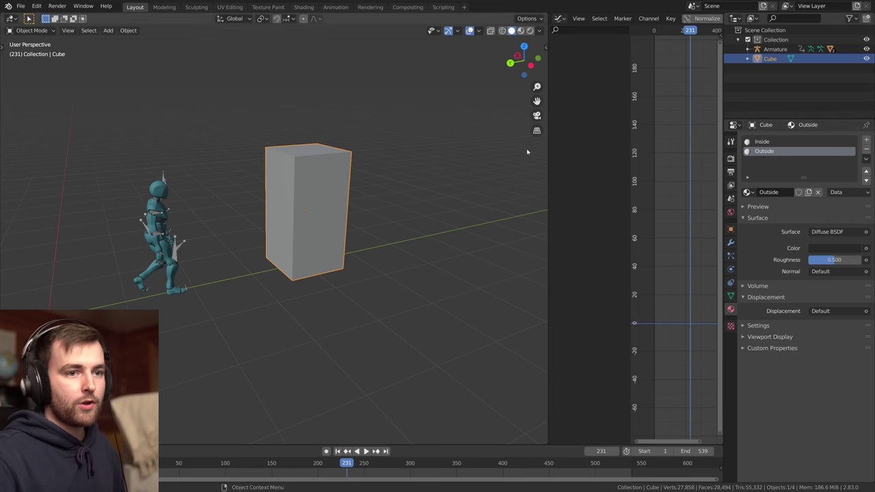
Change the Inside material's surface to Diffuse BSDF with a roughness of 0.061 and save the project.
{"action": "left_click", "coordinate": [786, 141]}
{"action": "left_click", "coordinate": [833, 232]}
{"action": "left_click", "coordinate": [752, 284]}
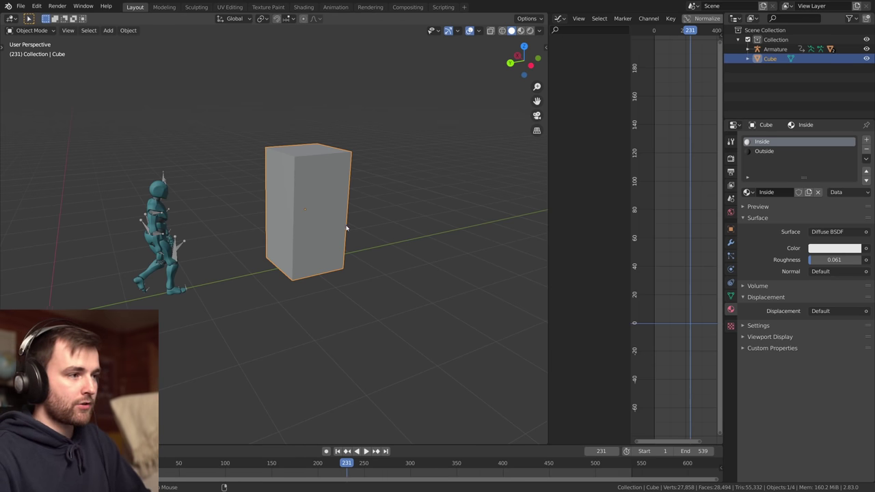
{"action": "key", "text": "ctrl+s"}
Scale the block's mesh thinner along the Y axis in Edit Mode and save the project.
{"action": "scroll", "coordinate": [370, 236], "scroll_direction": "up", "scroll_amount": 3}
{"action": "middle_click_drag", "start_coordinate": [434, 229], "coordinate": [394, 279]}
{"action": "key", "text": "Tab"}
{"action": "key", "text": "s"}
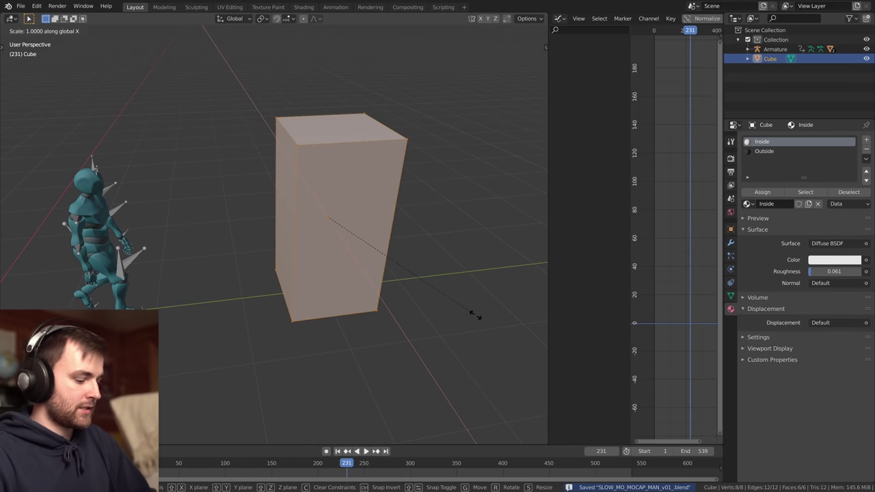
{"action": "key", "text": "y"}
{"action": "left_click", "coordinate": [406, 290]}
{"action": "key", "text": "Tab"}
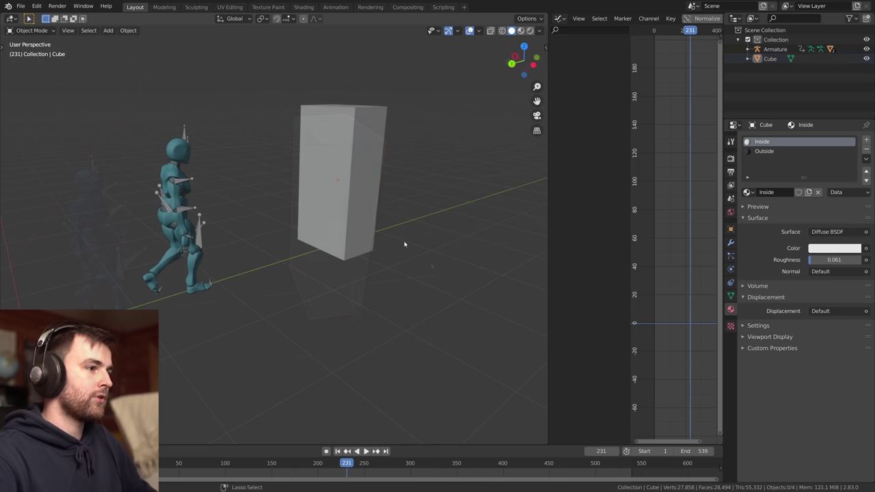
{"action": "key", "text": "ctrl+s"}
Find the Cell Fracture operator and try running it with the interior material index set to 1.
{"action": "key", "text": "F3"}
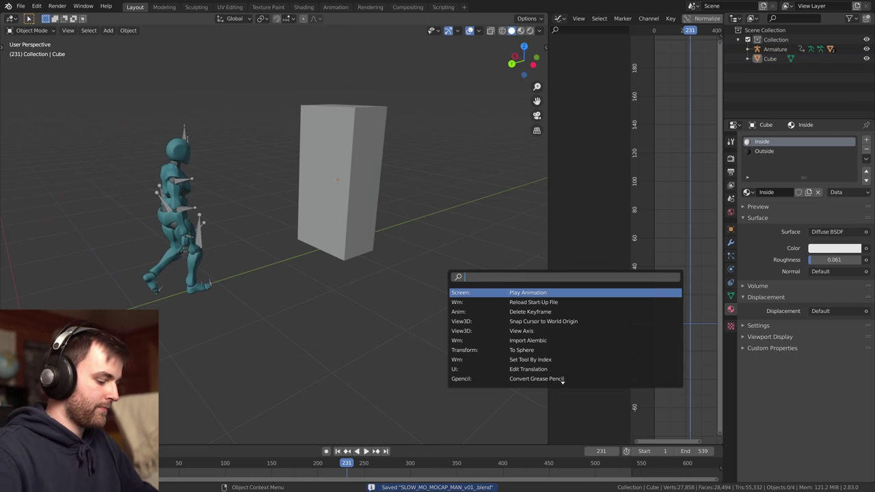
{"action": "type", "text": "cli"}
{"action": "key", "text": "BackSpace"}
{"action": "type", "text": "ell"}
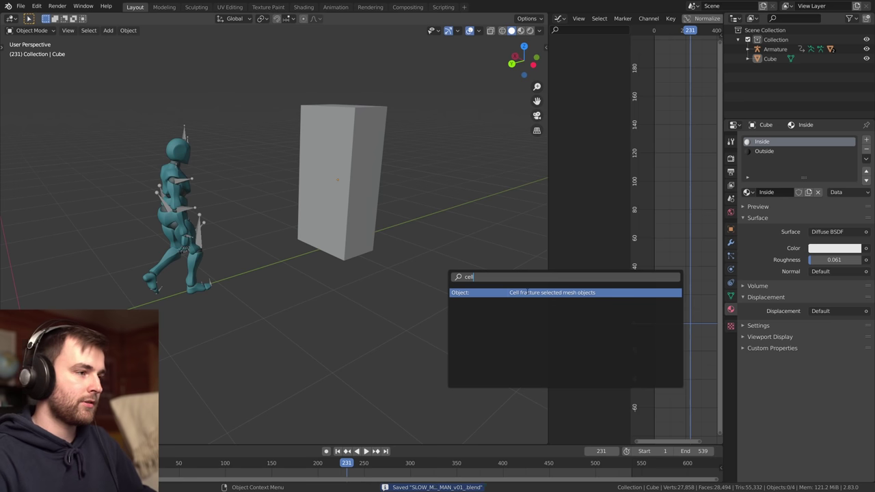
{"action": "left_click", "coordinate": [527, 293]}
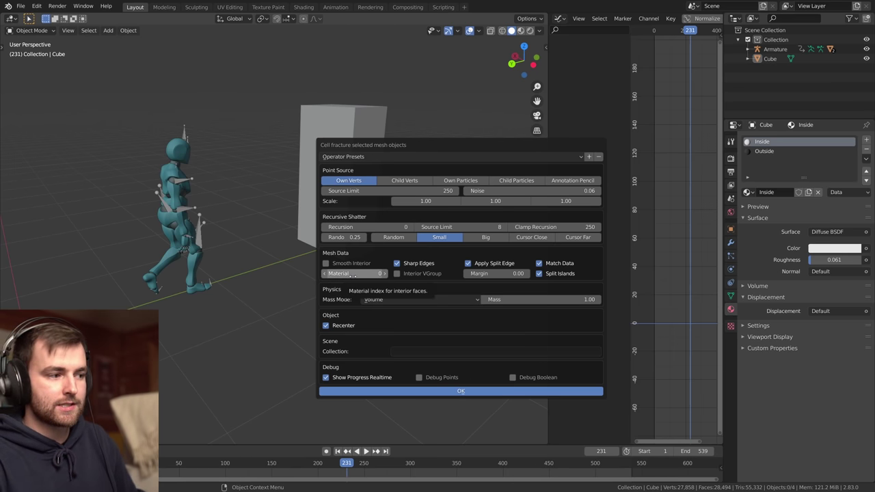
{"action": "left_click", "coordinate": [385, 274]}
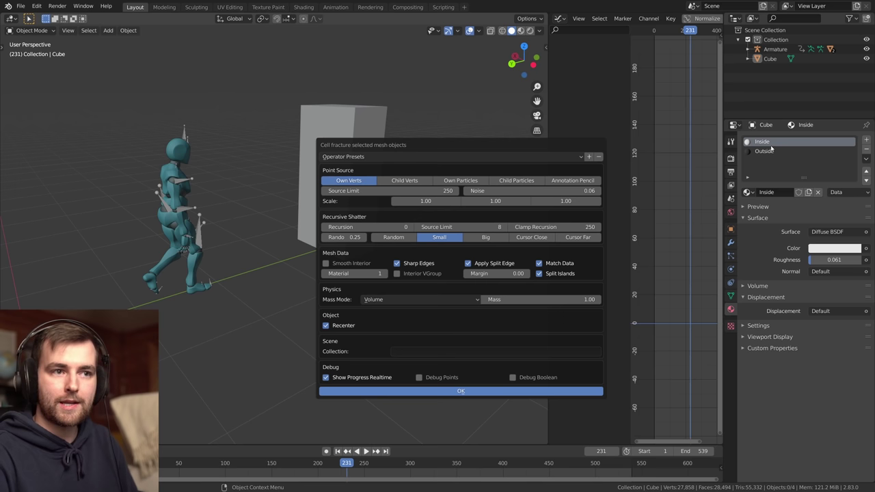
{"action": "left_click", "coordinate": [384, 391]}
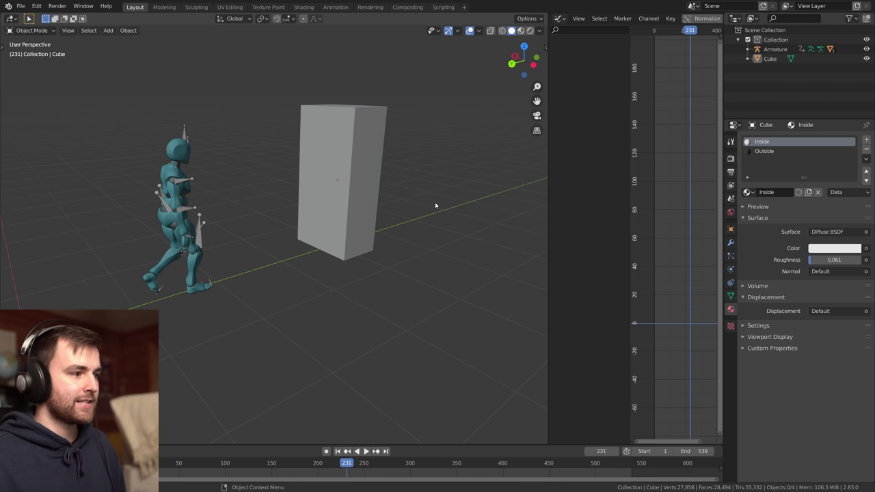
Select the tall block, save the project and run Cell Fracture on it with interior material index 1.
{"action": "left_click", "coordinate": [383, 150]}
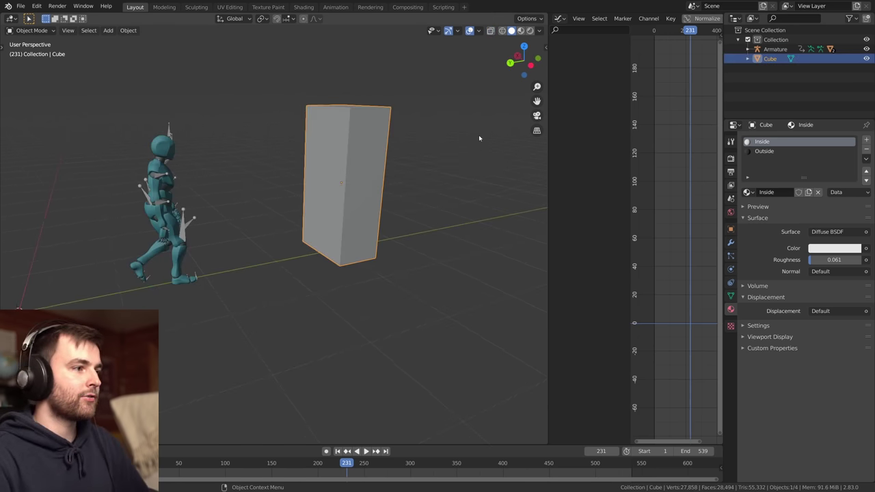
{"action": "middle_click_drag", "start_coordinate": [479, 139], "coordinate": [454, 252]}
{"action": "key", "text": "ctrl+s"}
{"action": "key", "text": "F3"}
{"action": "key", "text": "Return"}
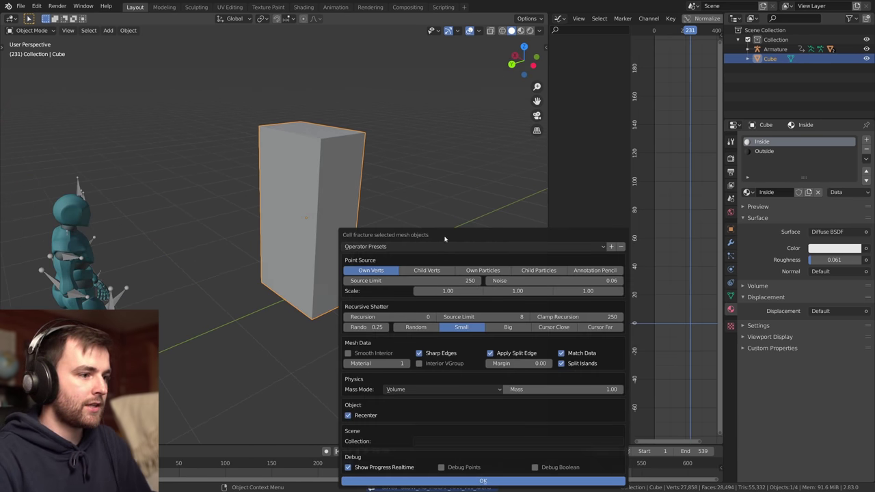
{"action": "left_click_drag", "start_coordinate": [444, 239], "coordinate": [448, 150]}
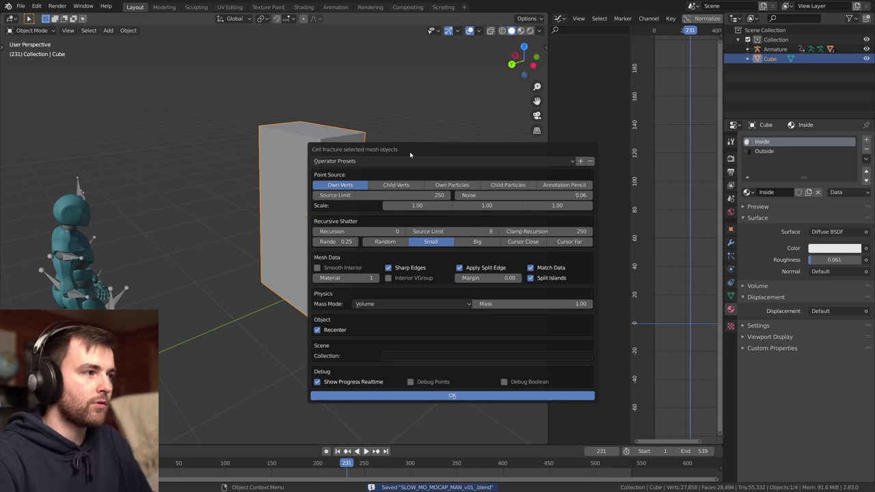
{"action": "left_click", "coordinate": [470, 396]}
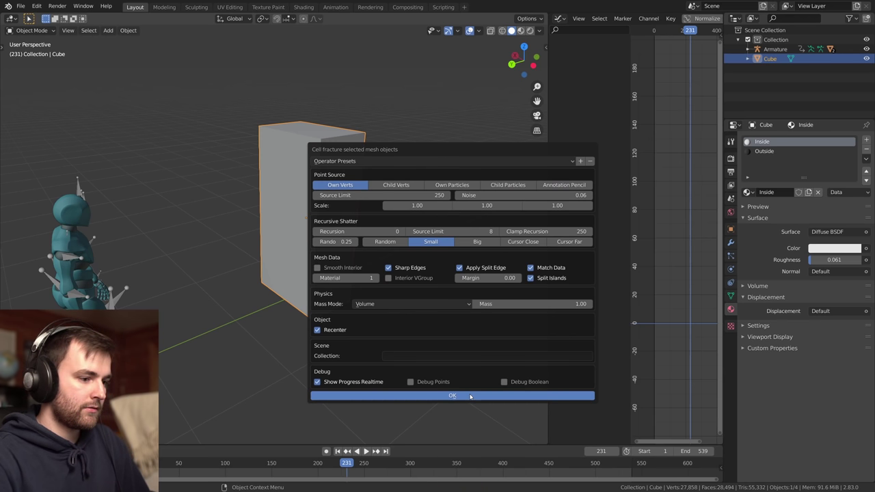
Inspect the block up close and undo the cell fracture.
{"action": "scroll", "coordinate": [431, 230], "scroll_direction": "up", "scroll_amount": 2}
{"action": "middle_click_drag", "start_coordinate": [431, 230], "coordinate": [396, 279]}
{"action": "key", "text": "ctrl+z"}
{"action": "scroll", "coordinate": [373, 265], "scroll_direction": "down", "scroll_amount": 3}
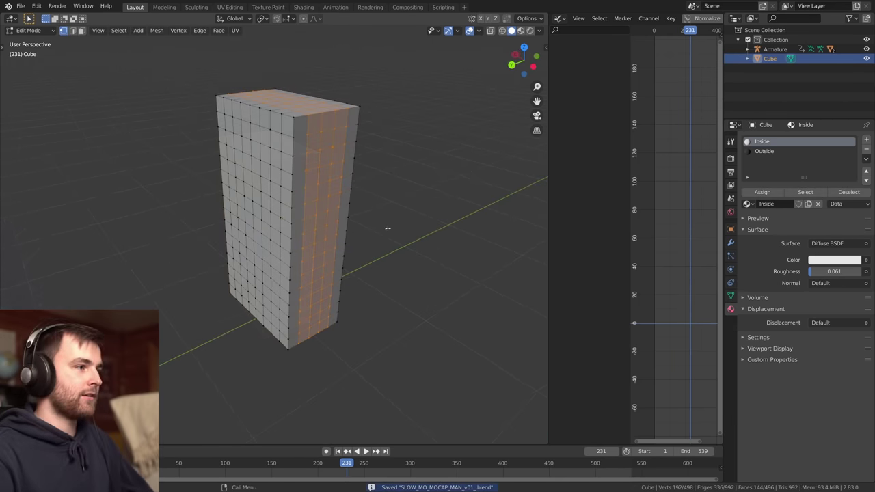
Add a Subdivision Surface modifier to the block, set it to Simple with 1 render and 1 viewport subdivision, and apply it.
{"action": "middle_click_drag", "start_coordinate": [387, 231], "coordinate": [393, 265]}
{"action": "key", "text": "alt+a"}
{"action": "key", "text": "Tab"}
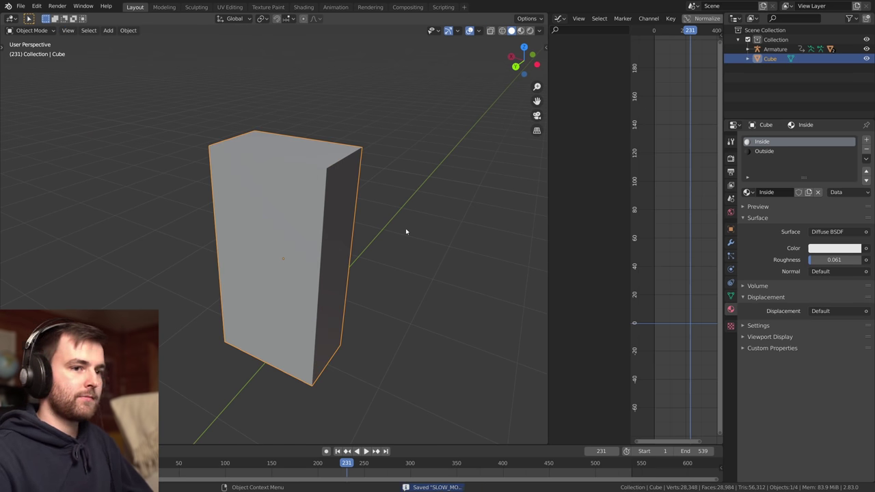
{"action": "left_click", "coordinate": [730, 242]}
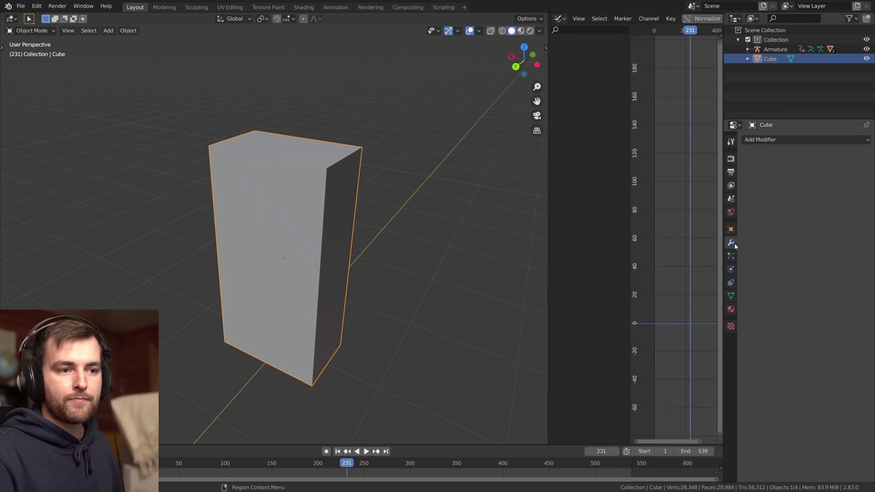
{"action": "left_click", "coordinate": [777, 140]}
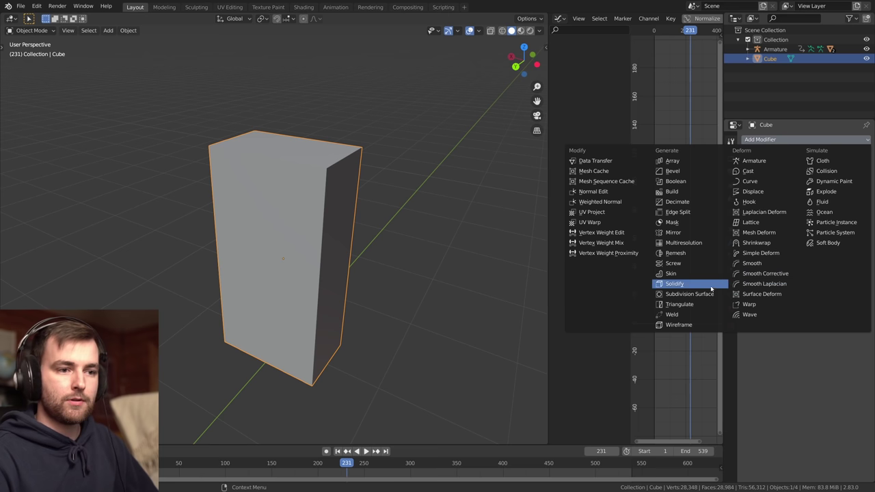
{"action": "left_click", "coordinate": [689, 294]}
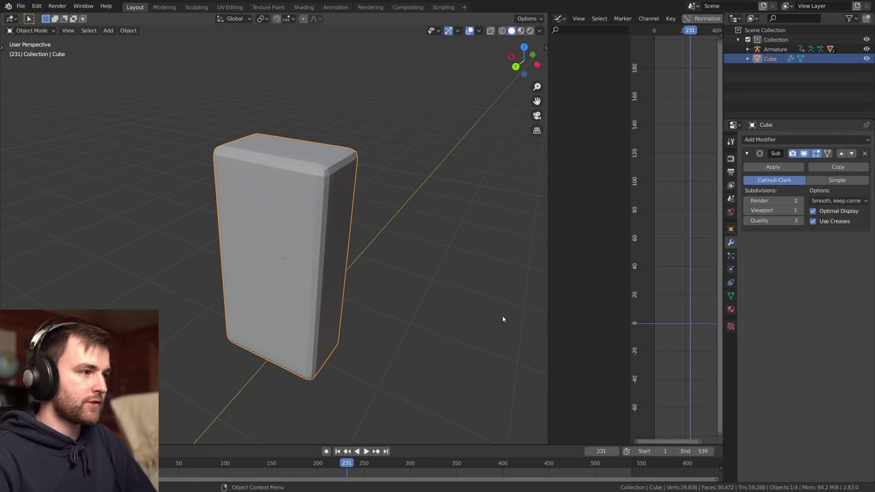
{"action": "left_click", "coordinate": [837, 180]}
{"action": "key", "text": "Tab"}
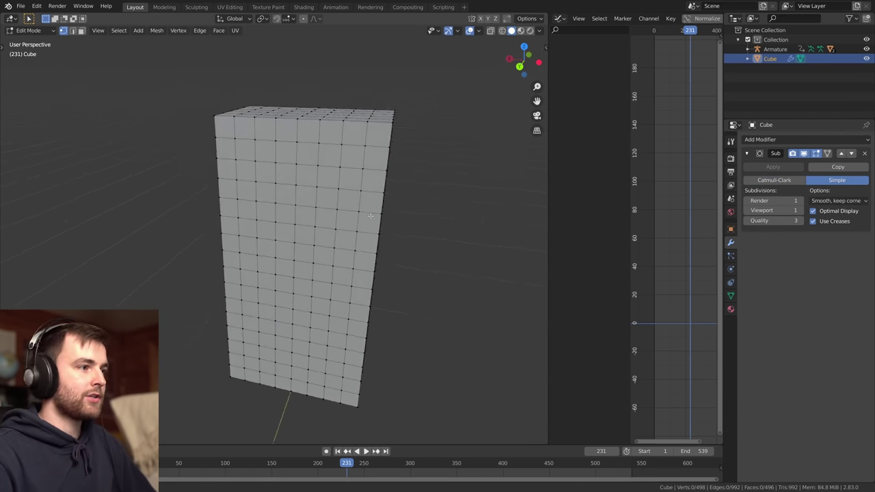
{"action": "key", "text": "Tab"}
{"action": "left_click", "coordinate": [749, 169]}
{"action": "middle_click_drag", "start_coordinate": [442, 219], "coordinate": [431, 225]}
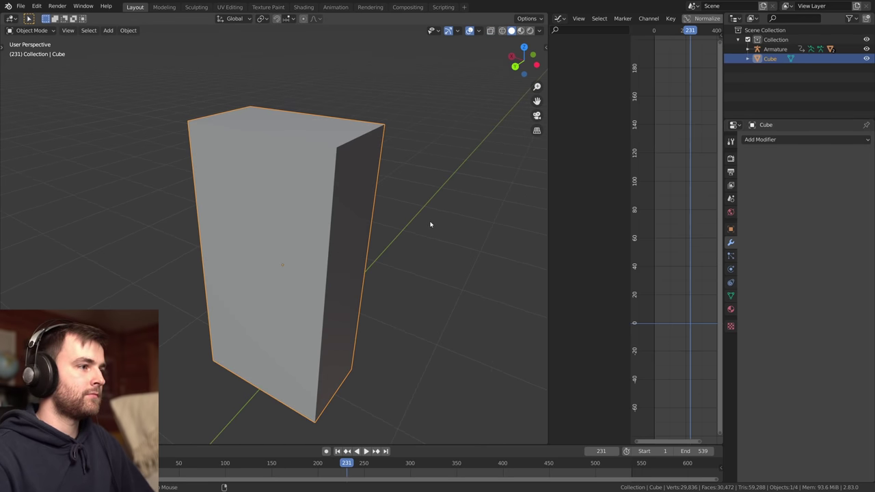
Check the block's subdivided mesh in wireframe shading, return to solid shading and save the project.
{"action": "left_click", "coordinate": [502, 31]}
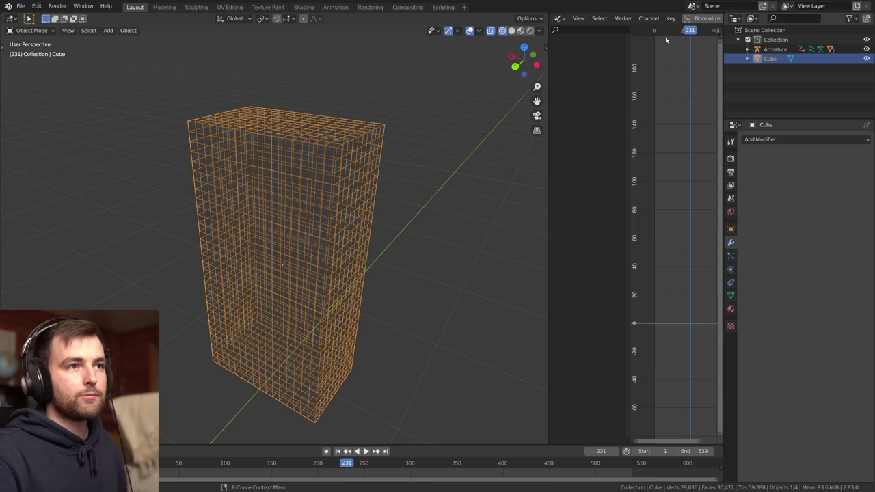
{"action": "left_click", "coordinate": [511, 31]}
{"action": "left_click", "coordinate": [413, 229]}
{"action": "key", "text": "ctrl+s"}
{"action": "scroll", "coordinate": [412, 229], "scroll_direction": "down", "scroll_amount": 2}
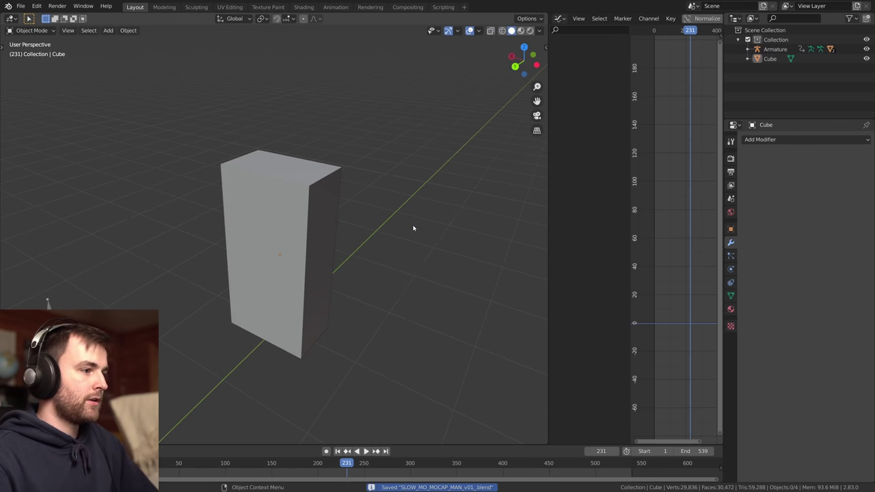
Run Cell Fracture on the block from its own vertices with source limit 250, noise 0.06 and interior material index 1.
{"action": "middle_click_drag", "start_coordinate": [412, 229], "coordinate": [406, 208]}
{"action": "left_click", "coordinate": [295, 184]}
{"action": "middle_click_drag", "start_coordinate": [425, 272], "coordinate": [424, 256]}
{"action": "key", "text": "F3"}
{"action": "type", "text": "cell"}
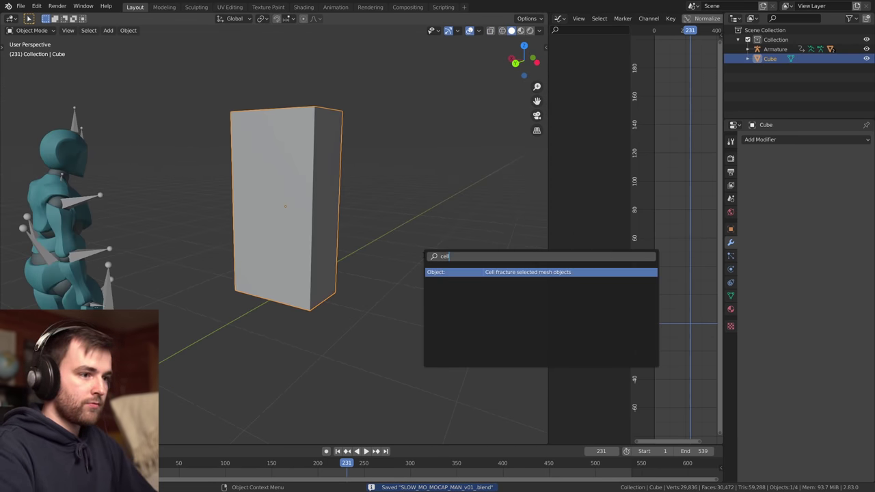
{"action": "key", "text": "Return"}
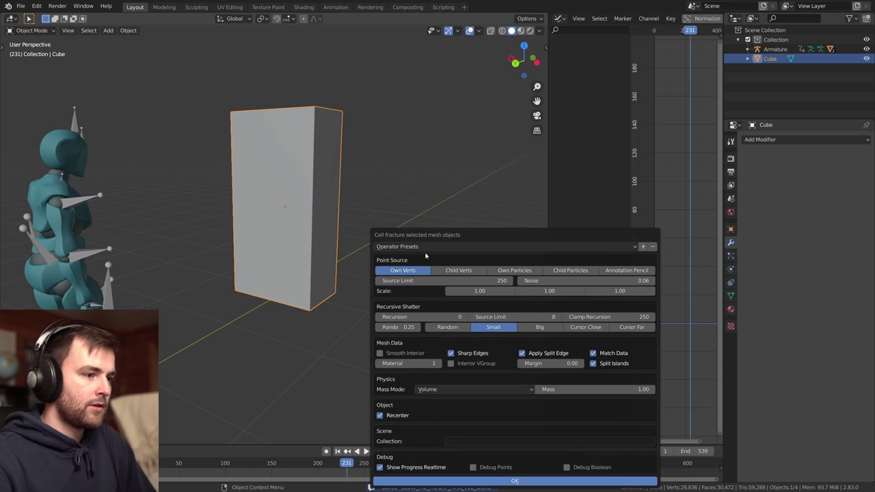
{"action": "left_click_drag", "start_coordinate": [514, 238], "coordinate": [404, 144]}
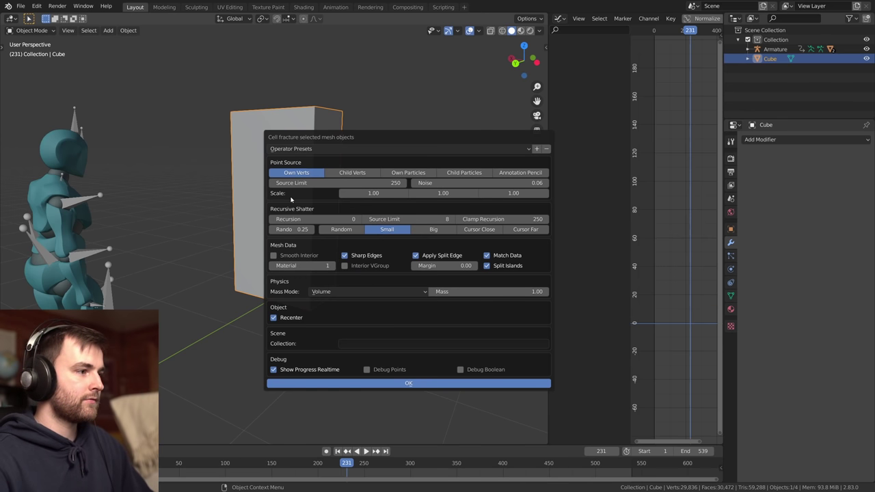
{"action": "key", "text": "Return"}
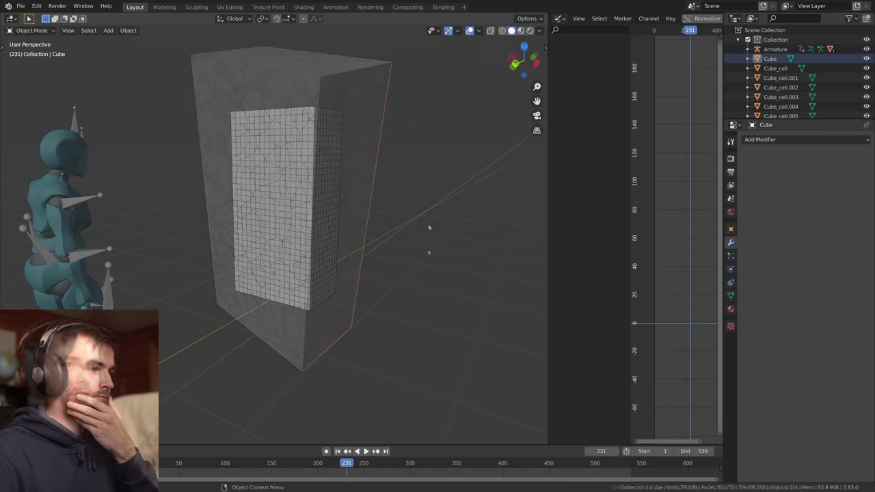
Move the original block temporarily aside to inspect the fractured cells inside it, and cancel the move.
{"action": "scroll", "coordinate": [425, 263], "scroll_direction": "down", "scroll_amount": 1}
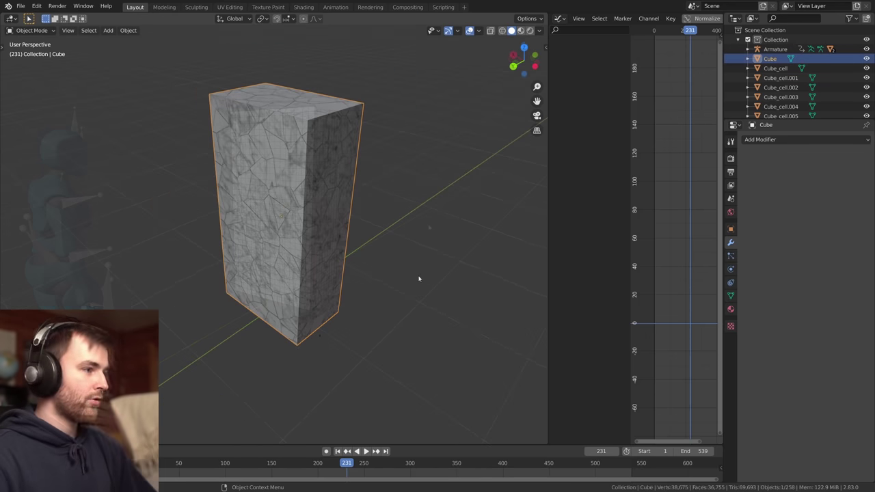
{"action": "middle_click_drag", "start_coordinate": [418, 278], "coordinate": [403, 283]}
{"action": "scroll", "coordinate": [402, 283], "scroll_direction": "down", "scroll_amount": 1}
{"action": "key", "text": "g"}
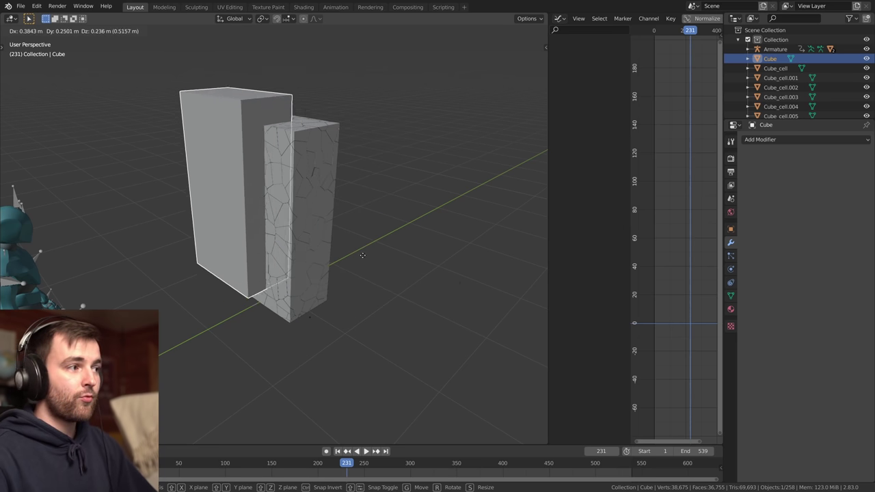
{"action": "right_click", "coordinate": [367, 258]}
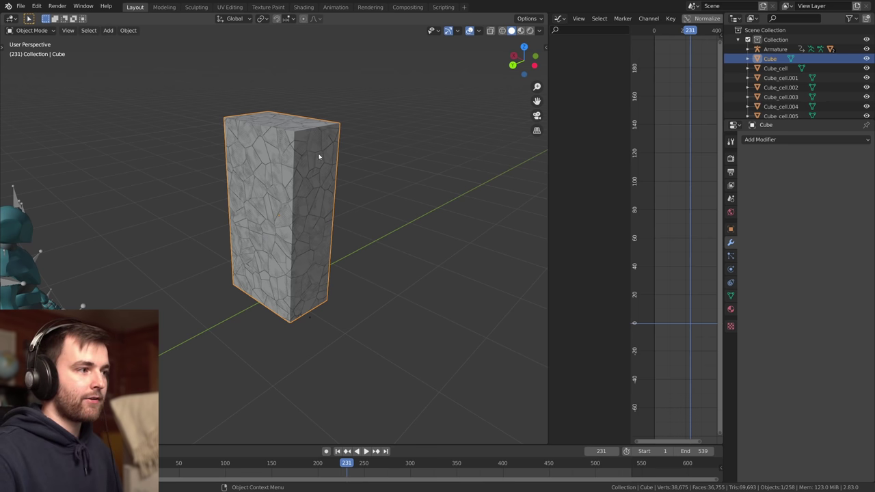
Show the render-visibility toggles in the outliner, hide the original cube in the viewport and save the project.
{"action": "left_click", "coordinate": [848, 18]}
{"action": "left_click", "coordinate": [815, 51]}
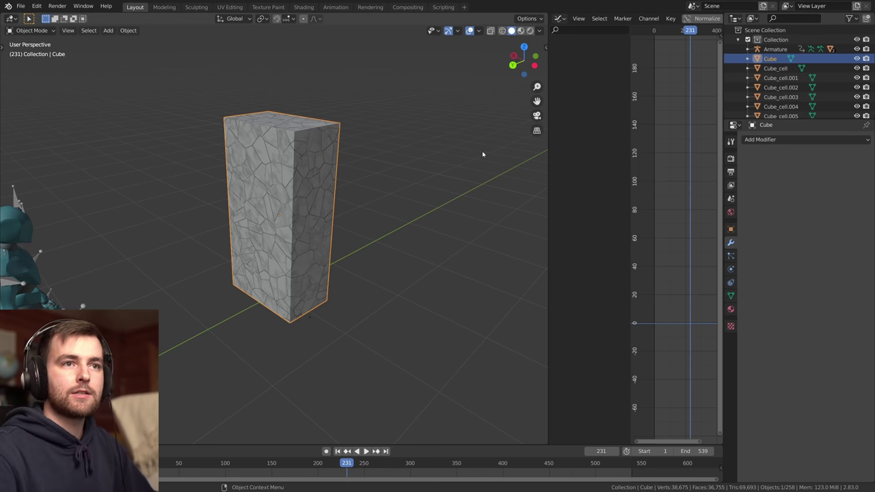
{"action": "left_click", "coordinate": [857, 59]}
{"action": "middle_click_drag", "start_coordinate": [308, 184], "coordinate": [423, 283]}
{"action": "key", "text": "ctrl+s"}
Select the stray cell object just below the fractured block and delete it.
{"action": "scroll", "coordinate": [421, 285], "scroll_direction": "up", "scroll_amount": 2}
{"action": "left_click", "coordinate": [350, 335]}
{"action": "middle_click_drag", "start_coordinate": [463, 304], "coordinate": [416, 267], "text": "shift"}
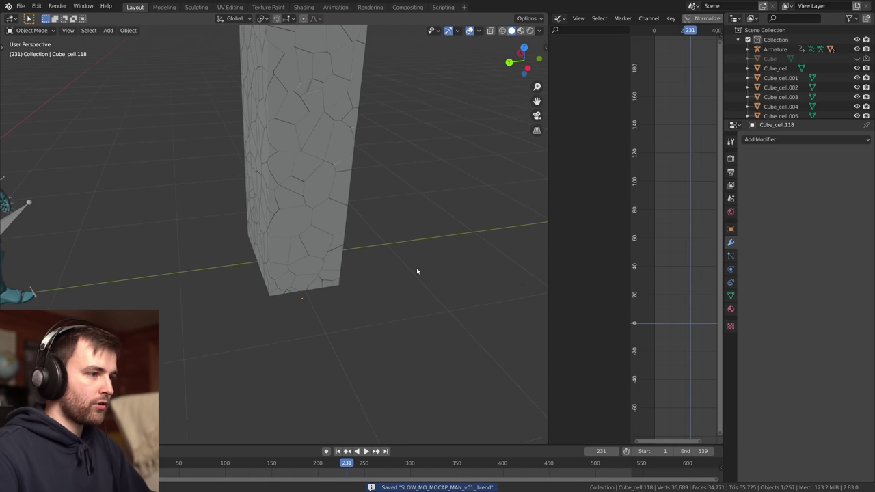
{"action": "scroll", "coordinate": [417, 268], "scroll_direction": "down", "scroll_amount": 2}
{"action": "key", "text": "KP_7"}
{"action": "scroll", "coordinate": [403, 277], "scroll_direction": "up", "scroll_amount": 6}
{"action": "middle_click_drag", "start_coordinate": [176, 277], "coordinate": [303, 182], "text": "shift"}
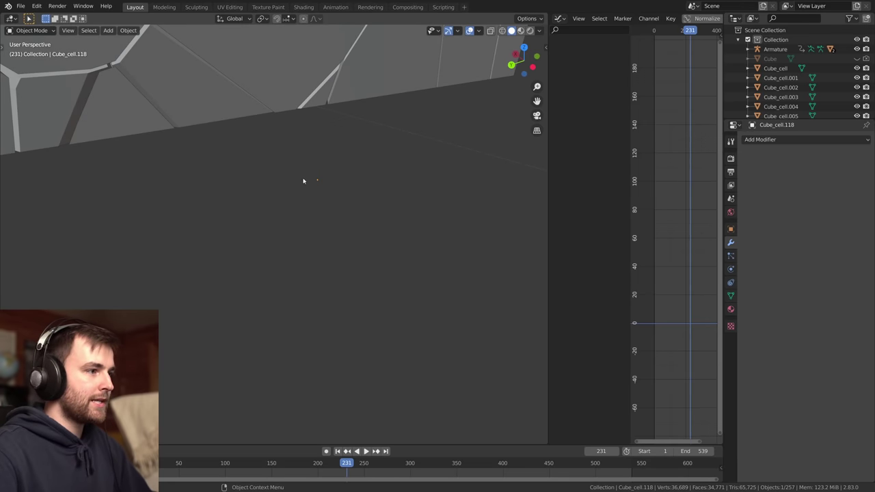
{"action": "middle_click_drag", "start_coordinate": [369, 222], "coordinate": [379, 248]}
{"action": "scroll", "coordinate": [380, 249], "scroll_direction": "down", "scroll_amount": 2}
{"action": "key", "text": "x"}
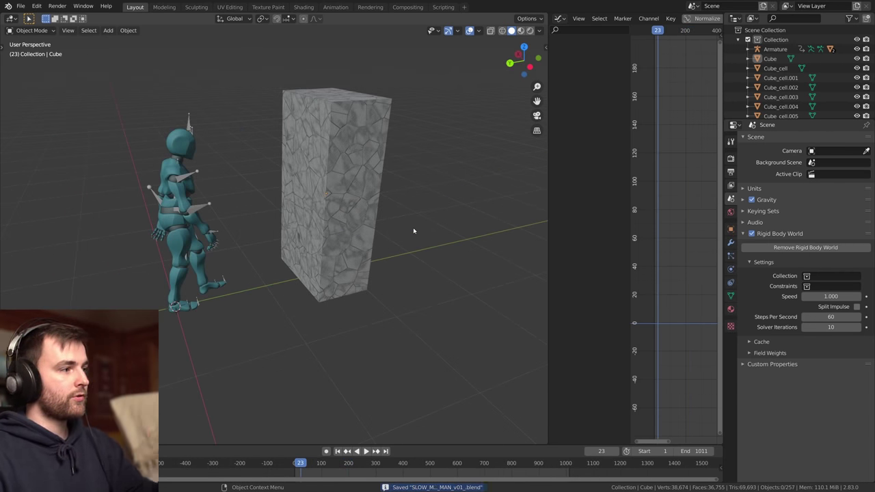
Review the character and the fractured block, and show the scene's gravity settings.
{"action": "left_click", "coordinate": [192, 127]}
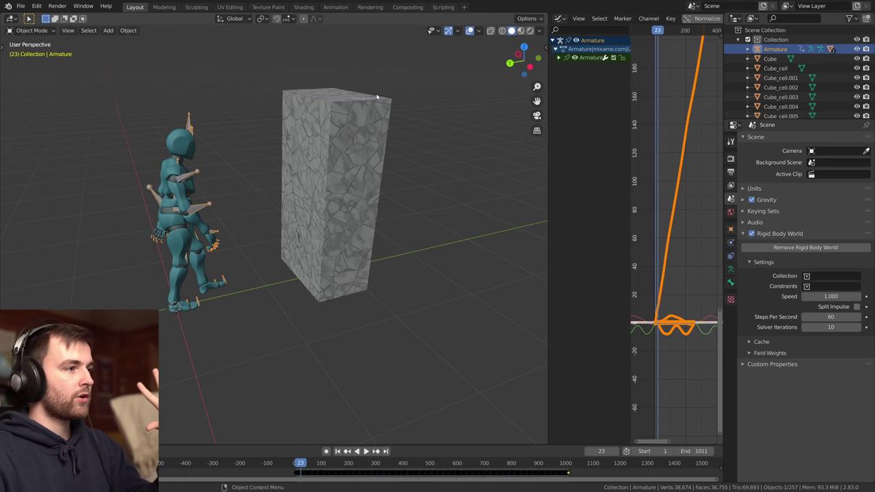
{"action": "left_click", "coordinate": [397, 196]}
{"action": "middle_click_drag", "start_coordinate": [391, 194], "coordinate": [352, 188]}
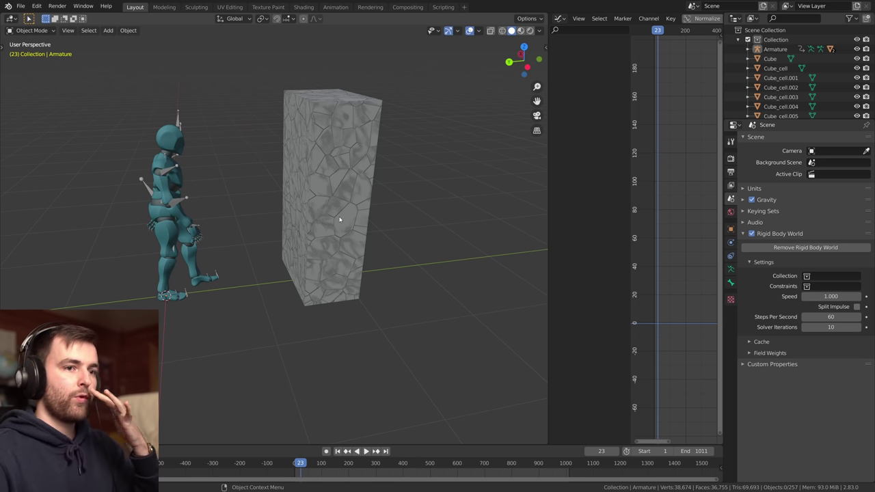
{"action": "left_click", "coordinate": [771, 200]}
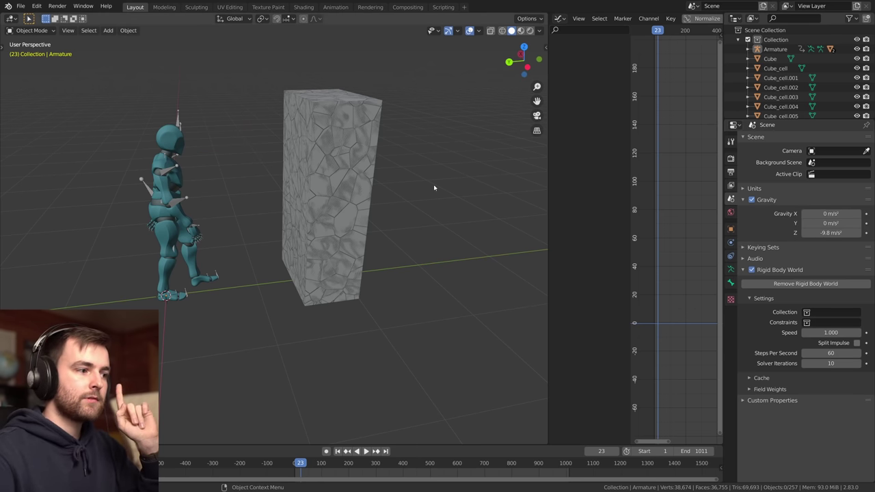
Add a ground plane under the character and scale it up about 3.9 times to reach beneath the block.
{"action": "key", "text": "shift+a"}
{"action": "mouse_move", "coordinate": [321, 160]}
{"action": "left_click", "coordinate": [396, 163]}
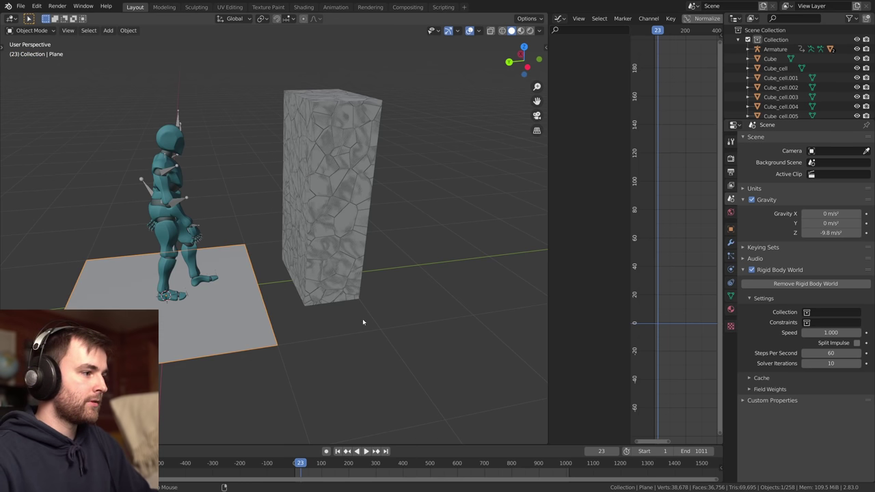
{"action": "key", "text": "s"}
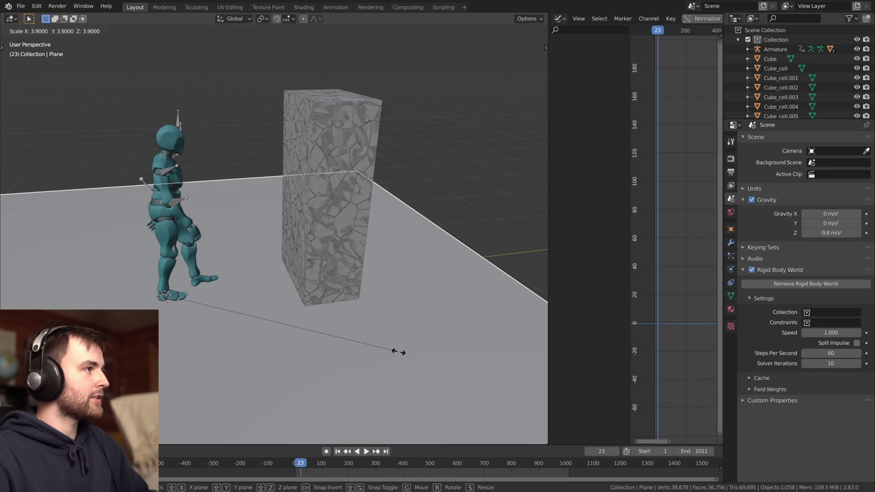
{"action": "left_click", "coordinate": [404, 355]}
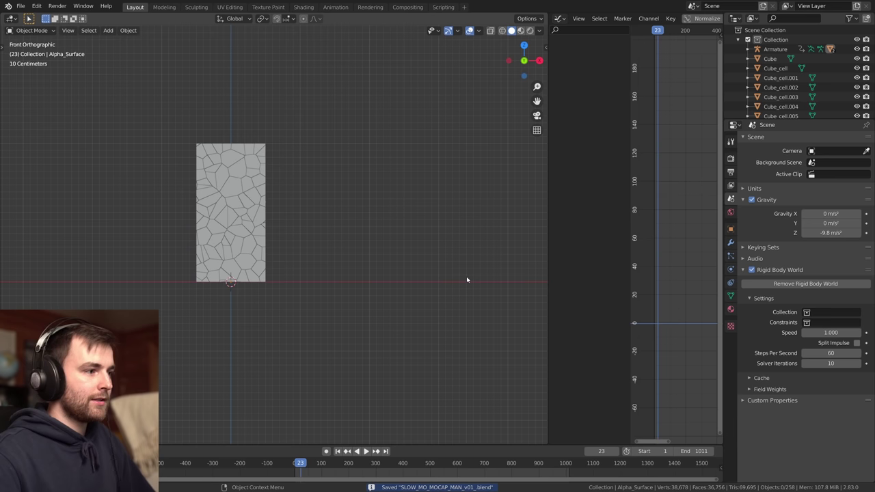
Select all of the block's pieces in an X-ray side view, leaving the ground plane out of the selection.
{"action": "key", "text": "ctrl+KP_3"}
{"action": "key", "text": "alt+z"}
{"action": "scroll", "coordinate": [467, 279], "scroll_direction": "up", "scroll_amount": 3}
{"action": "middle_click_drag", "start_coordinate": [378, 235], "coordinate": [424, 246], "text": "shift"}
{"action": "left_click_drag", "start_coordinate": [435, 62], "coordinate": [295, 361]}
{"action": "middle_click_drag", "start_coordinate": [412, 278], "coordinate": [422, 283]}
{"action": "left_click", "coordinate": [466, 227], "text": "shift"}
{"action": "left_click", "coordinate": [466, 228], "text": "shift"}
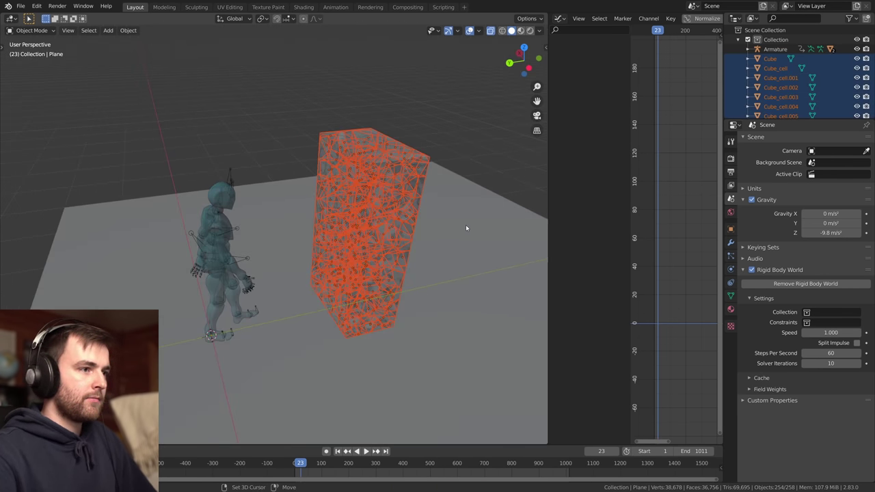
Hide the original cube in the viewport and renders, and make a cell at the block's top the active object.
{"action": "left_click", "coordinate": [366, 126], "text": "shift"}
{"action": "left_click", "coordinate": [866, 59]}
{"action": "left_click", "coordinate": [857, 58]}
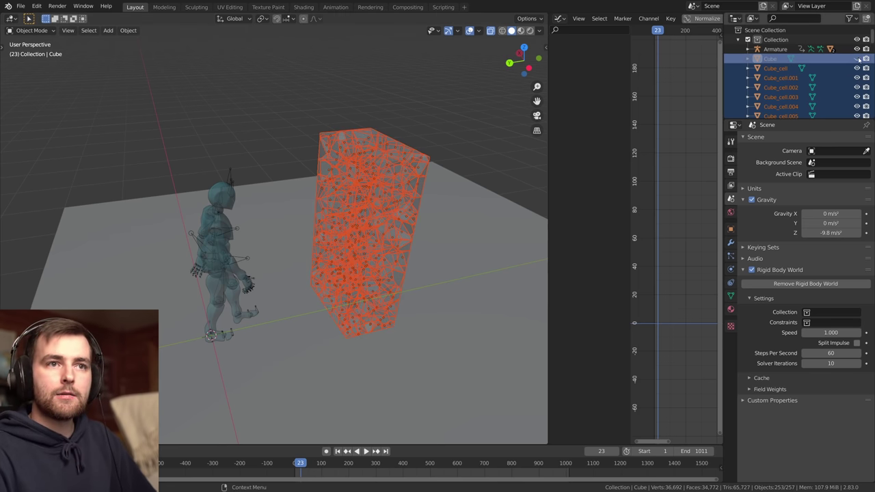
{"action": "left_click", "coordinate": [361, 131], "text": "shift"}
Add active rigid bodies to all selected cells, turn X-ray off and clear the selection.
{"action": "left_click", "coordinate": [128, 30]}
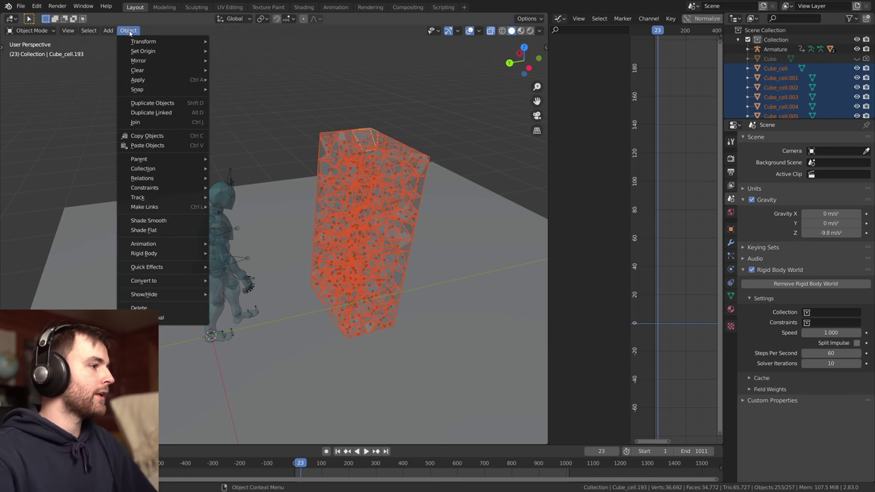
{"action": "mouse_move", "coordinate": [154, 253]}
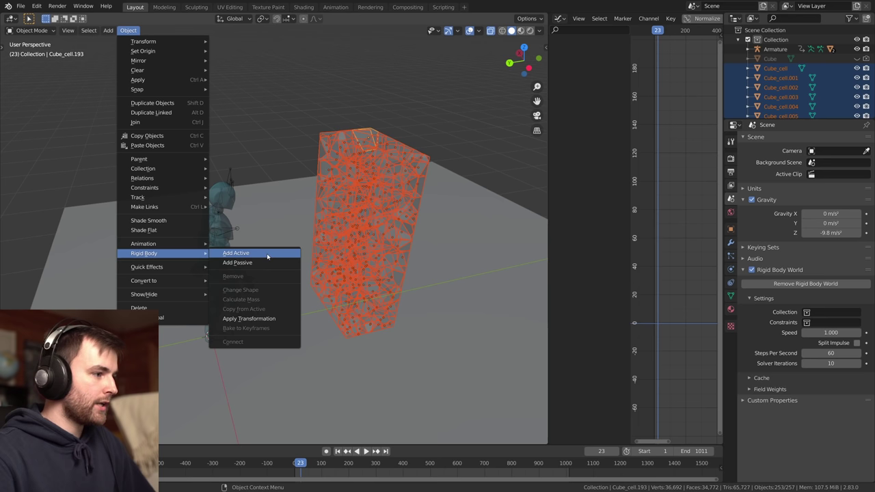
{"action": "left_click", "coordinate": [232, 252]}
{"action": "key", "text": "alt+z"}
{"action": "key", "text": "alt+a"}
Play the rigid body simulation to test how the cells fall, and return to frame 1.
{"action": "middle_click_drag", "start_coordinate": [456, 302], "coordinate": [402, 254]}
{"action": "left_click", "coordinate": [338, 451]}
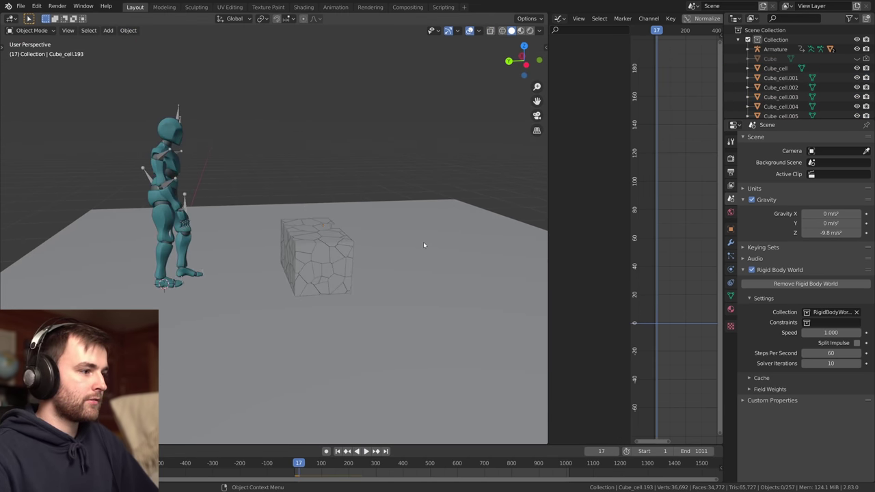
{"action": "left_click", "coordinate": [338, 451]}
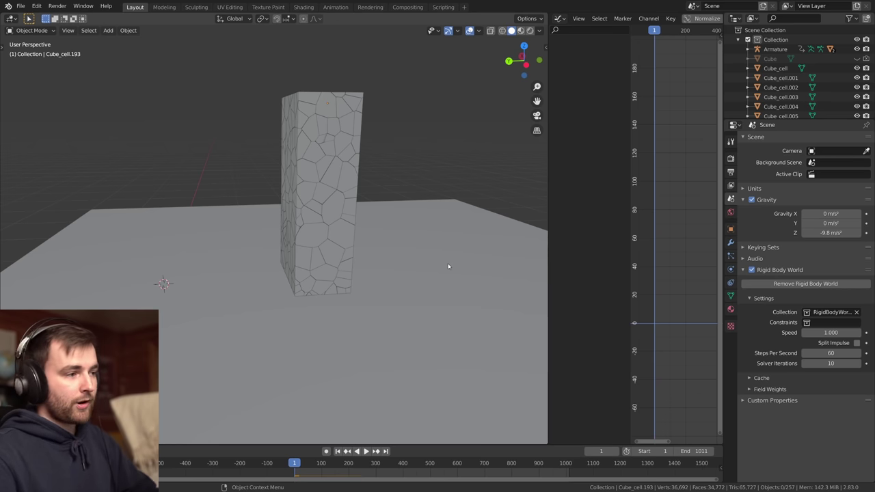
Save the project and make the ground plane a passive rigid body.
{"action": "left_click", "coordinate": [495, 230]}
{"action": "middle_click_drag", "start_coordinate": [457, 203], "coordinate": [439, 265]}
{"action": "scroll", "coordinate": [439, 261], "scroll_direction": "up", "scroll_amount": 4}
{"action": "key", "text": "ctrl+s"}
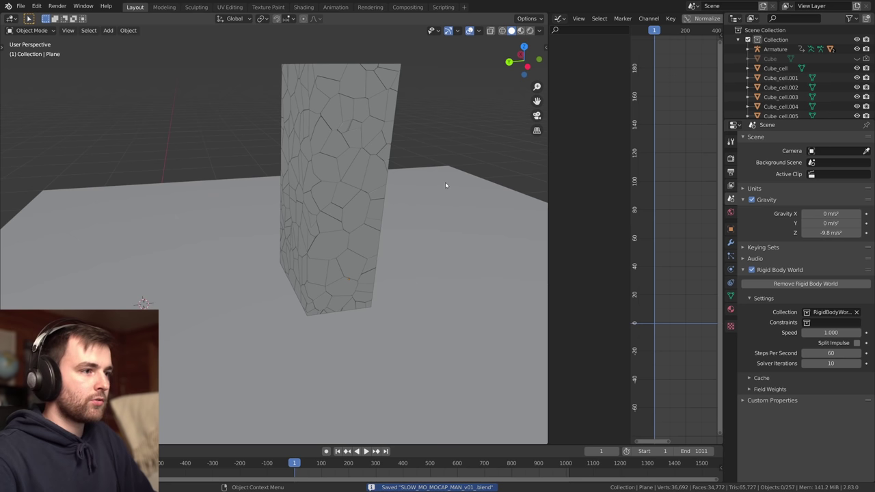
{"action": "left_click", "coordinate": [128, 30]}
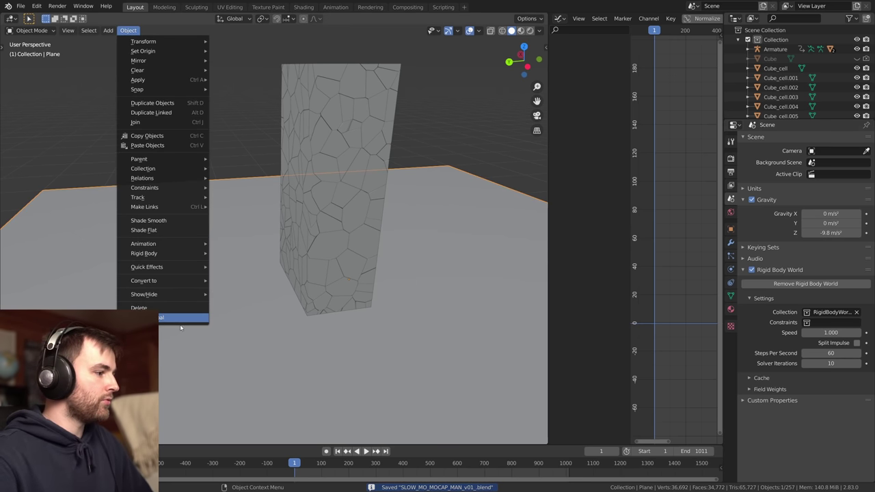
{"action": "mouse_move", "coordinate": [178, 252]}
{"action": "left_click", "coordinate": [233, 261]}
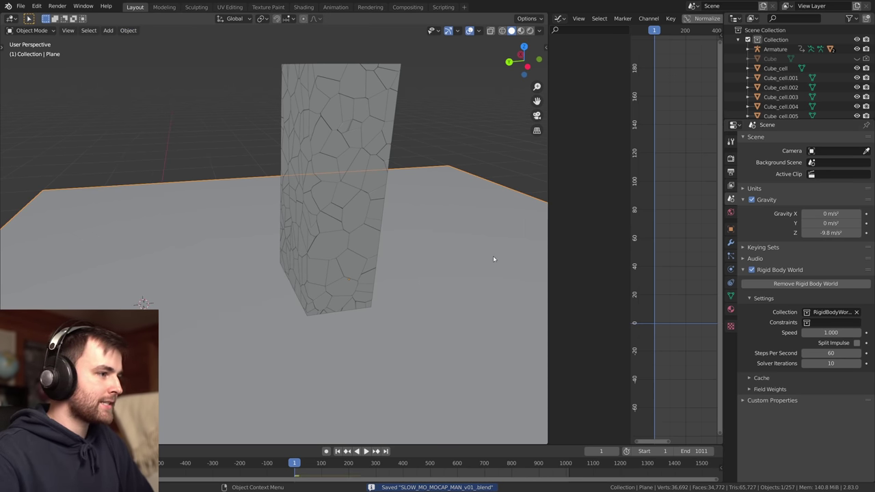
Shift all of the armature's animation keyframes earlier in time so the walk starts at frame 1, and save the project.
{"action": "middle_click_drag", "start_coordinate": [410, 235], "coordinate": [600, 207]}
{"action": "middle_click_drag", "start_coordinate": [600, 207], "coordinate": [609, 220], "text": "ctrl"}
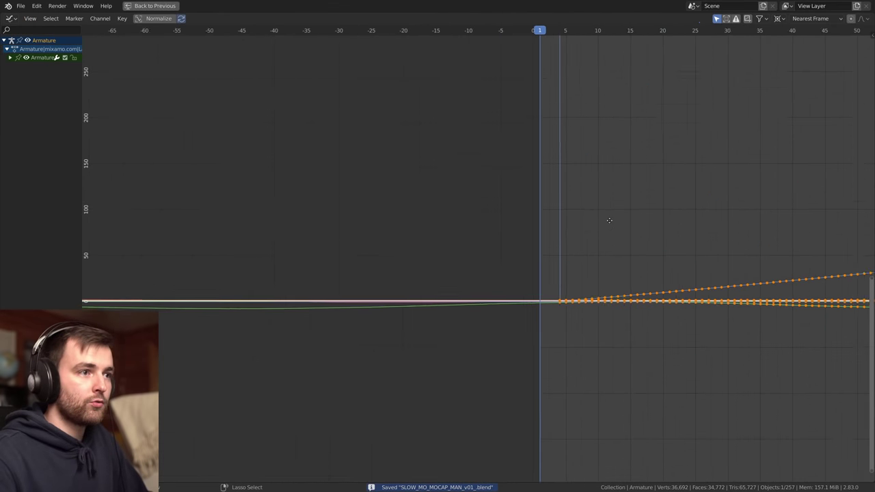
{"action": "key", "text": "Home"}
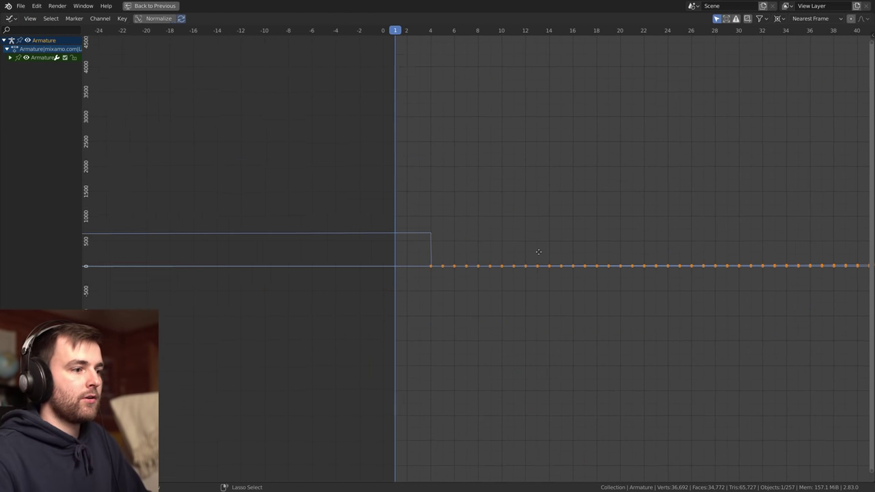
{"action": "scroll", "coordinate": [538, 251], "scroll_direction": "up", "scroll_amount": 4}
{"action": "key", "text": "g"}
{"action": "key", "text": "x"}
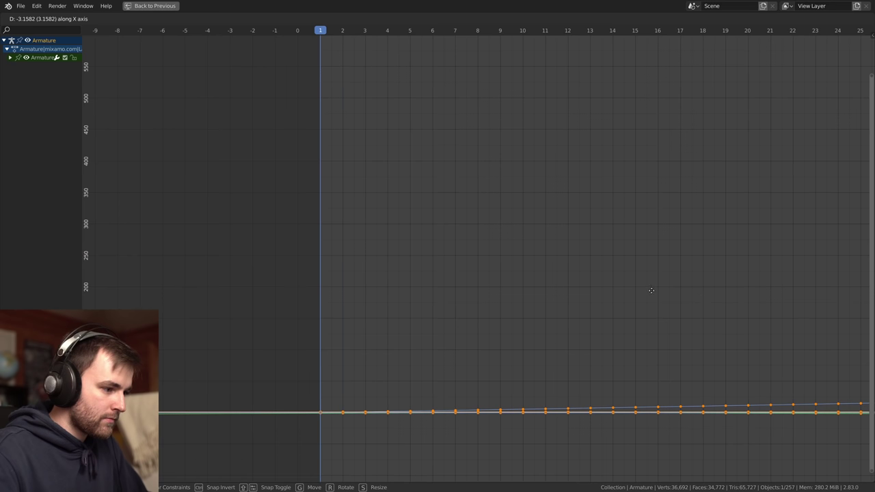
{"action": "left_click", "coordinate": [650, 291]}
{"action": "key", "text": "ctrl+space"}
{"action": "key", "text": "ctrl+s"}
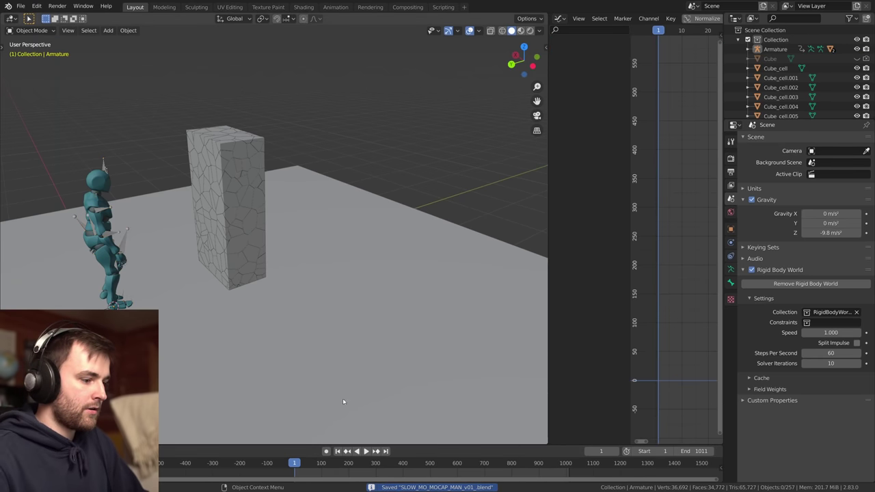
Play the walking character together with the collapsing cells to check the simulation's timing, and return to frame 1.
{"action": "scroll", "coordinate": [343, 402], "scroll_direction": "up", "scroll_amount": 3}
{"action": "middle_click_drag", "start_coordinate": [344, 402], "coordinate": [445, 305]}
{"action": "key", "text": "ctrl+space"}
{"action": "scroll", "coordinate": [693, 264], "scroll_direction": "down", "scroll_amount": 2}
{"action": "middle_click_drag", "start_coordinate": [693, 264], "coordinate": [584, 260]}
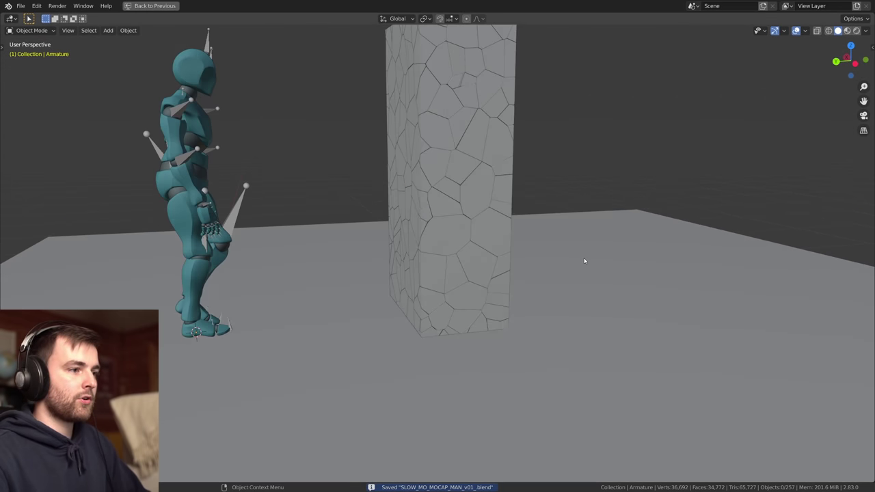
{"action": "scroll", "coordinate": [584, 260], "scroll_direction": "down", "scroll_amount": 3}
{"action": "key", "text": "space"}
{"action": "scroll", "coordinate": [682, 258], "scroll_direction": "up", "scroll_amount": 3}
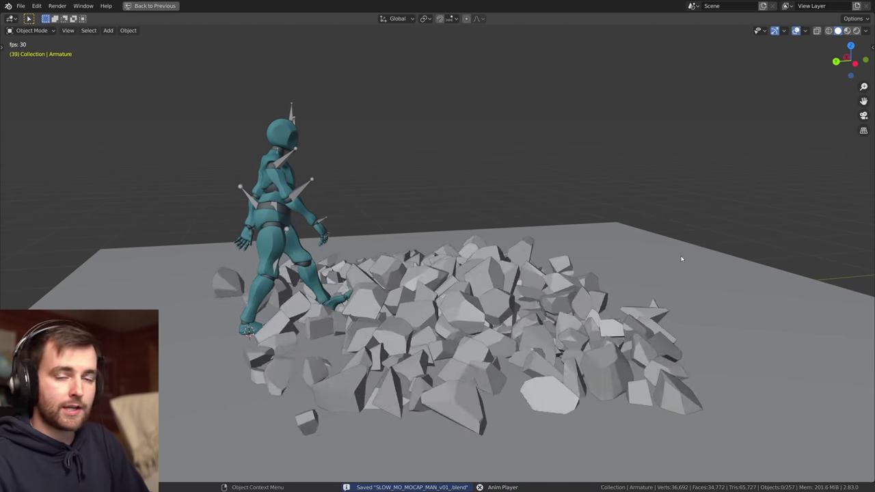
{"action": "key", "text": "space"}
{"action": "key", "text": "ctrl+space"}
{"action": "left_click", "coordinate": [337, 452]}
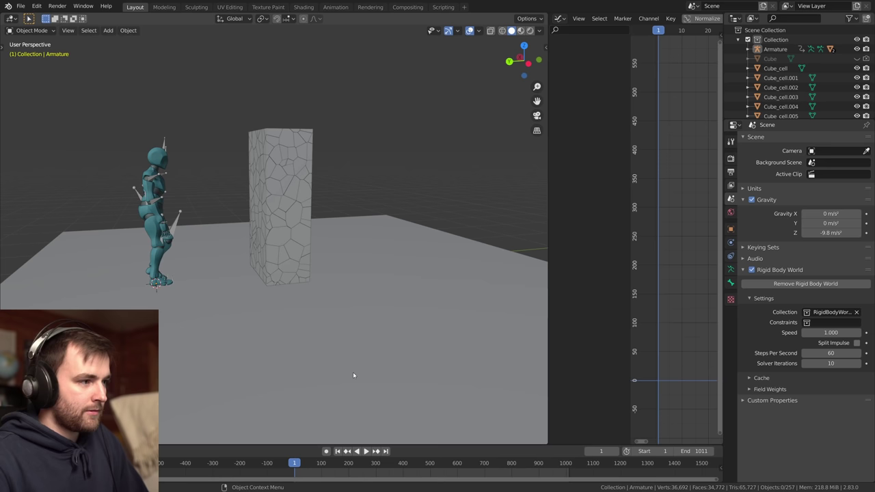
{"action": "middle_click_drag", "start_coordinate": [353, 375], "coordinate": [397, 266]}
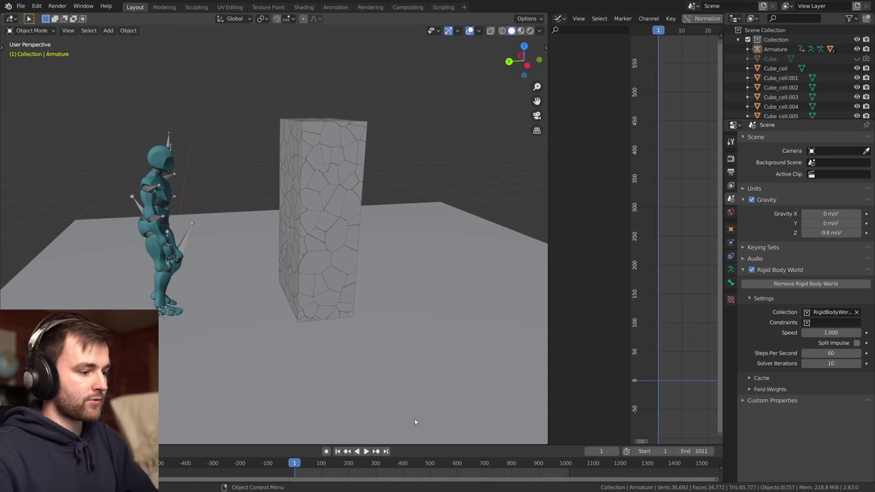
{"action": "key", "text": "space"}
{"action": "key", "text": "space"}
{"action": "left_click", "coordinate": [337, 451]}
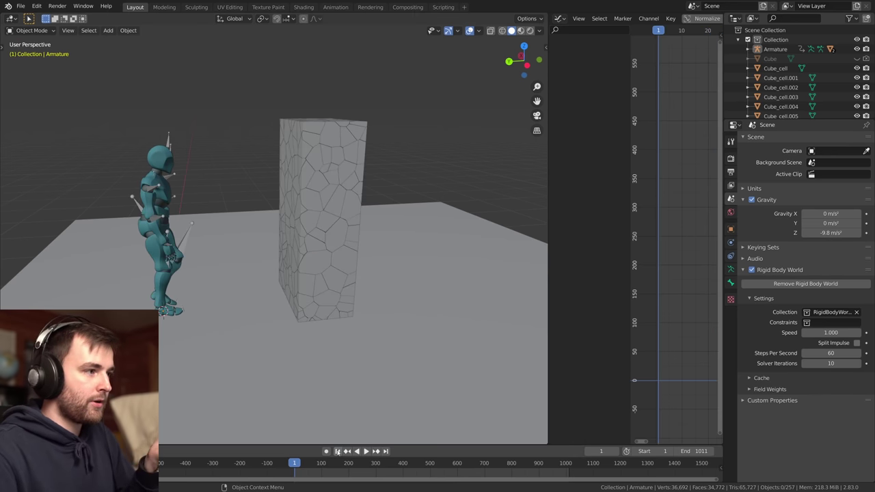
Save the project, turn off the scene's gravity and play the simulation to test the block without it.
{"action": "left_click", "coordinate": [169, 172]}
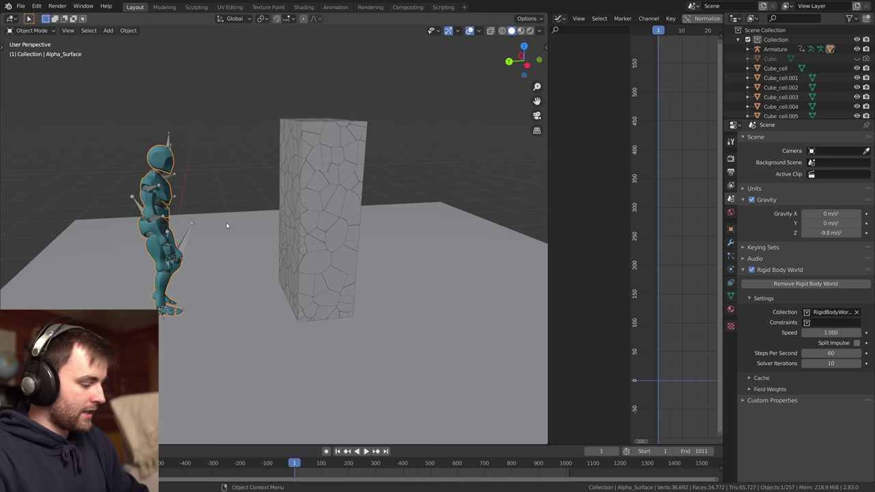
{"action": "key", "text": "alt+a"}
{"action": "key", "text": "ctrl+s"}
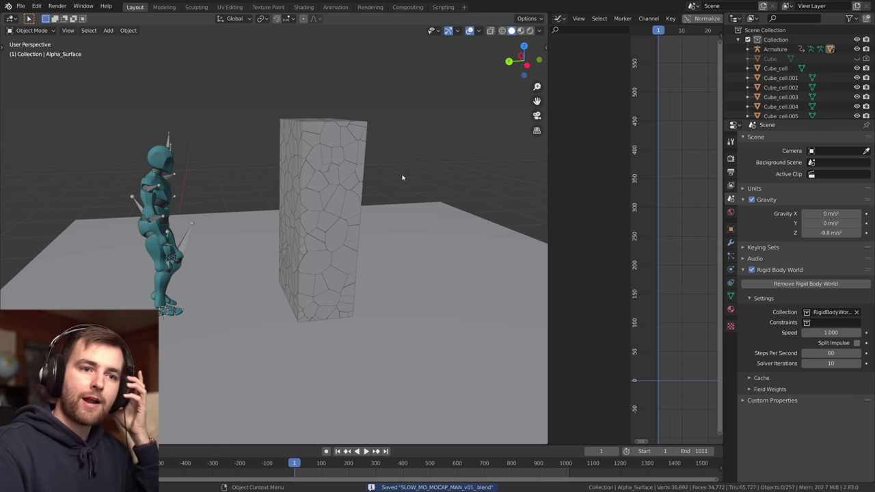
{"action": "left_click", "coordinate": [752, 200]}
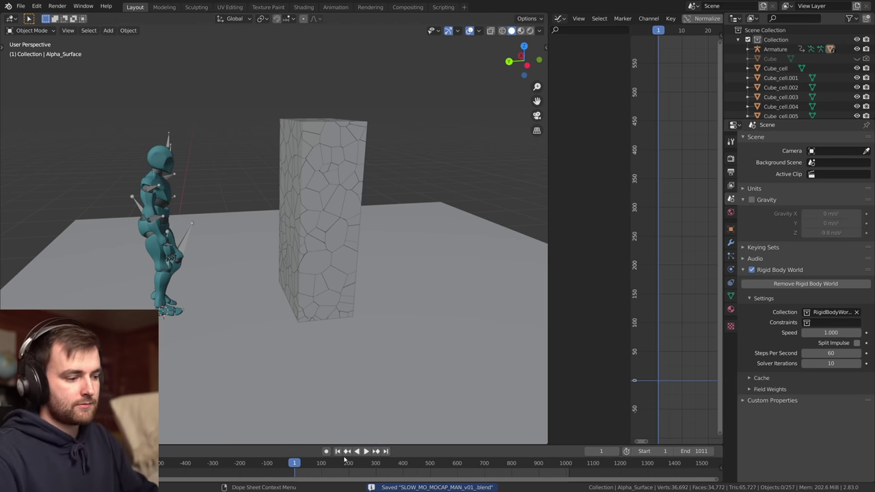
{"action": "key", "text": "space"}
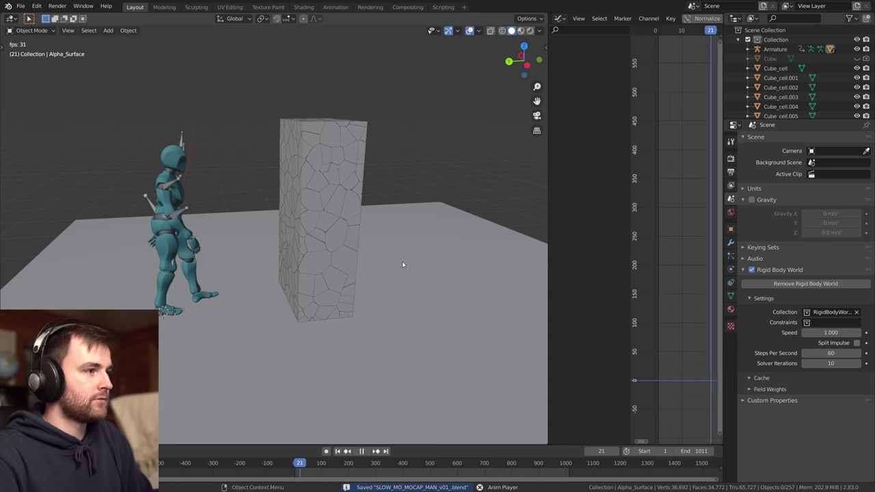
{"action": "middle_click_drag", "start_coordinate": [402, 261], "coordinate": [356, 279]}
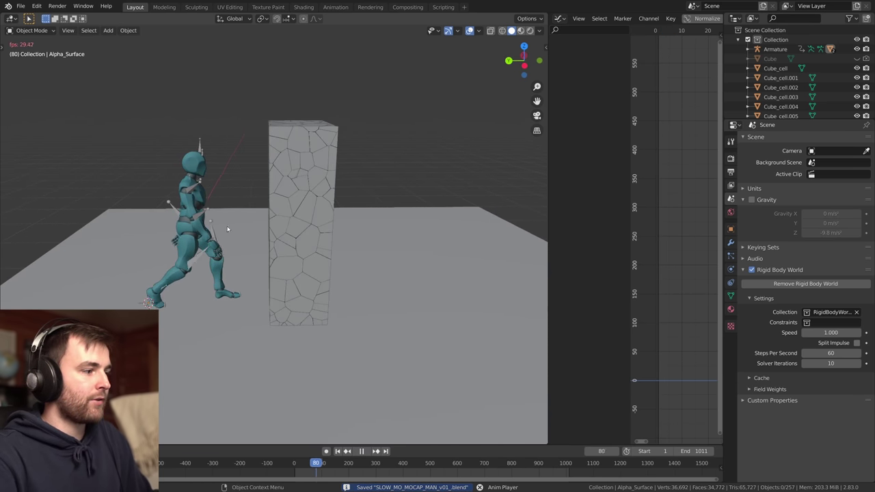
{"action": "key", "text": "space"}
Make the character's body mesh a passive rigid body with Animated enabled and a Mesh collision shape, and save.
{"action": "left_click", "coordinate": [197, 159]}
{"action": "left_click", "coordinate": [124, 32]}
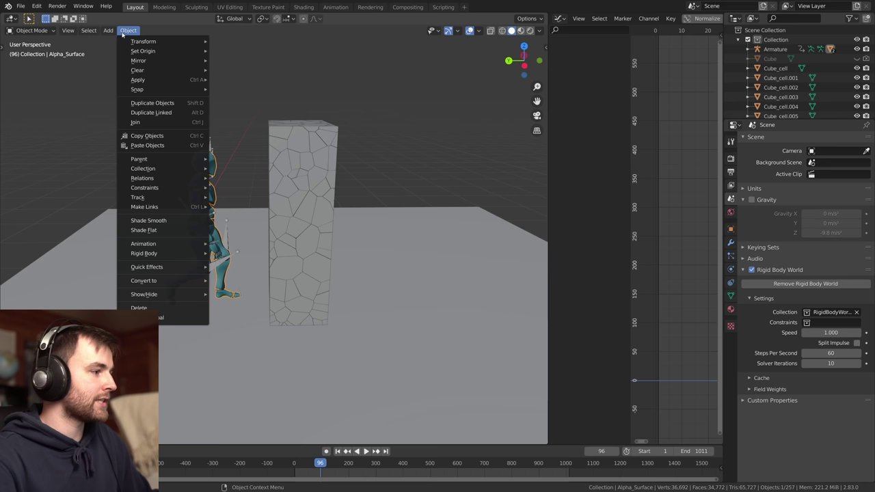
{"action": "mouse_move", "coordinate": [166, 253]}
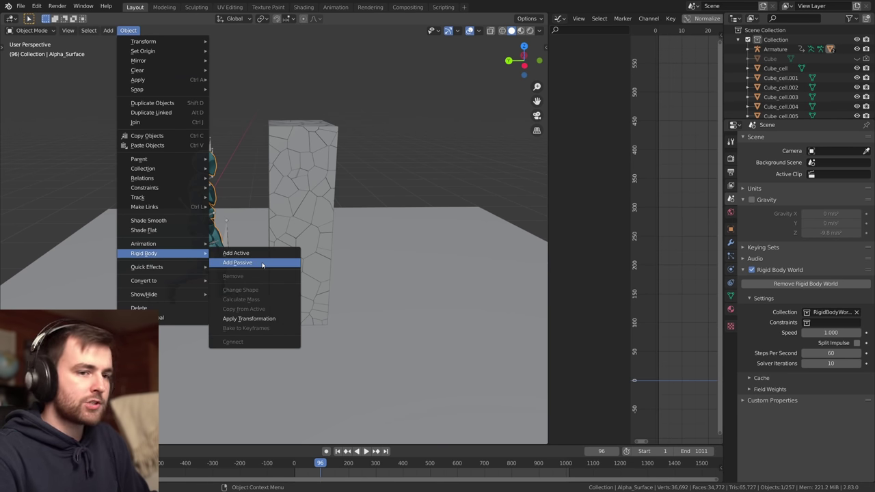
{"action": "left_click", "coordinate": [262, 263]}
{"action": "left_click", "coordinate": [730, 269]}
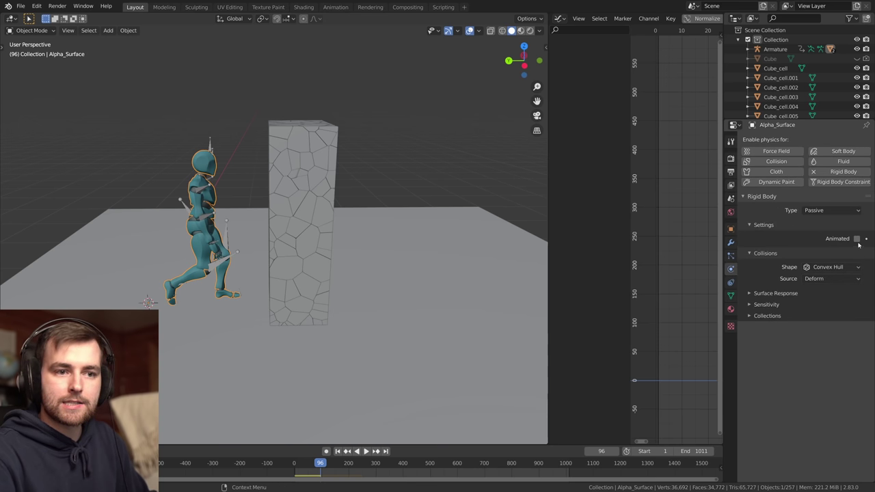
{"action": "left_click", "coordinate": [827, 268]}
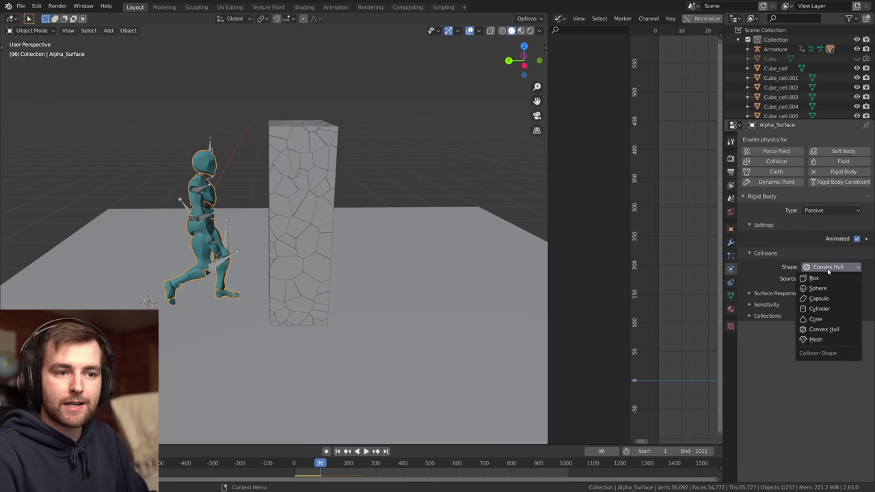
{"action": "left_click", "coordinate": [831, 339]}
{"action": "key", "text": "ctrl+s"}
Play the simulation from frame 1, examine how the character's rigid body collides with the block, and return to the start.
{"action": "key", "text": "shift+Left"}
{"action": "key", "text": "space"}
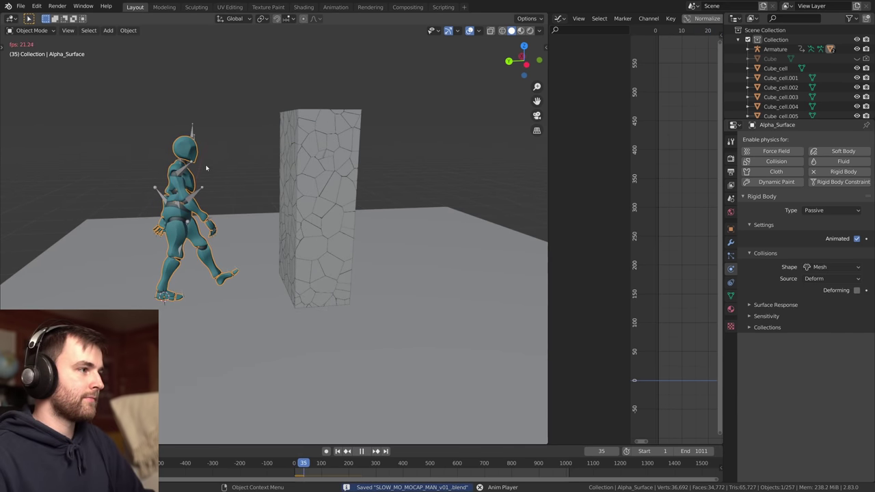
{"action": "scroll", "coordinate": [365, 218], "scroll_direction": "up", "scroll_amount": 3}
{"action": "scroll", "coordinate": [433, 250], "scroll_direction": "up", "scroll_amount": 2}
{"action": "key", "text": "ctrl+space"}
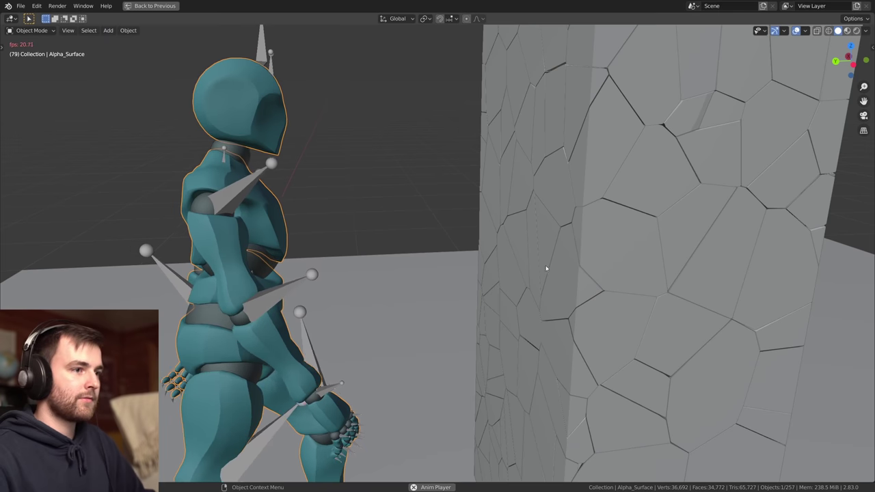
{"action": "scroll", "coordinate": [546, 266], "scroll_direction": "down", "scroll_amount": 4}
{"action": "middle_click_drag", "start_coordinate": [612, 258], "coordinate": [576, 275], "text": "shift"}
{"action": "scroll", "coordinate": [577, 275], "scroll_direction": "up", "scroll_amount": 2}
{"action": "mouse_move", "coordinate": [658, 266]}
{"action": "middle_mouse_down", "text": "shift"}
{"action": "mouse_move", "coordinate": [619, 268]}
{"action": "mouse_move", "coordinate": [652, 278]}
{"action": "middle_mouse_up", "text": "shift"}
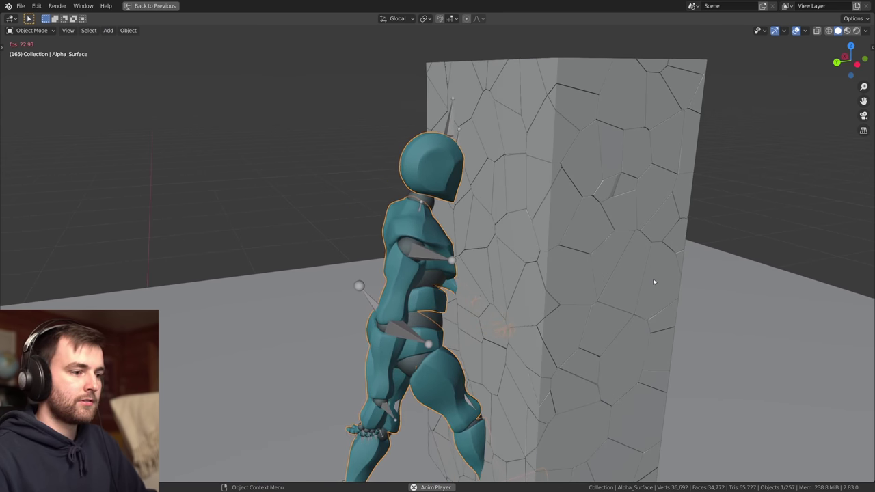
{"action": "key", "text": "ctrl+space"}
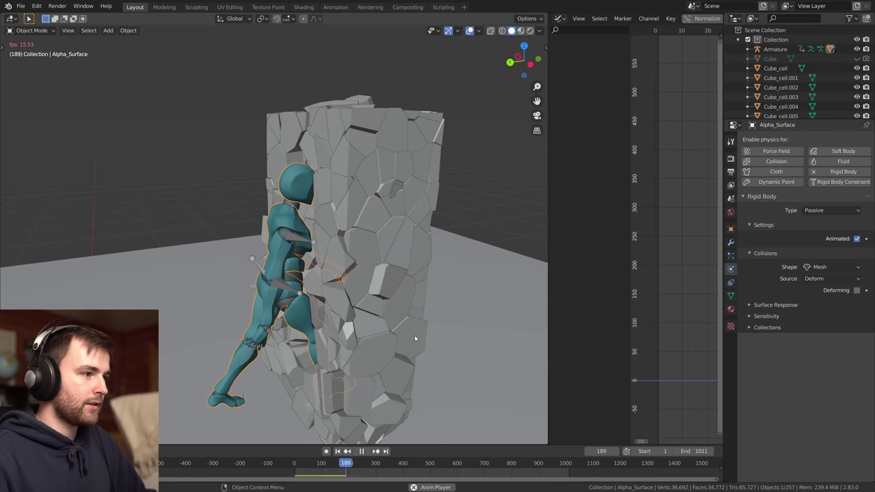
{"action": "key", "text": "space"}
{"action": "middle_click_drag", "start_coordinate": [415, 335], "coordinate": [389, 308]}
{"action": "scroll", "coordinate": [447, 311], "scroll_direction": "up", "scroll_amount": 4}
{"action": "key", "text": "space"}
{"action": "scroll", "coordinate": [388, 309], "scroll_direction": "down", "scroll_amount": 2}
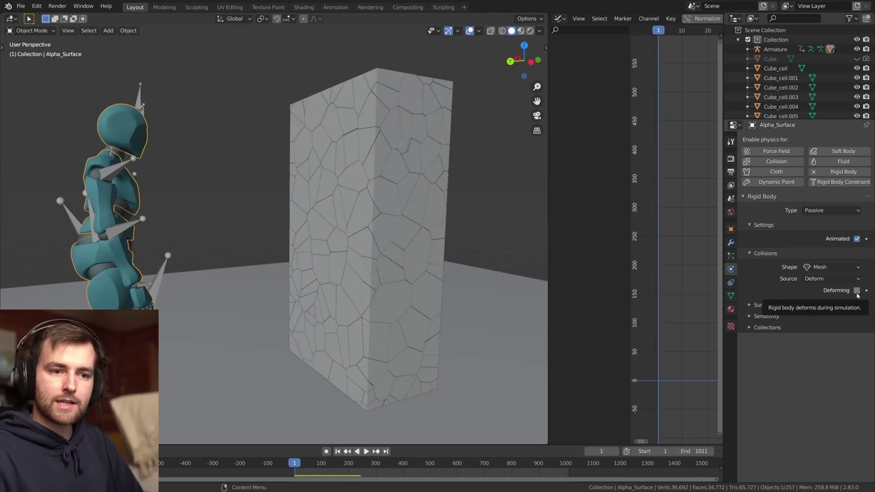
Enable Deforming for the character's rigid body, save the project and clear the selection.
{"action": "left_click", "coordinate": [856, 291]}
{"action": "mouse_move", "coordinate": [383, 248]}
{"action": "middle_mouse_down"}
{"action": "mouse_move", "coordinate": [390, 226]}
{"action": "mouse_move", "coordinate": [380, 237]}
{"action": "middle_mouse_up"}
{"action": "key", "text": "ctrl+s"}
{"action": "scroll", "coordinate": [392, 262], "scroll_direction": "up", "scroll_amount": 2}
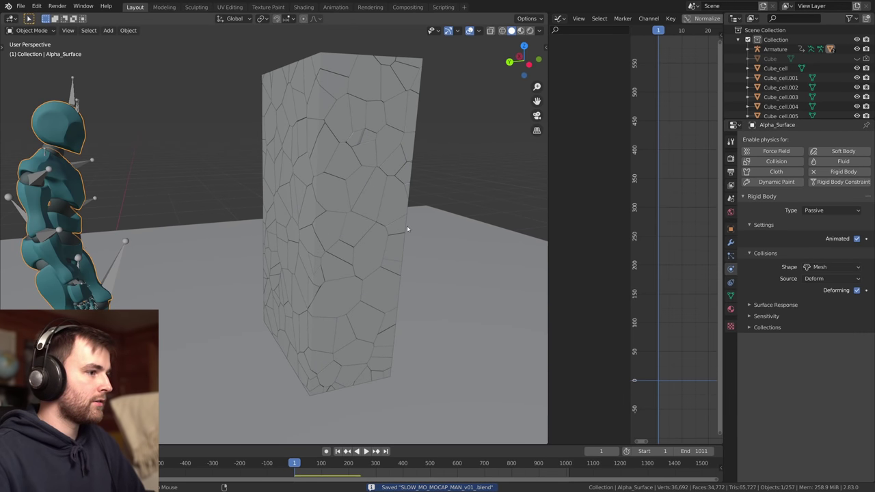
{"action": "key", "text": "alt+a"}
{"action": "scroll", "coordinate": [448, 236], "scroll_direction": "down", "scroll_amount": 2}
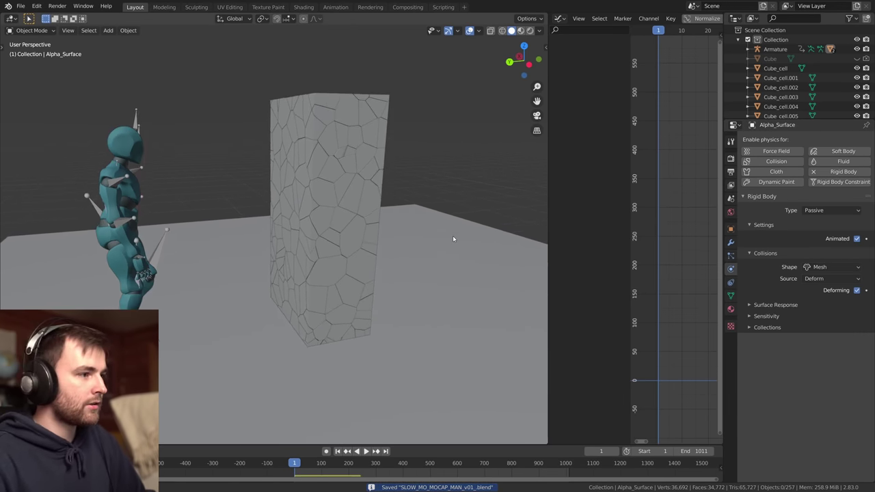
Play the simulation with viewport overlays hidden and examine the character's impact on the block from several angles.
{"action": "key", "text": "space"}
{"action": "scroll", "coordinate": [453, 237], "scroll_direction": "up", "scroll_amount": 3}
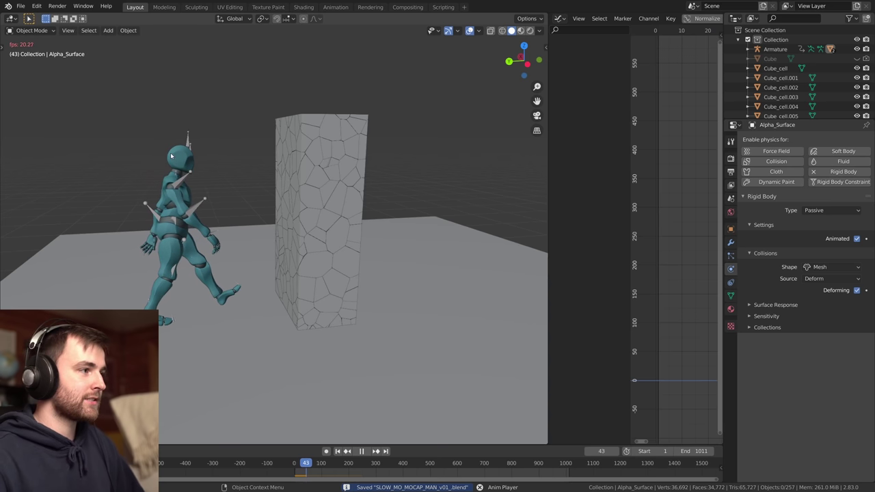
{"action": "left_click", "coordinate": [185, 208]}
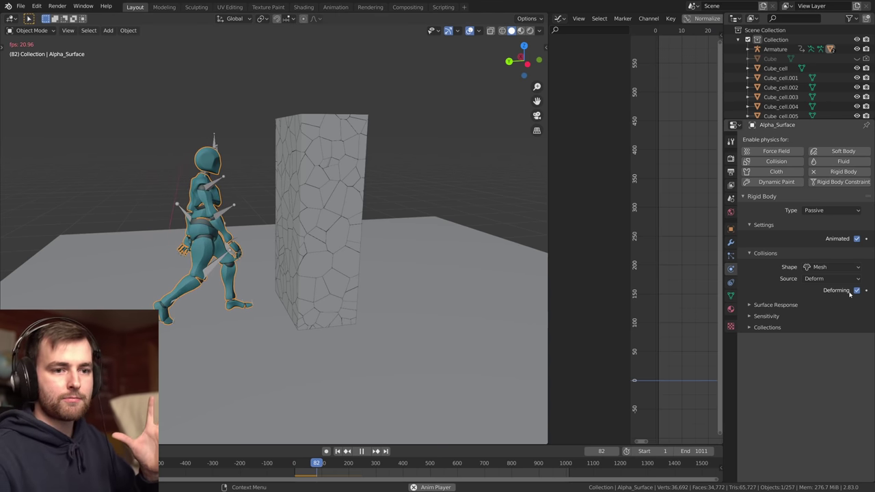
{"action": "scroll", "coordinate": [172, 181], "scroll_direction": "up", "scroll_amount": 3}
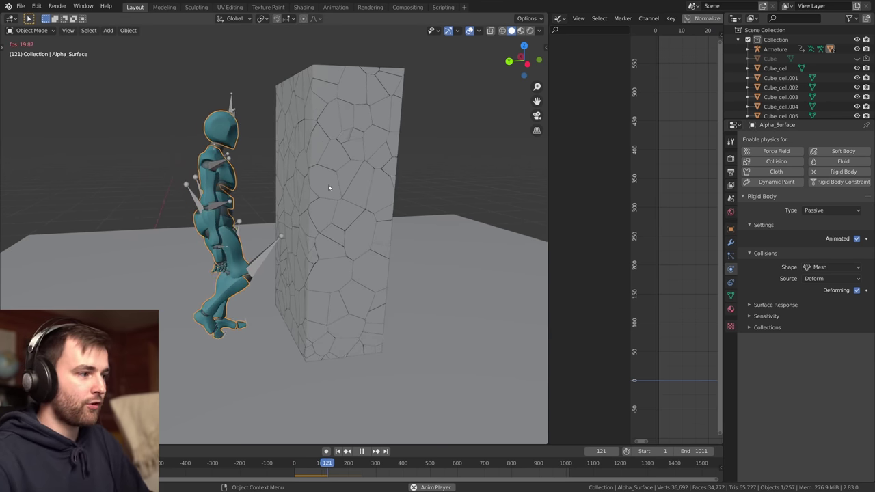
{"action": "key", "text": "shift+alt+z"}
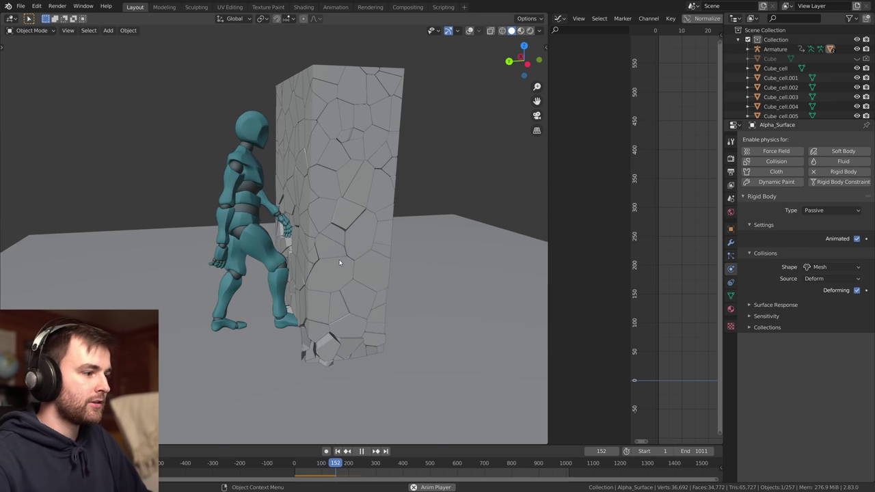
{"action": "middle_click_drag", "start_coordinate": [442, 290], "coordinate": [391, 291]}
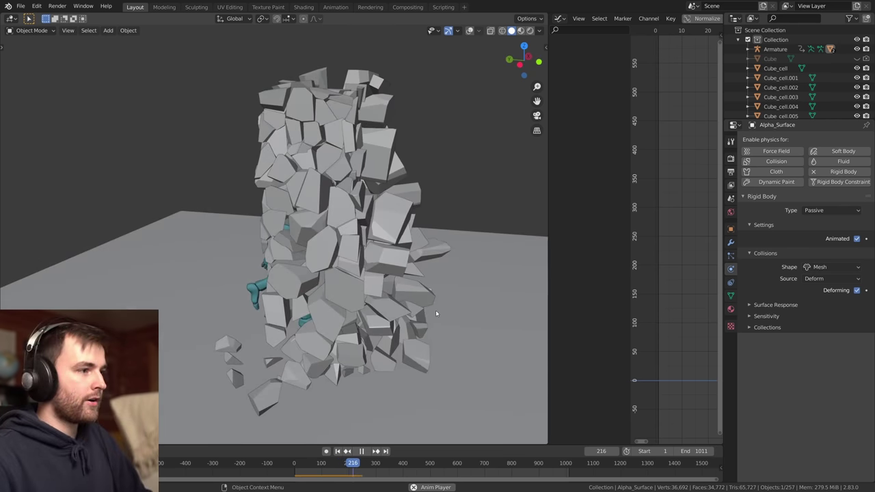
{"action": "key", "text": "space"}
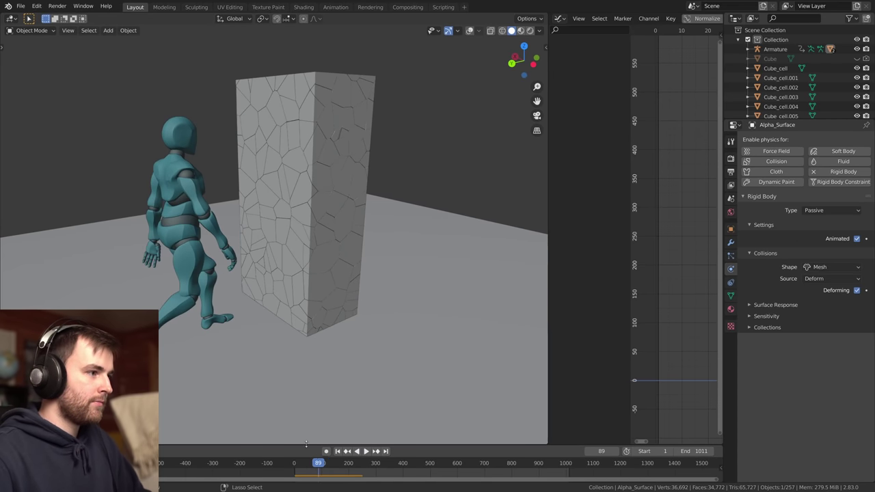
Save the project and replay the simulation around the impact, scrubbing back to just before the character reaches the block.
{"action": "key", "text": "ctrl+s"}
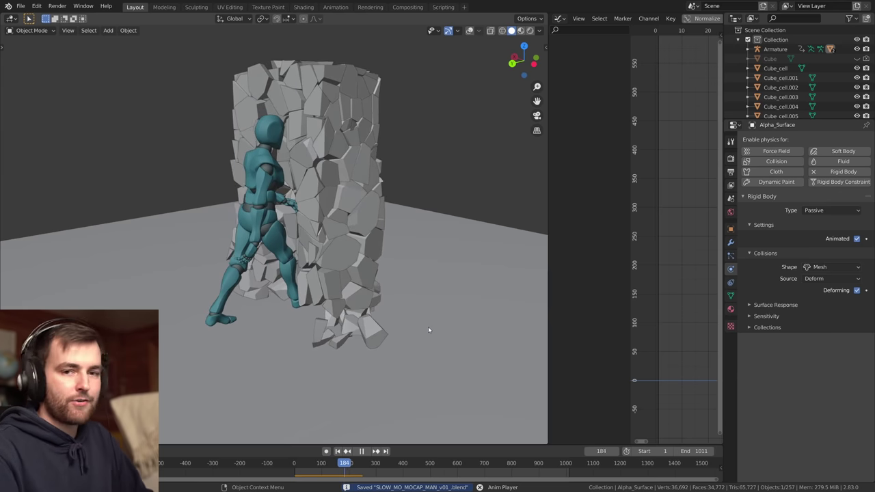
{"action": "key", "text": "space"}
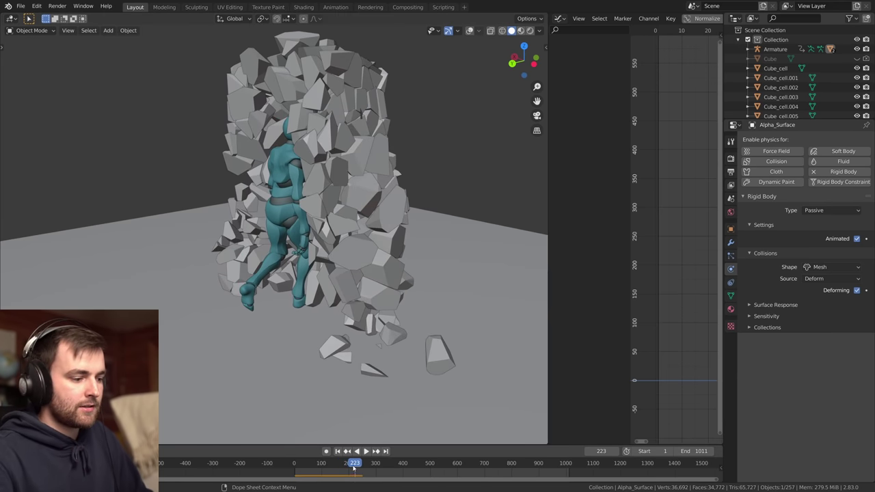
{"action": "left_click_drag", "start_coordinate": [354, 465], "coordinate": [321, 462]}
{"action": "key", "text": "space"}
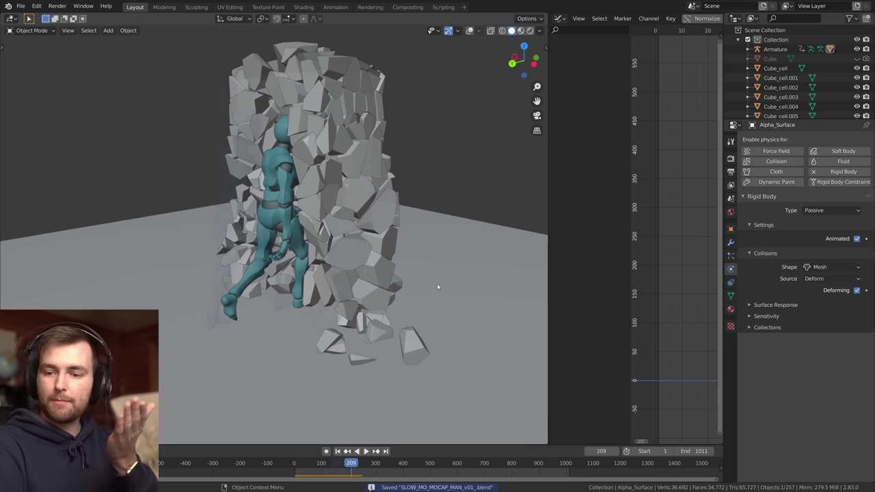
{"action": "left_click_drag", "start_coordinate": [349, 463], "coordinate": [326, 461]}
{"action": "key", "text": "space"}
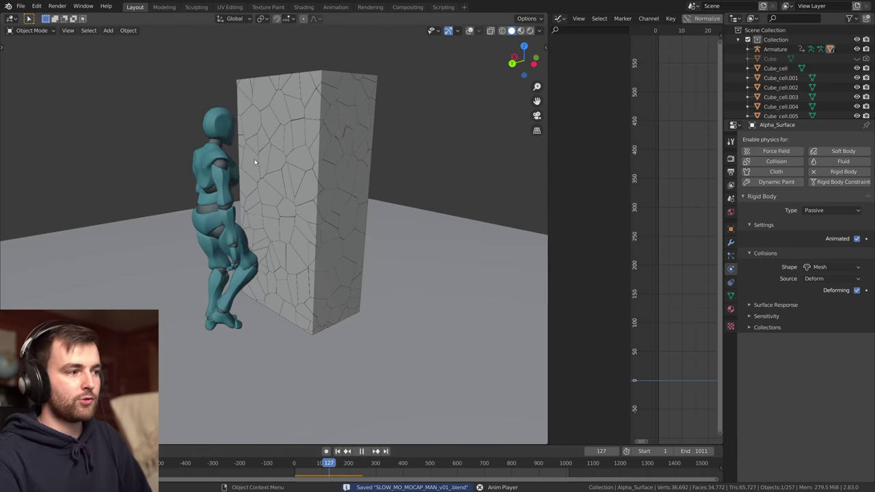
Set the scene's Z gravity to -1 m/s², return to frame 1 and save the project.
{"action": "middle_click_drag", "start_coordinate": [380, 213], "coordinate": [366, 214]}
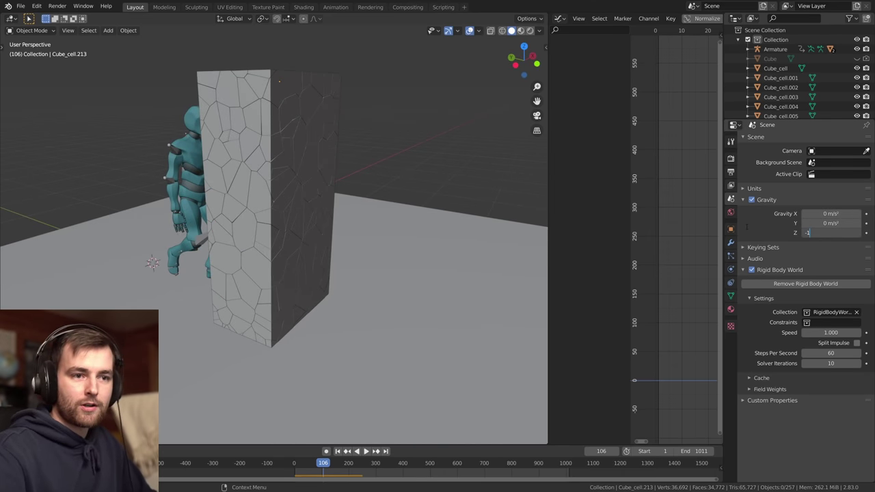
{"action": "key", "text": "Return"}
{"action": "left_click", "coordinate": [338, 451]}
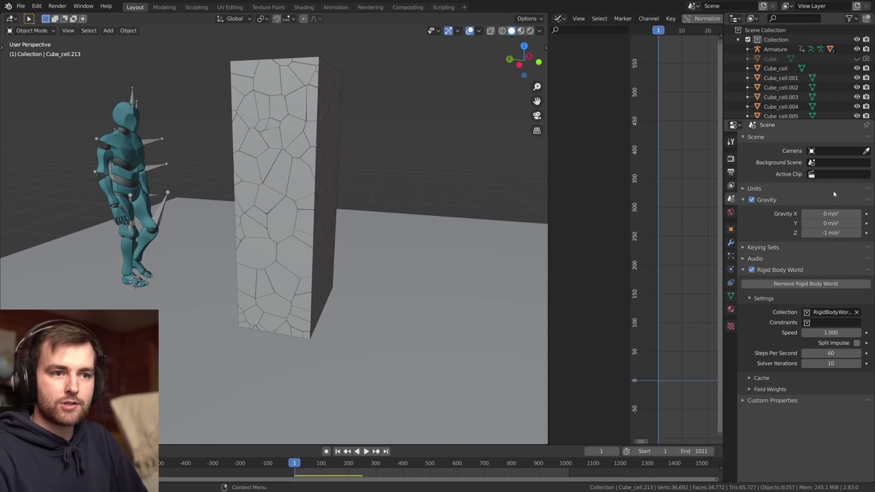
{"action": "middle_click_drag", "start_coordinate": [363, 231], "coordinate": [416, 295]}
{"action": "key", "text": "ctrl+s"}
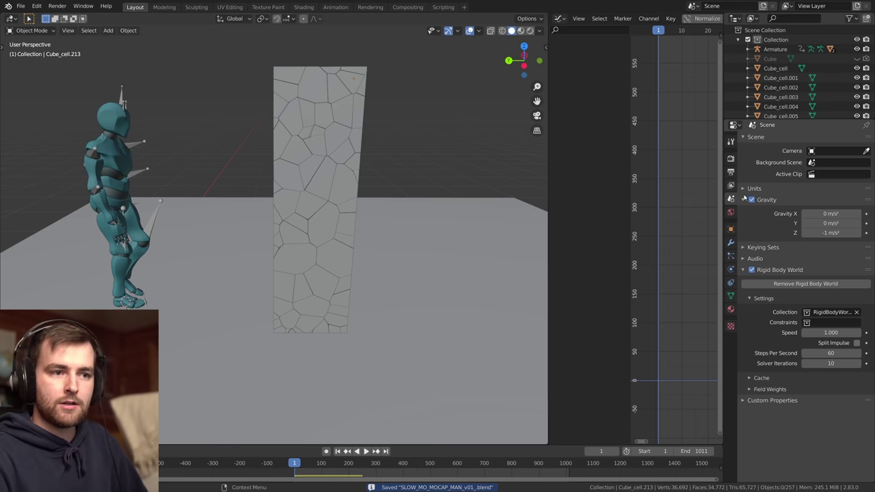
Set the rigid body cache's end to frame 750, save the project and bake the simulation.
{"action": "left_click", "coordinate": [762, 377]}
{"action": "scroll", "coordinate": [761, 378], "scroll_direction": "down", "scroll_amount": 2}
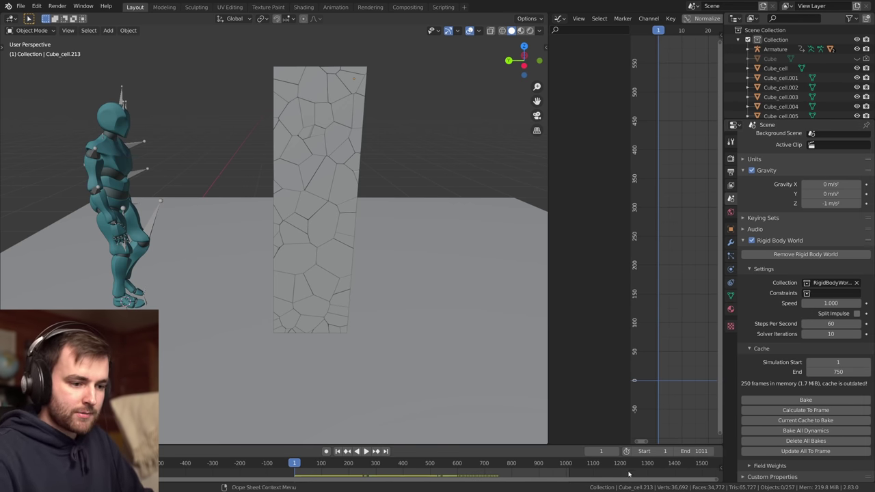
{"action": "key", "text": "ctrl+t"}
{"action": "key", "text": "ctrl+t"}
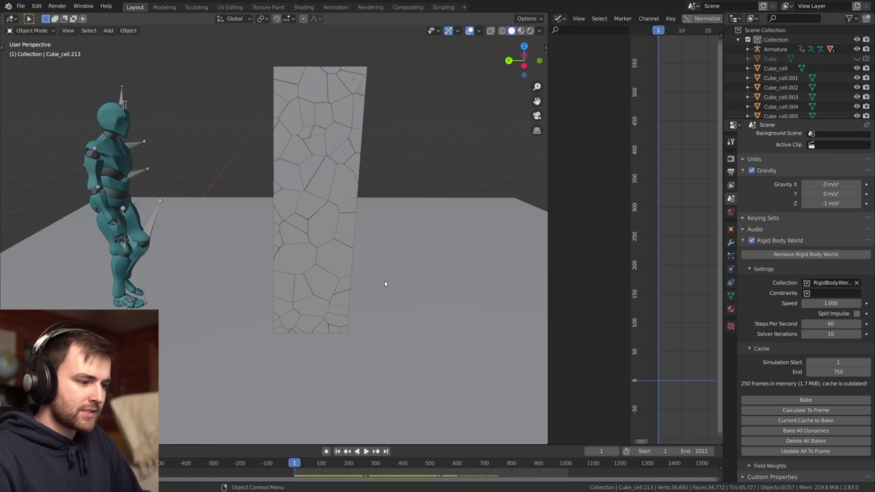
{"action": "middle_click_drag", "start_coordinate": [364, 307], "coordinate": [375, 294]}
{"action": "key", "text": "ctrl+s"}
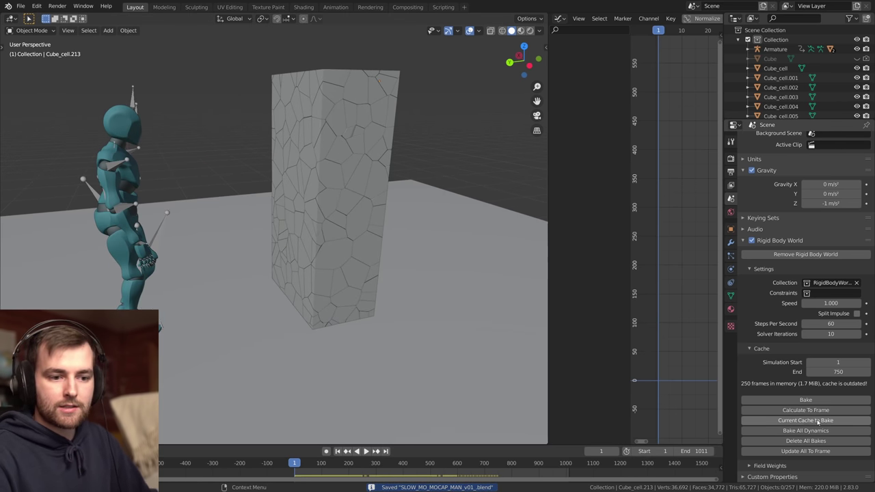
{"action": "left_click", "coordinate": [752, 402]}
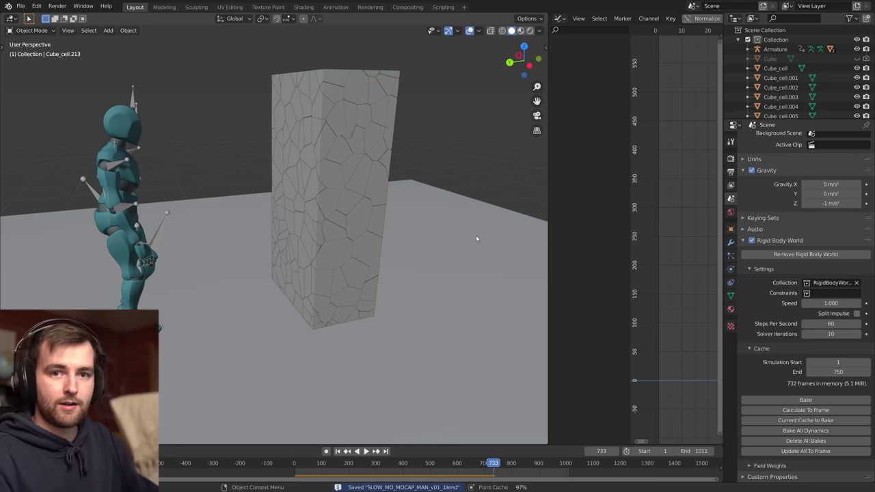
Play the baked simulation from the start, examine how the block behaves before the character reaches it, and return to frame 1.
{"action": "mouse_move", "coordinate": [298, 464]}
{"action": "left_mouse_down"}
{"action": "mouse_move", "coordinate": [323, 463]}
{"action": "mouse_move", "coordinate": [289, 463]}
{"action": "left_mouse_up"}
{"action": "key", "text": "space"}
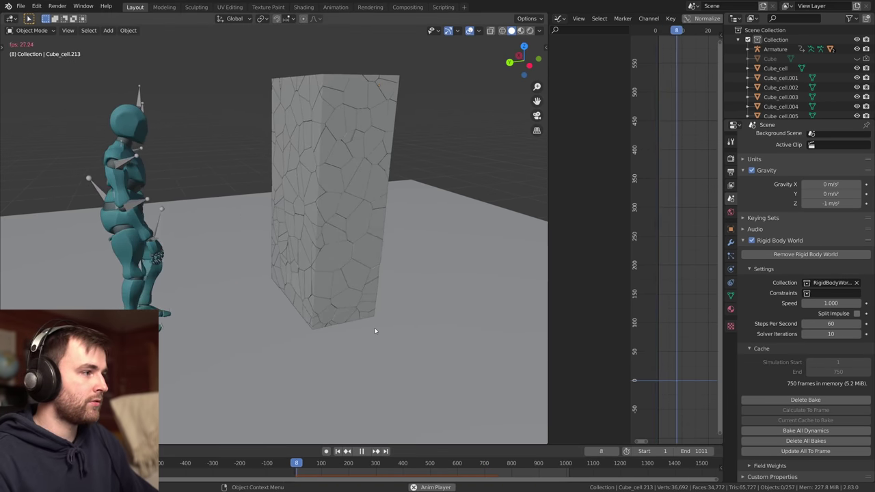
{"action": "key", "text": "space"}
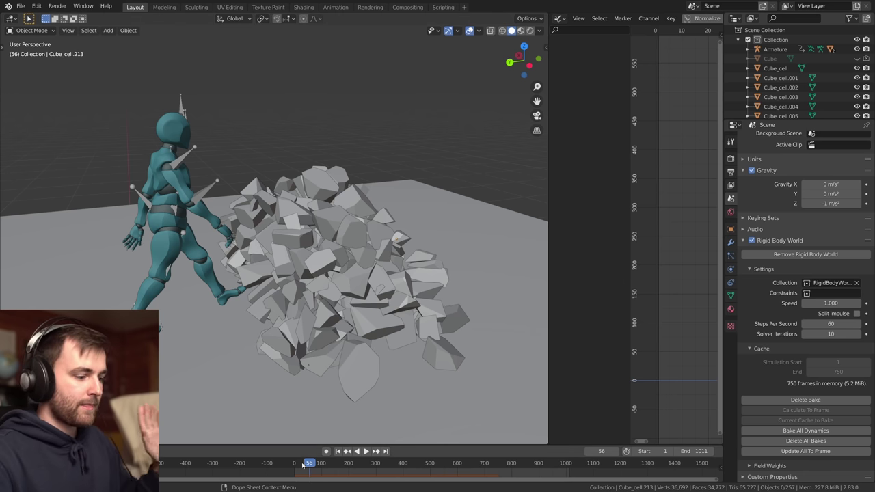
{"action": "left_click_drag", "start_coordinate": [309, 464], "coordinate": [261, 460]}
{"action": "key", "text": "space"}
{"action": "key", "text": "space"}
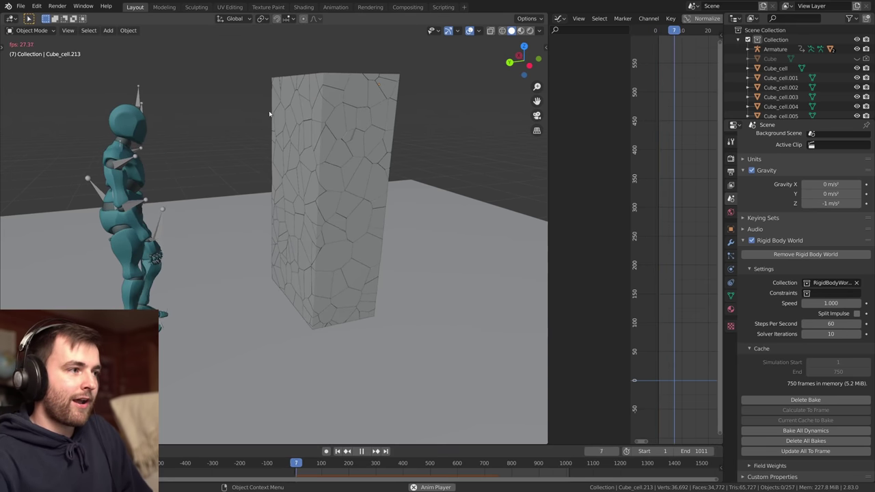
{"action": "key", "text": "space"}
{"action": "left_click", "coordinate": [338, 452]}
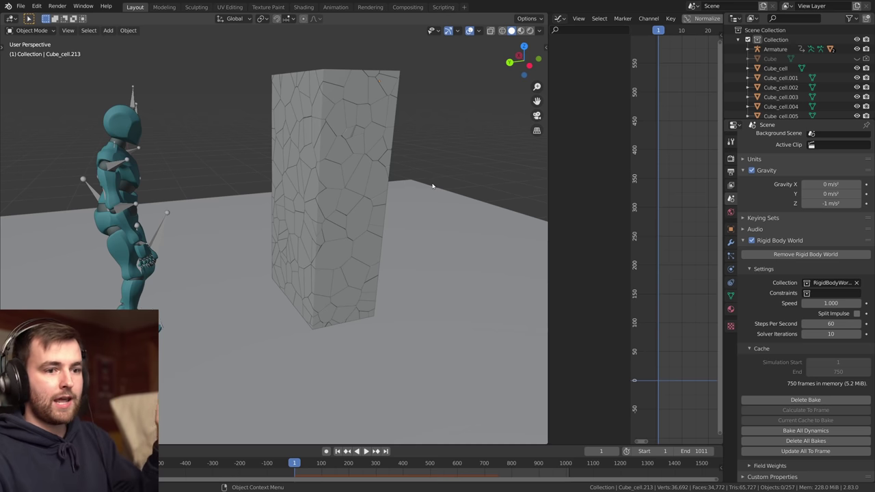
View the scene from the right side and set the rigid body world's speed to 0.2.
{"action": "key", "text": "KP_3"}
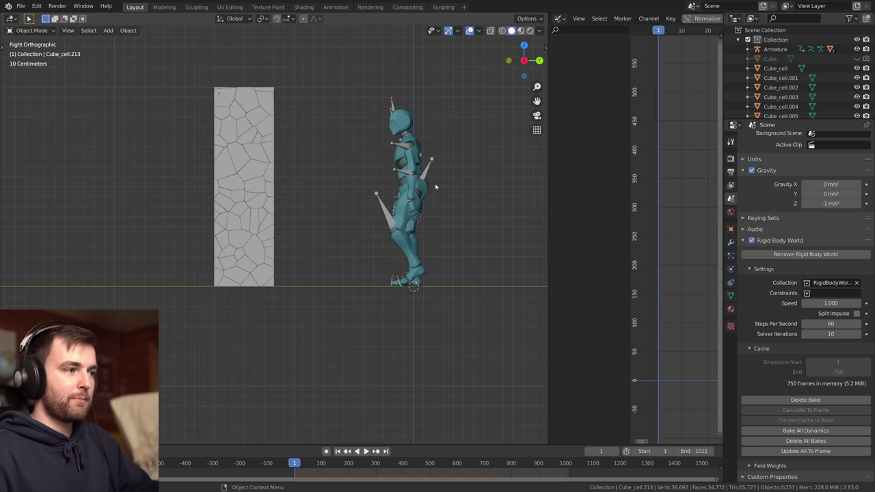
{"action": "key", "text": "ctrl+space"}
{"action": "key", "text": "space"}
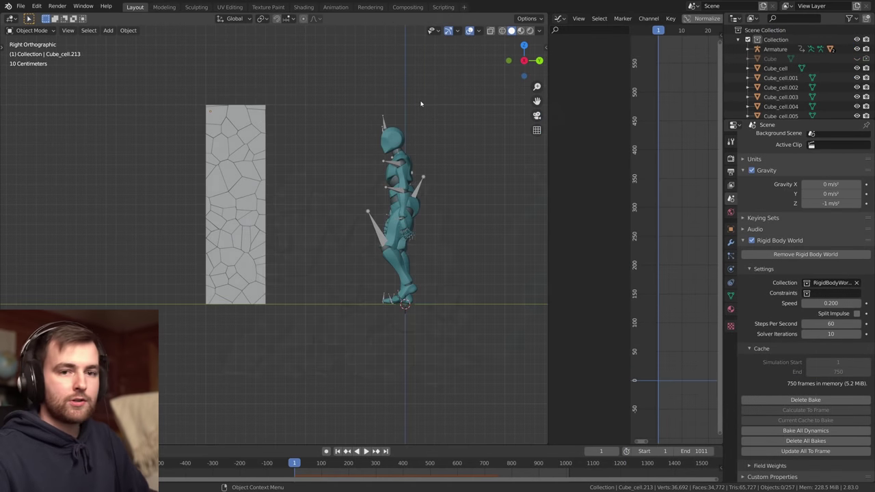
Select all block fragments in X-ray display from the left side view and delete the rigid body bake.
{"action": "key", "text": "ctrl+KP_3"}
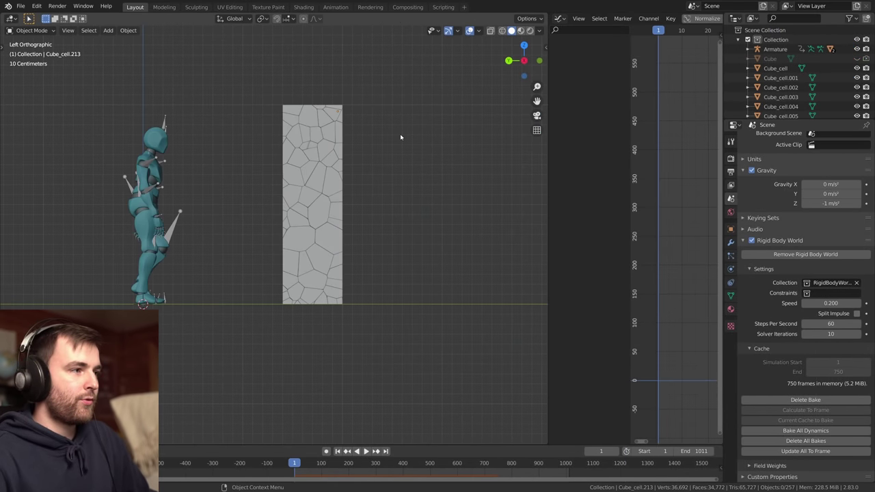
{"action": "left_click_drag", "start_coordinate": [352, 69], "coordinate": [271, 350]}
{"action": "key", "text": "alt+z"}
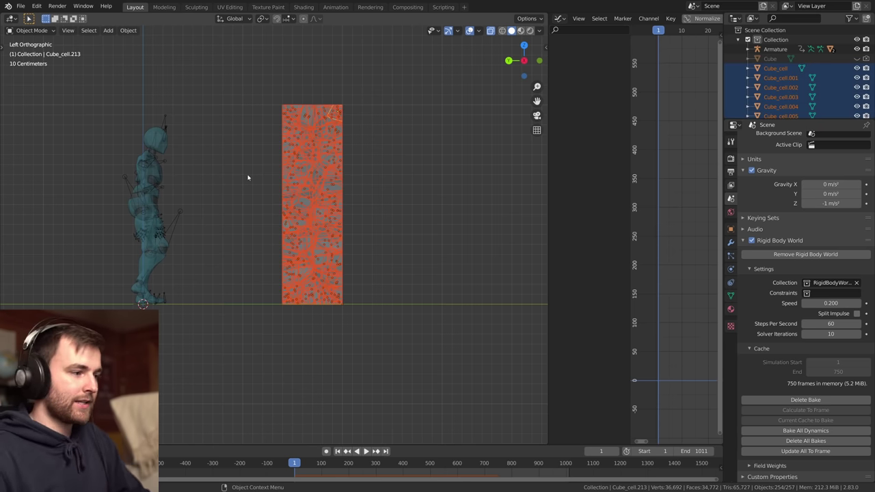
{"action": "left_click", "coordinate": [806, 400]}
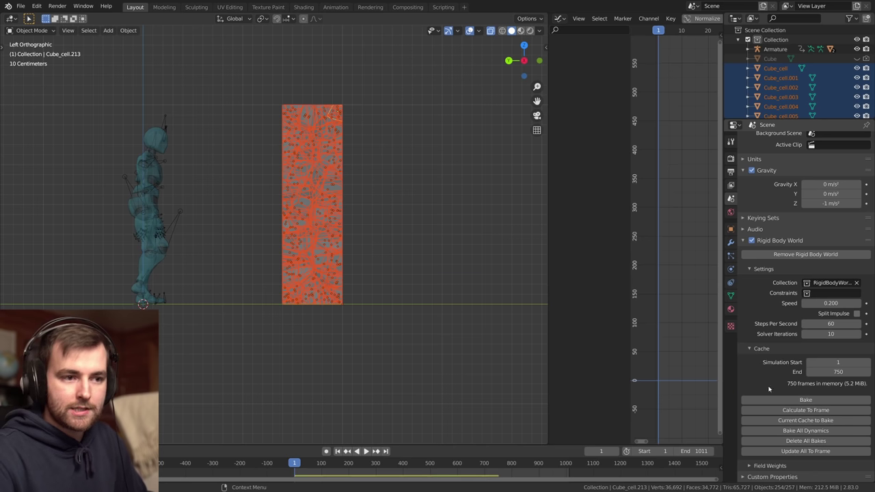
Enable Deactivation with Start Deactivated in the fragments' rigid body dynamics, keeping the ground plane out of the selection.
{"action": "left_click", "coordinate": [730, 268]}
{"action": "middle_click_drag", "start_coordinate": [359, 284], "coordinate": [411, 293]}
{"action": "left_click", "coordinate": [750, 348]}
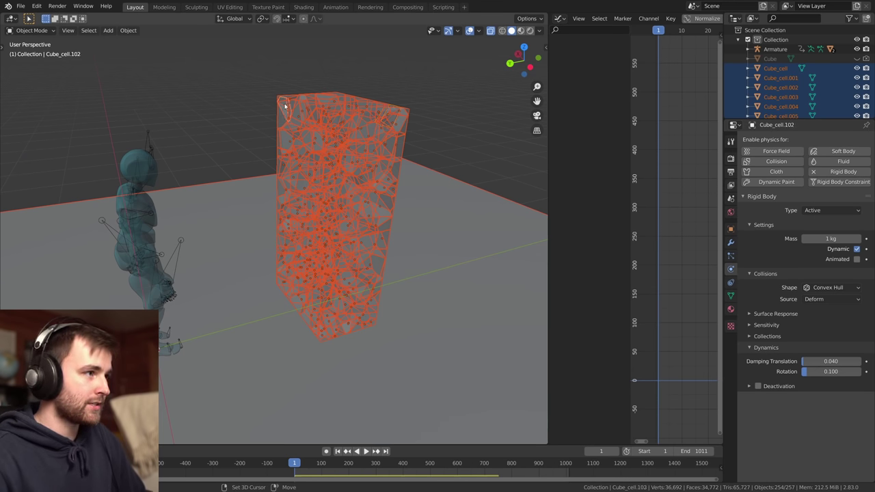
{"action": "middle_click_drag", "start_coordinate": [285, 106], "coordinate": [392, 250]}
{"action": "key", "text": "ctrl+s"}
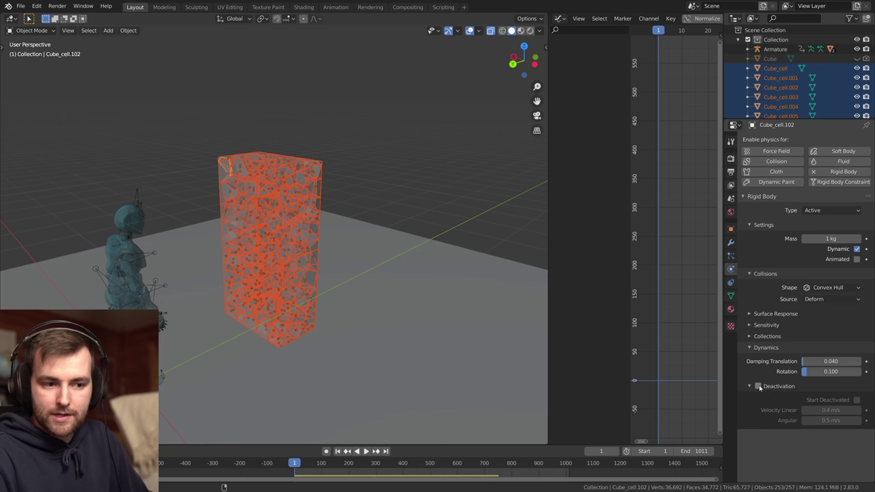
{"action": "left_click", "coordinate": [759, 386]}
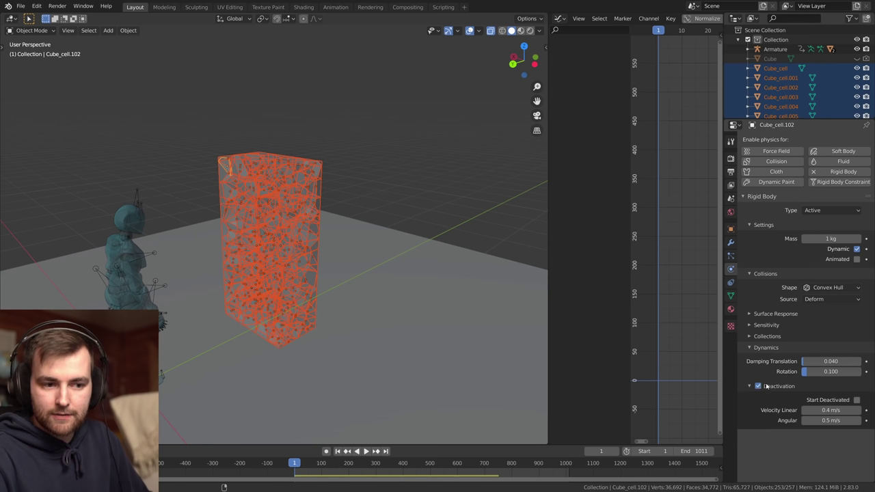
{"action": "left_click", "coordinate": [857, 400]}
{"action": "middle_click_drag", "start_coordinate": [412, 299], "coordinate": [181, 148]}
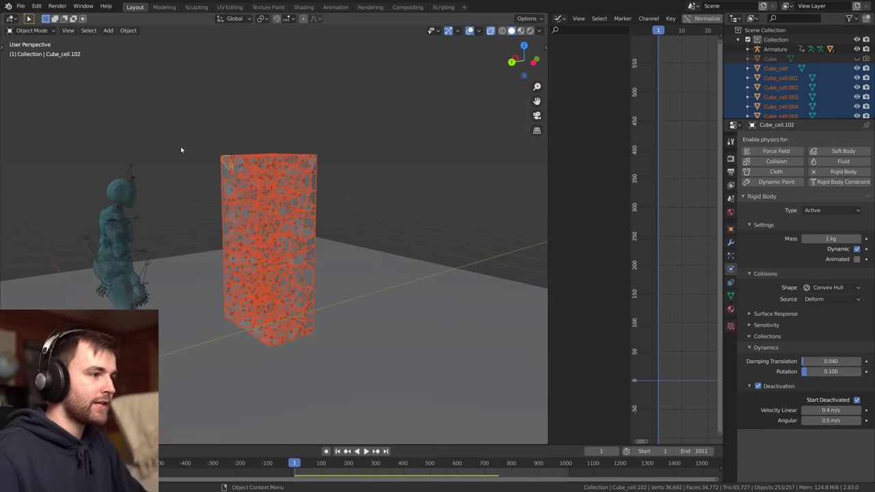
Clear the selection, turn off X-ray display and save the project.
{"action": "key", "text": "alt+a"}
{"action": "key", "text": "alt+z"}
{"action": "key", "text": "ctrl+s"}
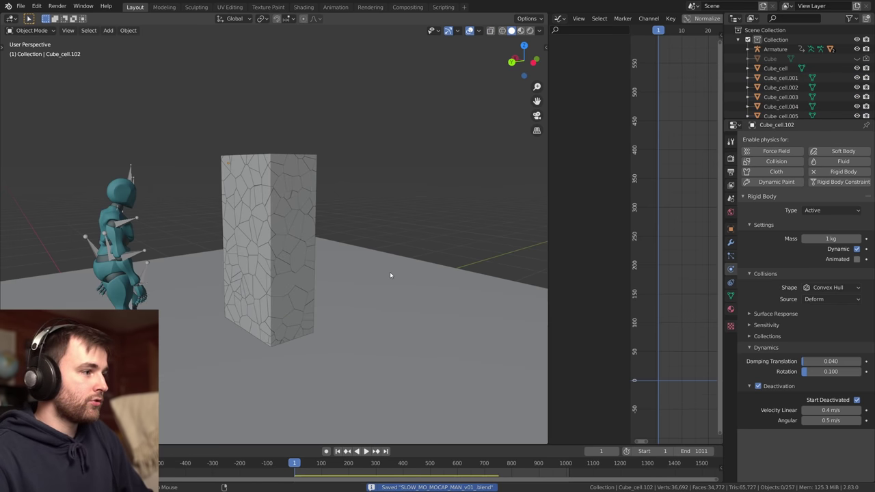
Play the simulation and examine whether the block holds together until the character reaches it.
{"action": "scroll", "coordinate": [382, 279], "scroll_direction": "up", "scroll_amount": 2}
{"action": "scroll", "coordinate": [382, 279], "scroll_direction": "down", "scroll_amount": 3}
{"action": "middle_click_drag", "start_coordinate": [382, 279], "coordinate": [428, 270]}
{"action": "key", "text": "space"}
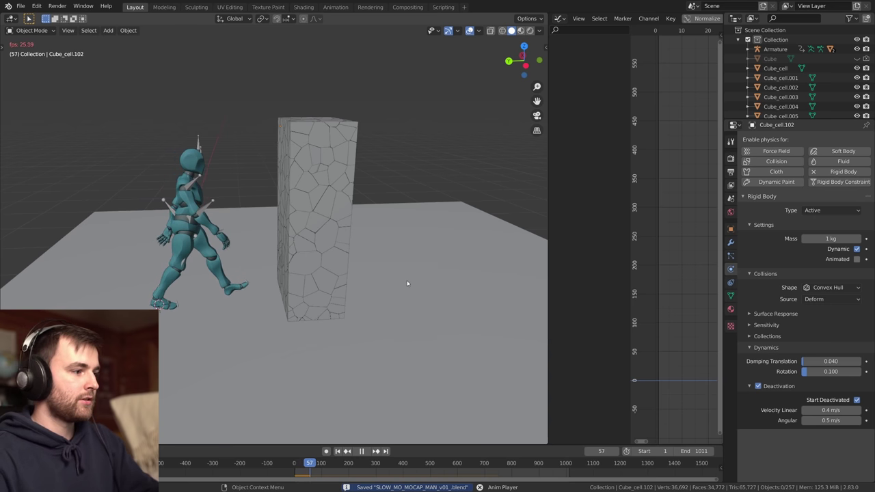
{"action": "scroll", "coordinate": [397, 287], "scroll_direction": "up", "scroll_amount": 3}
{"action": "key", "text": "ctrl+space"}
{"action": "scroll", "coordinate": [643, 270], "scroll_direction": "down", "scroll_amount": 5}
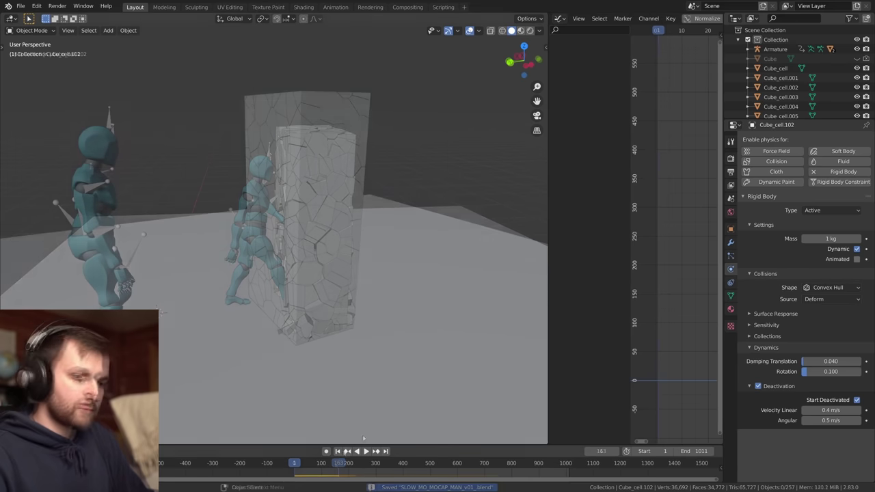
Bake the rigid body simulation to frame 750 and play it in a maximized viewport, examining the shatter from several angles.
{"action": "left_click", "coordinate": [731, 211]}
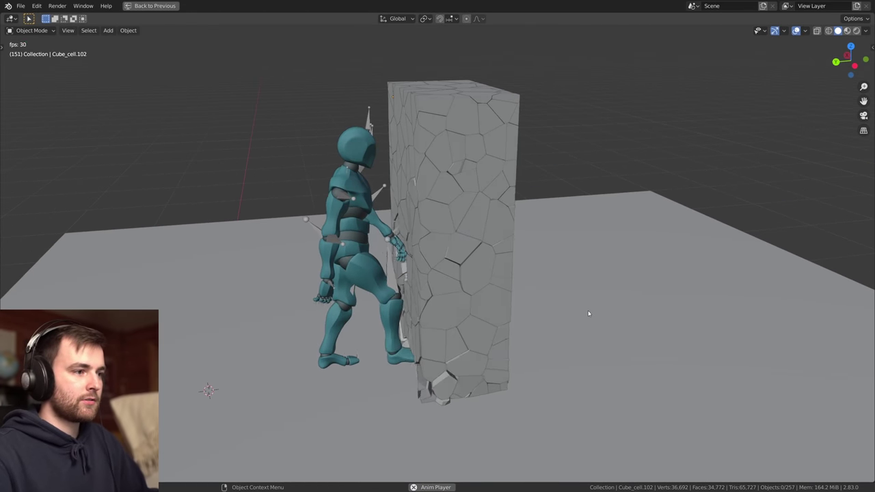
{"action": "middle_click_drag", "start_coordinate": [660, 324], "coordinate": [600, 305]}
{"action": "scroll", "coordinate": [600, 305], "scroll_direction": "down", "scroll_amount": 1}
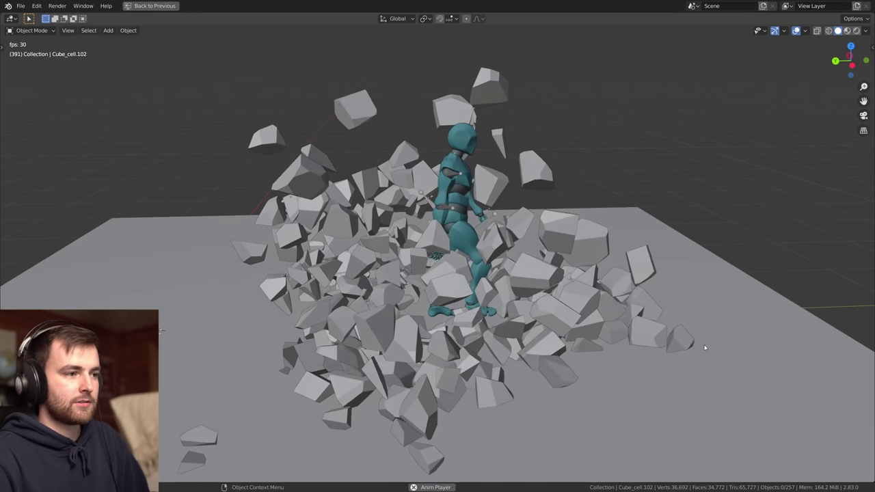
{"action": "middle_click_drag", "start_coordinate": [705, 348], "coordinate": [557, 314]}
{"action": "key", "text": "ctrl+space"}
{"action": "key", "text": "space"}
{"action": "scroll", "coordinate": [445, 326], "scroll_direction": "up", "scroll_amount": 4}
{"action": "middle_click_drag", "start_coordinate": [424, 328], "coordinate": [454, 322]}
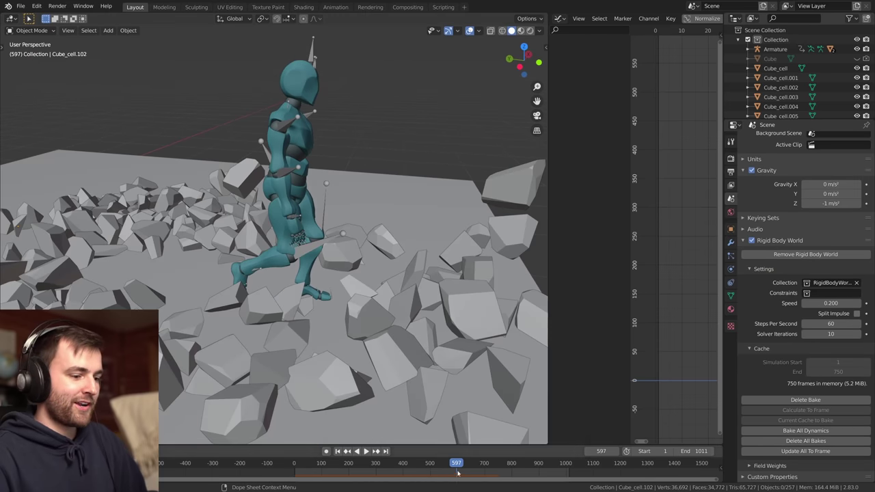
Replay the final part of the shatter in a maximized viewport and return to frame 1.
{"action": "left_click_drag", "start_coordinate": [458, 473], "coordinate": [419, 470]}
{"action": "key", "text": "space"}
{"action": "key", "text": "ctrl+space"}
{"action": "middle_click_drag", "start_coordinate": [389, 309], "coordinate": [436, 288]}
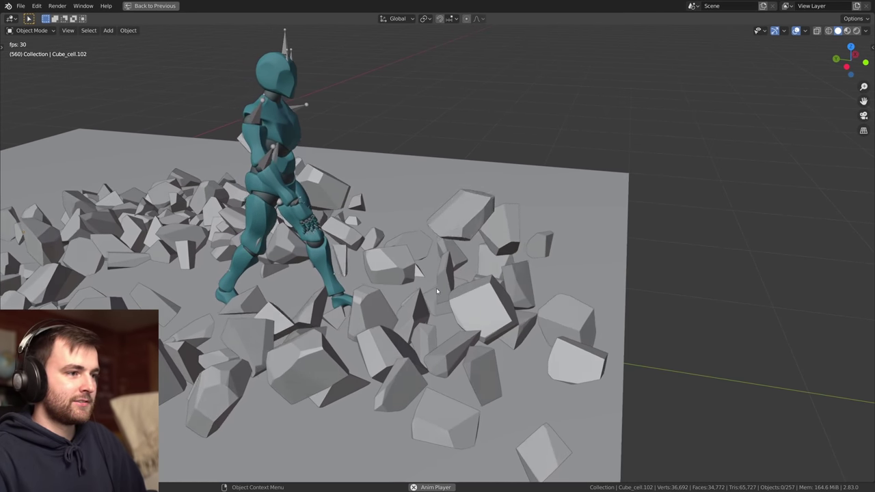
{"action": "scroll", "coordinate": [437, 291], "scroll_direction": "down", "scroll_amount": 1}
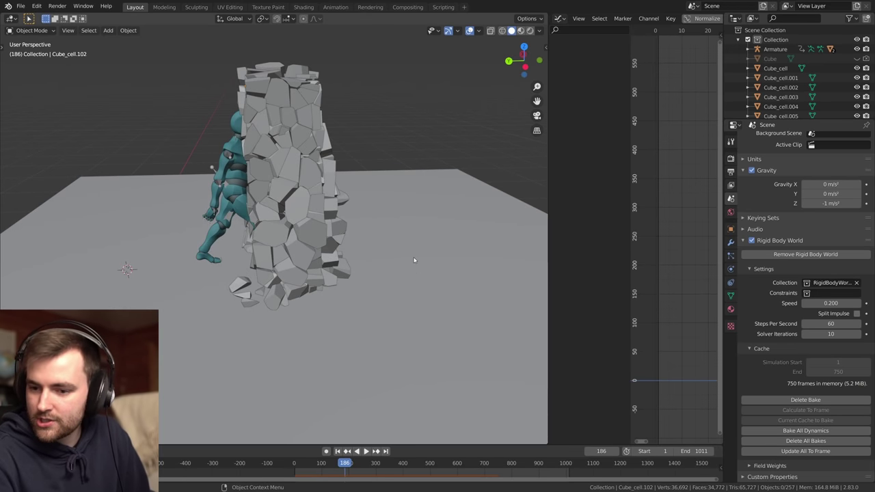
{"action": "left_click", "coordinate": [338, 451]}
{"action": "middle_click_drag", "start_coordinate": [278, 221], "coordinate": [364, 247]}
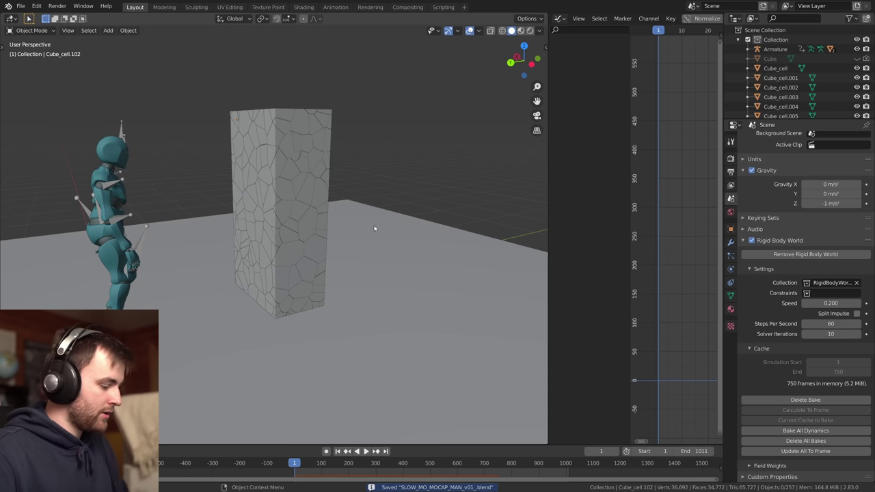
Look through the force field types available for adding to the scene.
{"action": "key", "text": "shift+a"}
{"action": "mouse_move", "coordinate": [365, 265]}
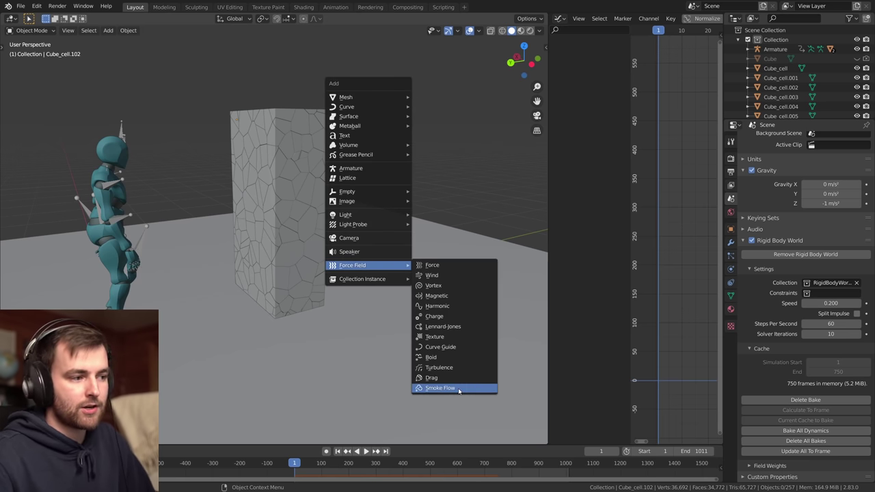
{"action": "middle_click_drag", "start_coordinate": [235, 149], "coordinate": [240, 198]}
Replay the shatter around frame 275 from another angle, save the project and scrub back through the impact.
{"action": "left_click_drag", "start_coordinate": [326, 465], "coordinate": [358, 463]}
{"action": "key", "text": "space"}
{"action": "middle_click_drag", "start_coordinate": [482, 282], "coordinate": [412, 289]}
{"action": "key", "text": "space"}
{"action": "key", "text": "ctrl+s"}
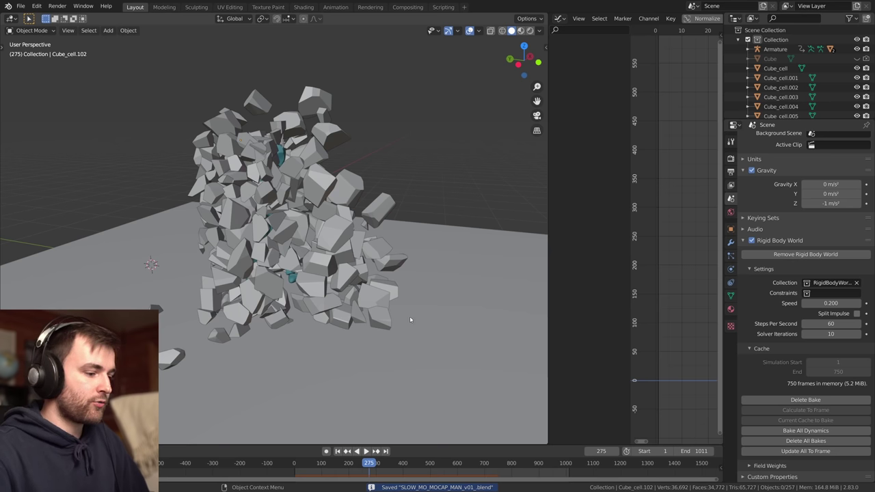
{"action": "key", "text": "space"}
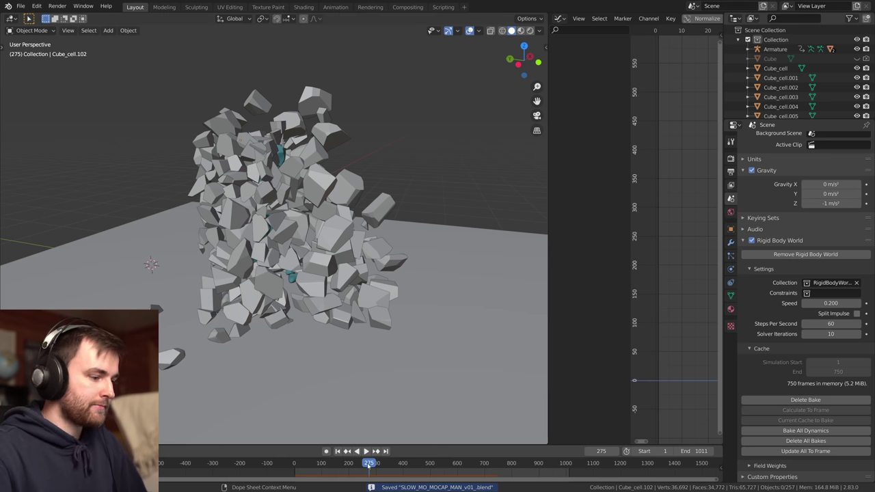
{"action": "left_click_drag", "start_coordinate": [373, 463], "coordinate": [349, 467]}
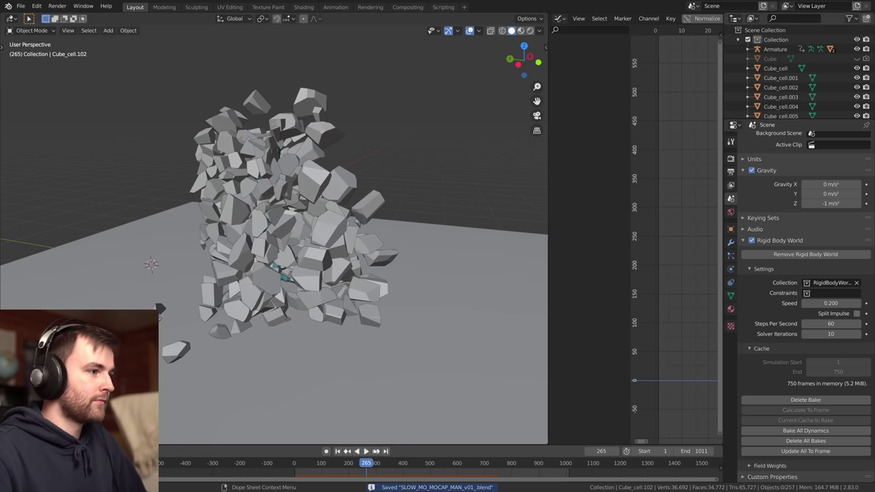
{"action": "key", "text": "space"}
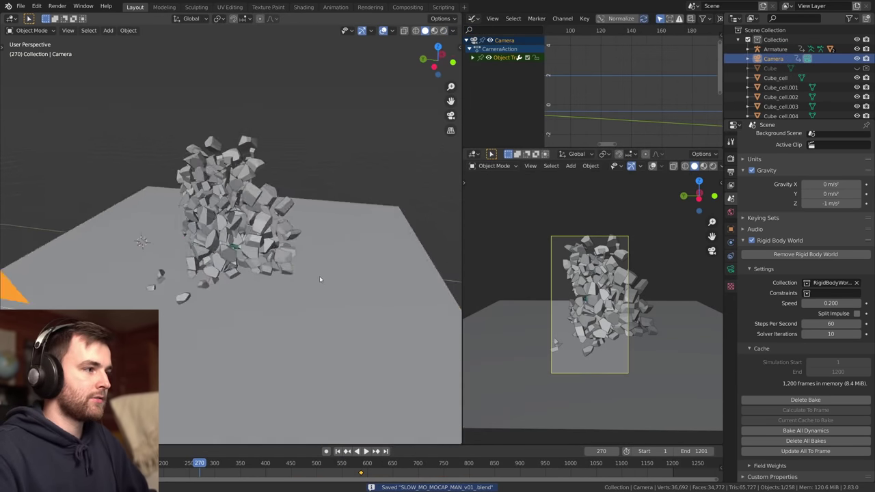
Widen the main 3D viewport, open the Cycles render settings and clear the selection.
{"action": "middle_click_drag", "start_coordinate": [320, 279], "coordinate": [281, 281]}
{"action": "left_click_drag", "start_coordinate": [463, 103], "coordinate": [508, 108]}
{"action": "left_click", "coordinate": [730, 159]}
{"action": "key", "text": "alt+a"}
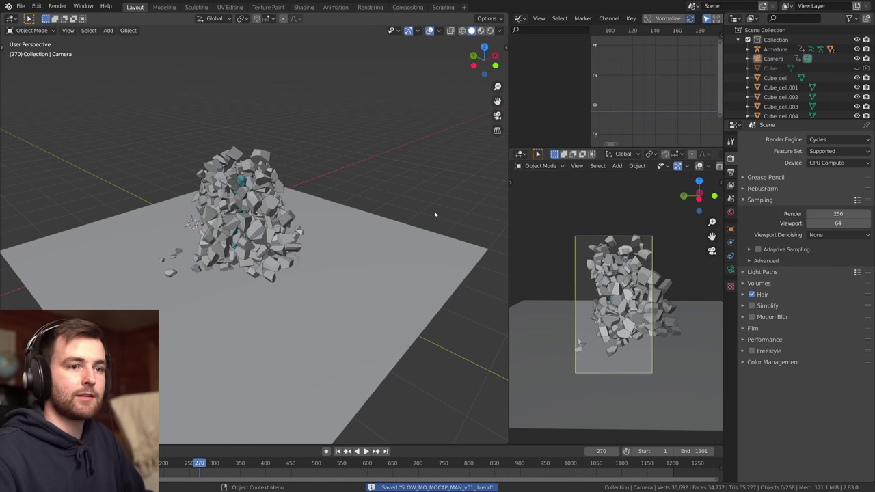
Add a mesh plane at the 3D cursor.
{"action": "key", "text": "shift+a"}
{"action": "mouse_move", "coordinate": [321, 24]}
{"action": "left_click", "coordinate": [383, 25]}
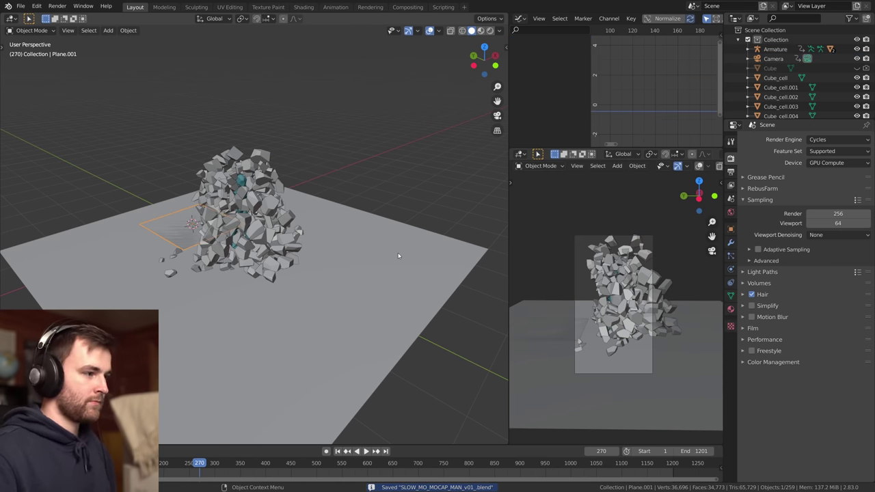
Move the small plane horizontally to the far side of the rubble pile.
{"action": "left_click", "coordinate": [348, 161]}
{"action": "middle_click_drag", "start_coordinate": [301, 164], "coordinate": [362, 203]}
{"action": "key", "text": "g"}
{"action": "key", "text": "shift+z"}
{"action": "left_click", "coordinate": [479, 222]}
Give the small plane a new Emission material named LAMP and save the file.
{"action": "left_click", "coordinate": [730, 310]}
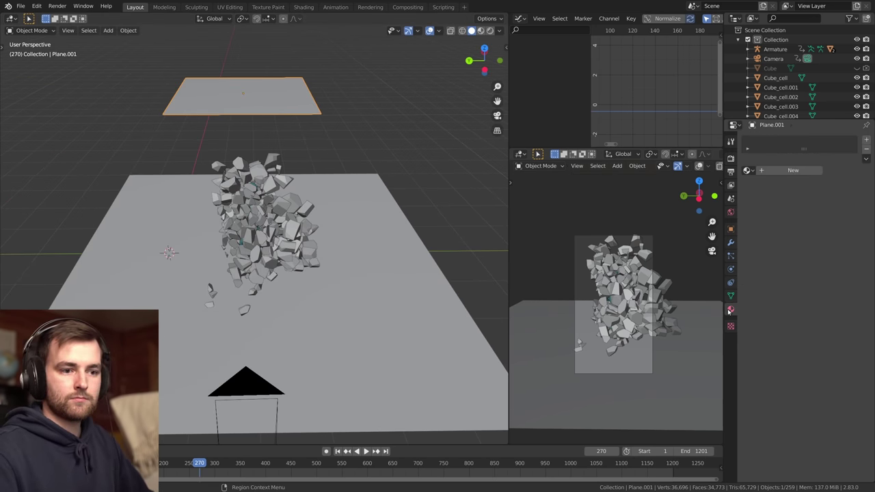
{"action": "left_click", "coordinate": [784, 169]}
{"action": "left_click", "coordinate": [834, 209]}
{"action": "left_click", "coordinate": [814, 196]}
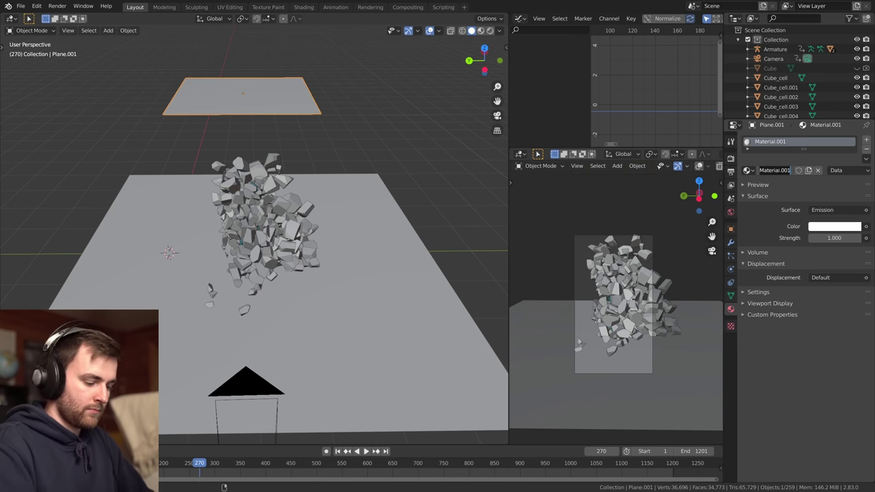
{"action": "key", "text": "ctrl+s"}
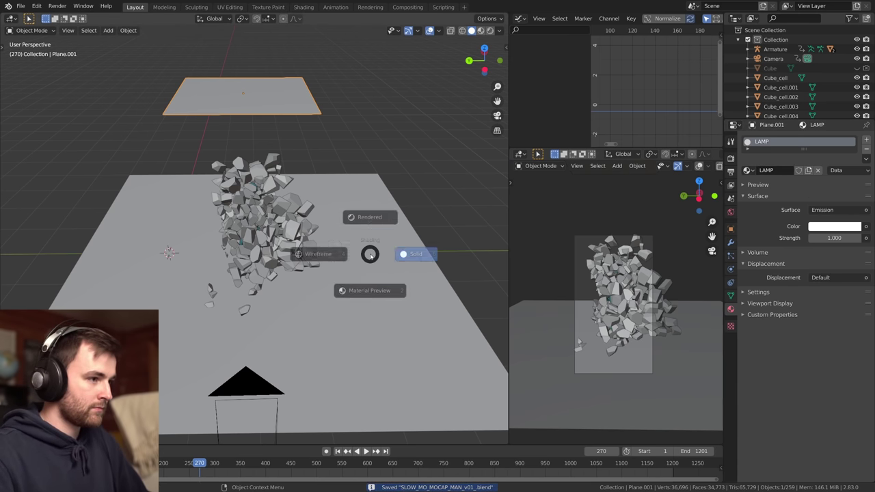
Show the main viewport in Rendered shading with a closer look at the rubble pile.
{"action": "left_click", "coordinate": [376, 199]}
{"action": "middle_click_drag", "start_coordinate": [402, 290], "coordinate": [389, 283]}
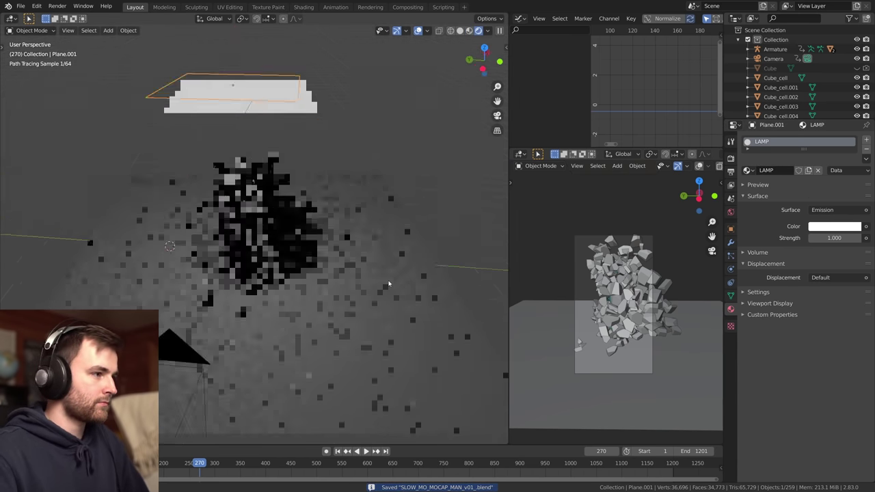
{"action": "scroll", "coordinate": [384, 283], "scroll_direction": "up", "scroll_amount": 5}
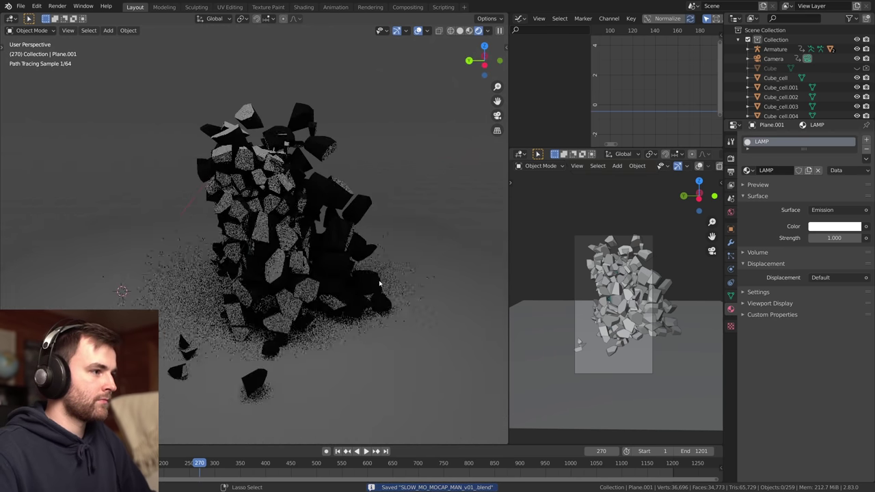
Set the world background color to black and hide the main viewport's overlays.
{"action": "left_click", "coordinate": [731, 212]}
{"action": "left_click", "coordinate": [834, 196]}
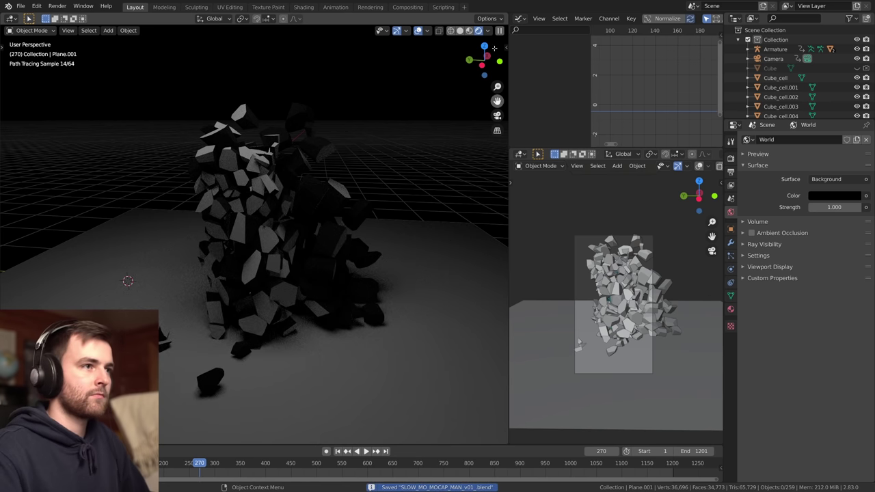
{"action": "left_click", "coordinate": [418, 30]}
{"action": "middle_click_drag", "start_coordinate": [292, 277], "coordinate": [358, 275]}
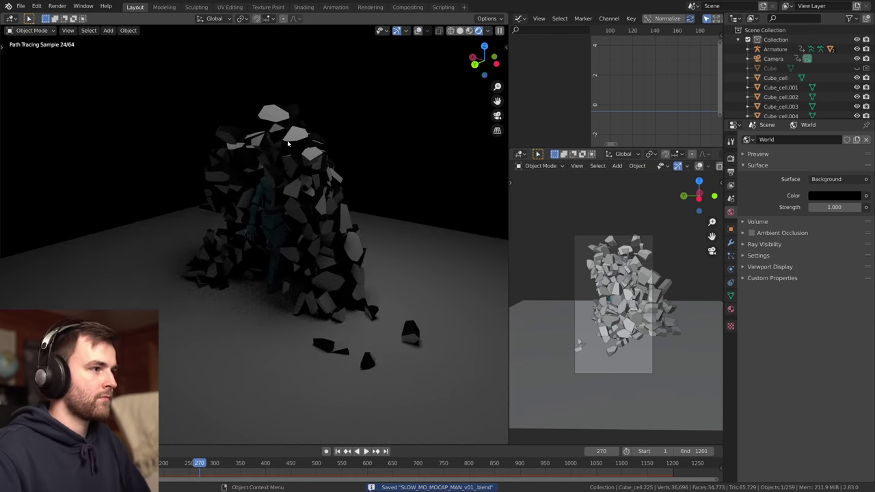
Change the rubble's Inside material surface to Glossy BSDF with a roughness of 0.175.
{"action": "left_click", "coordinate": [731, 309]}
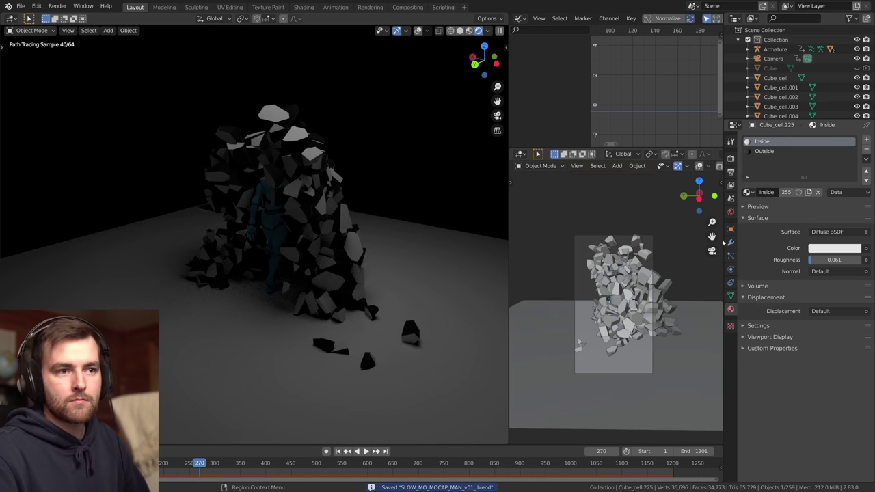
{"action": "left_click", "coordinate": [830, 233]}
{"action": "left_click", "coordinate": [752, 301]}
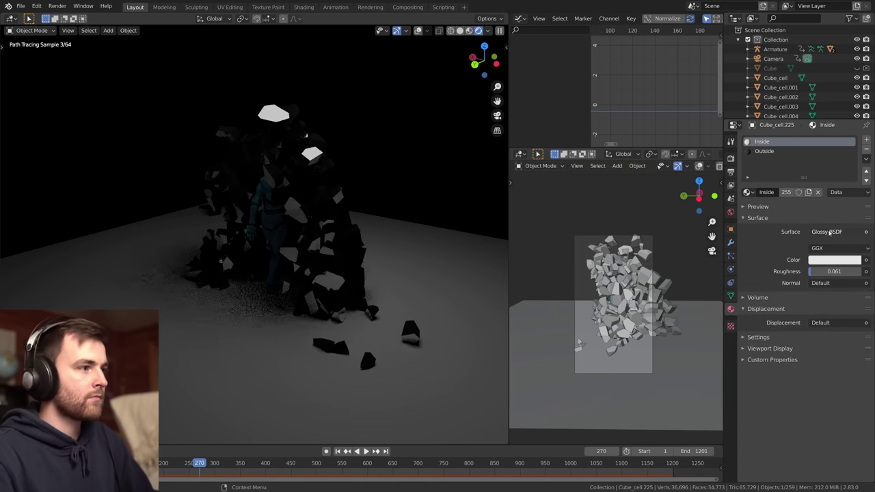
{"action": "left_click_drag", "start_coordinate": [836, 271], "coordinate": [842, 272]}
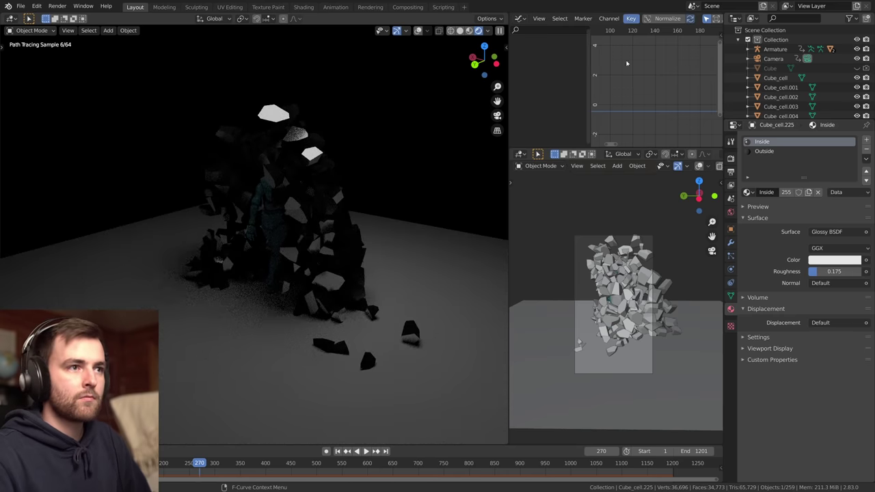
Turn the graph editor area into a maximized Shader Editor showing the Inside material's nodes, without its sidebar.
{"action": "key", "text": "shift+F3"}
{"action": "key", "text": "ctrl+space"}
{"action": "key", "text": "n"}
{"action": "scroll", "coordinate": [510, 276], "scroll_direction": "up", "scroll_amount": 4}
{"action": "middle_click_drag", "start_coordinate": [474, 260], "coordinate": [520, 223]}
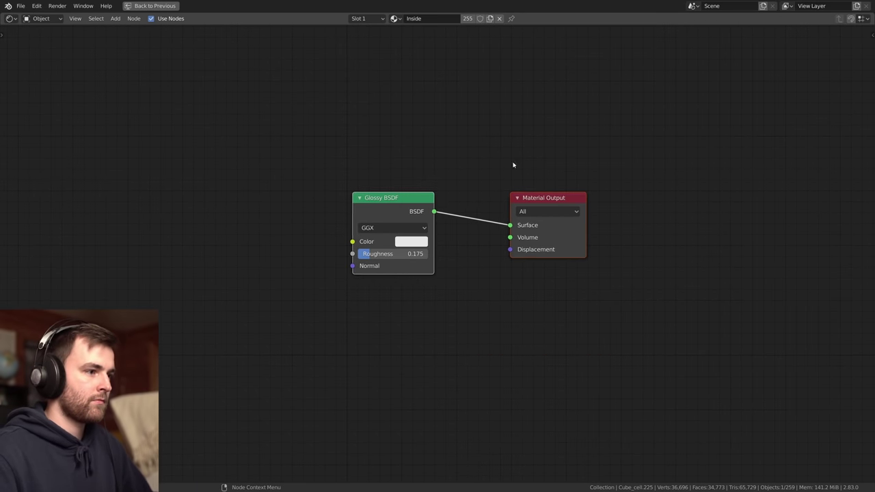
Insert a Mix Shader with factor 0.705 after the Glossy BSDF and feed a Diffuse BSDF into its second shader input.
{"action": "left_click_drag", "start_coordinate": [508, 136], "coordinate": [277, 347]}
{"action": "left_click_drag", "start_coordinate": [383, 207], "coordinate": [194, 175]}
{"action": "key", "text": "shift+a"}
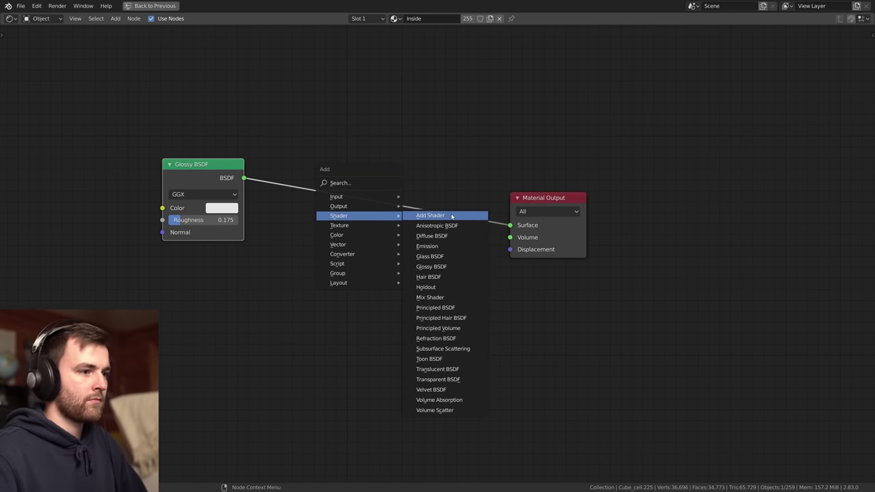
{"action": "left_click", "coordinate": [441, 298]}
{"action": "left_click", "coordinate": [428, 225]}
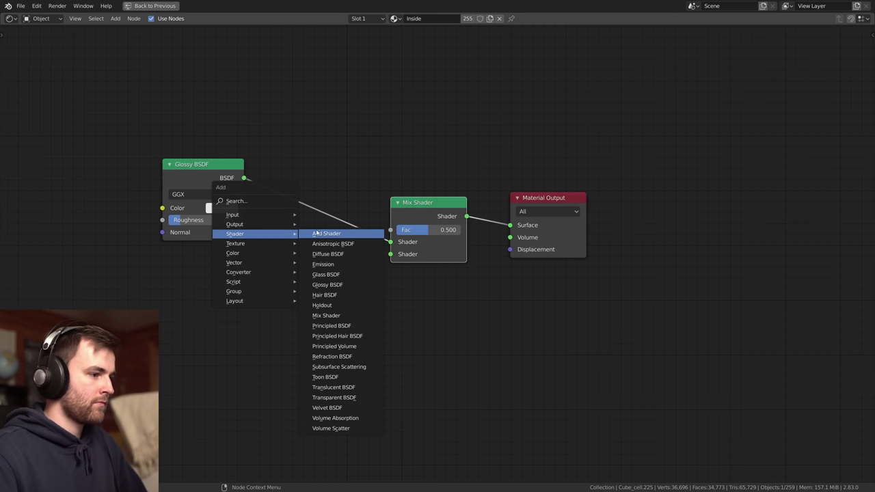
{"action": "left_click", "coordinate": [331, 254]}
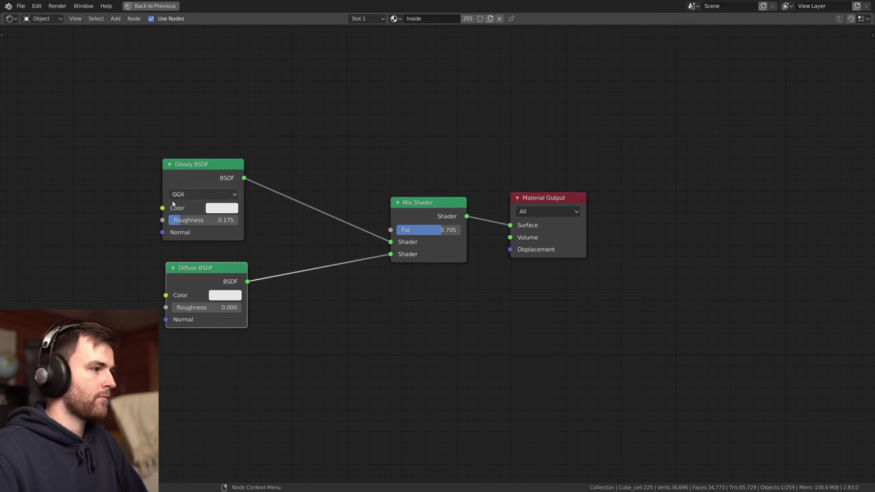
Set the Glossy BSDF roughness to 0.025, rearrange the two BSDF nodes, restore the normal layout and save the file.
{"action": "left_click_drag", "start_coordinate": [178, 220], "coordinate": [171, 220]}
{"action": "left_click_drag", "start_coordinate": [195, 182], "coordinate": [197, 151]}
{"action": "left_click_drag", "start_coordinate": [217, 274], "coordinate": [247, 252]}
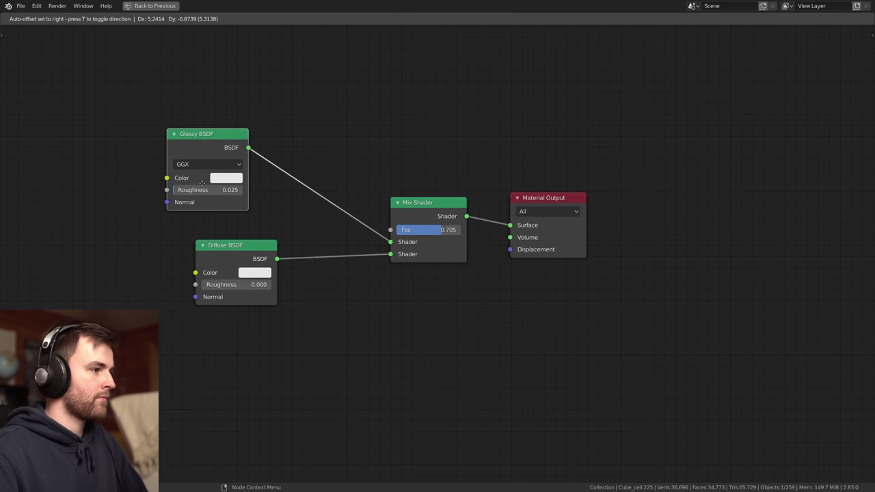
{"action": "key", "text": "ctrl+space"}
{"action": "key", "text": "ctrl+s"}
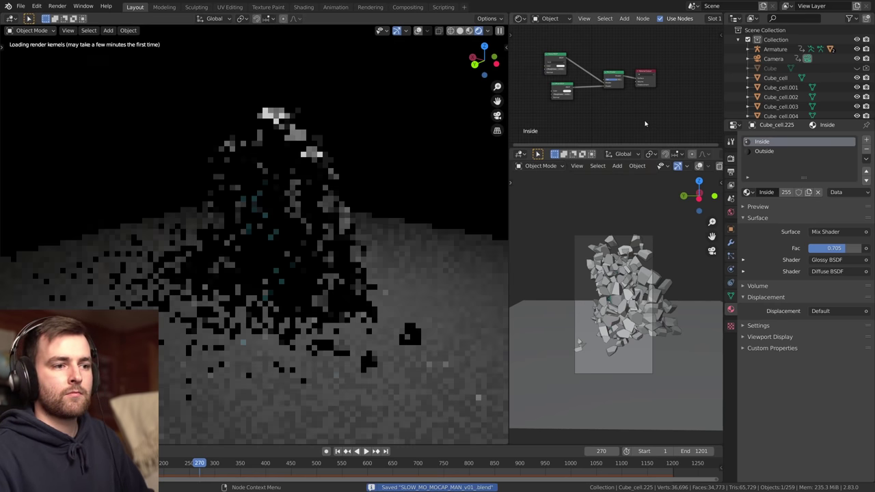
Move the Material Output node farther from the Mix Shader and save the file.
{"action": "scroll", "coordinate": [372, 253], "scroll_direction": "up", "scroll_amount": 5}
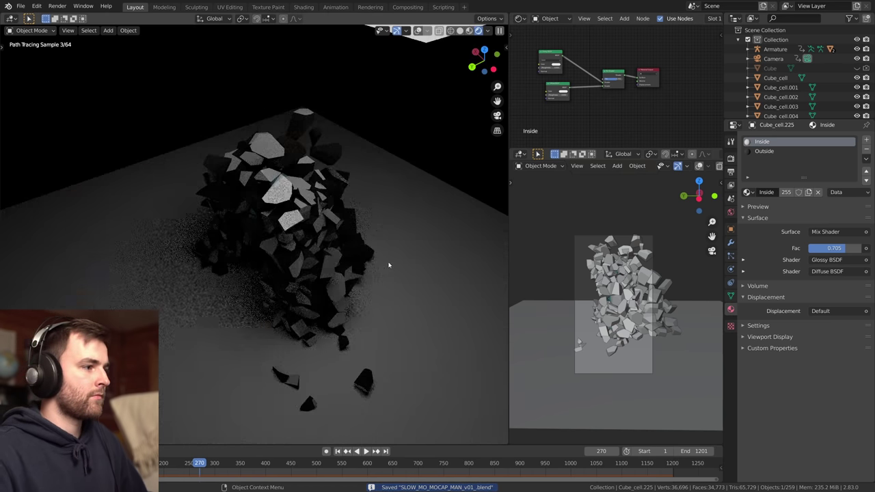
{"action": "scroll", "coordinate": [385, 250], "scroll_direction": "up", "scroll_amount": 6}
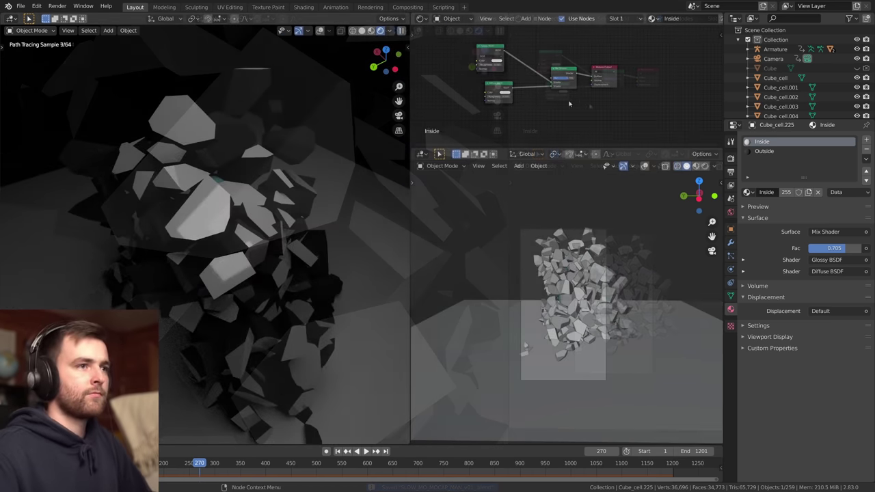
{"action": "middle_click_drag", "start_coordinate": [569, 103], "coordinate": [542, 121]}
{"action": "left_click_drag", "start_coordinate": [622, 102], "coordinate": [622, 106]}
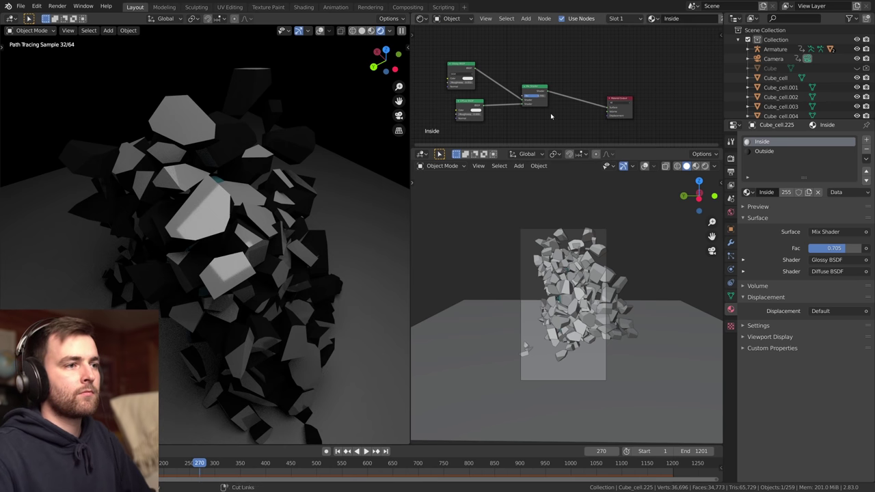
{"action": "key", "text": "ctrl+s"}
Add a Noise Texture node and connect its Fac output to the Material Output's Displacement input.
{"action": "key", "text": "shift+a"}
{"action": "mouse_move", "coordinate": [551, 122]}
{"action": "left_click", "coordinate": [614, 236]}
{"action": "left_click", "coordinate": [571, 161]}
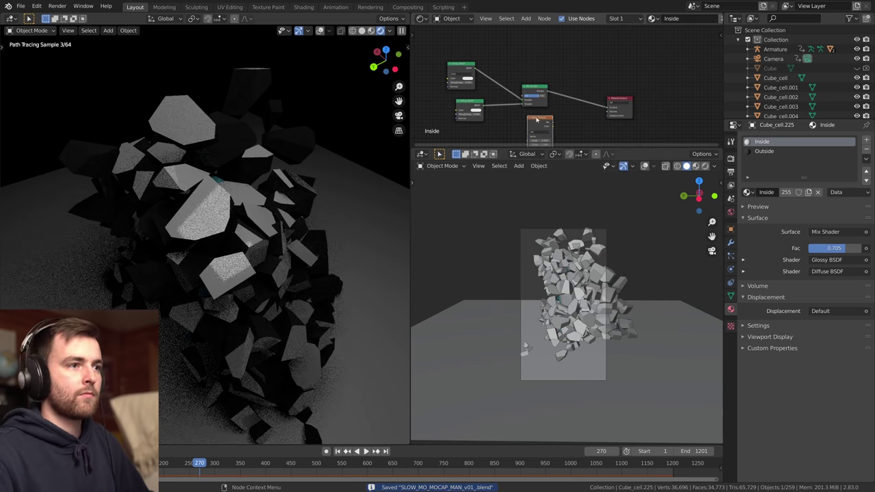
{"action": "key", "text": "ctrl+space"}
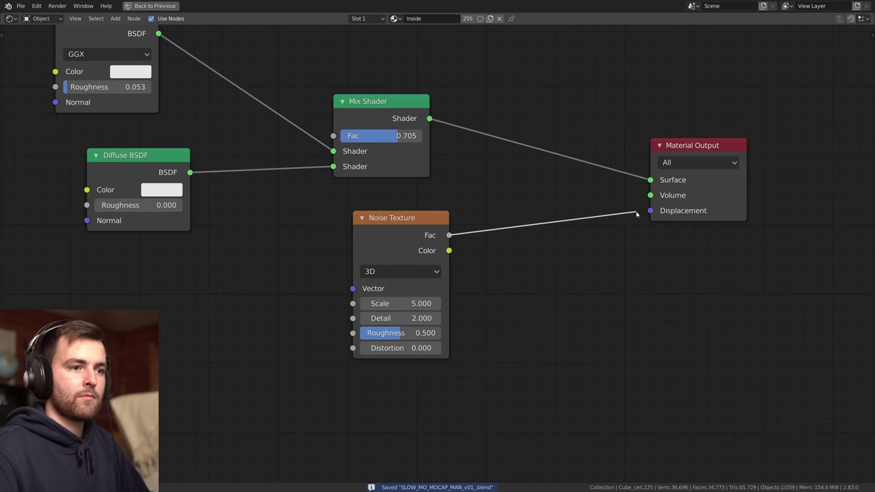
{"action": "left_click_drag", "start_coordinate": [636, 214], "coordinate": [650, 210]}
Insert a Displacement node between the Noise Texture and the Material Output, then save the file.
{"action": "key", "text": "g"}
{"action": "left_click", "coordinate": [445, 249]}
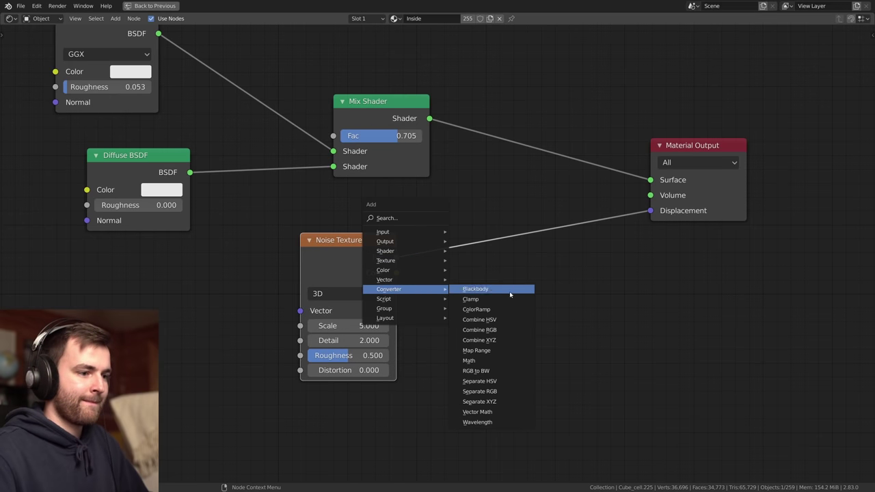
{"action": "mouse_move", "coordinate": [386, 279]}
{"action": "left_click", "coordinate": [478, 299]}
{"action": "left_click", "coordinate": [497, 318]}
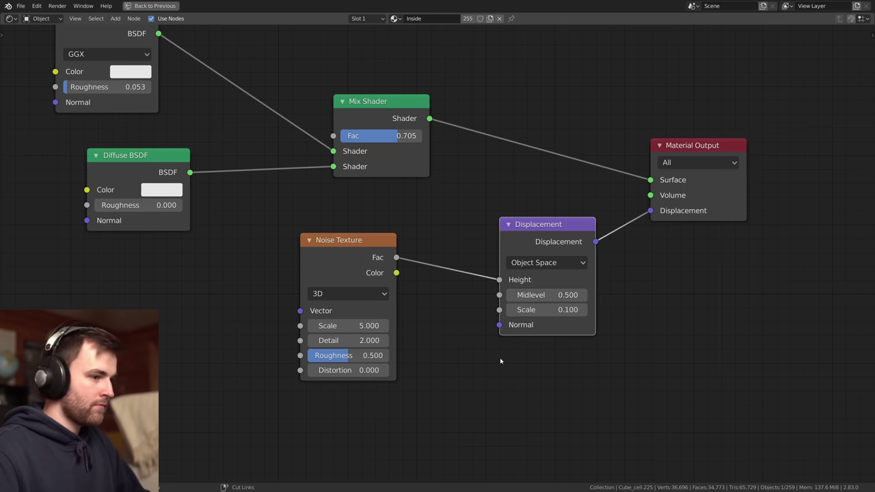
{"action": "key", "text": "ctrl+s"}
Add Texture Coordinate and Mapping nodes feeding the Noise Texture, space them apart and restore the normal layout.
{"action": "middle_click_drag", "start_coordinate": [444, 352], "coordinate": [576, 244]}
{"action": "scroll", "coordinate": [577, 244], "scroll_direction": "down", "scroll_amount": 2}
{"action": "left_click", "coordinate": [500, 146]}
{"action": "key", "text": "ctrl+t"}
{"action": "middle_click_drag", "start_coordinate": [555, 121], "coordinate": [651, 120]}
{"action": "key", "text": "g"}
{"action": "left_click", "coordinate": [618, 154]}
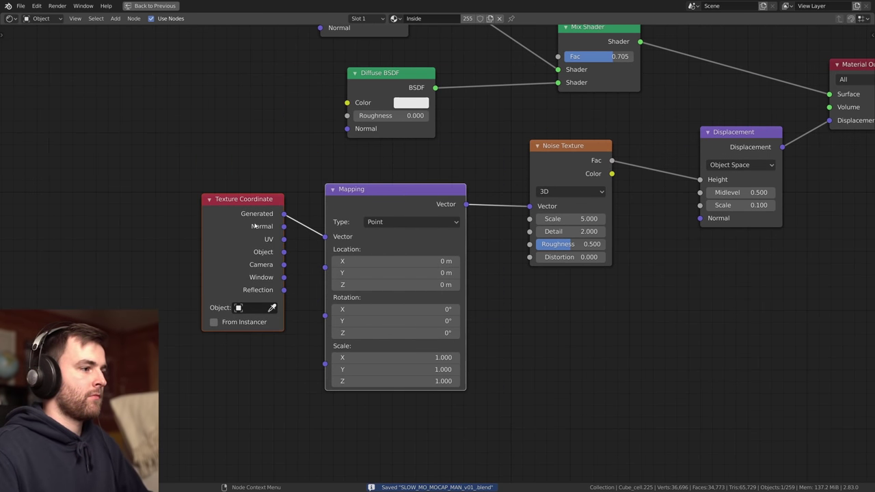
{"action": "left_click_drag", "start_coordinate": [254, 226], "coordinate": [215, 237]}
{"action": "left_click_drag", "start_coordinate": [382, 189], "coordinate": [374, 181]}
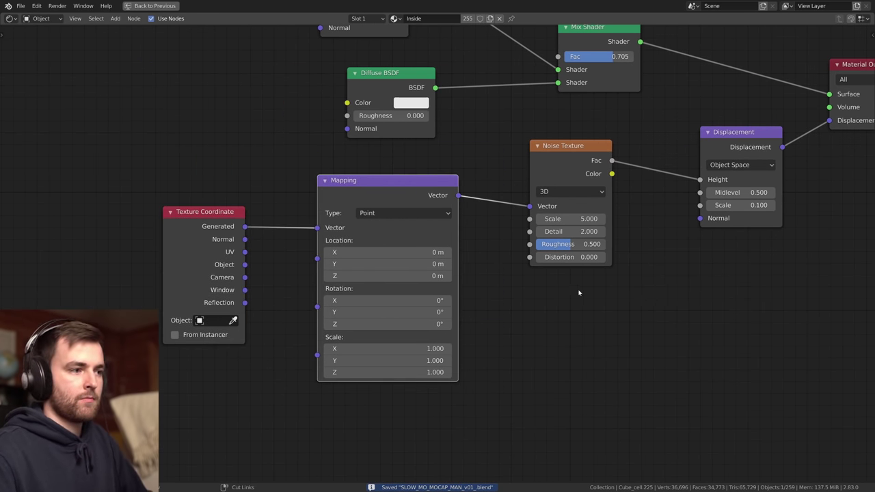
{"action": "key", "text": "ctrl+space"}
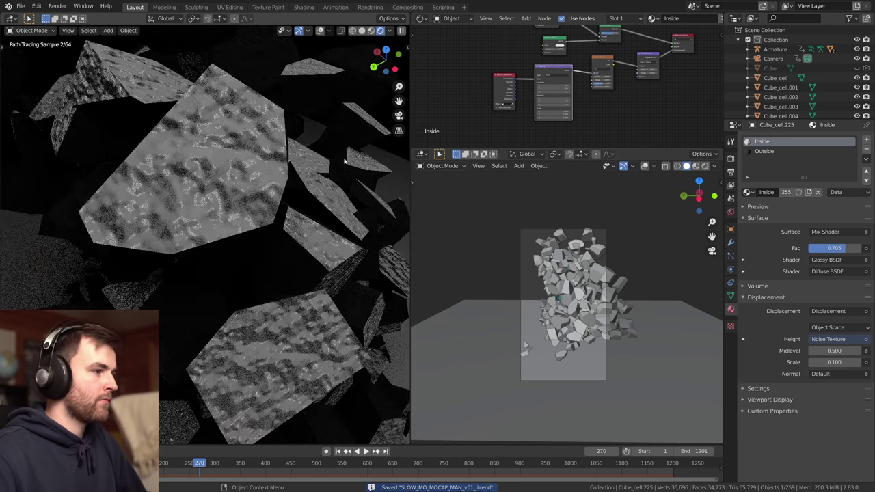
Set the Noise Texture's scale to 42.
{"action": "middle_click_drag", "start_coordinate": [627, 81], "coordinate": [550, 97]}
{"action": "scroll", "coordinate": [660, 96], "scroll_direction": "up", "scroll_amount": 6}
{"action": "scroll", "coordinate": [512, 98], "scroll_direction": "up", "scroll_amount": 5}
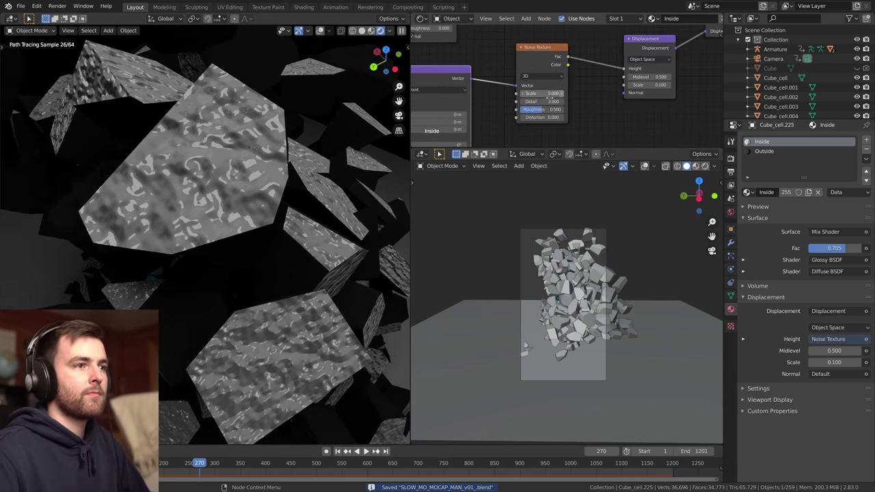
{"action": "left_click", "coordinate": [549, 94]}
{"action": "type", "text": "42"}
{"action": "key", "text": "Return"}
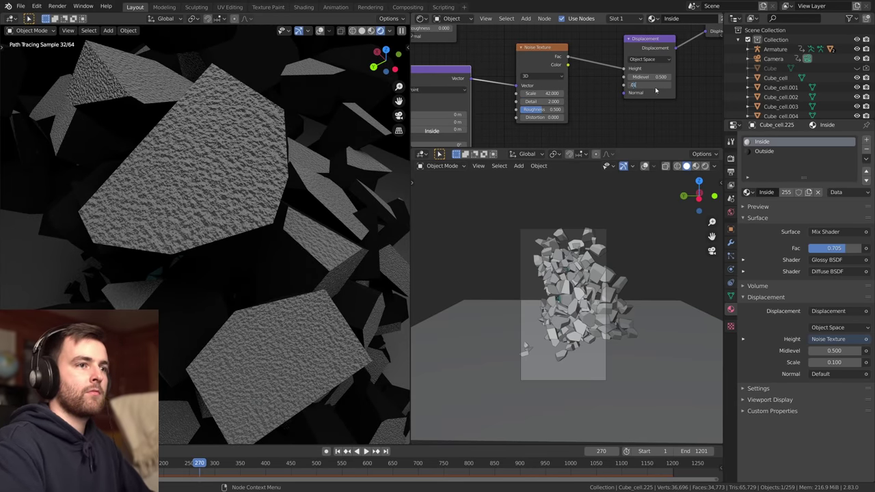
Set the Displacement node's scale to 0.01.
{"action": "left_click", "coordinate": [655, 89]}
{"action": "type", "text": ".01"}
{"action": "key", "text": "Return"}
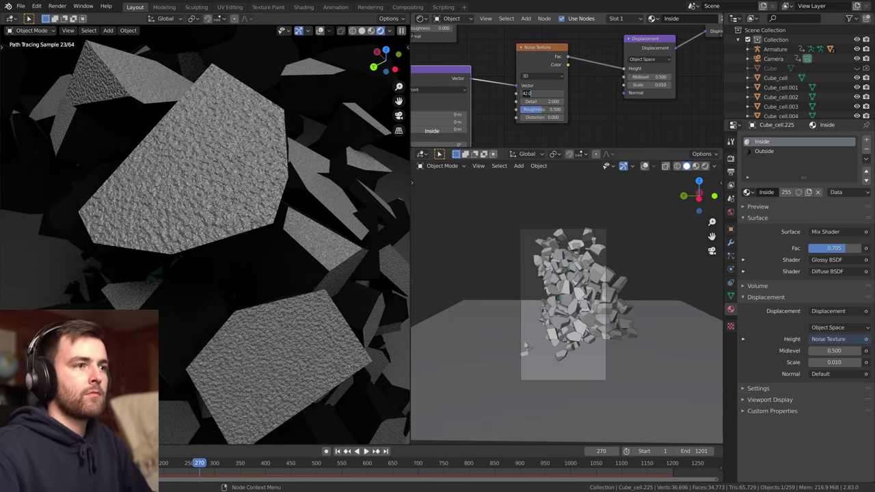
Set the Noise Texture's scale to 12, raise its distortion to about 1.4 and save the file.
{"action": "type", "text": "12"}
{"action": "key", "text": "Return"}
{"action": "left_click_drag", "start_coordinate": [549, 117], "coordinate": [566, 118]}
{"action": "middle_click_drag", "start_coordinate": [551, 94], "coordinate": [605, 76]}
{"action": "scroll", "coordinate": [604, 77], "scroll_direction": "down", "scroll_amount": 5}
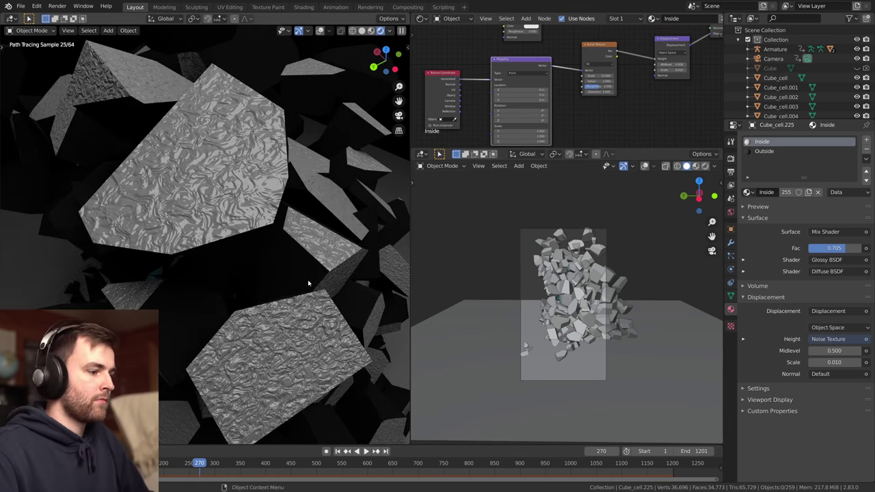
{"action": "key", "text": "ctrl+s"}
Increase the Noise Texture's scale well above 12, set the Displacement scale to 0.005 and save the file.
{"action": "scroll", "coordinate": [308, 281], "scroll_direction": "down", "scroll_amount": 6}
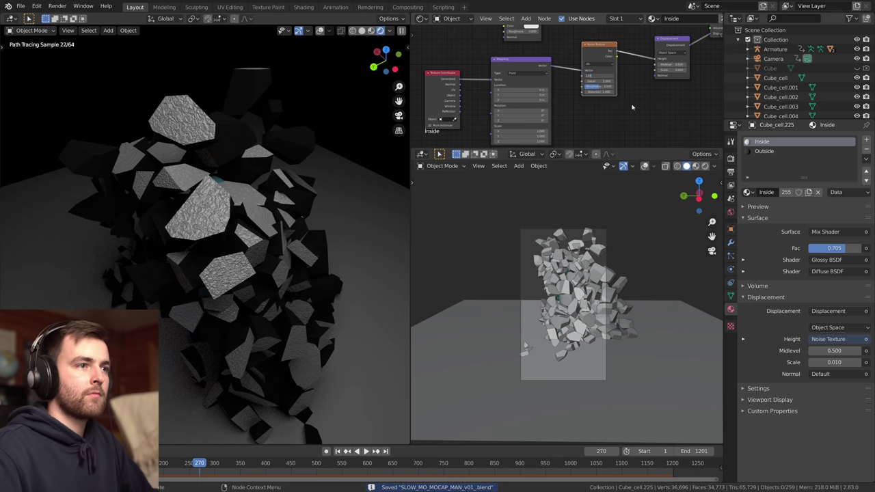
{"action": "scroll", "coordinate": [283, 222], "scroll_direction": "up", "scroll_amount": 6}
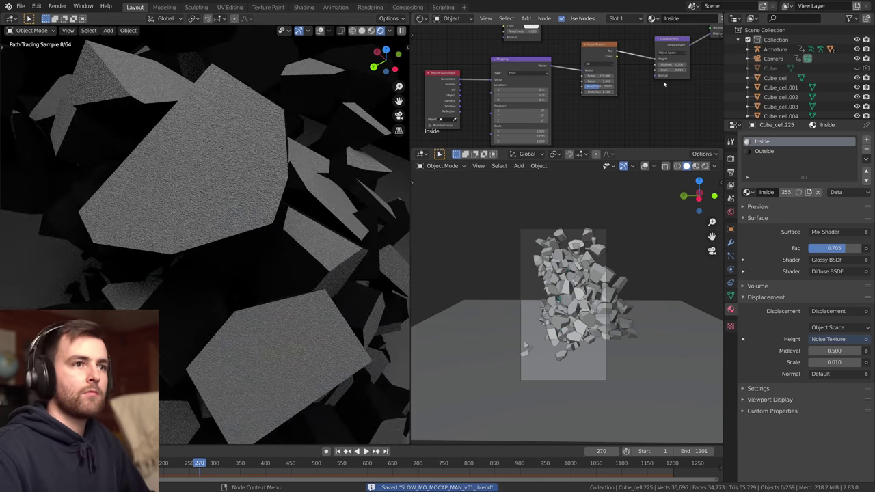
{"action": "left_click", "coordinate": [671, 71]}
{"action": "type", "text": "0.005"}
{"action": "key", "text": "Return"}
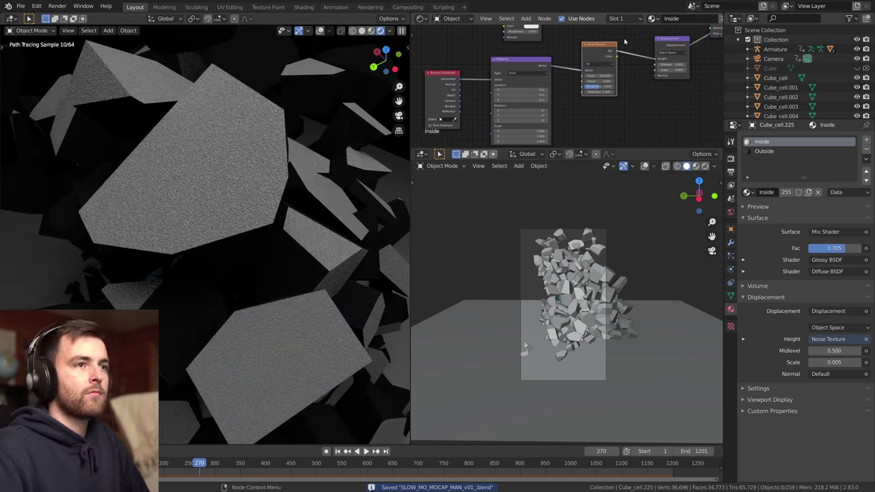
{"action": "middle_click_drag", "start_coordinate": [624, 43], "coordinate": [557, 102]}
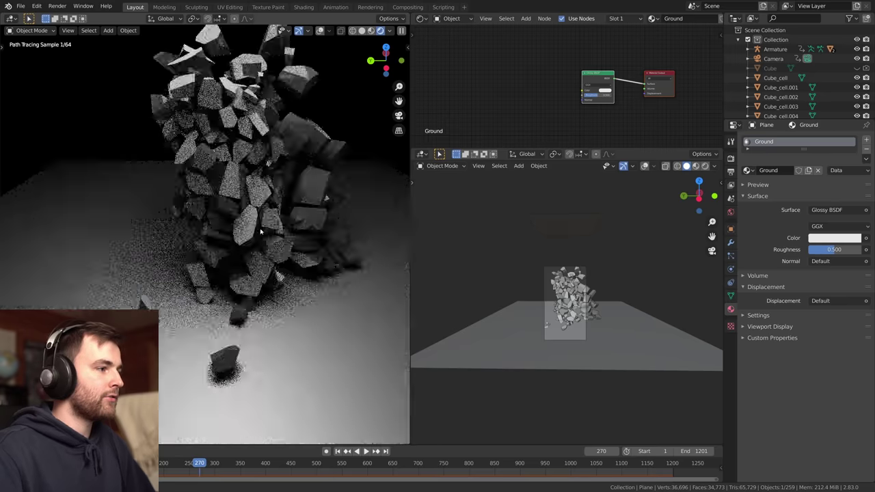
{"action": "key", "text": "ctrl+s"}
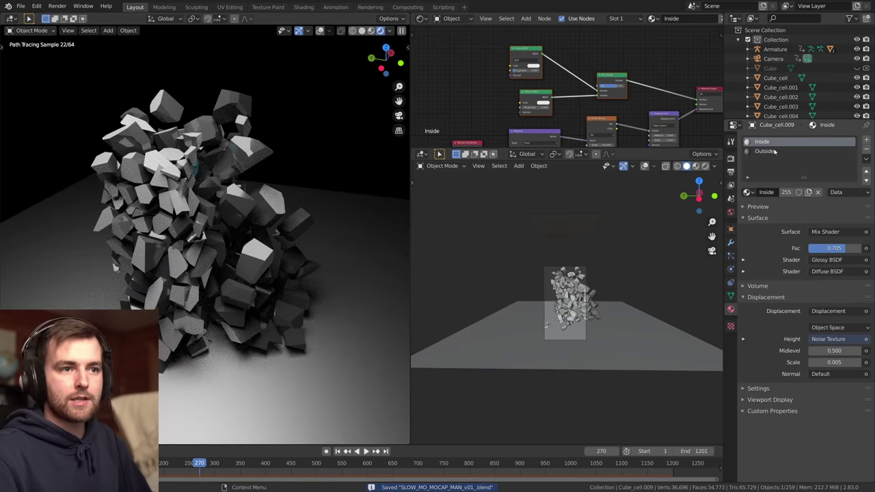
Change the Inside material's surface shader to Emission and save the file.
{"action": "middle_click_drag", "start_coordinate": [620, 80], "coordinate": [526, 71]}
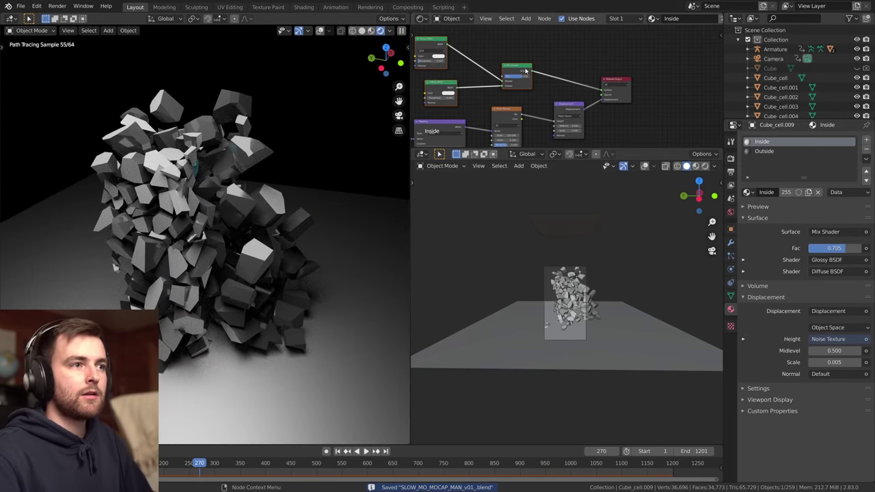
{"action": "left_click", "coordinate": [825, 231]}
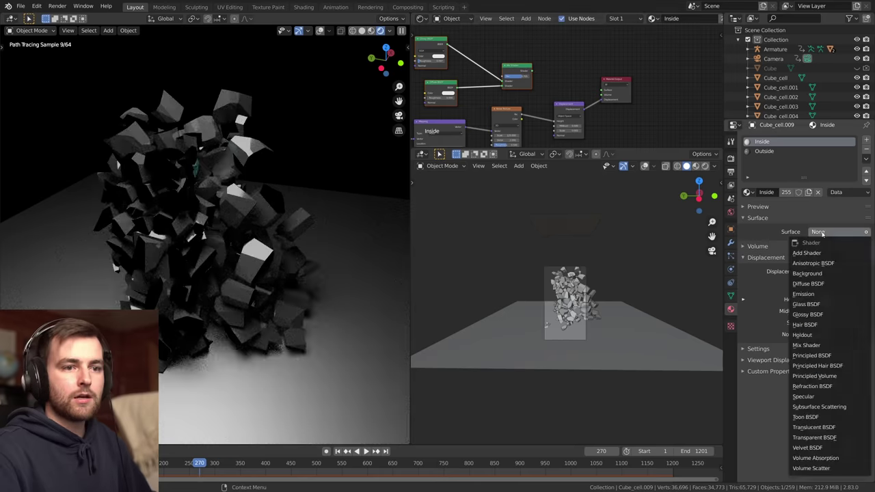
{"action": "left_click", "coordinate": [759, 277]}
{"action": "middle_click_drag", "start_coordinate": [301, 205], "coordinate": [245, 209]}
{"action": "scroll", "coordinate": [244, 209], "scroll_direction": "up", "scroll_amount": 2}
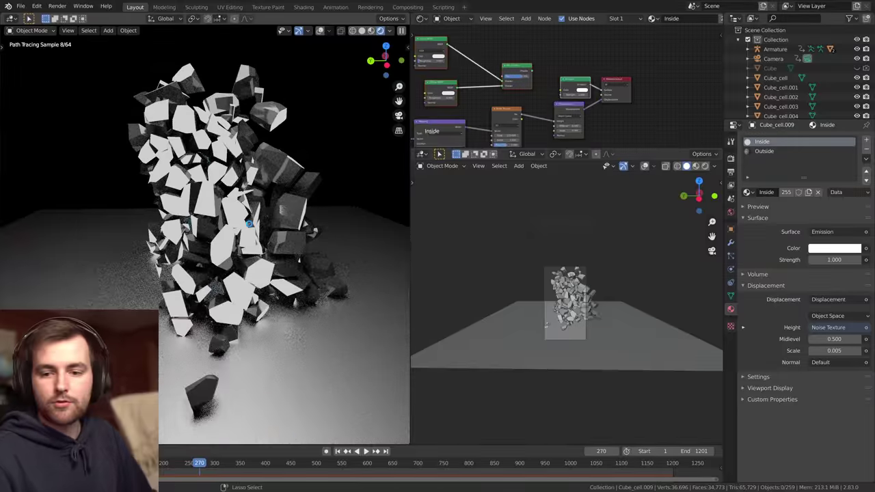
{"action": "key", "text": "ctrl+s"}
{"action": "scroll", "coordinate": [245, 210], "scroll_direction": "up", "scroll_amount": 3}
{"action": "scroll", "coordinate": [244, 209], "scroll_direction": "down", "scroll_amount": 4}
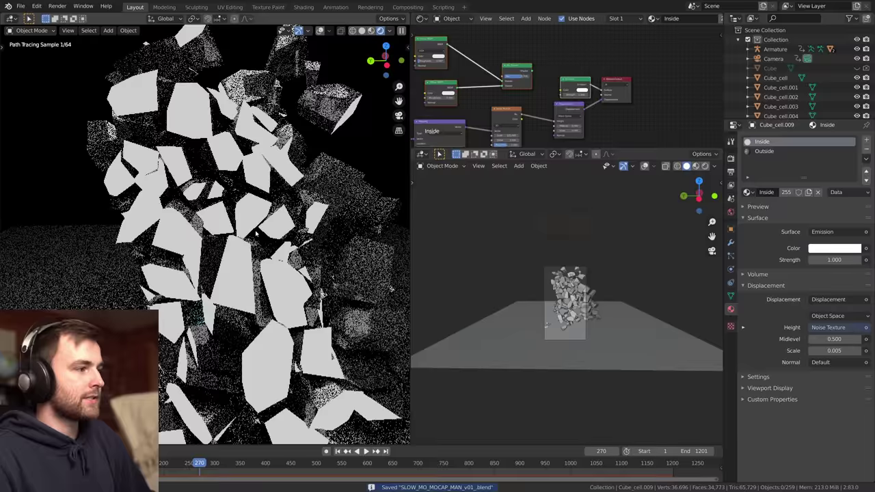
{"action": "middle_click_drag", "start_coordinate": [209, 208], "coordinate": [167, 207]}
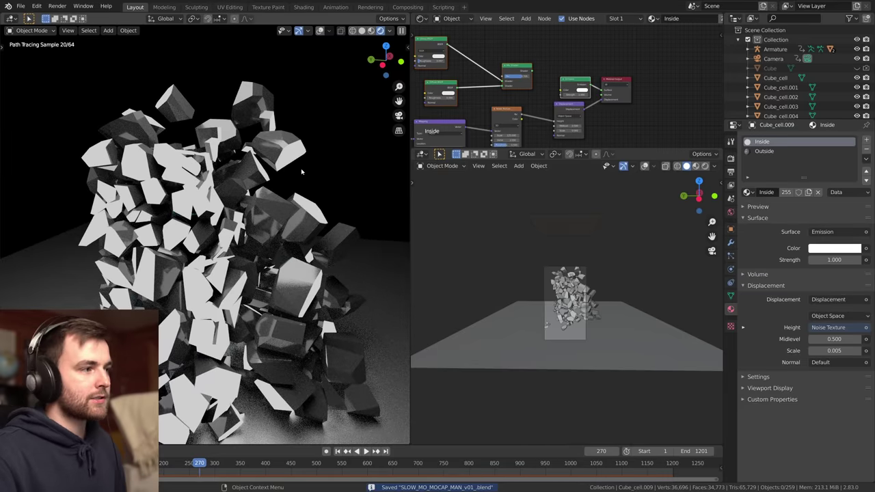
Change the Outside material's surface to a Glass BSDF with a roughness of about 0.054 and save the file.
{"action": "left_click", "coordinate": [776, 151]}
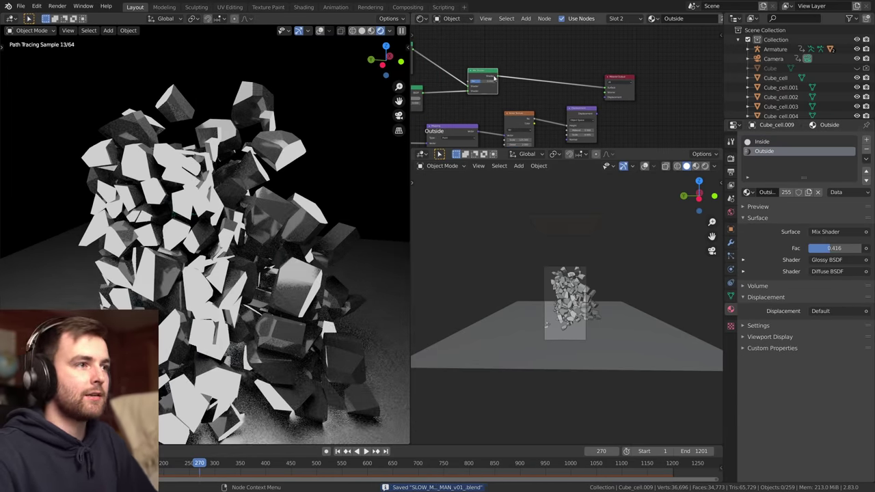
{"action": "left_click", "coordinate": [827, 231]}
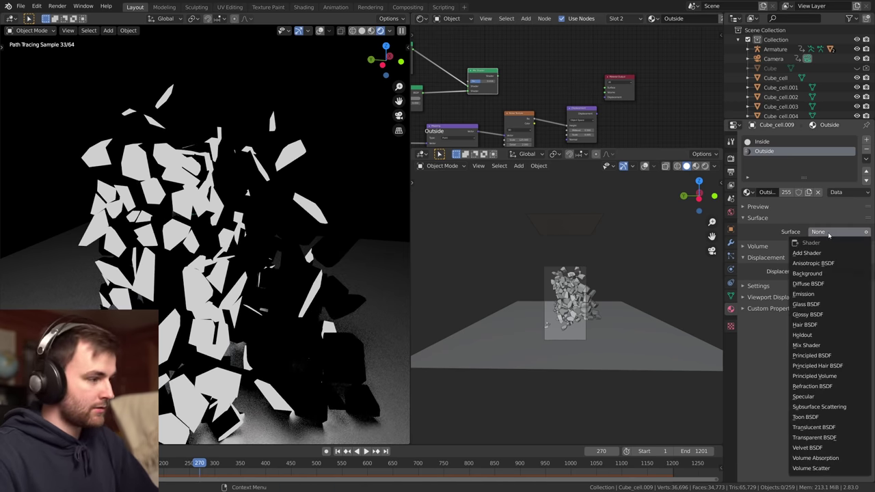
{"action": "left_click", "coordinate": [829, 234]}
{"action": "left_click", "coordinate": [827, 231]}
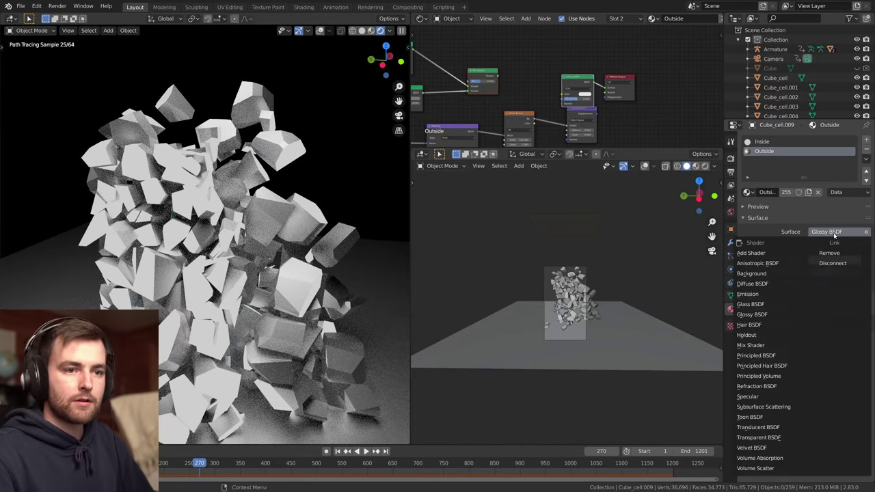
{"action": "left_click", "coordinate": [759, 301]}
{"action": "left_click_drag", "start_coordinate": [816, 271], "coordinate": [812, 272]}
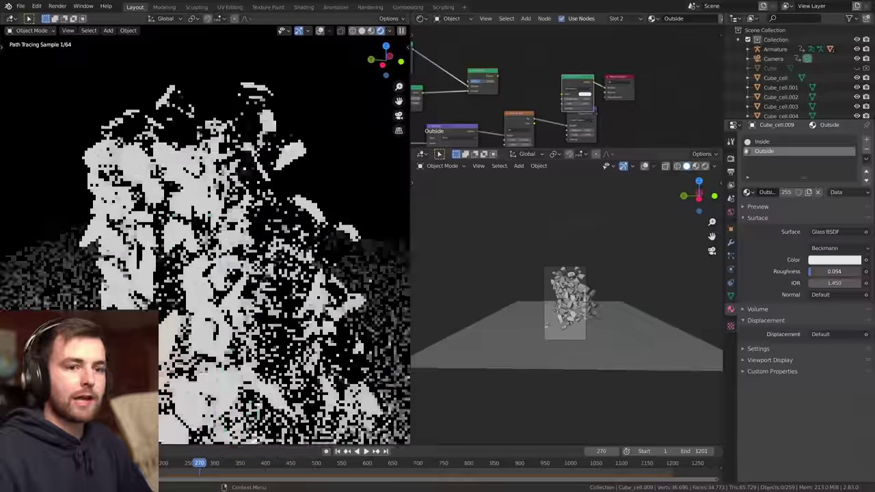
{"action": "key", "text": "ctrl+s"}
{"action": "scroll", "coordinate": [284, 245], "scroll_direction": "up", "scroll_amount": 5}
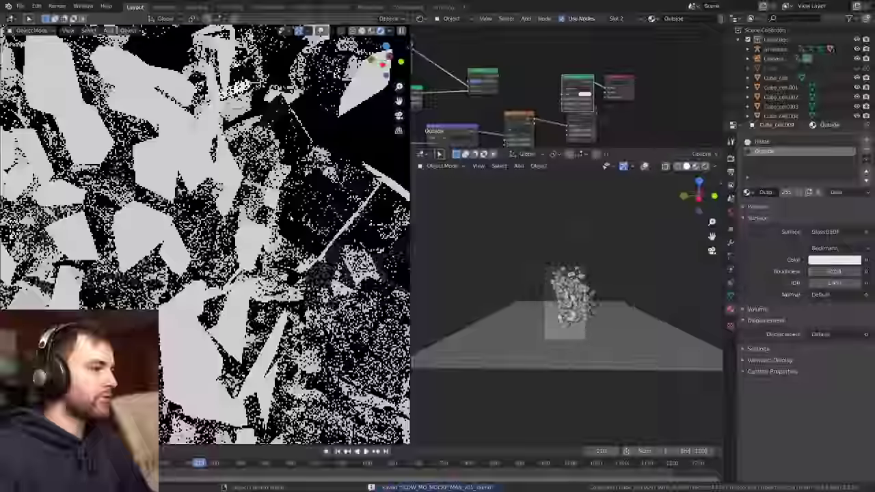
Examine the rendered mannequin beside the intact pillar up close and save the file.
{"action": "key", "text": "ctrl+space"}
{"action": "scroll", "coordinate": [550, 224], "scroll_direction": "down", "scroll_amount": 3}
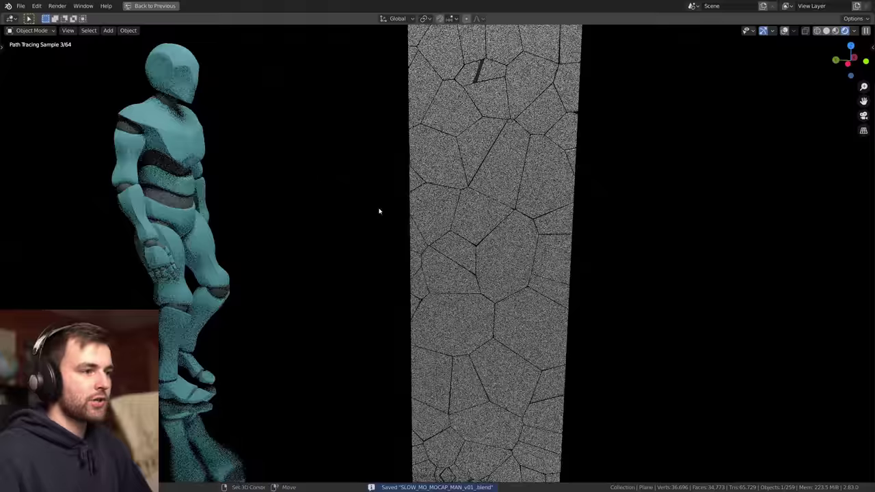
{"action": "middle_click_drag", "start_coordinate": [379, 211], "coordinate": [360, 117], "text": "shift"}
{"action": "scroll", "coordinate": [588, 254], "scroll_direction": "up", "scroll_amount": 2}
{"action": "scroll", "coordinate": [588, 254], "scroll_direction": "down", "scroll_amount": 1}
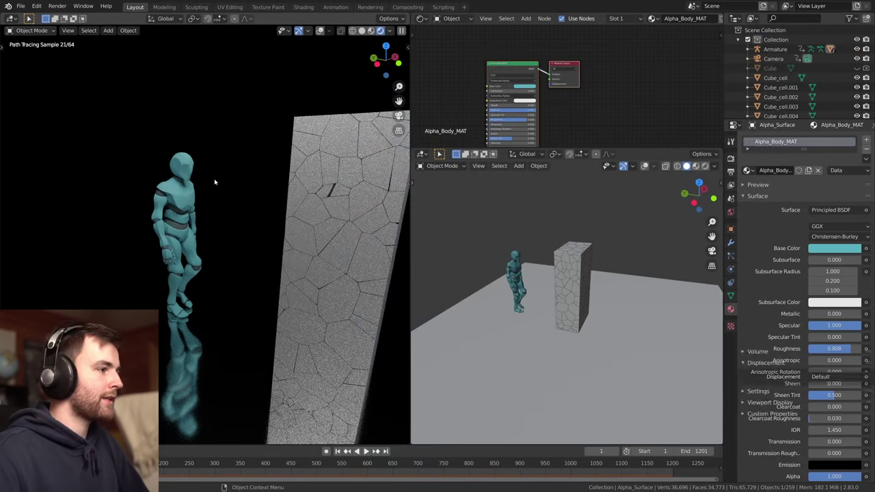
{"action": "scroll", "coordinate": [215, 182], "scroll_direction": "up", "scroll_amount": 5}
{"action": "middle_click_drag", "start_coordinate": [235, 191], "coordinate": [253, 205], "text": "shift"}
{"action": "key", "text": "ctrl+s"}
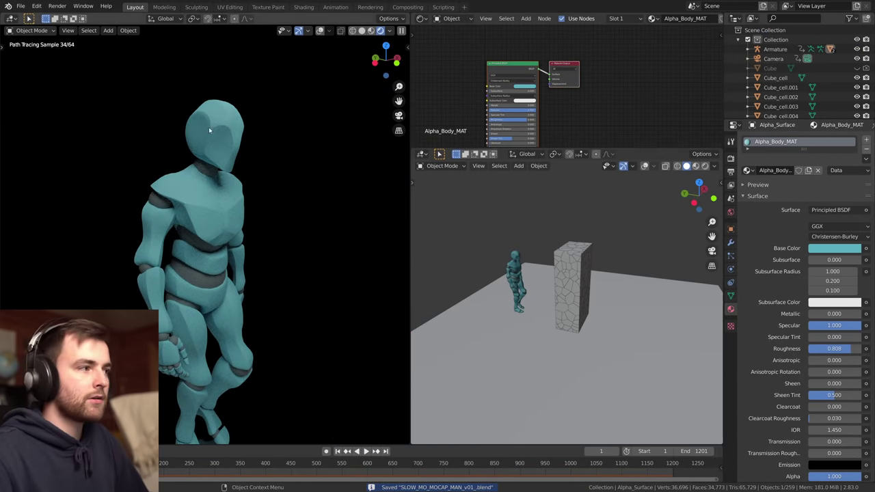
Try a Glossy BSDF with reduced roughness on the mannequin's body material.
{"action": "left_click", "coordinate": [829, 210]}
{"action": "key", "text": "l"}
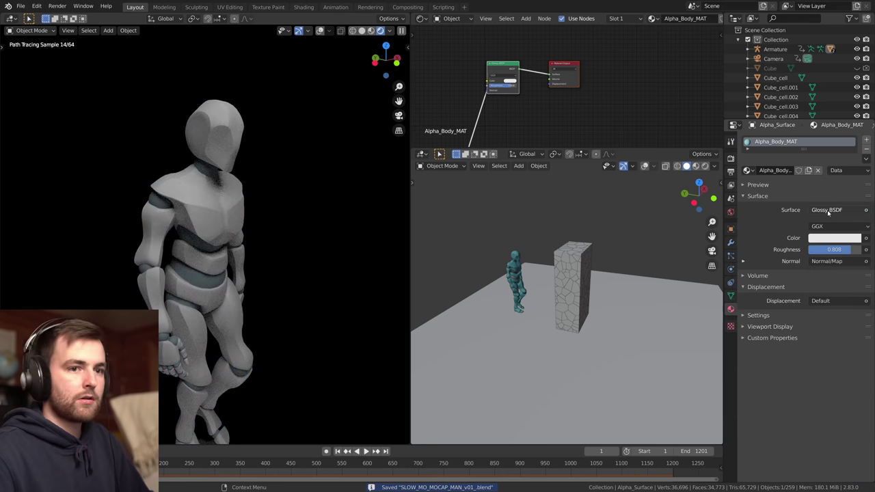
{"action": "left_click", "coordinate": [827, 212]}
{"action": "key", "text": "g"}
{"action": "left_click_drag", "start_coordinate": [851, 249], "coordinate": [828, 249]}
Try an Emission shader on the mannequin's joint material.
{"action": "left_click", "coordinate": [198, 288]}
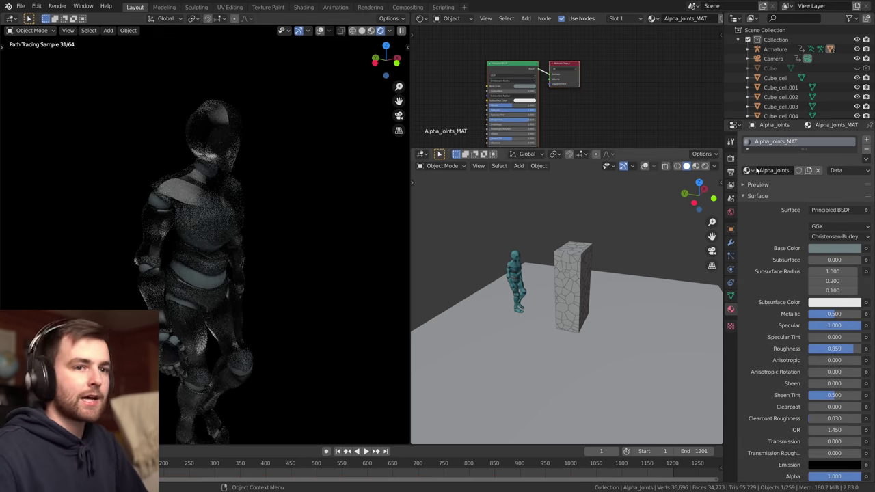
{"action": "left_click", "coordinate": [831, 210]}
{"action": "left_click", "coordinate": [773, 257]}
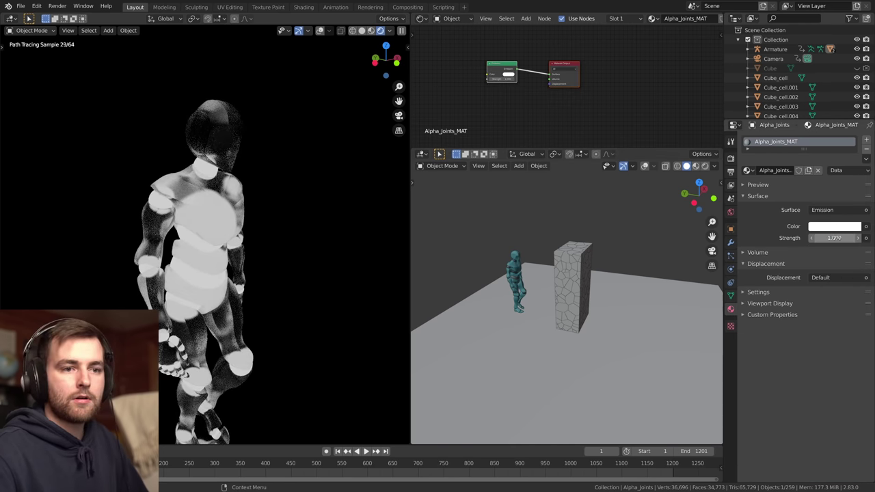
Try a Glass BSDF on the mannequin's body material, adjust its roughness and save the file.
{"action": "left_click", "coordinate": [244, 145]}
{"action": "left_click_drag", "start_coordinate": [837, 250], "coordinate": [828, 250]}
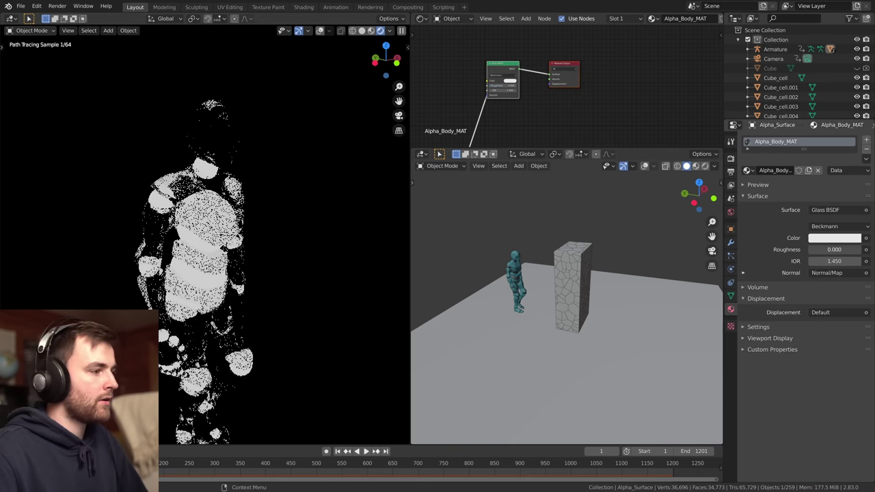
{"action": "middle_click_drag", "start_coordinate": [200, 216], "coordinate": [258, 262]}
{"action": "key", "text": "ctrl+s"}
{"action": "scroll", "coordinate": [281, 240], "scroll_direction": "up", "scroll_amount": 5}
{"action": "scroll", "coordinate": [280, 231], "scroll_direction": "down", "scroll_amount": 1}
Change the body material's surface to a Mix Shader combining a Diffuse BSDF and a Glossy BSDF.
{"action": "left_click", "coordinate": [839, 212]}
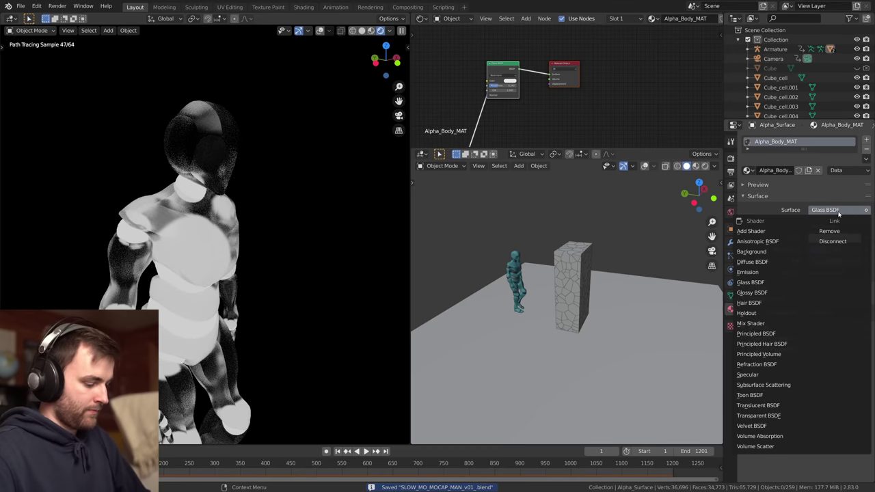
{"action": "left_click", "coordinate": [750, 324]}
{"action": "left_click", "coordinate": [821, 284]}
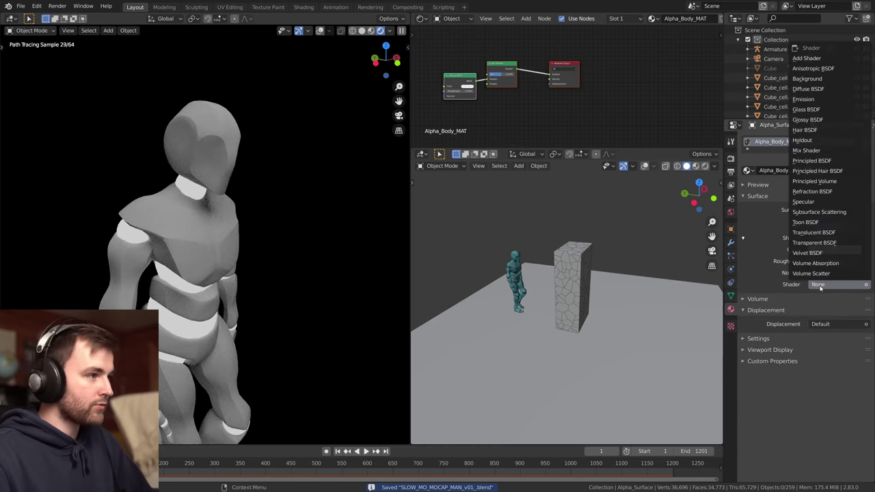
{"action": "left_click", "coordinate": [808, 120]}
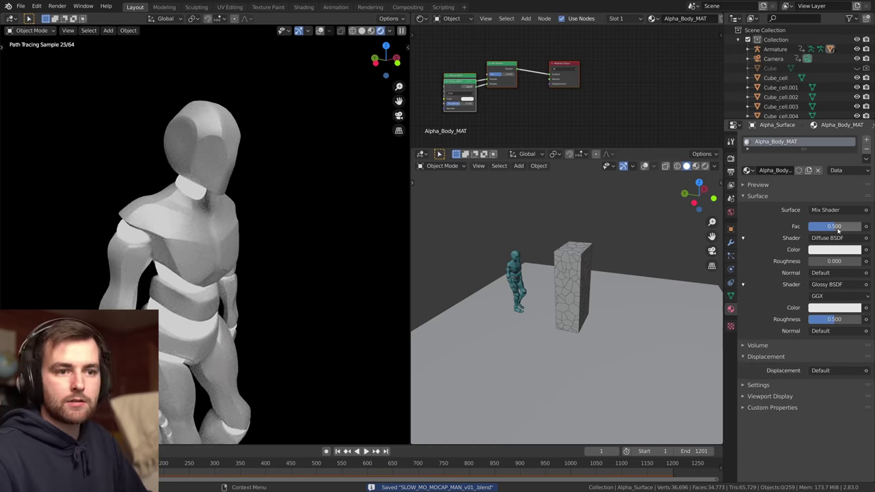
Set the body material's mix factor to 1.000 and its glossy roughness to 0.290, and save the file.
{"action": "left_click_drag", "start_coordinate": [838, 232], "coordinate": [864, 231]}
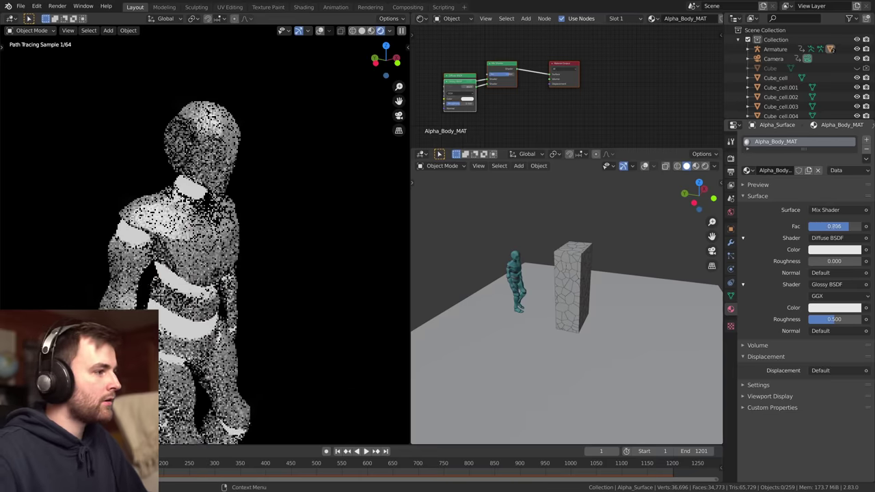
{"action": "left_click_drag", "start_coordinate": [852, 323], "coordinate": [839, 322]}
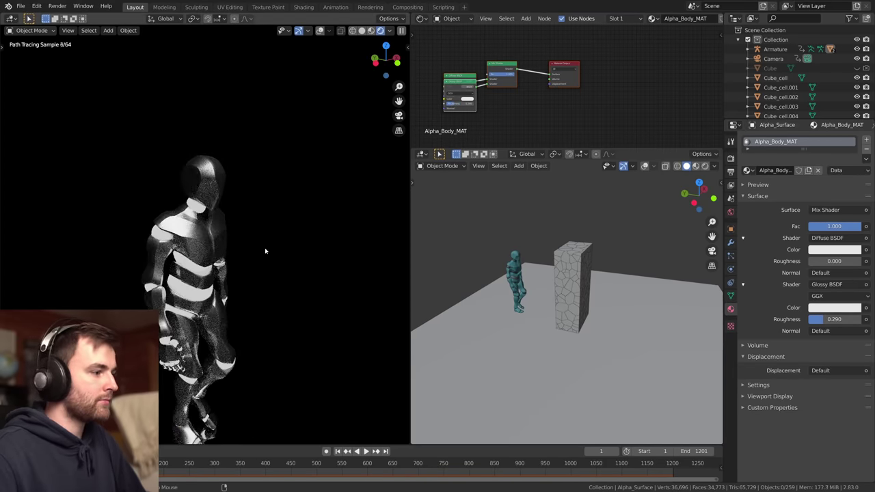
{"action": "key", "text": "ctrl+s"}
Select the mannequin's joints and set their material to a white Diffuse BSDF.
{"action": "mouse_move", "coordinate": [287, 292]}
{"action": "middle_mouse_down"}
{"action": "mouse_move", "coordinate": [293, 248]}
{"action": "mouse_move", "coordinate": [334, 283]}
{"action": "mouse_move", "coordinate": [259, 149]}
{"action": "middle_mouse_up"}
{"action": "left_click", "coordinate": [204, 208]}
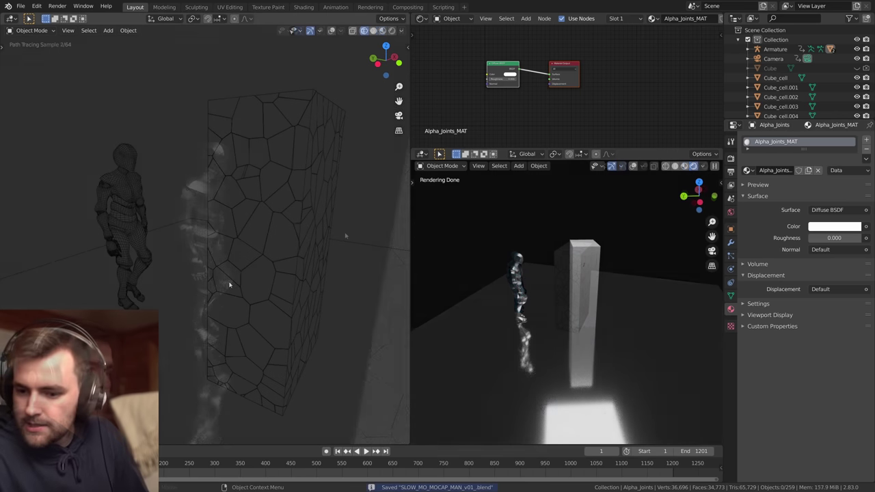
{"action": "scroll", "coordinate": [229, 285], "scroll_direction": "down", "scroll_amount": 2}
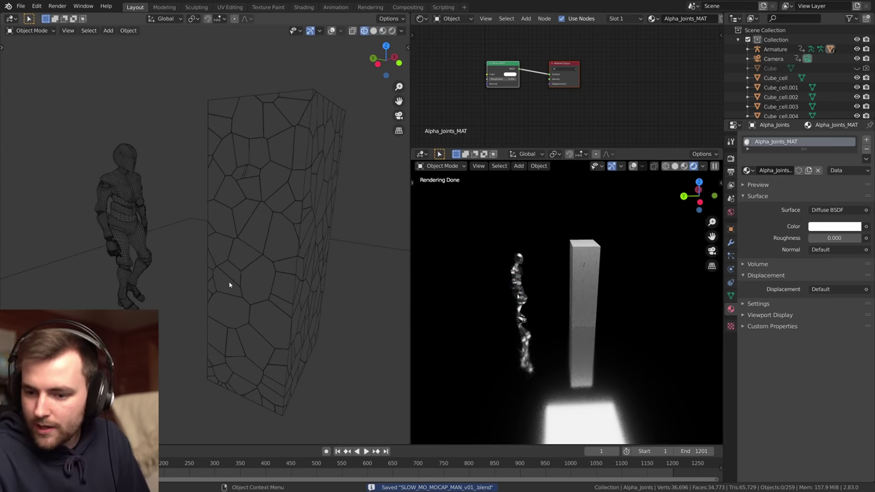
Select the mannequin's body and inspect it with the pillar in see-through wireframe.
{"action": "middle_click_drag", "start_coordinate": [234, 283], "coordinate": [189, 198]}
{"action": "left_click", "coordinate": [190, 199]}
{"action": "scroll", "coordinate": [189, 198], "scroll_direction": "up", "scroll_amount": 3}
{"action": "middle_click_drag", "start_coordinate": [256, 269], "coordinate": [232, 250]}
{"action": "key", "text": "alt+z"}
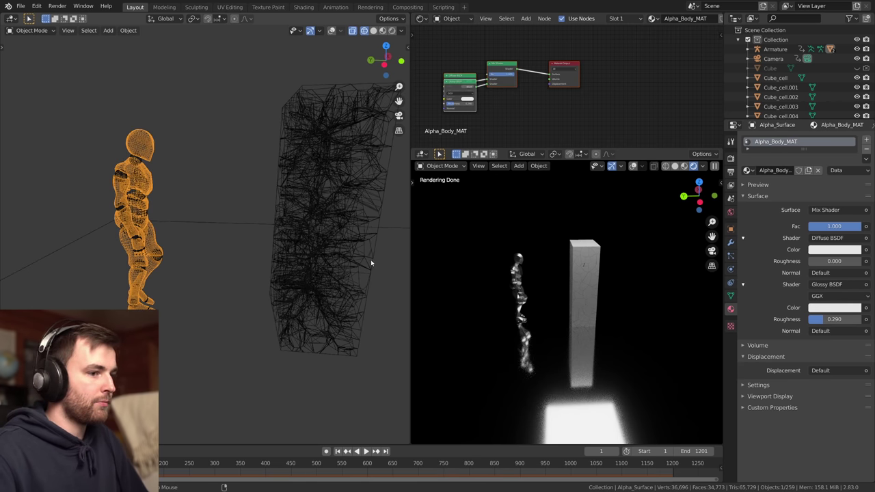
{"action": "scroll", "coordinate": [593, 315], "scroll_direction": "up", "scroll_amount": 4}
{"action": "scroll", "coordinate": [574, 301], "scroll_direction": "down", "scroll_amount": 2}
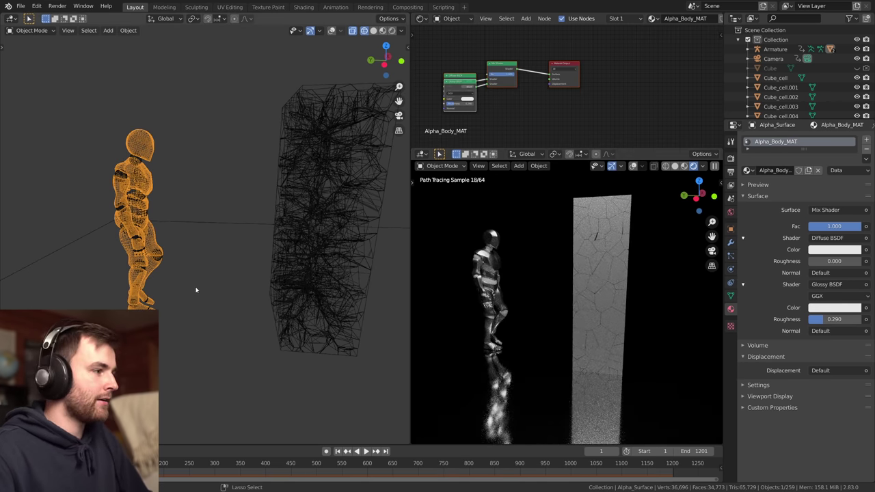
Switch the main viewport from wireframe to solid shading with overlays shown and save the file.
{"action": "left_click", "coordinate": [375, 30]}
{"action": "middle_click_drag", "start_coordinate": [270, 147], "coordinate": [178, 184]}
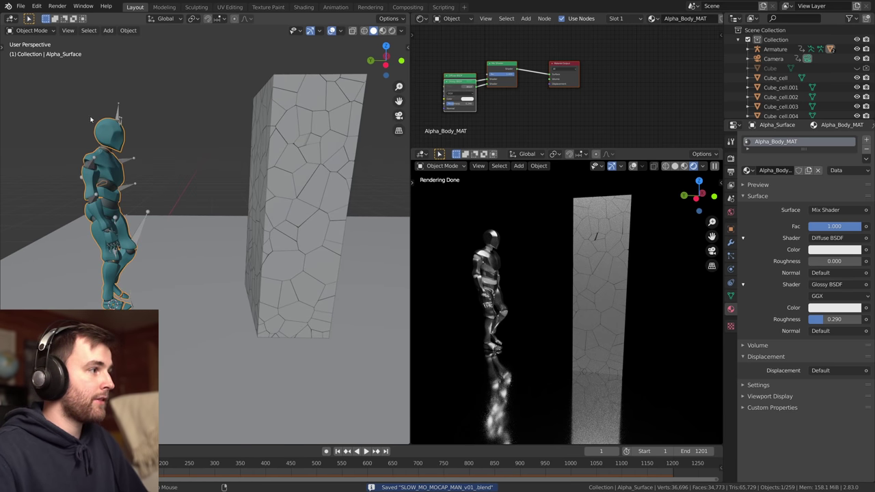
{"action": "middle_click_drag", "start_coordinate": [195, 178], "coordinate": [259, 205]}
{"action": "key", "text": "ctrl+s"}
Play the animation to frame 161 and examine the mannequin hitting the breaking pillar up close.
{"action": "key", "text": "space"}
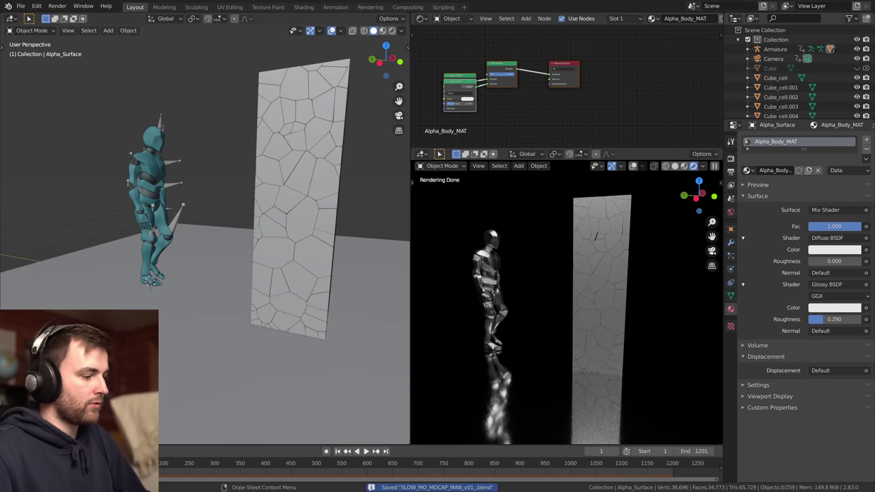
{"action": "key", "text": "space"}
{"action": "scroll", "coordinate": [204, 303], "scroll_direction": "down", "scroll_amount": 2}
{"action": "middle_click_drag", "start_coordinate": [273, 287], "coordinate": [300, 320]}
{"action": "scroll", "coordinate": [300, 321], "scroll_direction": "up", "scroll_amount": 5}
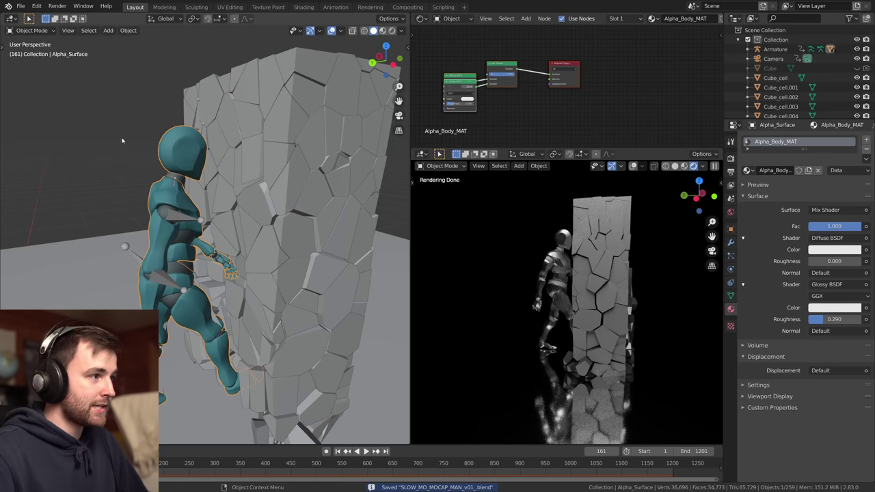
Try X-ray and material preview shading in the main viewport and return it to solid shading.
{"action": "key", "text": "alt+z"}
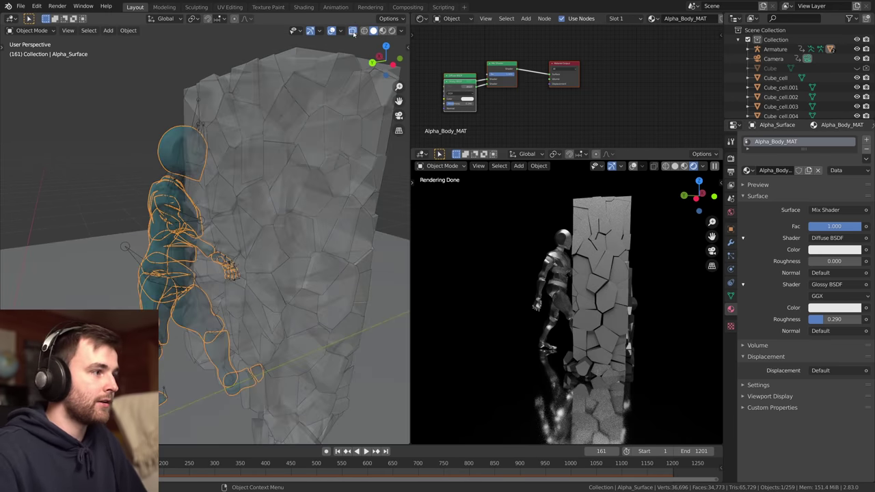
{"action": "key", "text": "ctrl+space"}
{"action": "key", "text": "alt+z"}
{"action": "key", "text": "ctrl+space"}
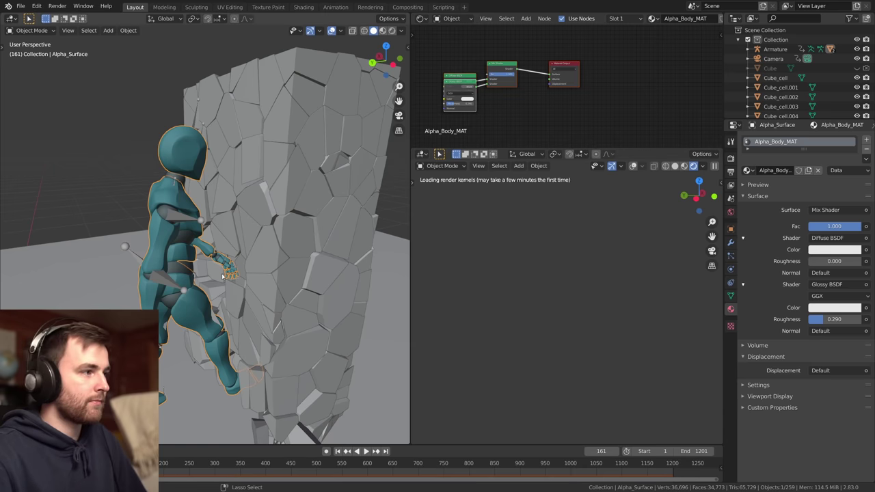
{"action": "key", "text": "z"}
{"action": "scroll", "coordinate": [309, 145], "scroll_direction": "down", "scroll_amount": 2}
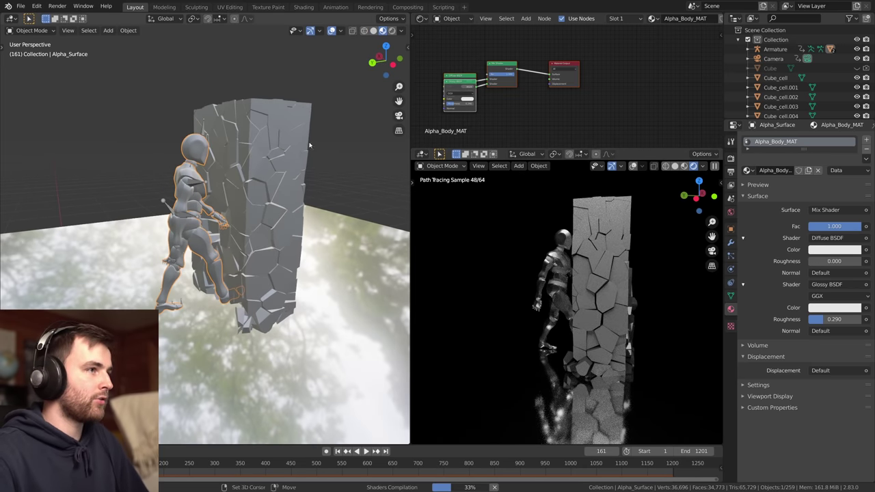
{"action": "left_click", "coordinate": [373, 30]}
Replay the animation from the first frame and switch the second viewport from rendered to solid shading for playback.
{"action": "key", "text": "shift+Left"}
{"action": "key", "text": "space"}
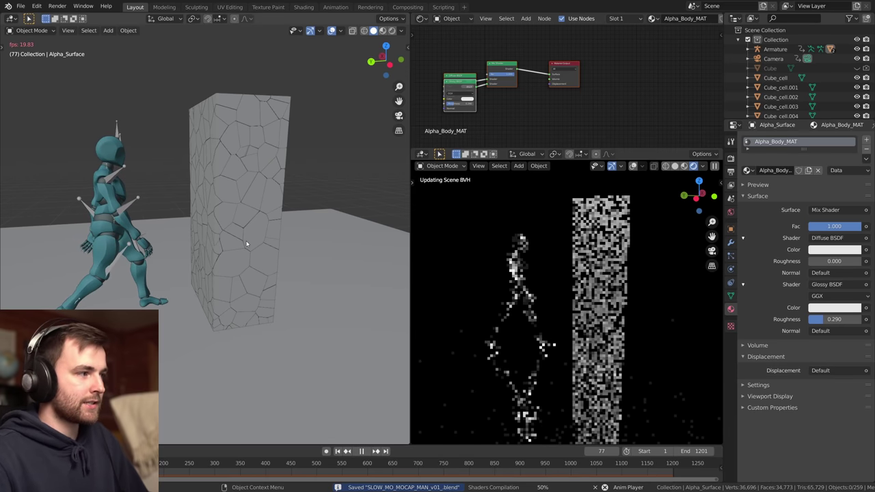
{"action": "key", "text": "space"}
{"action": "left_click", "coordinate": [675, 167]}
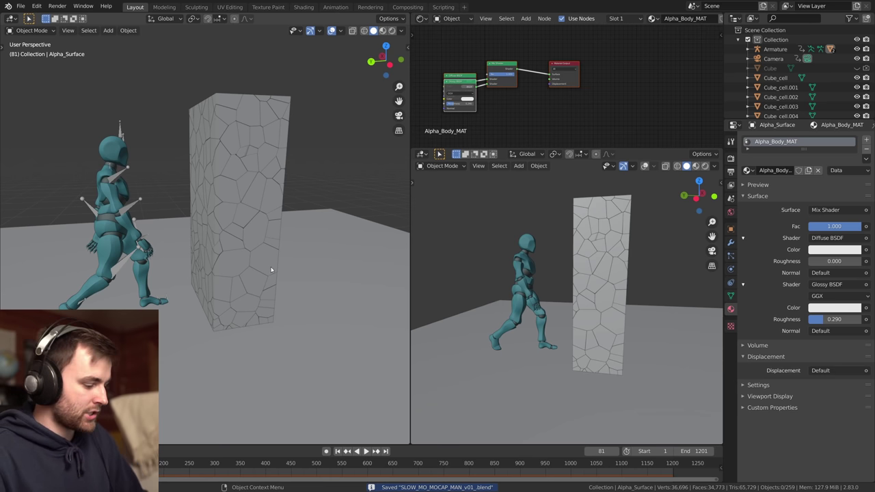
{"action": "key", "text": "space"}
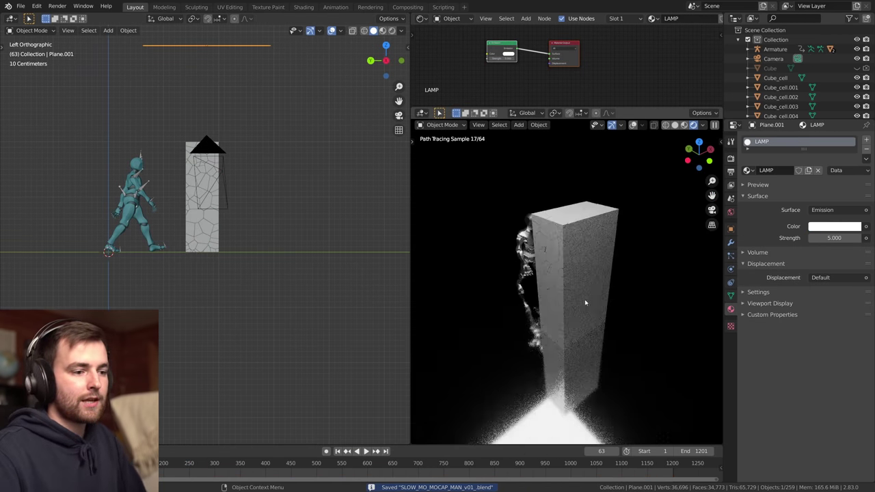
Lower the emissive plane closer above the pillar and mannequin, and check the new lighting on the mannequin up close.
{"action": "middle_click_drag", "start_coordinate": [585, 303], "coordinate": [626, 291]}
{"action": "middle_click_drag", "start_coordinate": [268, 106], "coordinate": [275, 259]}
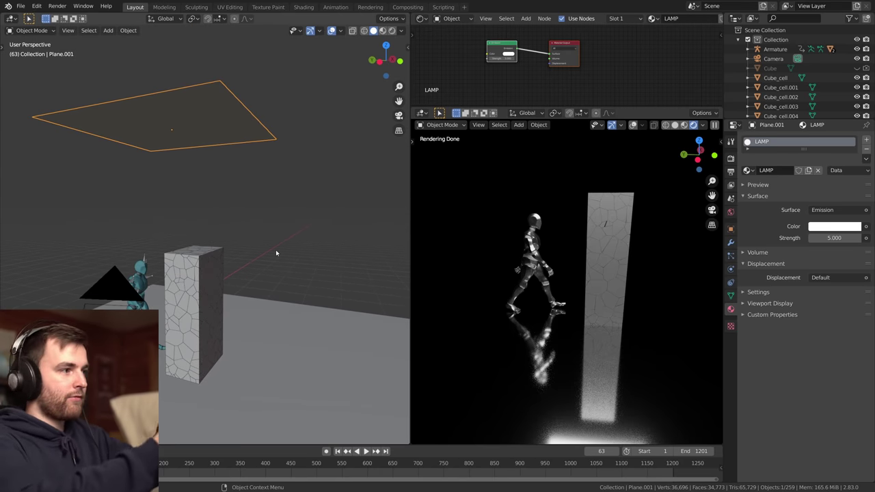
{"action": "middle_click_drag", "start_coordinate": [276, 253], "coordinate": [278, 216]}
{"action": "key", "text": "KP_3"}
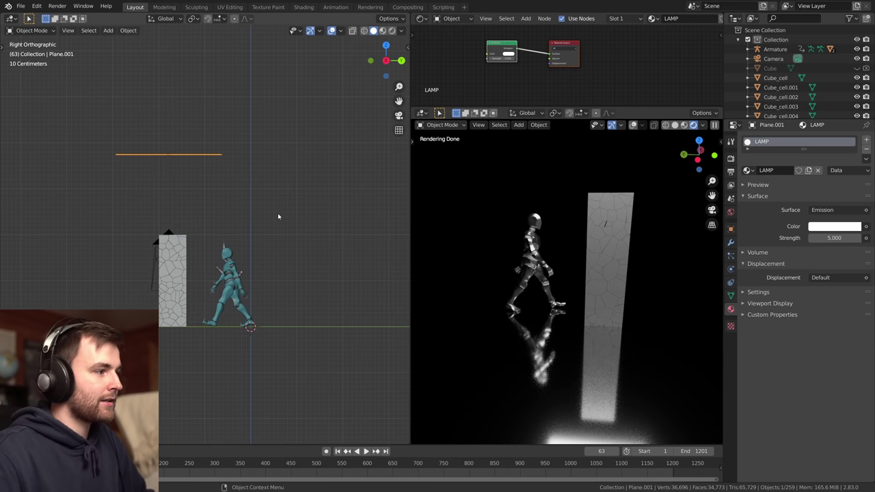
{"action": "scroll", "coordinate": [278, 216], "scroll_direction": "up", "scroll_amount": 3}
{"action": "key", "text": "g"}
{"action": "left_click", "coordinate": [280, 229]}
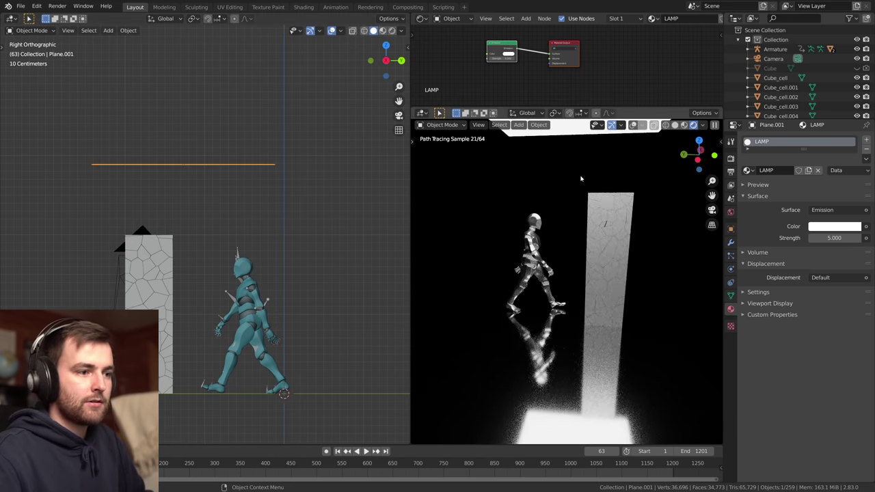
{"action": "scroll", "coordinate": [585, 259], "scroll_direction": "up", "scroll_amount": 7}
{"action": "middle_click_drag", "start_coordinate": [510, 219], "coordinate": [545, 268], "text": "shift"}
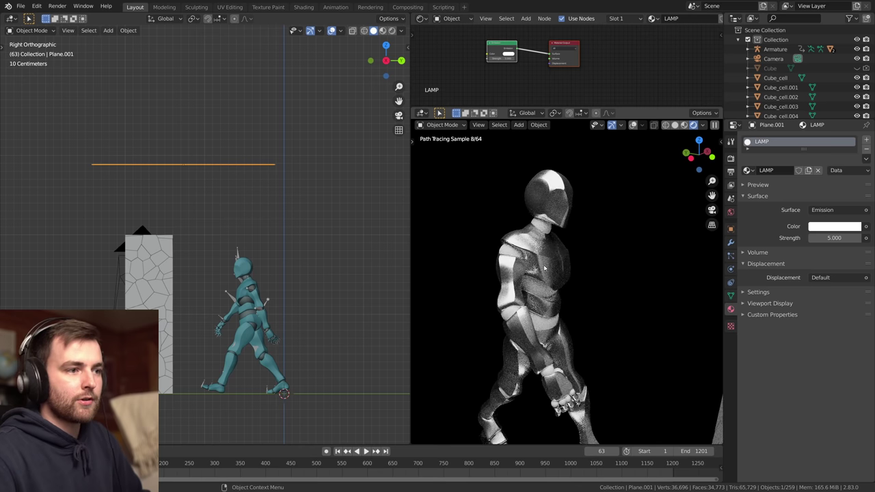
{"action": "middle_click_drag", "start_coordinate": [607, 272], "coordinate": [574, 297]}
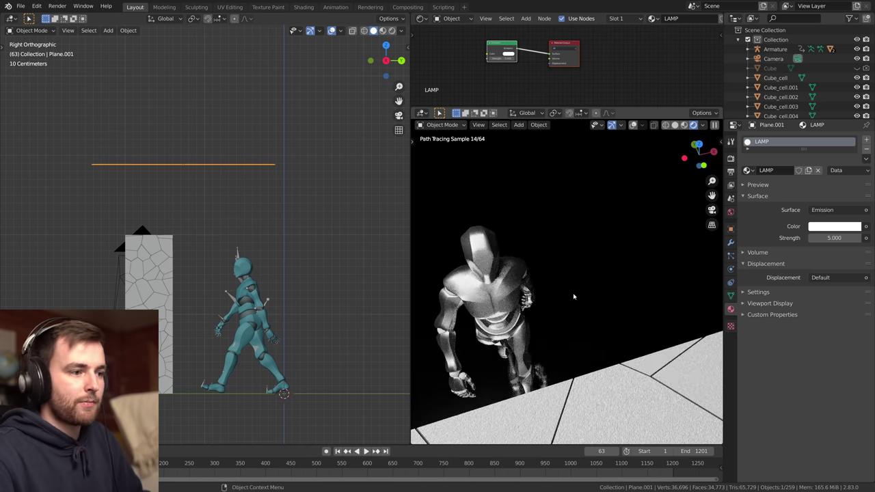
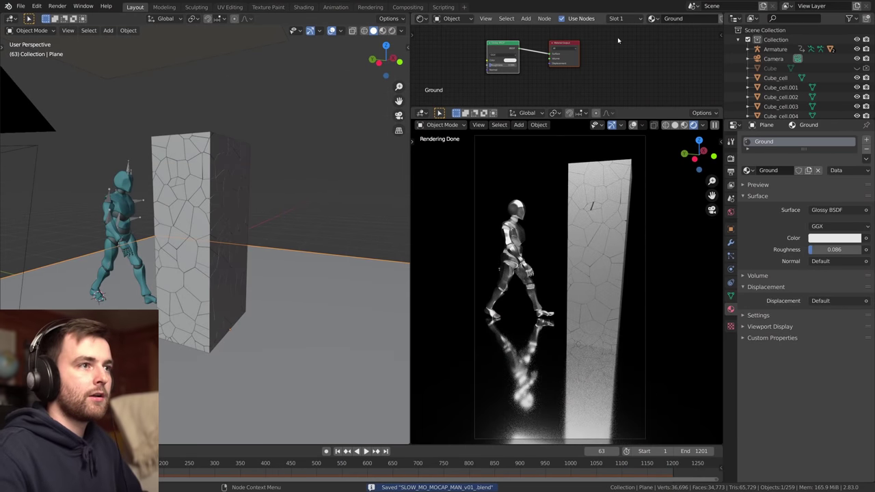
Copy the texture coordinate, mapping, noise texture and displacement nodes from the pillar's Inside material into the Ground material.
{"action": "left_click", "coordinate": [179, 151]}
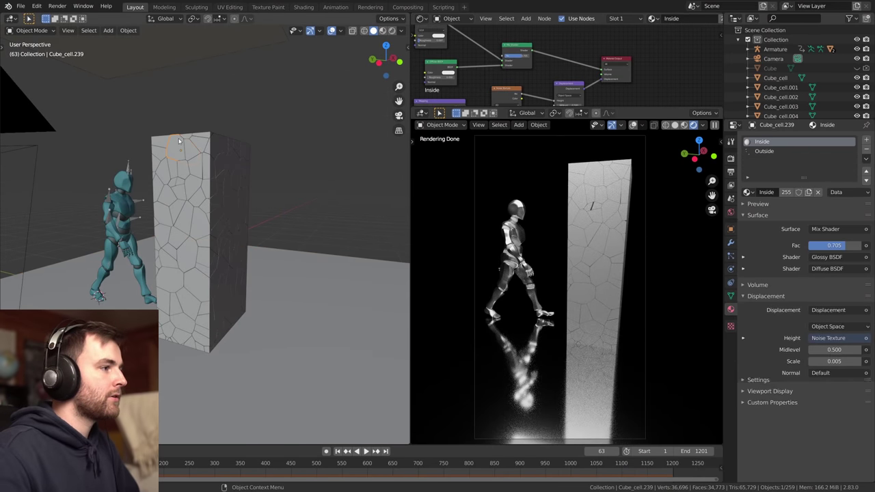
{"action": "middle_click_drag", "start_coordinate": [574, 97], "coordinate": [596, 57]}
{"action": "scroll", "coordinate": [596, 58], "scroll_direction": "down", "scroll_amount": 1}
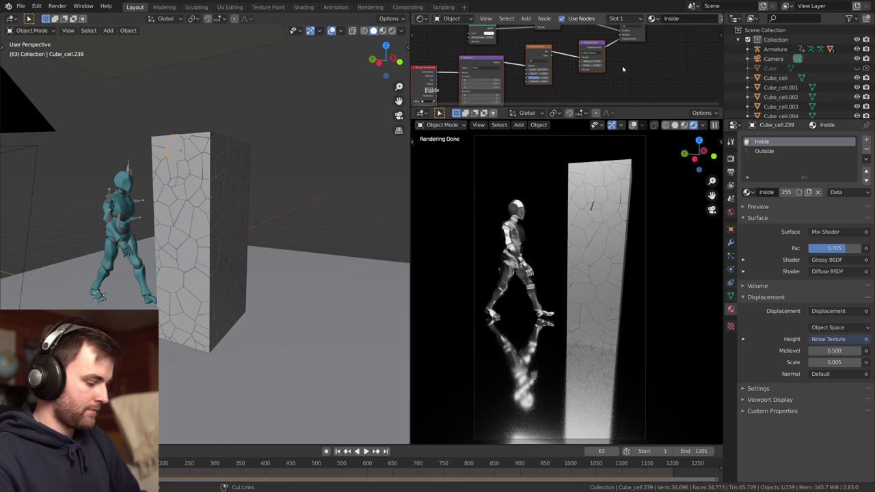
{"action": "left_click", "coordinate": [321, 287]}
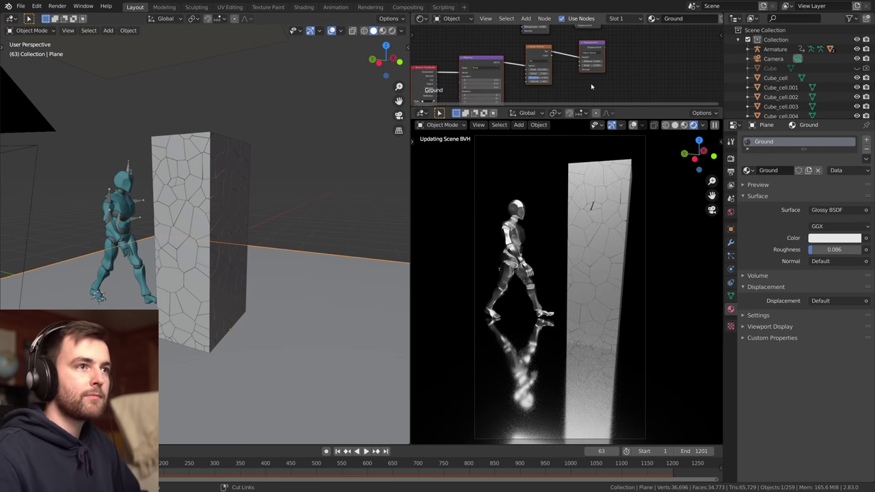
Connect the Displacement node to the displacement input of the Ground material's output.
{"action": "key", "text": "ctrl+space"}
{"action": "scroll", "coordinate": [657, 158], "scroll_direction": "up", "scroll_amount": 5}
{"action": "scroll", "coordinate": [658, 158], "scroll_direction": "down", "scroll_amount": 1}
{"action": "middle_click_drag", "start_coordinate": [659, 158], "coordinate": [582, 216]}
{"action": "left_click_drag", "start_coordinate": [411, 103], "coordinate": [661, 140]}
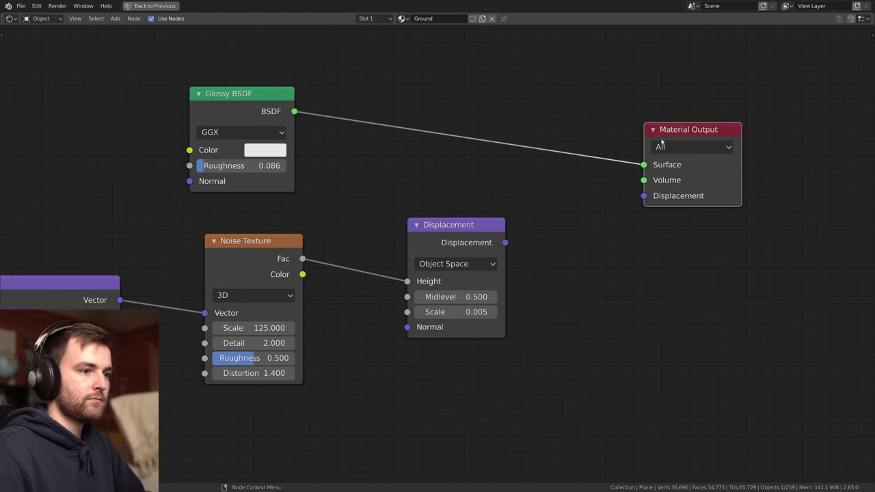
{"action": "left_click_drag", "start_coordinate": [633, 205], "coordinate": [643, 196]}
Move the Texture Coordinate, Mapping and Noise Texture nodes away from the Displacement node to make room between them.
{"action": "middle_click_drag", "start_coordinate": [403, 199], "coordinate": [550, 164]}
{"action": "scroll", "coordinate": [591, 160], "scroll_direction": "down", "scroll_amount": 4}
{"action": "left_click_drag", "start_coordinate": [352, 174], "coordinate": [150, 285]}
{"action": "key", "text": "g"}
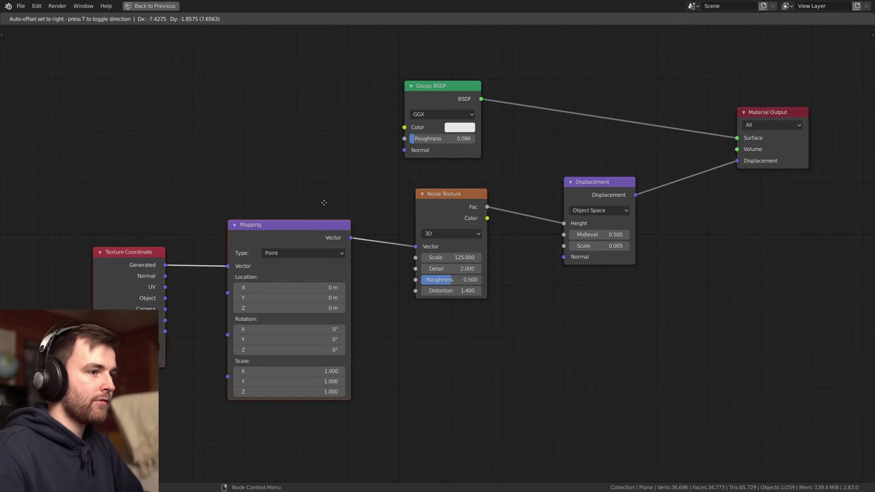
{"action": "left_click", "coordinate": [203, 200]}
{"action": "left_click", "coordinate": [468, 214]}
{"action": "left_click_drag", "start_coordinate": [469, 214], "coordinate": [349, 253]}
Insert a Voronoi Texture node between the Noise Texture and Displacement nodes of the Ground material.
{"action": "key", "text": "shift+a"}
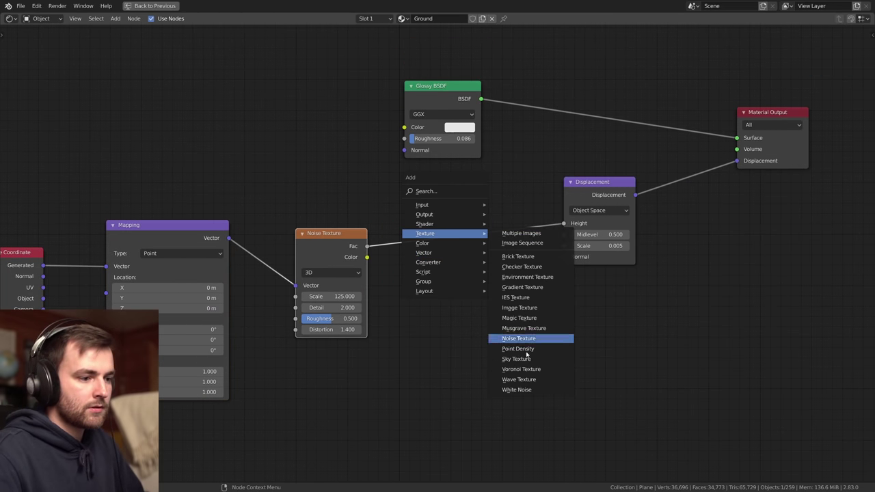
{"action": "left_click", "coordinate": [520, 369]}
{"action": "left_click", "coordinate": [479, 225]}
{"action": "key", "text": "ctrl+space"}
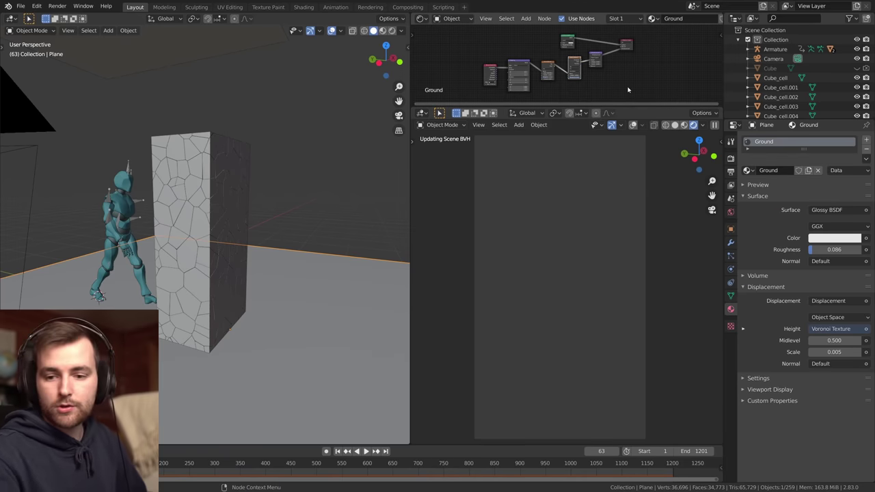
Feed the Displacement node's height from the Voronoi Texture's Distance output in the Ground material.
{"action": "scroll", "coordinate": [623, 79], "scroll_direction": "up", "scroll_amount": 7}
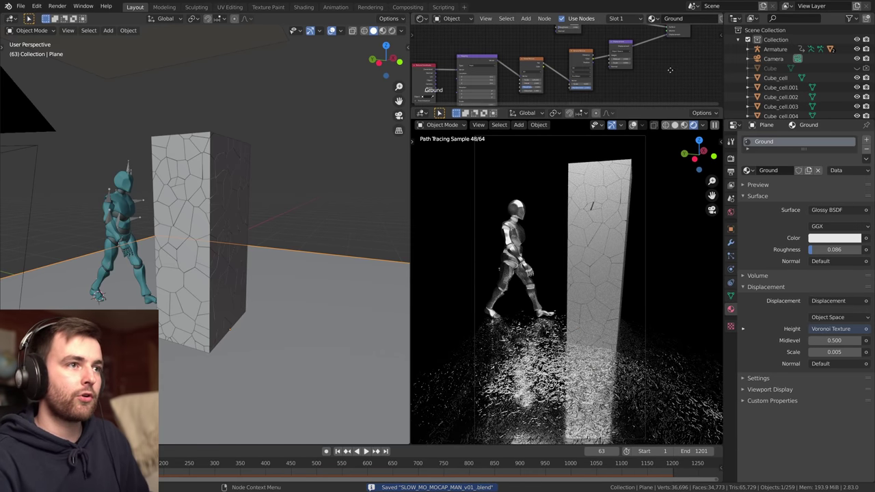
{"action": "middle_click_drag", "start_coordinate": [670, 70], "coordinate": [636, 76]}
{"action": "scroll", "coordinate": [574, 70], "scroll_direction": "up", "scroll_amount": 5}
{"action": "left_click_drag", "start_coordinate": [553, 63], "coordinate": [553, 58], "text": "ctrl"}
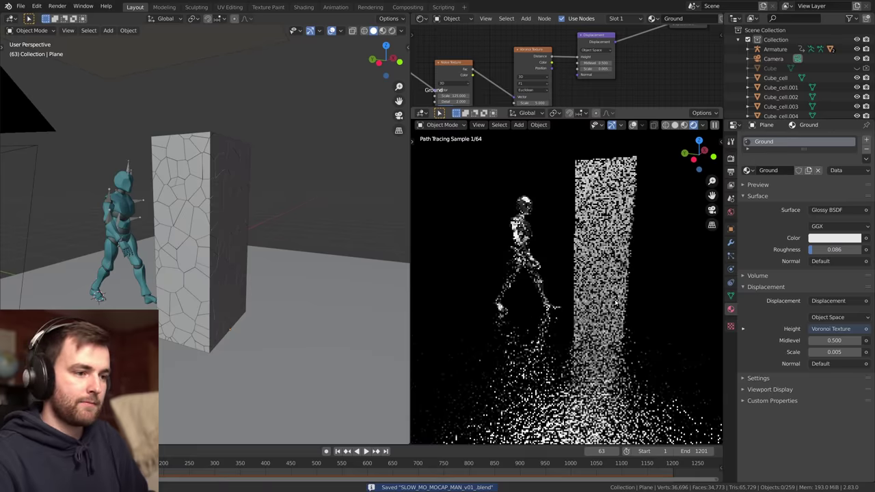
Examine the rendered ground displacement up close around the mannequin's feet, save the file and return to the camera view.
{"action": "key", "text": "ctrl+space"}
{"action": "scroll", "coordinate": [614, 301], "scroll_direction": "up", "scroll_amount": 3}
{"action": "middle_click_drag", "start_coordinate": [479, 329], "coordinate": [502, 275], "text": "shift"}
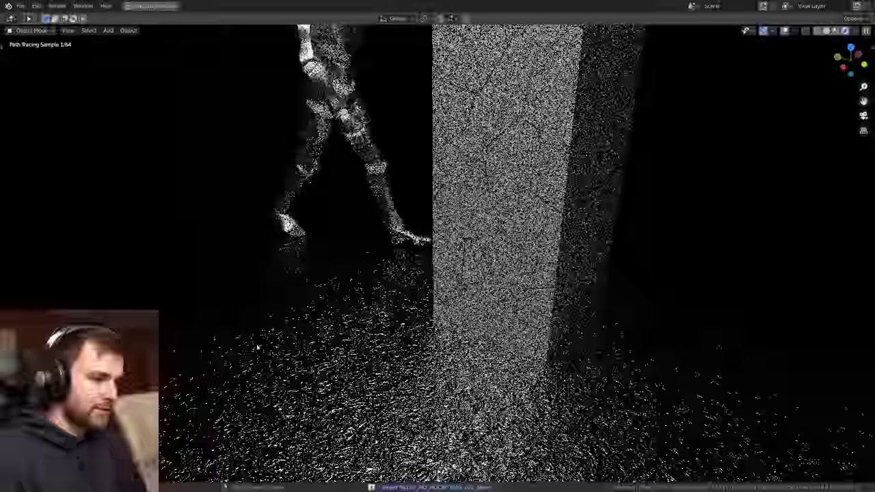
{"action": "scroll", "coordinate": [502, 274], "scroll_direction": "up", "scroll_amount": 4}
{"action": "scroll", "coordinate": [437, 253], "scroll_direction": "down", "scroll_amount": 5}
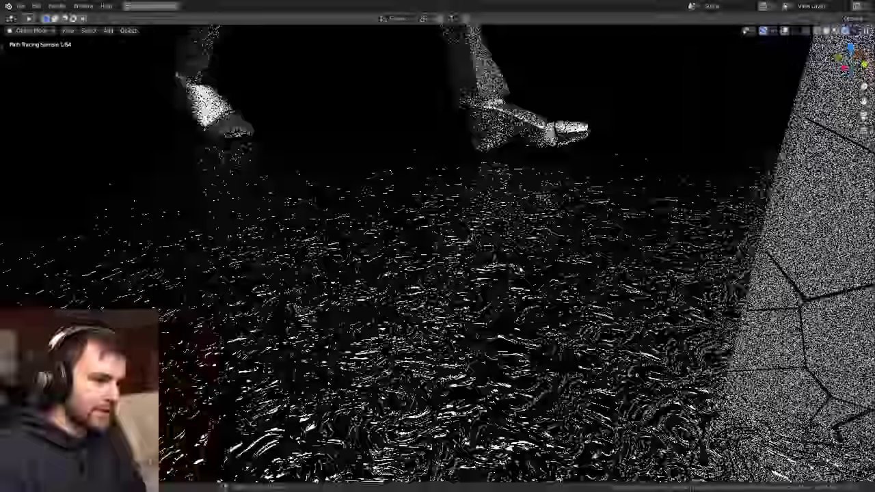
{"action": "key", "text": "ctrl+s"}
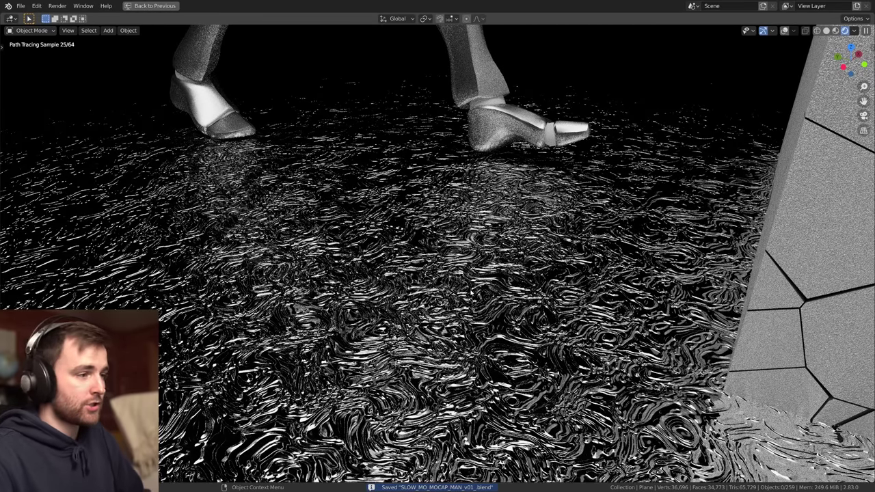
{"action": "key", "text": "ctrl+space"}
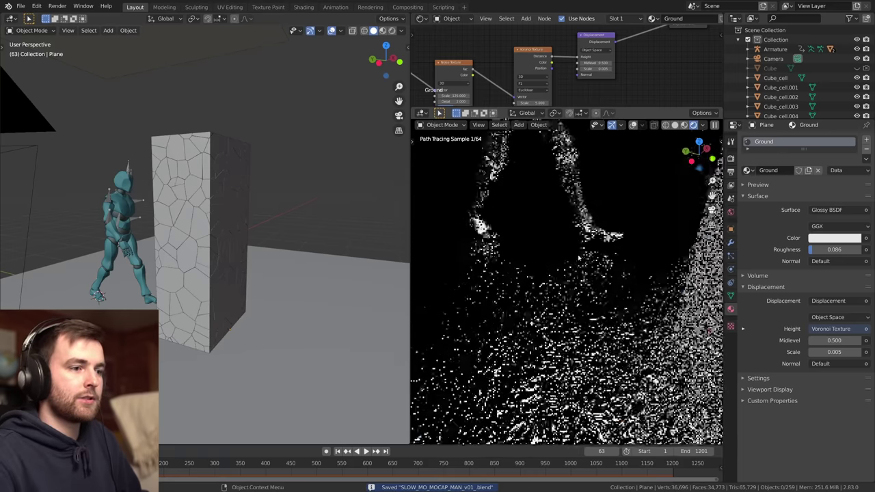
{"action": "scroll", "coordinate": [579, 283], "scroll_direction": "down", "scroll_amount": 5}
{"action": "key", "text": "KP_0"}
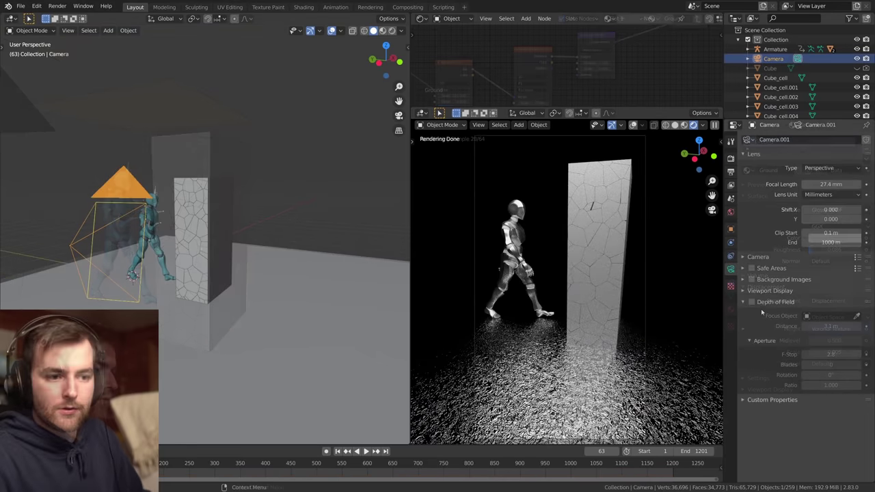
Enable depth of field on the camera, limit the rendered preview to the camera frame and save the file.
{"action": "left_click", "coordinate": [752, 302]}
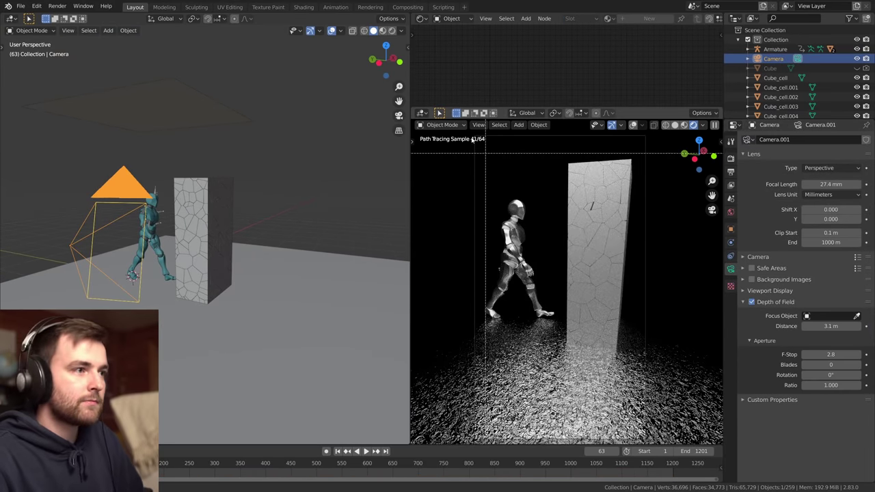
{"action": "left_click_drag", "start_coordinate": [468, 133], "coordinate": [665, 443]}
{"action": "key", "text": "ctrl+s"}
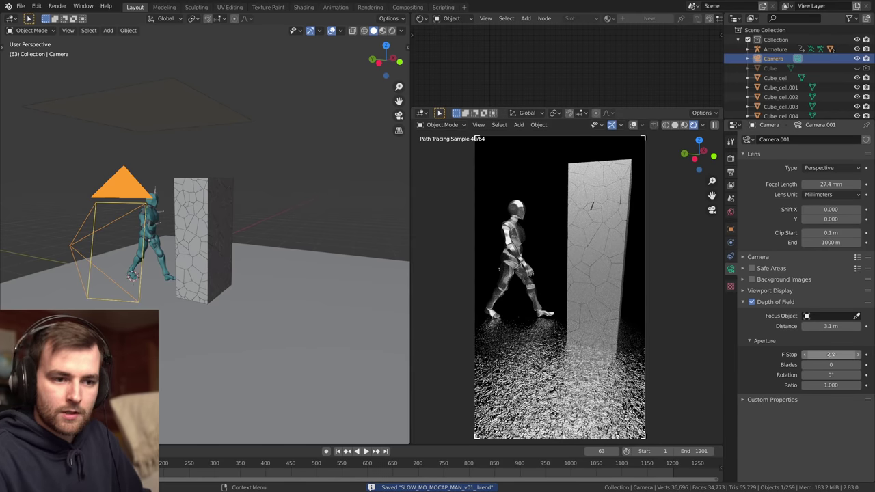
Set the camera aperture's F-Stop to 0.5 and its ratio to 2.
{"action": "type", "text": "0.5"}
{"action": "key", "text": "Return"}
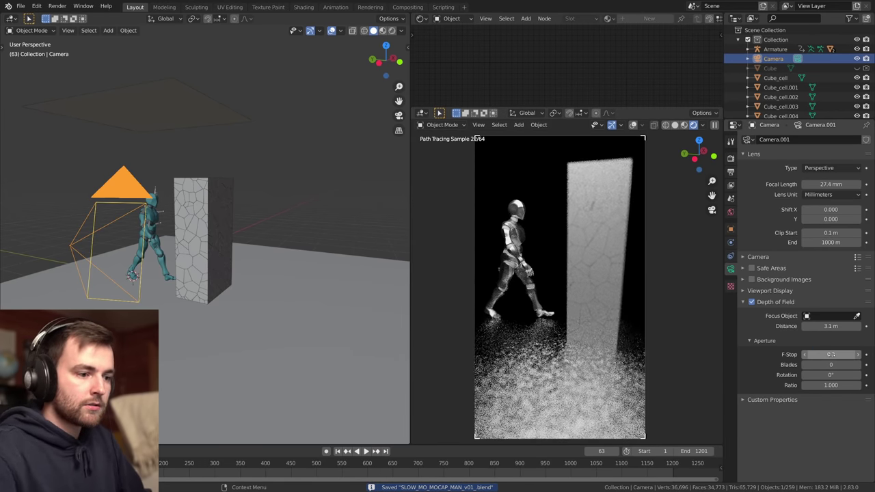
{"action": "key", "text": "Return"}
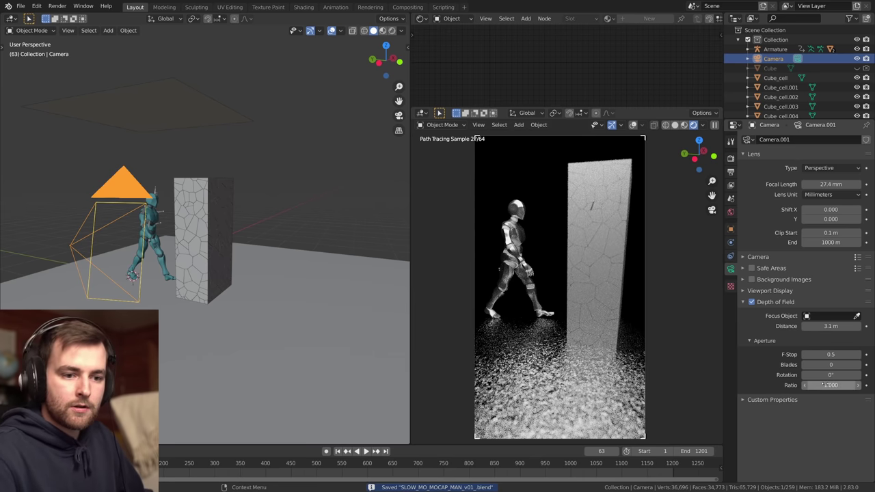
{"action": "double_click", "coordinate": [825, 385]}
{"action": "type", "text": "2"}
{"action": "key", "text": "Return"}
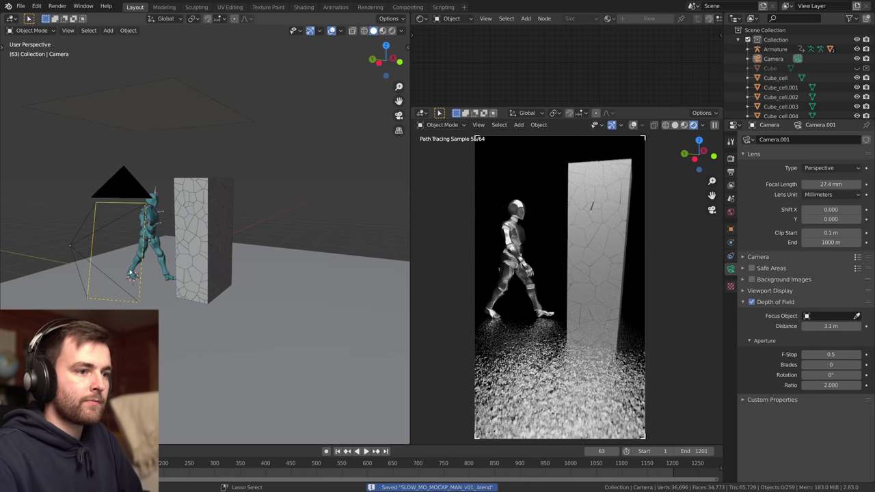
Check the camera's depth of field and the mannequin against the shattering pillar at frames 220 and 175.
{"action": "left_click", "coordinate": [174, 462]}
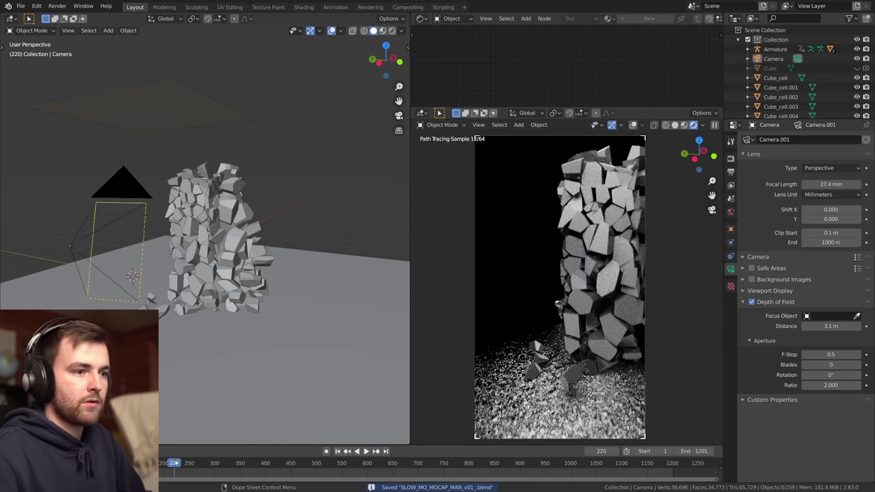
{"action": "left_click", "coordinate": [140, 462]}
{"action": "key", "text": "space"}
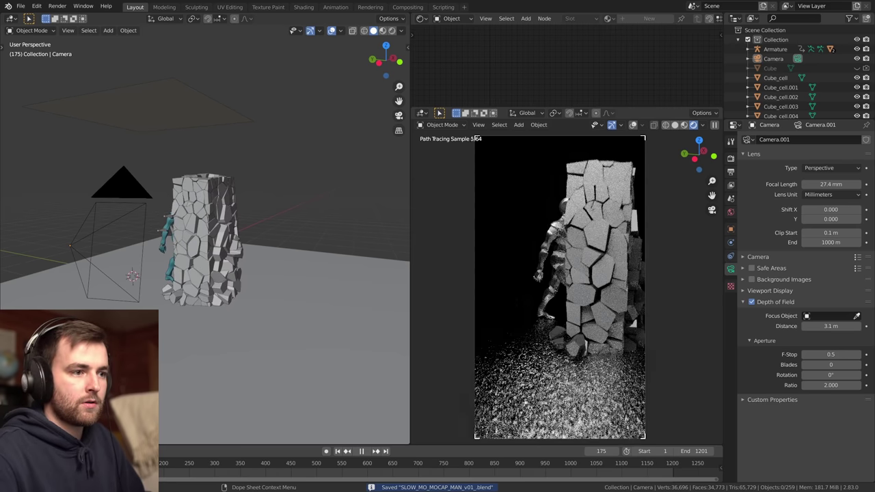
{"action": "left_click", "coordinate": [130, 178]}
{"action": "middle_click_drag", "start_coordinate": [188, 179], "coordinate": [234, 200]}
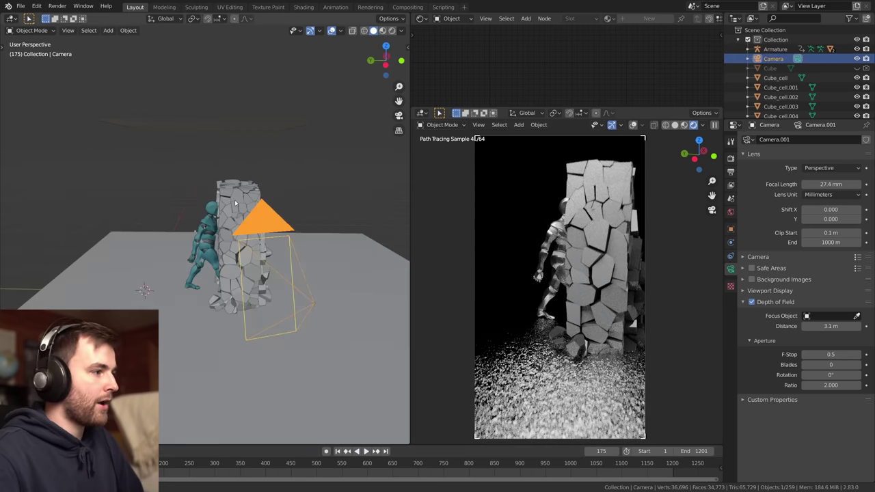
{"action": "scroll", "coordinate": [235, 200], "scroll_direction": "up", "scroll_amount": 6}
{"action": "middle_click_drag", "start_coordinate": [209, 273], "coordinate": [201, 236]}
Return to the first frame and open the mannequin's body mesh for editing, close to the head.
{"action": "key", "text": "shift+Left"}
{"action": "scroll", "coordinate": [225, 296], "scroll_direction": "down", "scroll_amount": 3}
{"action": "middle_click_drag", "start_coordinate": [225, 296], "coordinate": [212, 251]}
{"action": "left_click", "coordinate": [130, 150]}
{"action": "key", "text": "Tab"}
{"action": "middle_click_drag", "start_coordinate": [237, 197], "coordinate": [223, 248]}
{"action": "scroll", "coordinate": [182, 210], "scroll_direction": "up", "scroll_amount": 6}
Select the four vertices of one polygon on the mannequin's face, snap the 3D cursor to them and leave mesh editing.
{"action": "left_click", "coordinate": [162, 130]}
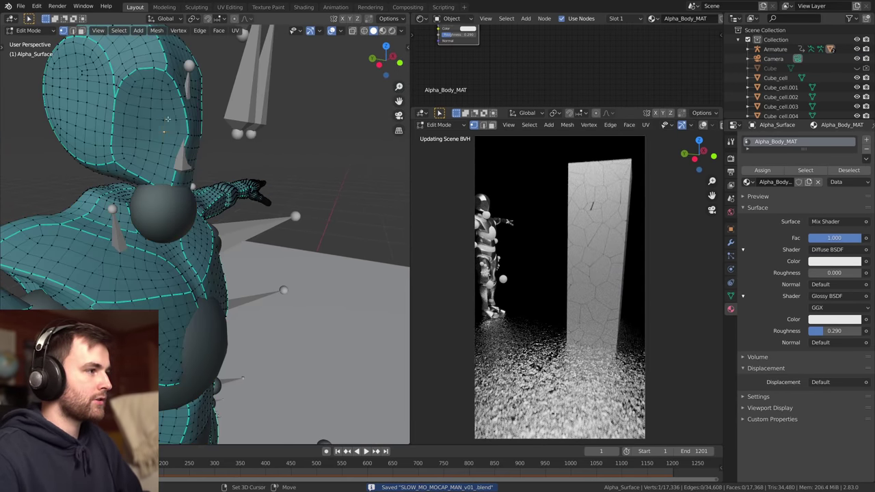
{"action": "left_click", "coordinate": [163, 120], "text": "shift"}
{"action": "left_click", "coordinate": [177, 120], "text": "shift"}
{"action": "left_click", "coordinate": [178, 134], "text": "shift"}
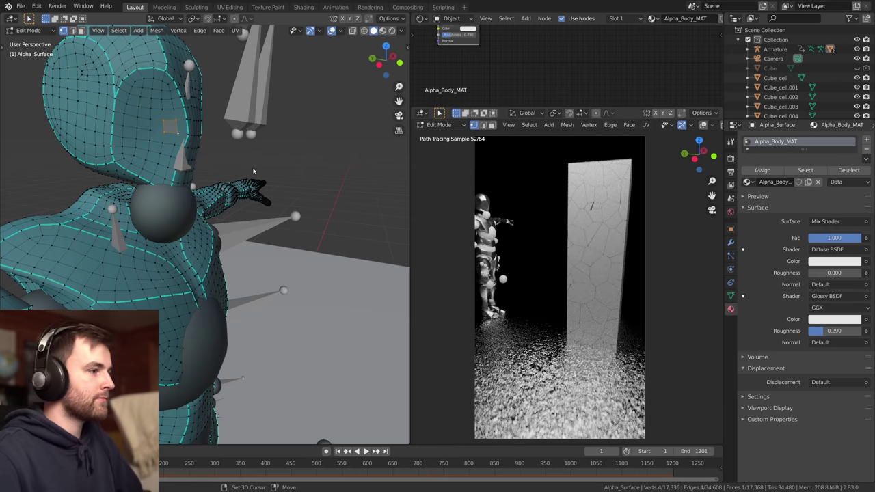
{"action": "key", "text": "shift+s"}
{"action": "left_click", "coordinate": [253, 220]}
{"action": "key", "text": "Tab"}
Add a plain axes empty at the 3D cursor.
{"action": "scroll", "coordinate": [286, 155], "scroll_direction": "down", "scroll_amount": 3}
{"action": "key", "text": "shift+a"}
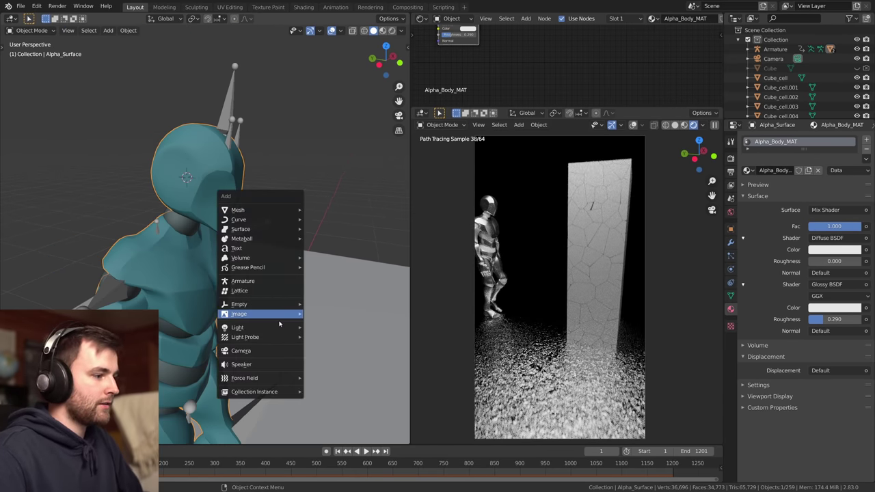
{"action": "mouse_move", "coordinate": [256, 306]}
{"action": "left_click", "coordinate": [346, 304]}
Move the empty horizontally and vertically from the 3D cursor onto the front of the mannequin's head.
{"action": "key", "text": "g"}
{"action": "key", "text": "shift+z"}
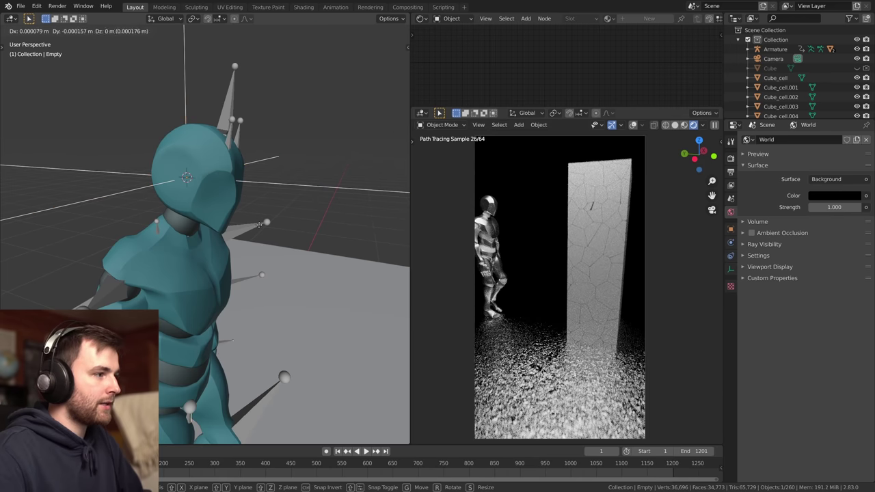
{"action": "left_click", "coordinate": [297, 231]}
{"action": "key", "text": "g"}
{"action": "key", "text": "z"}
{"action": "left_click", "coordinate": [299, 246]}
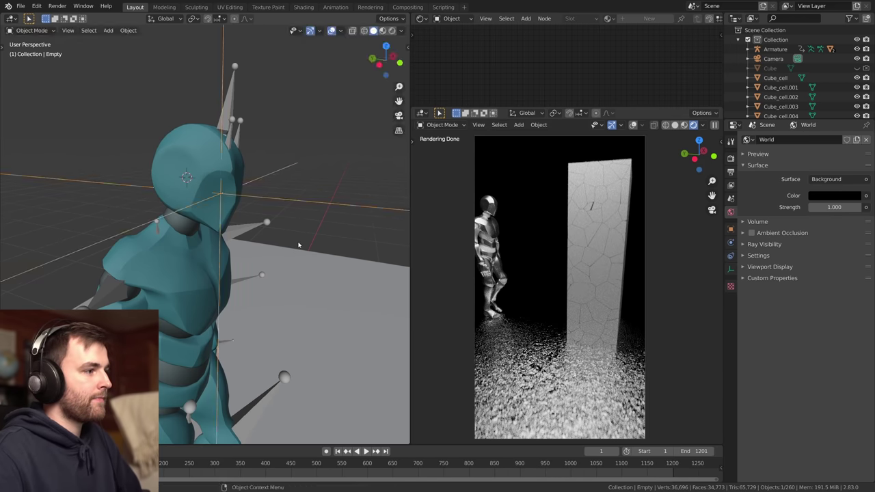
{"action": "key", "text": "g"}
{"action": "key", "text": "shift+z"}
{"action": "left_click", "coordinate": [292, 242]}
Parent the empty to the mannequin's body mesh with the Vertex (Triangle) option.
{"action": "scroll", "coordinate": [292, 242], "scroll_direction": "up", "scroll_amount": 7}
{"action": "scroll", "coordinate": [277, 215], "scroll_direction": "down", "scroll_amount": 4}
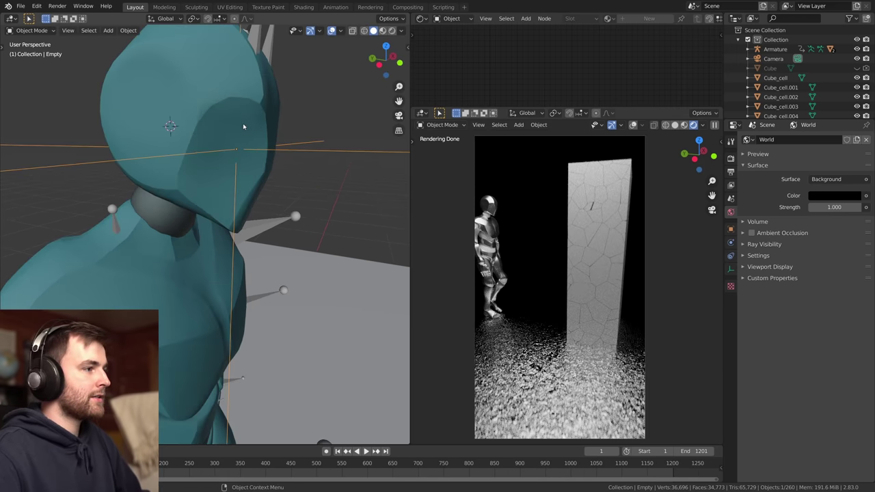
{"action": "left_click", "coordinate": [241, 127]}
{"action": "key", "text": "Tab"}
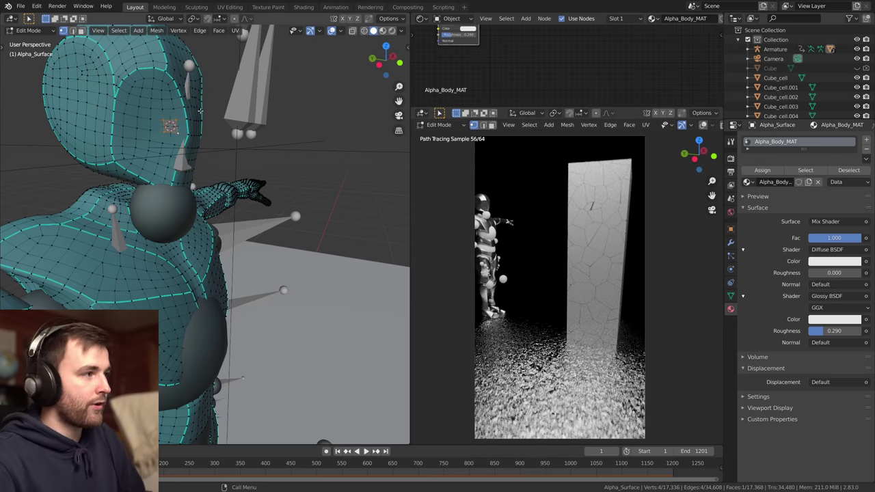
{"action": "key", "text": "Tab"}
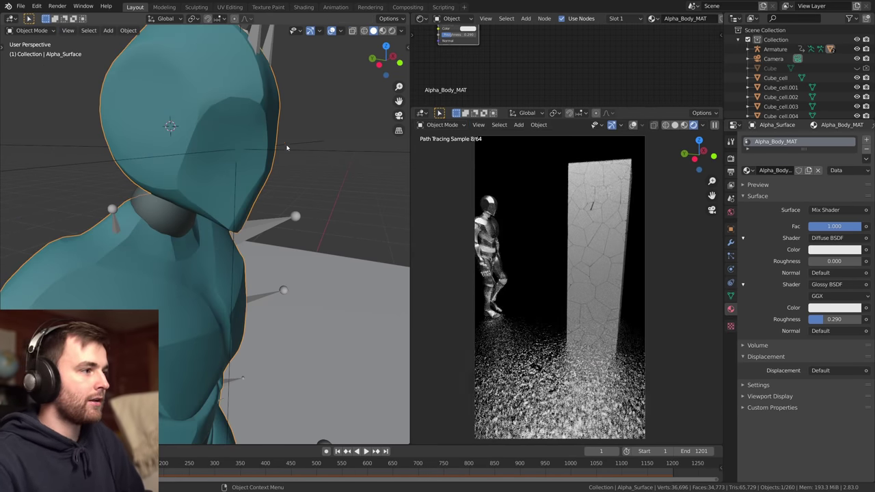
{"action": "left_click", "coordinate": [326, 149]}
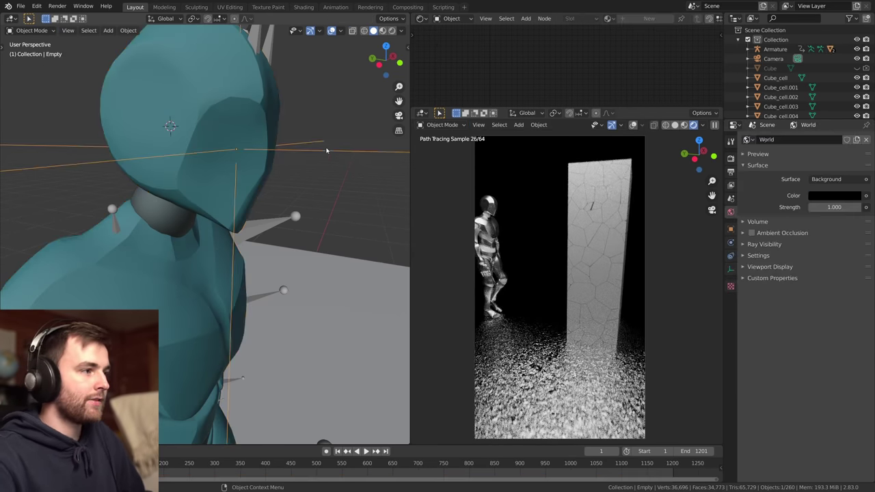
{"action": "left_click", "coordinate": [268, 131]}
{"action": "key", "text": "ctrl+p"}
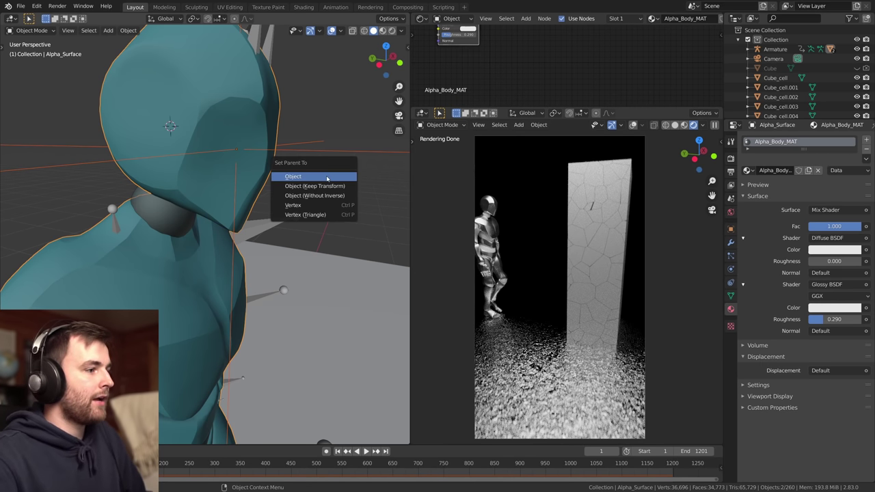
{"action": "left_click", "coordinate": [317, 215]}
{"action": "scroll", "coordinate": [307, 205], "scroll_direction": "down", "scroll_amount": 6}
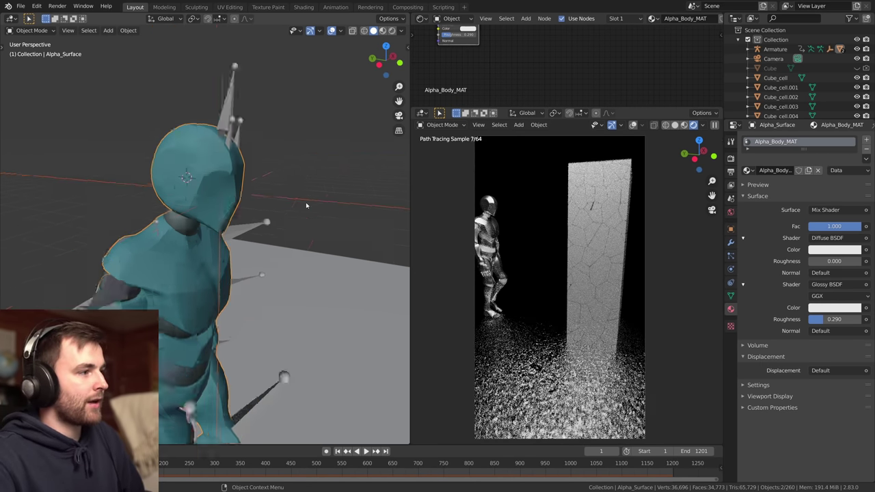
Select the empty, set the camera viewport to solid shading and save the file.
{"action": "left_click", "coordinate": [265, 183]}
{"action": "scroll", "coordinate": [267, 186], "scroll_direction": "up", "scroll_amount": 2}
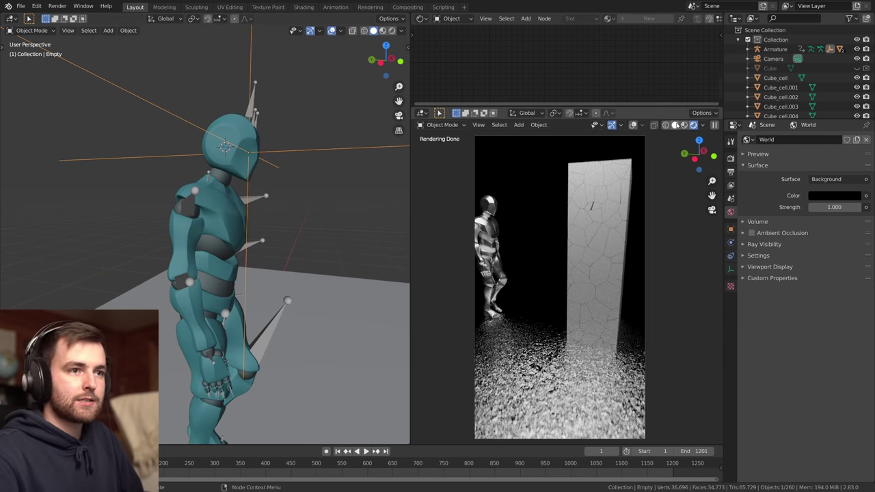
{"action": "left_click", "coordinate": [675, 125]}
{"action": "key", "text": "ctrl+s"}
Play the animation to check how the empty follows the mannequin's head, and go back to frame 20.
{"action": "key", "text": "ctrl+space"}
{"action": "scroll", "coordinate": [496, 227], "scroll_direction": "down", "scroll_amount": 5}
{"action": "key", "text": "space"}
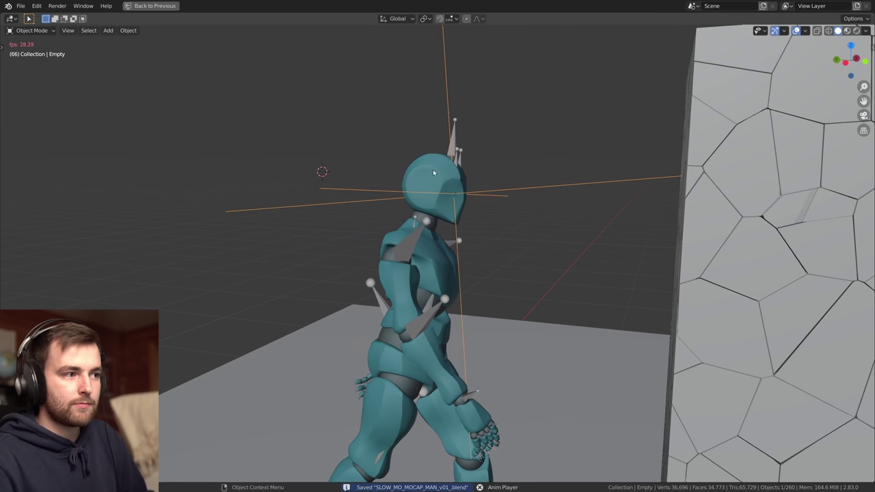
{"action": "key", "text": "space"}
{"action": "key", "text": "ctrl+space"}
{"action": "key", "text": "space"}
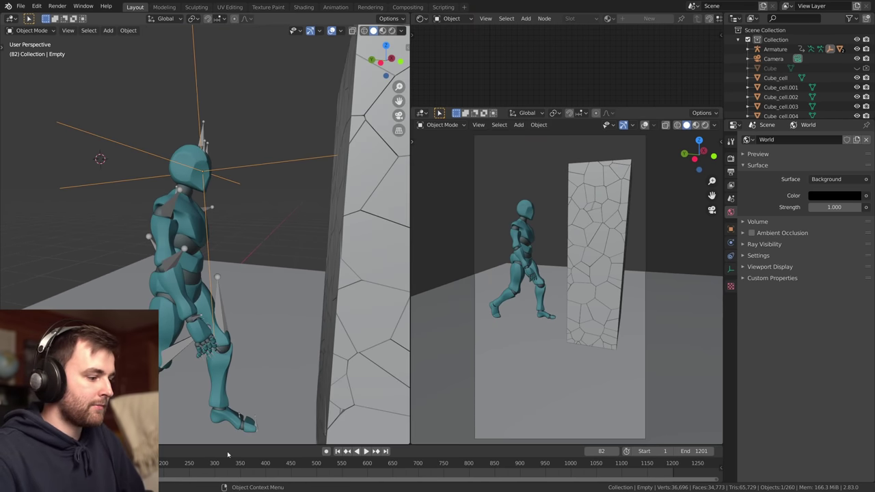
{"action": "key", "text": "space"}
{"action": "left_click_drag", "start_coordinate": [137, 463], "coordinate": [71, 464]}
{"action": "scroll", "coordinate": [240, 263], "scroll_direction": "down", "scroll_amount": 4}
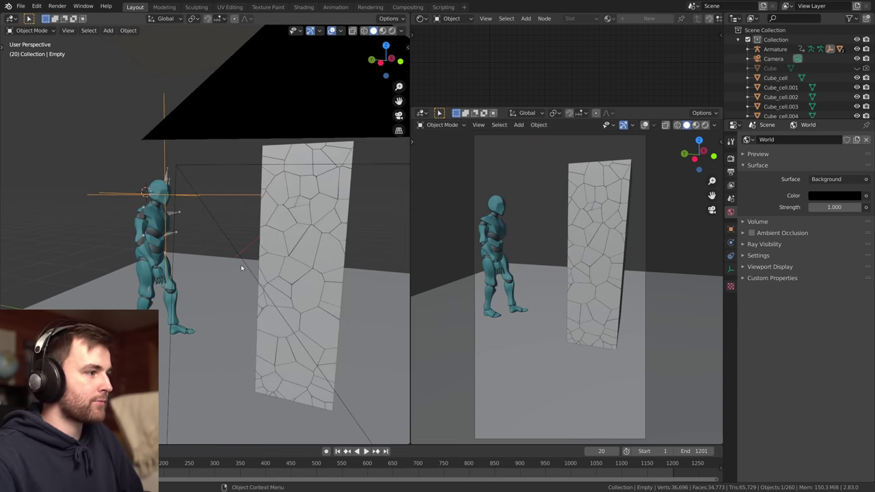
Save the file and set the empty as the camera's depth of field focus object.
{"action": "left_click", "coordinate": [240, 263]}
{"action": "key", "text": "ctrl+s"}
{"action": "scroll", "coordinate": [240, 263], "scroll_direction": "down", "scroll_amount": 2}
{"action": "middle_click_drag", "start_coordinate": [240, 263], "coordinate": [332, 133]}
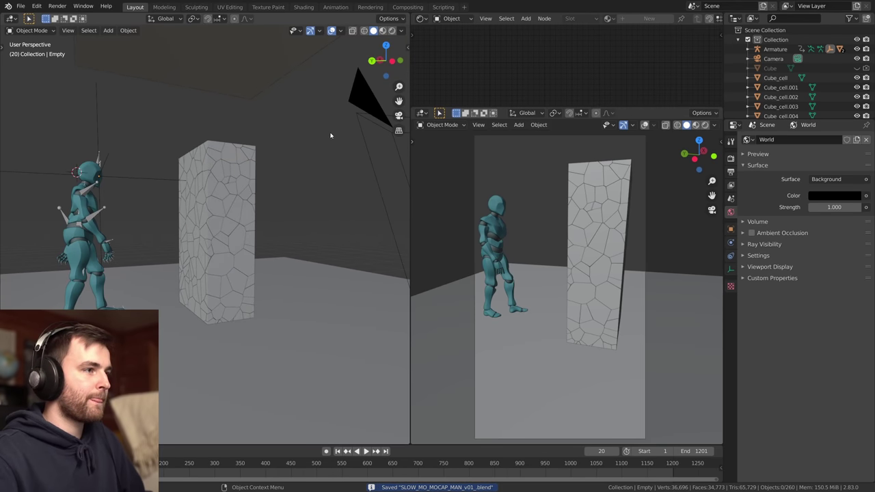
{"action": "left_click", "coordinate": [357, 115]}
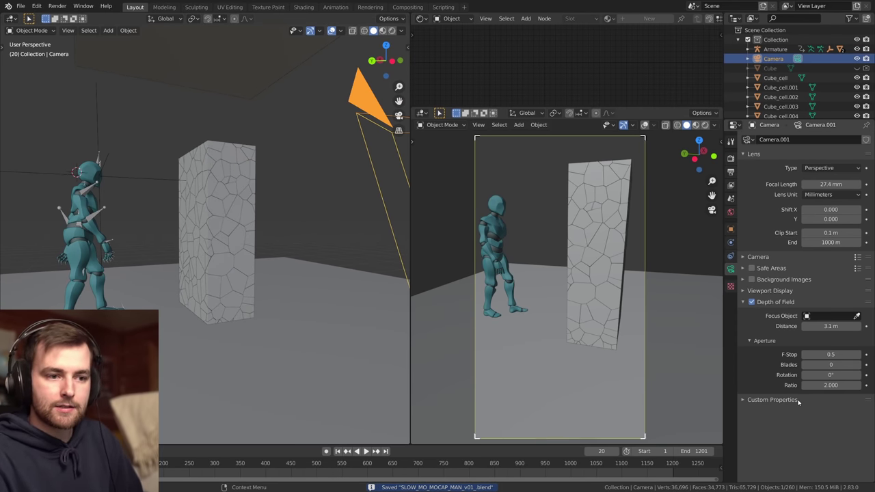
{"action": "left_click", "coordinate": [98, 101]}
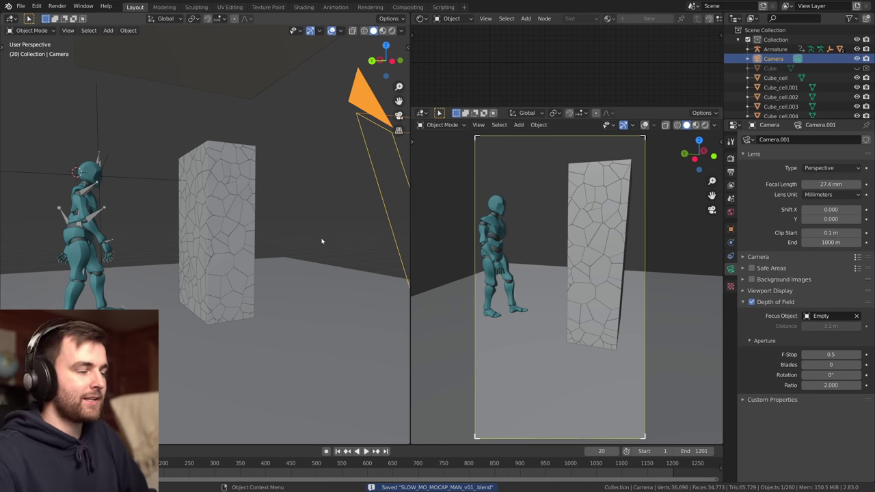
Examine the empty's position in front of the mannequin's face from close up and several angles.
{"action": "mouse_move", "coordinate": [319, 244]}
{"action": "middle_mouse_down"}
{"action": "mouse_move", "coordinate": [303, 228]}
{"action": "mouse_move", "coordinate": [317, 238]}
{"action": "middle_mouse_up"}
{"action": "left_click", "coordinate": [110, 158]}
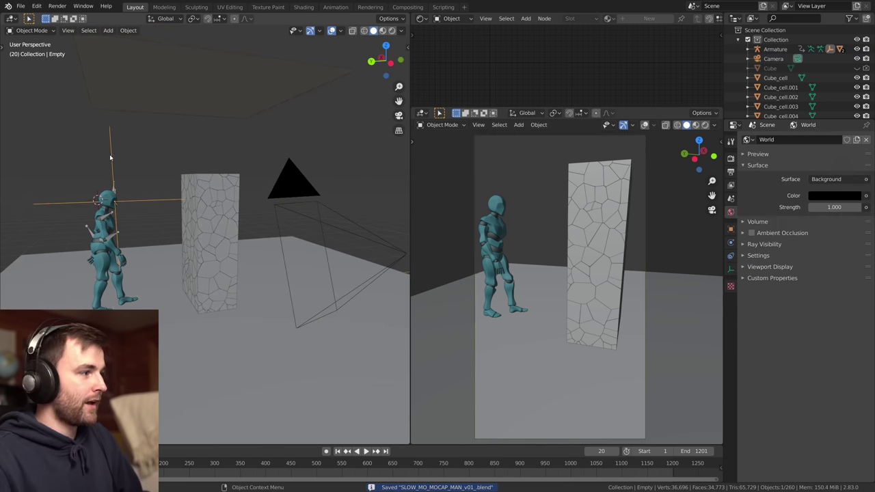
{"action": "middle_click_drag", "start_coordinate": [147, 226], "coordinate": [261, 238]}
{"action": "scroll", "coordinate": [175, 241], "scroll_direction": "up", "scroll_amount": 3}
{"action": "scroll", "coordinate": [244, 283], "scroll_direction": "up", "scroll_amount": 9}
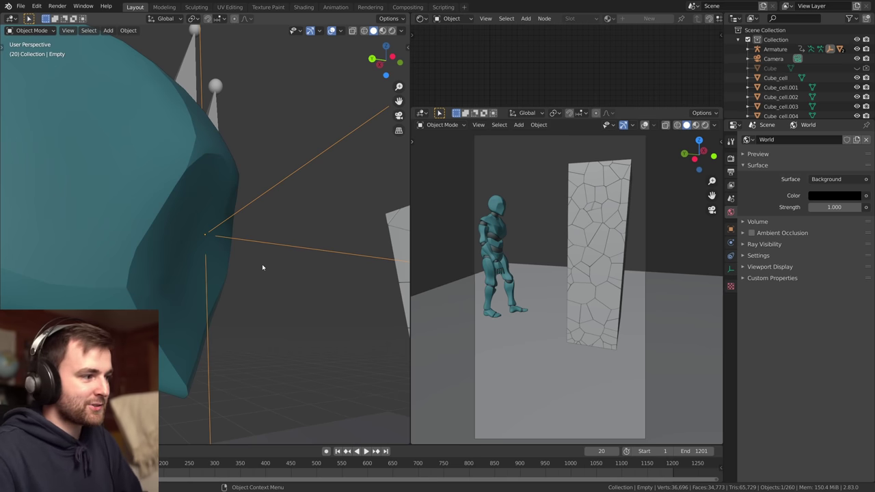
{"action": "middle_click_drag", "start_coordinate": [313, 247], "coordinate": [177, 276]}
{"action": "key", "text": "alt+a"}
{"action": "scroll", "coordinate": [266, 303], "scroll_direction": "down", "scroll_amount": 6}
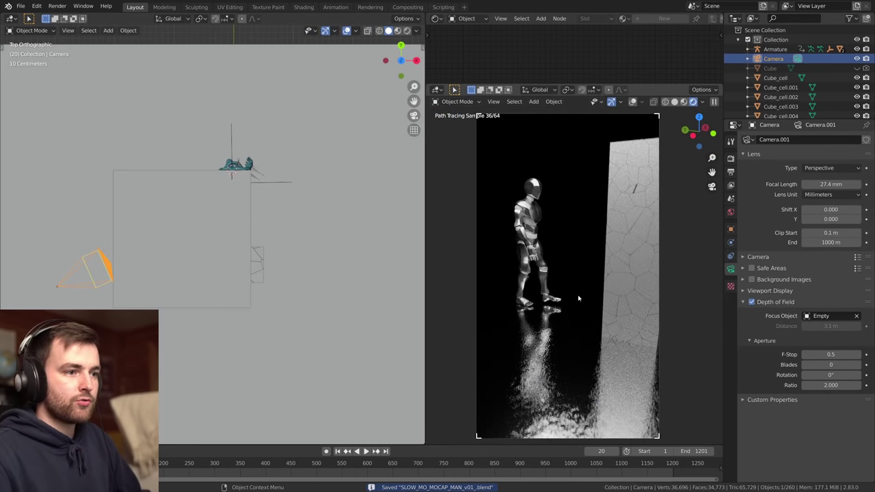
Raise the camera slightly along the Z axis and turn on automatic keyframing.
{"action": "key", "text": "g"}
{"action": "key", "text": "z"}
{"action": "left_click", "coordinate": [203, 239]}
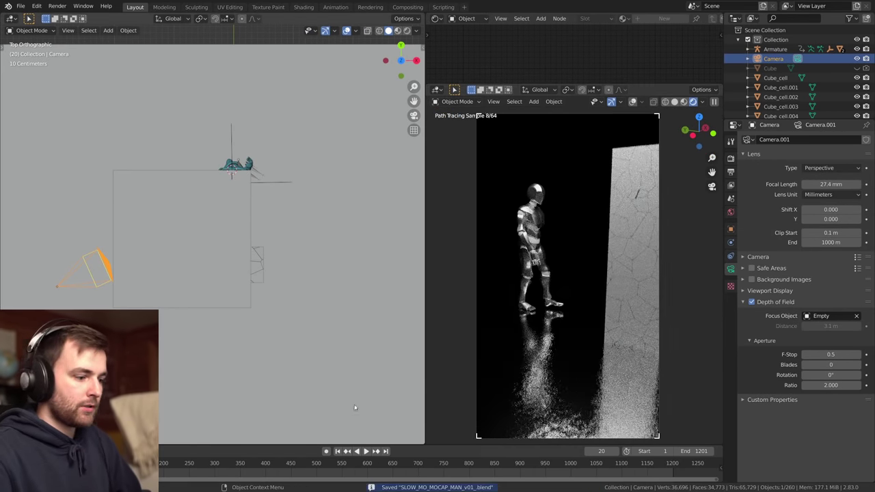
{"action": "left_click", "coordinate": [325, 451]}
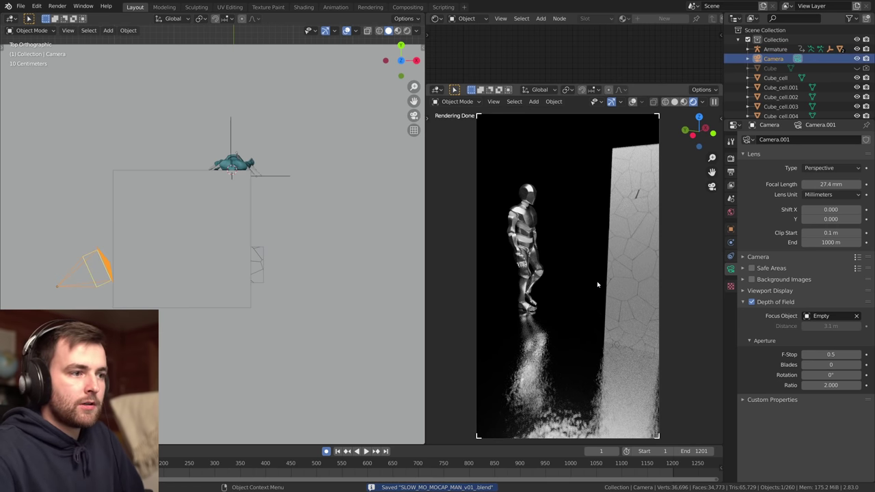
Keyframe the camera's starting view at frame 1 and re-aim it with walk navigation at frame 134 to frame the mannequin and wall.
{"action": "key", "text": "shift+grave"}
{"action": "key", "text": "space"}
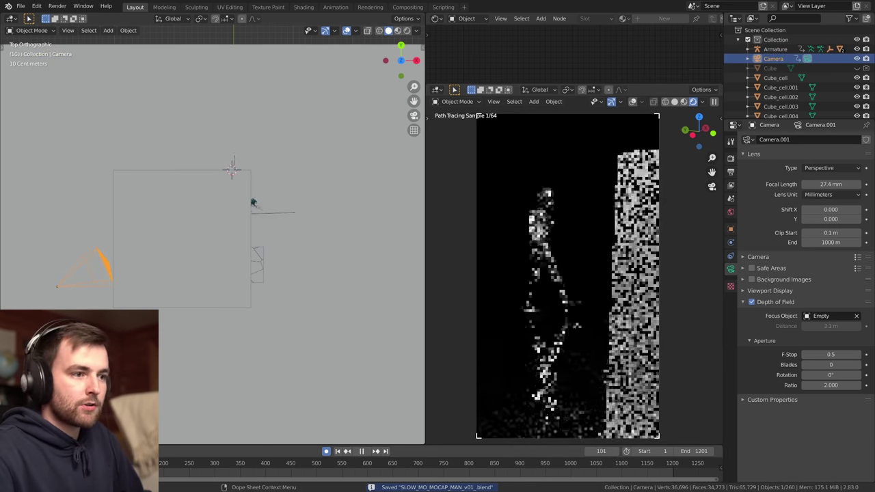
{"action": "key", "text": "space"}
{"action": "key", "text": "shift+grave"}
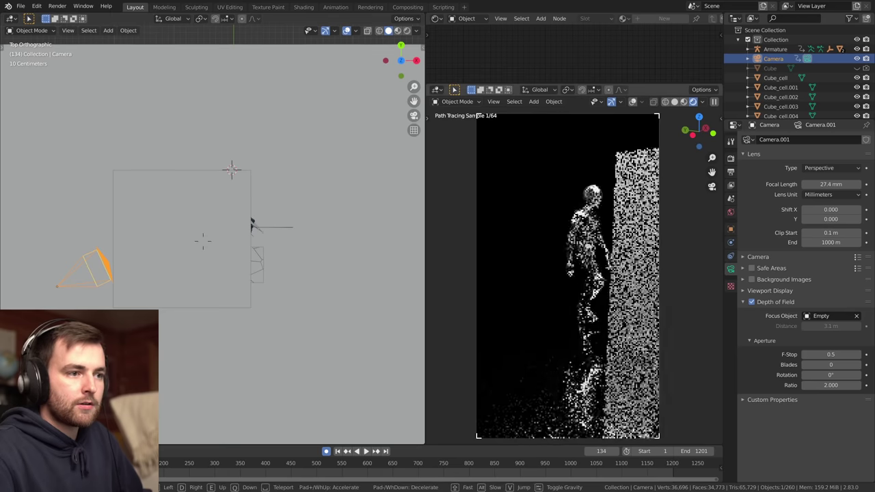
{"action": "key", "text": "Escape"}
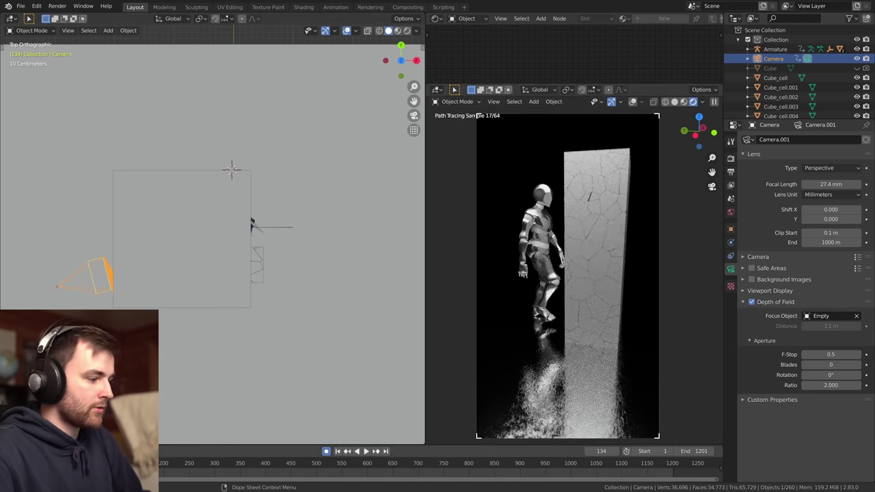
Re-aim the camera with walk navigation at frames 245 and 349 to follow the mannequin through the breaking wall.
{"action": "left_click_drag", "start_coordinate": [148, 466], "coordinate": [188, 466]}
{"action": "key", "text": "space"}
{"action": "key", "text": "shift+grave"}
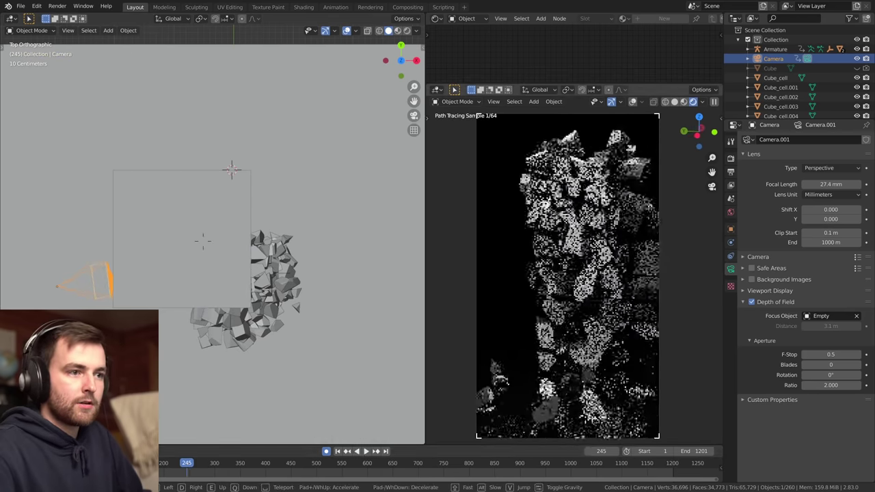
{"action": "left_click", "coordinate": [575, 273]}
{"action": "left_click_drag", "start_coordinate": [213, 465], "coordinate": [240, 465]}
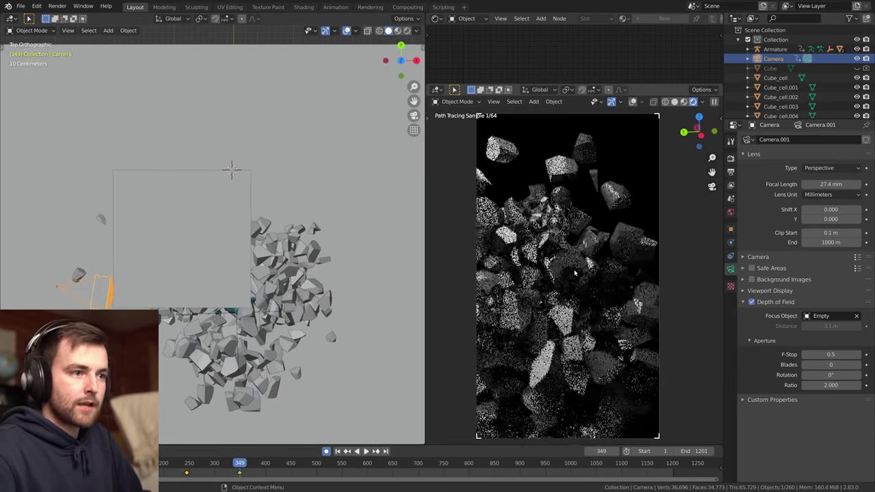
Re-aim the camera with walk navigation at frames 460 and 574 to keep the mannequin centred, and turn off automatic keyframing.
{"action": "left_click", "coordinate": [296, 464]}
{"action": "key", "text": "space"}
{"action": "key", "text": "space"}
{"action": "key", "text": "shift+grave"}
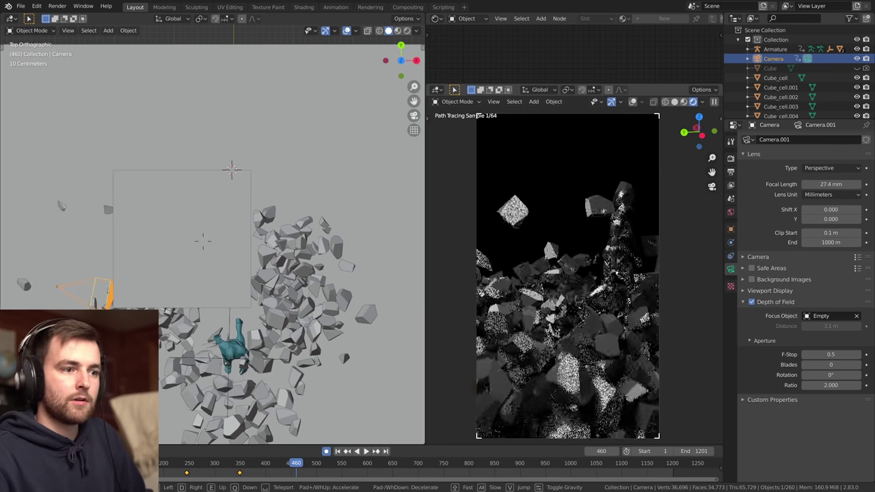
{"action": "left_click", "coordinate": [569, 276]}
{"action": "left_click_drag", "start_coordinate": [350, 465], "coordinate": [354, 465]}
{"action": "key", "text": "shift+grave"}
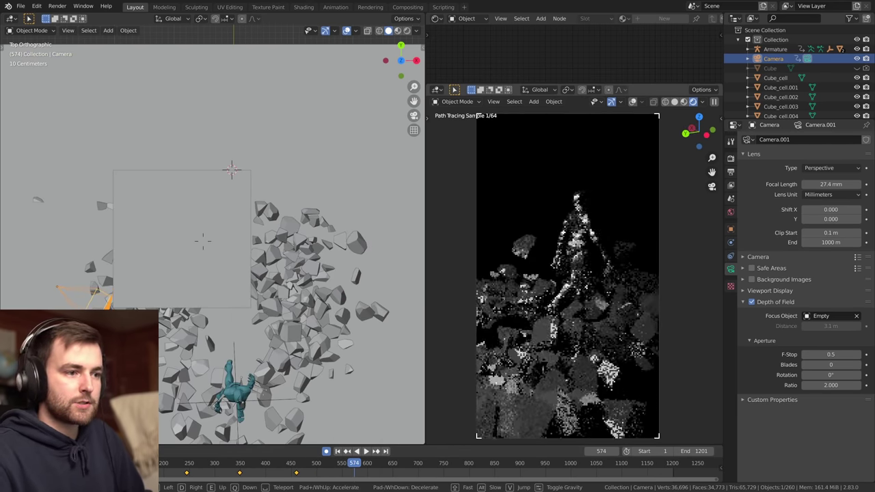
{"action": "left_click", "coordinate": [568, 276]}
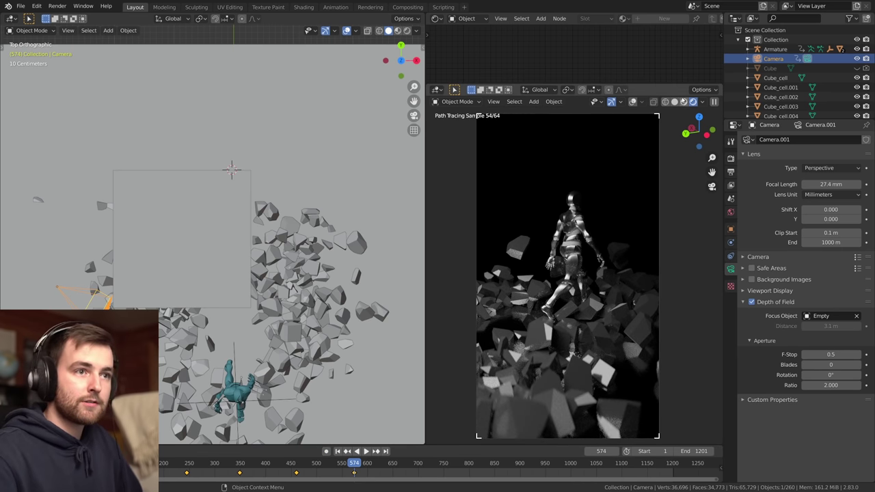
Switch the camera viewport to solid shading, save the file, and render frame 155 to inspect the result.
{"action": "left_click", "coordinate": [675, 102]}
{"action": "left_click_drag", "start_coordinate": [354, 464], "coordinate": [85, 464]}
{"action": "left_click", "coordinate": [256, 346]}
{"action": "key", "text": "ctrl+s"}
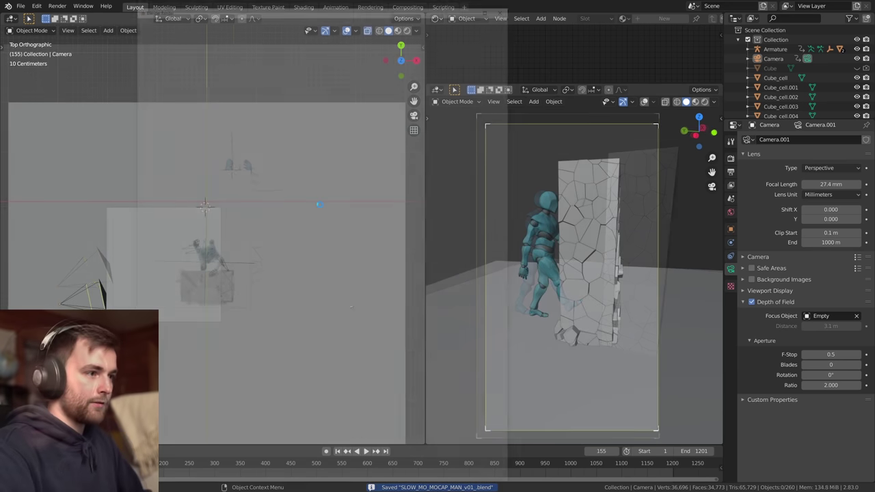
{"action": "key", "text": "F12"}
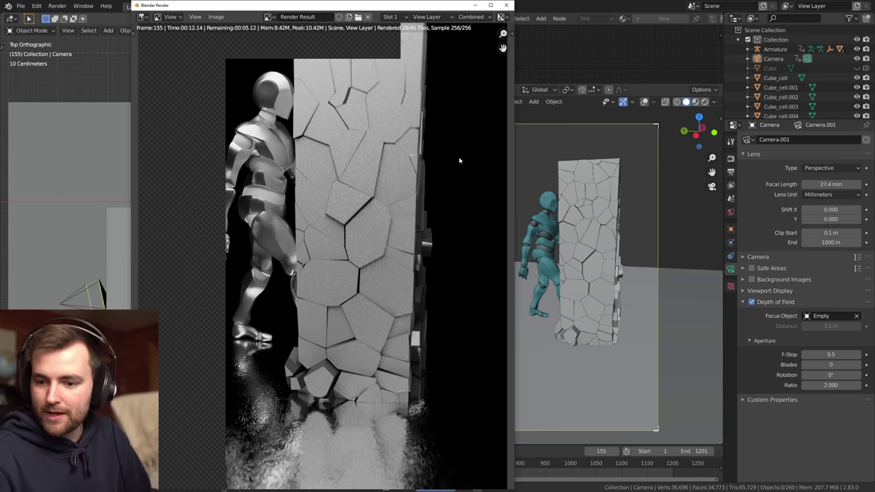
{"action": "scroll", "coordinate": [444, 157], "scroll_direction": "down", "scroll_amount": 2}
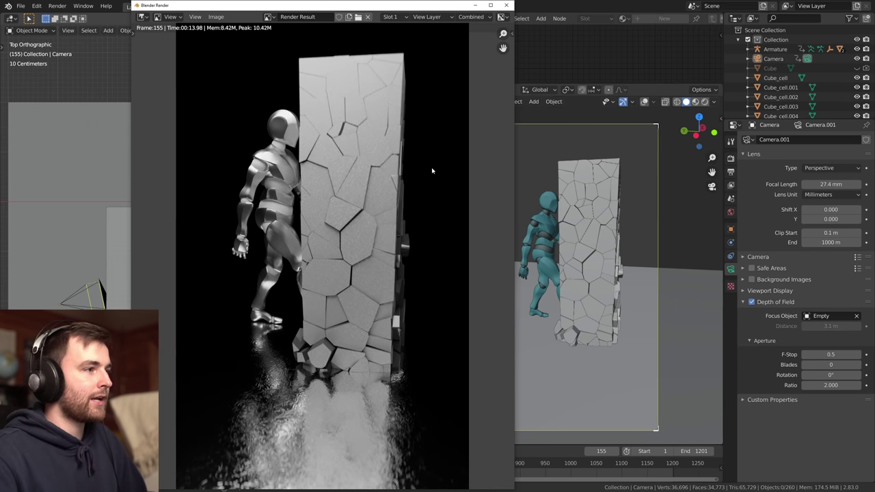
{"action": "scroll", "coordinate": [440, 206], "scroll_direction": "up", "scroll_amount": 2}
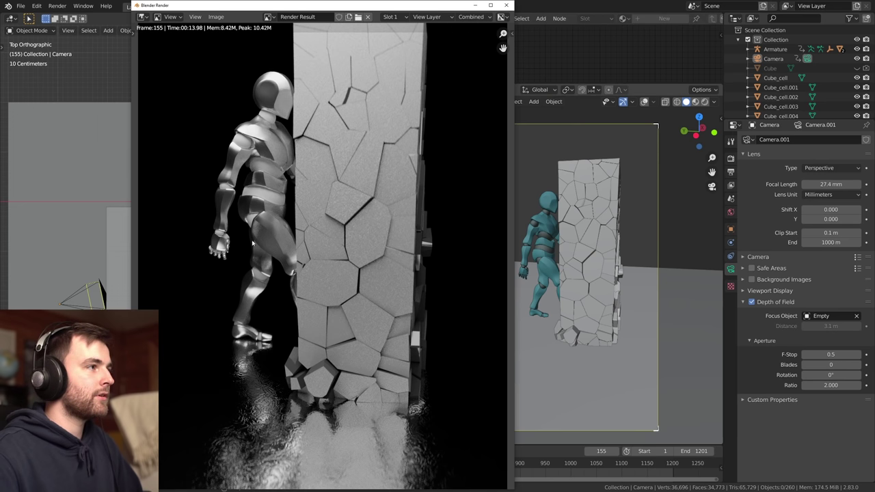
{"action": "key", "text": "Escape"}
Save the file, enable the Denoising Data pass for the view layer, and enlarge the node editor.
{"action": "key", "text": "ctrl+s"}
{"action": "left_click", "coordinate": [731, 185]}
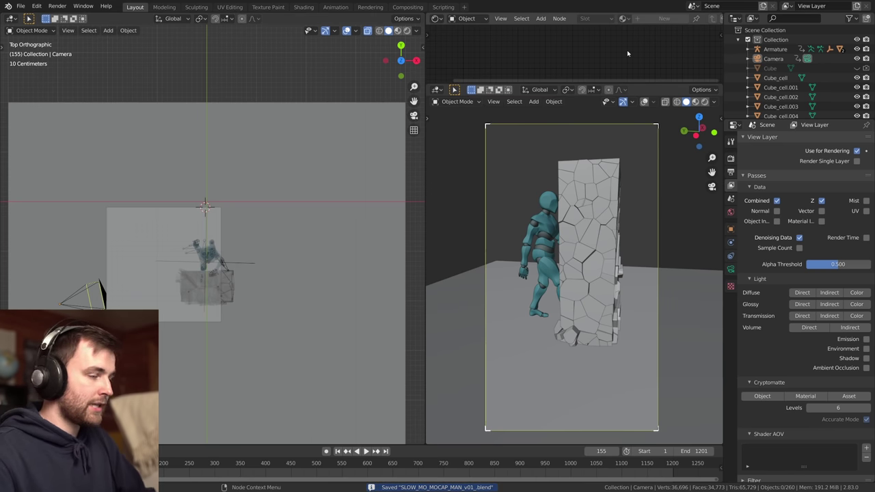
{"action": "left_click_drag", "start_coordinate": [627, 81], "coordinate": [627, 249]}
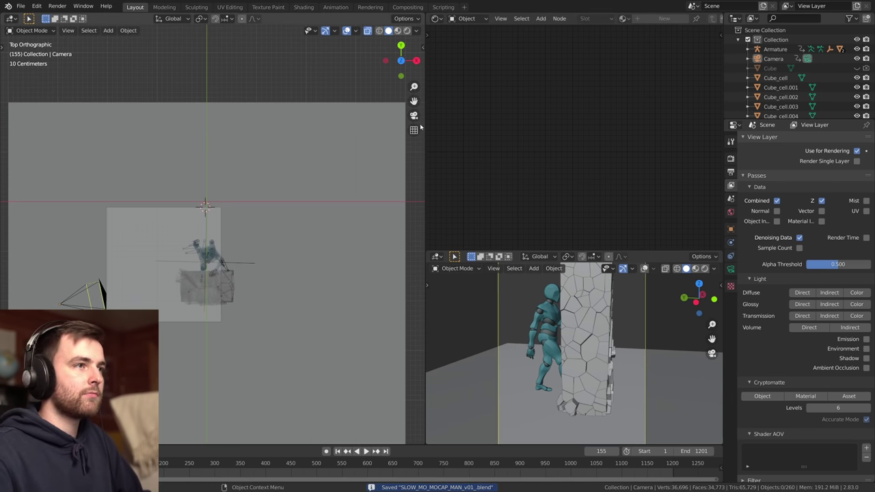
{"action": "left_click_drag", "start_coordinate": [425, 118], "coordinate": [331, 118]}
Switch the node editor to the compositor, enable nodes and the backdrop, and move the Render Layers and Composite nodes apart.
{"action": "key", "text": "shift+F3"}
{"action": "left_click", "coordinate": [438, 19]}
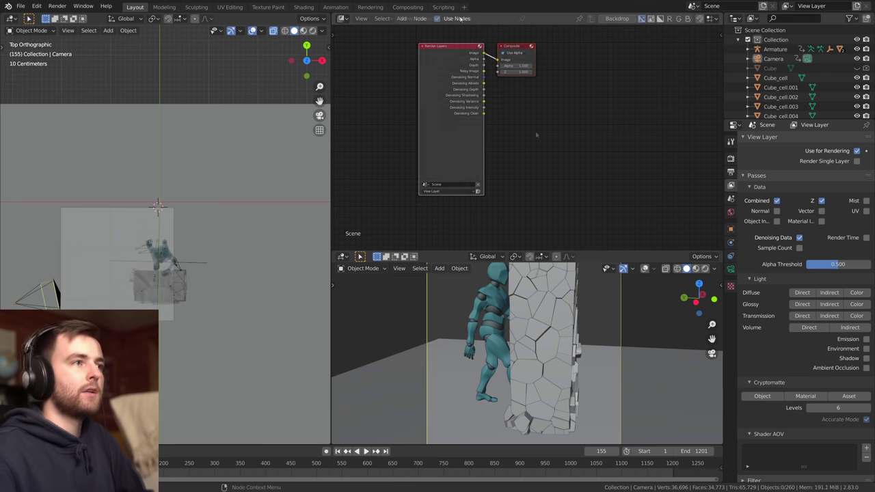
{"action": "left_click", "coordinate": [618, 19]}
{"action": "left_click_drag", "start_coordinate": [463, 68], "coordinate": [401, 84]}
{"action": "left_click_drag", "start_coordinate": [516, 45], "coordinate": [580, 82]}
Start a new render of frame 155, save the file and maximise the compositor.
{"action": "key", "text": "F12"}
{"action": "left_click", "coordinate": [568, 168]}
{"action": "key", "text": "ctrl+s"}
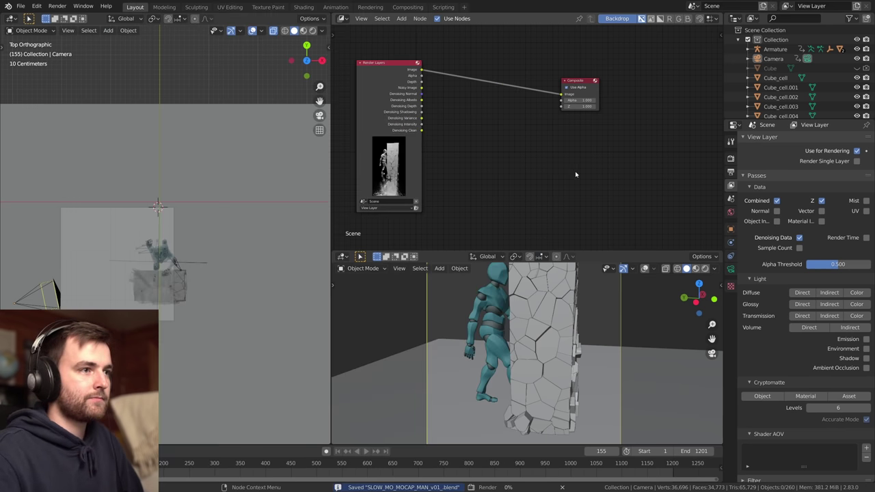
{"action": "key", "text": "ctrl+space"}
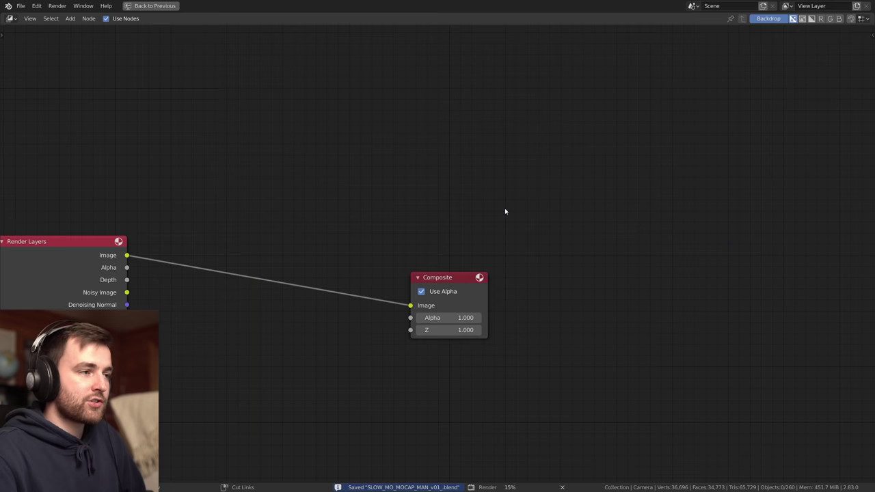
Spread the Render Layers and Composite nodes further apart to make room between them and save the file.
{"action": "middle_click_drag", "start_coordinate": [475, 182], "coordinate": [601, 124]}
{"action": "left_click_drag", "start_coordinate": [676, 191], "coordinate": [749, 202]}
{"action": "left_click_drag", "start_coordinate": [294, 153], "coordinate": [155, 173]}
{"action": "scroll", "coordinate": [394, 190], "scroll_direction": "down", "scroll_amount": 1}
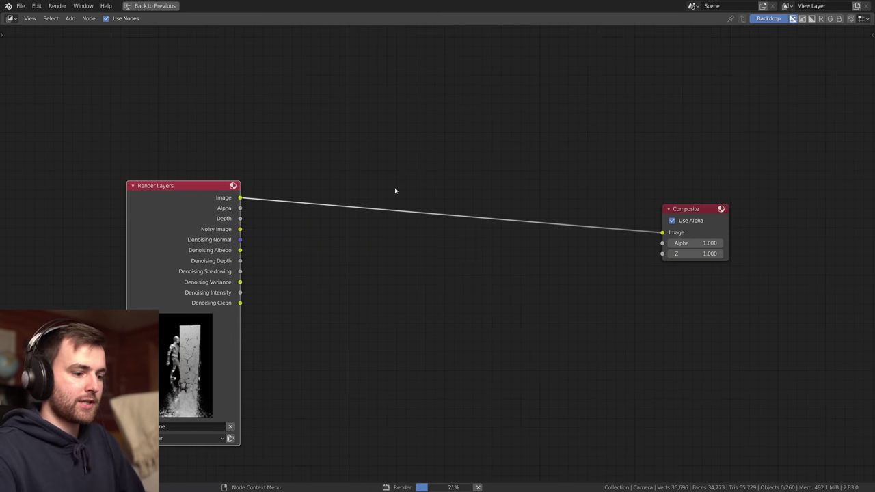
{"action": "middle_click_drag", "start_coordinate": [468, 246], "coordinate": [445, 235]}
{"action": "key", "text": "alt+a"}
{"action": "key", "text": "ctrl+s"}
Add a Glare node in the space below the link between the Render Layers and Composite nodes.
{"action": "key", "text": "shift+a"}
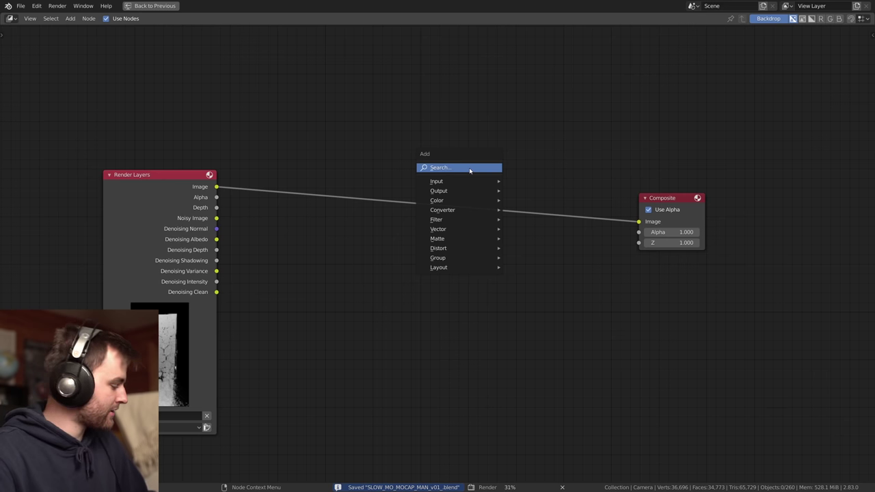
{"action": "mouse_move", "coordinate": [453, 209]}
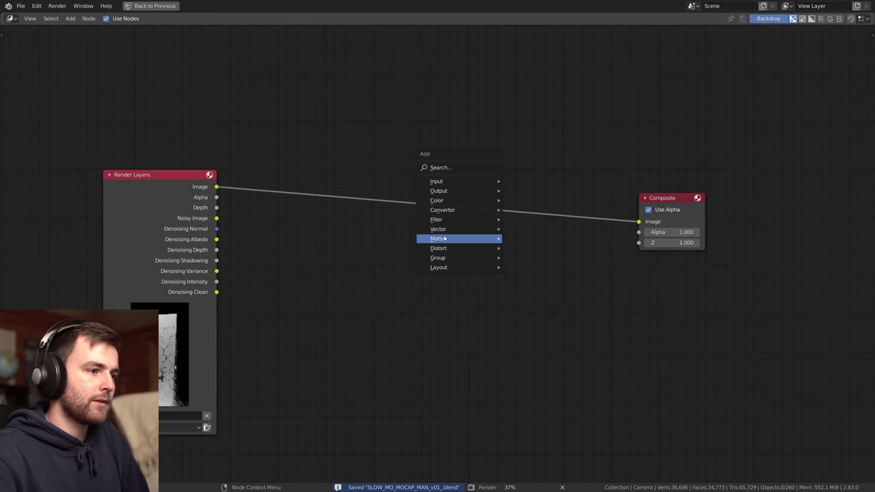
{"action": "mouse_move", "coordinate": [445, 231]}
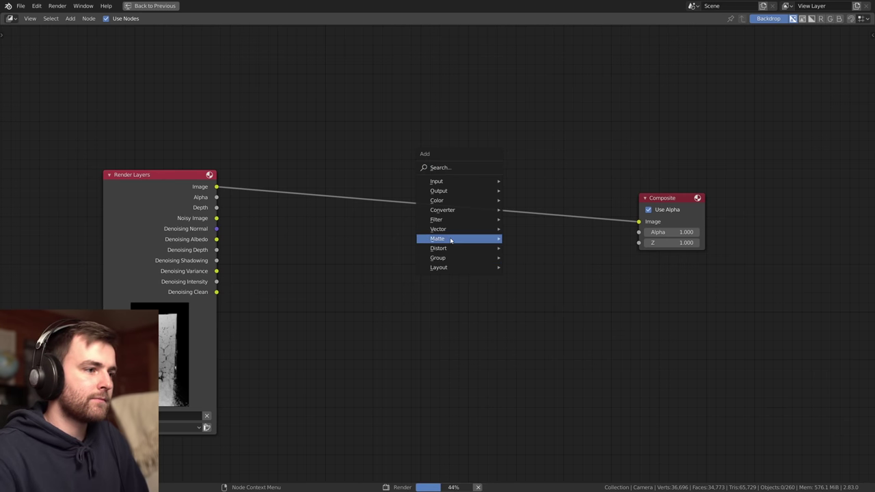
{"action": "left_click", "coordinate": [531, 312]}
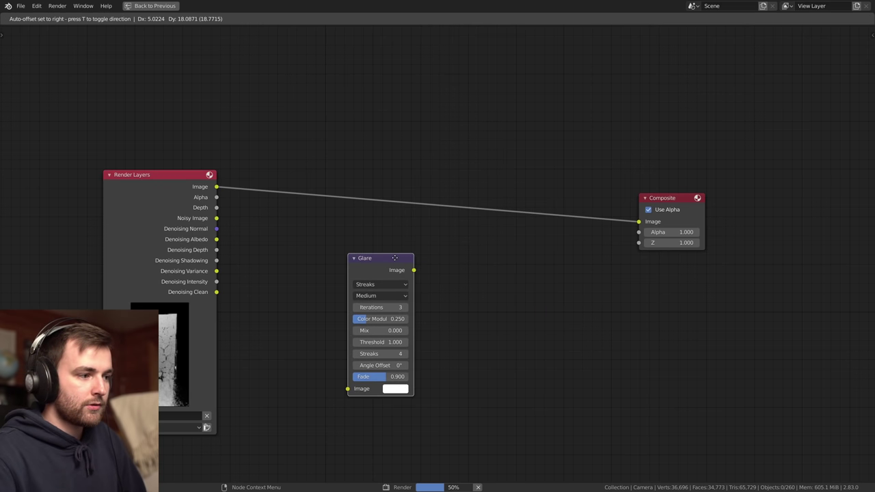
{"action": "left_click", "coordinate": [533, 288]}
{"action": "key", "text": "shift+a"}
{"action": "left_click", "coordinate": [723, 104]}
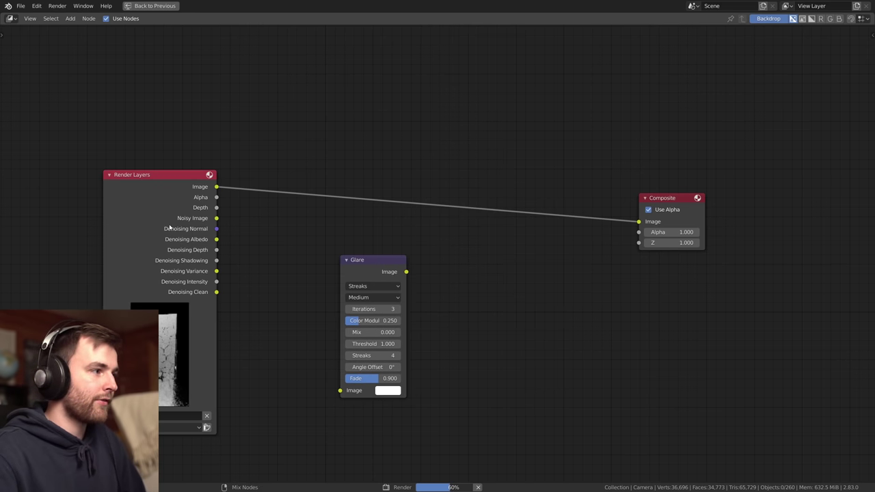
Connect the Render Layers image to a new Viewer node, place it above the Composite node and nudge the Glare node aside.
{"action": "left_click", "coordinate": [169, 228], "text": "ctrl+shift"}
{"action": "left_click_drag", "start_coordinate": [267, 138], "coordinate": [711, 108]}
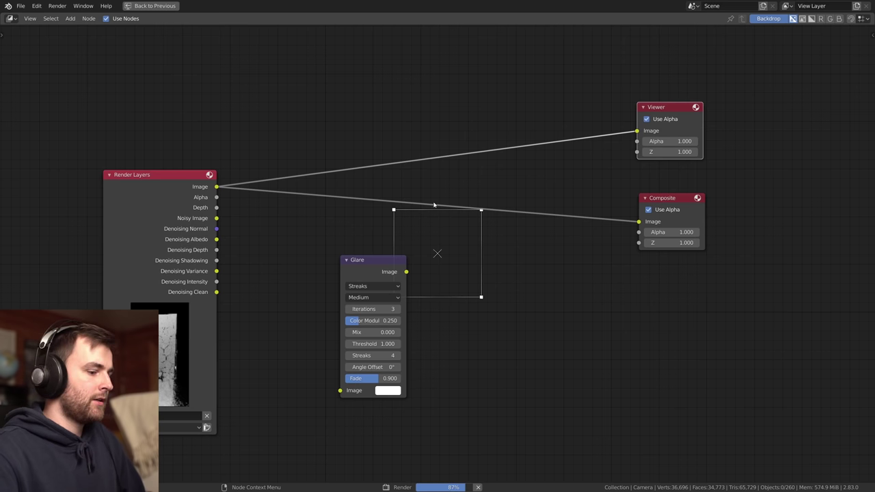
{"action": "left_click_drag", "start_coordinate": [373, 260], "coordinate": [367, 263]}
Insert a Mix node on the link into the Composite node and move the Glare node next to it.
{"action": "key", "text": "shift+a"}
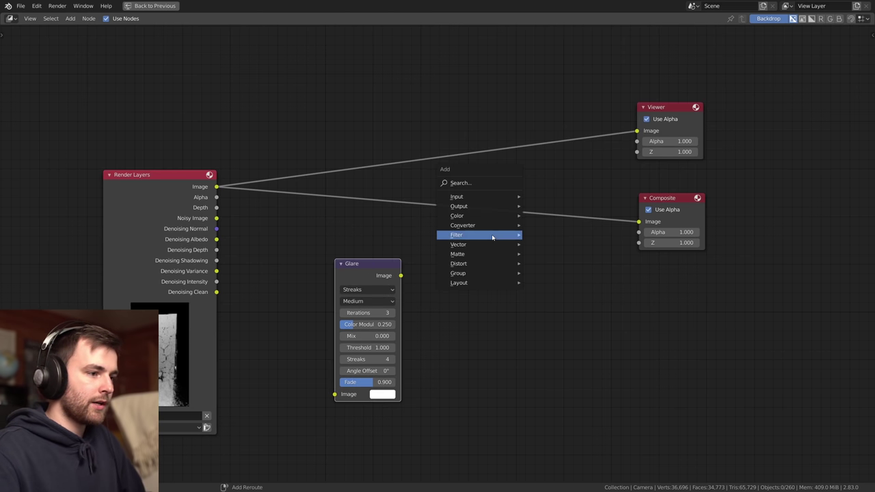
{"action": "mouse_move", "coordinate": [478, 215]}
{"action": "left_click", "coordinate": [578, 298]}
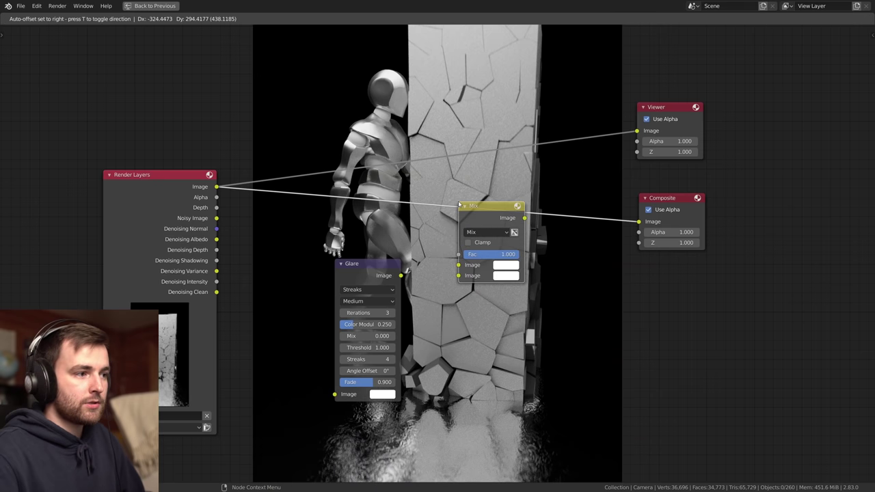
{"action": "left_click", "coordinate": [452, 273]}
{"action": "left_click_drag", "start_coordinate": [373, 265], "coordinate": [424, 288]}
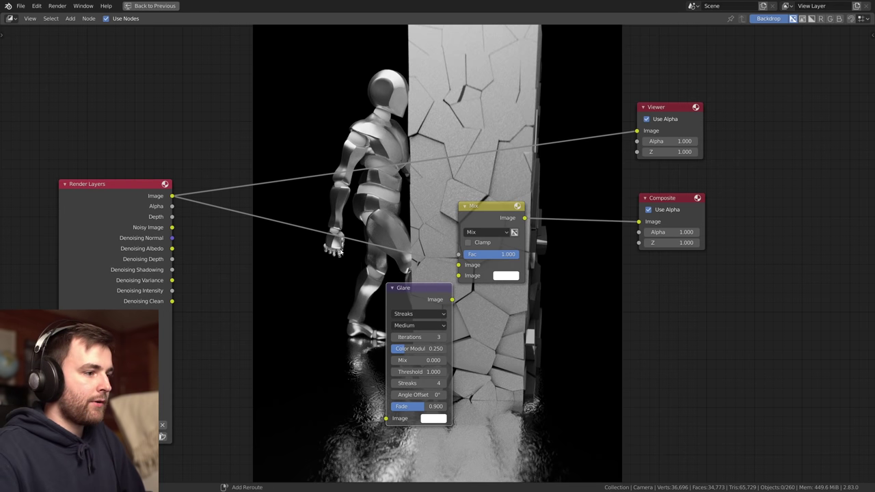
Add a Denoise node after Render Layers and feed it the Noisy Image, Denoising Normal and Denoising Albedo passes.
{"action": "key", "text": "shift+a"}
{"action": "left_click", "coordinate": [319, 210]}
{"action": "type", "text": "den"}
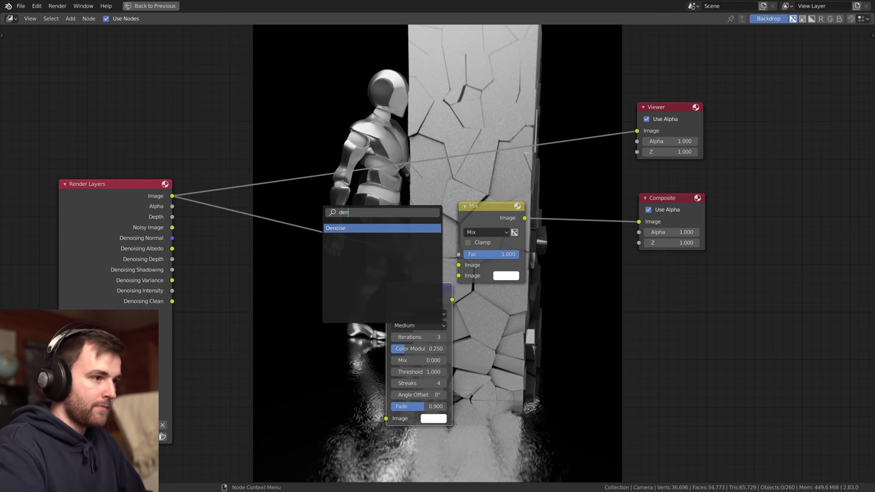
{"action": "left_click", "coordinate": [345, 227]}
{"action": "left_click", "coordinate": [279, 233]}
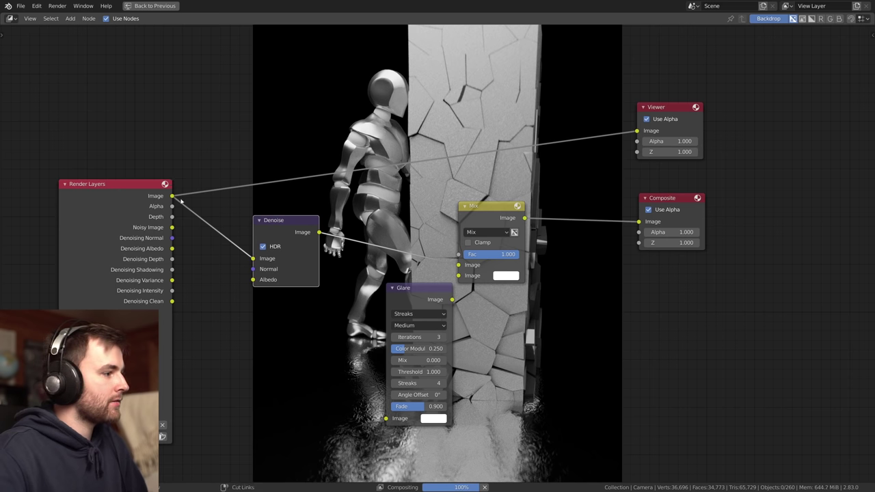
{"action": "left_click_drag", "start_coordinate": [172, 197], "coordinate": [172, 249], "text": "ctrl"}
Send the Denoise output to the Viewer, save the file, and rearrange the Glare, Composite and Viewer nodes.
{"action": "left_click", "coordinate": [297, 230], "text": "ctrl+shift"}
{"action": "middle_click_drag", "start_coordinate": [462, 128], "coordinate": [463, 148]}
{"action": "key", "text": "ctrl+s"}
{"action": "left_click_drag", "start_coordinate": [416, 309], "coordinate": [455, 247]}
{"action": "left_click_drag", "start_coordinate": [735, 220], "coordinate": [762, 213]}
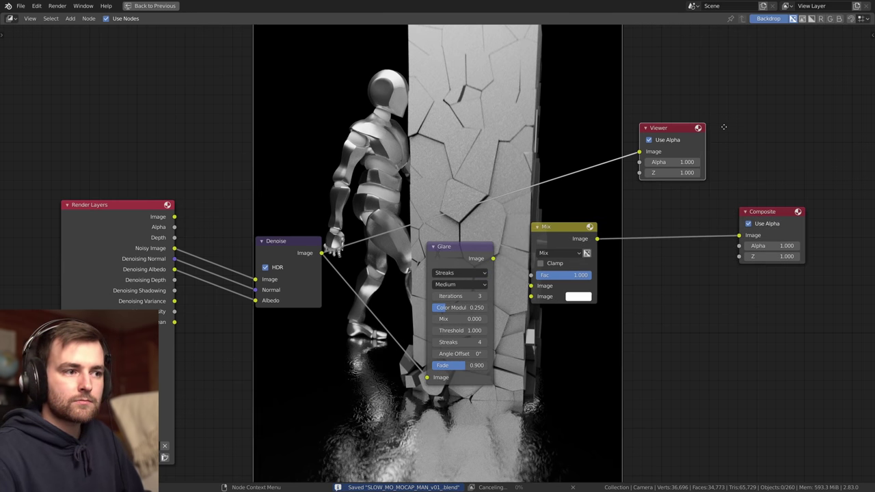
{"action": "left_click_drag", "start_coordinate": [675, 131], "coordinate": [725, 125]}
Preview the Mix and then the Glare output through the Viewer, shift the Glare node slightly and save the file.
{"action": "left_click", "coordinate": [570, 236], "text": "ctrl+shift"}
{"action": "left_click", "coordinate": [458, 259]}
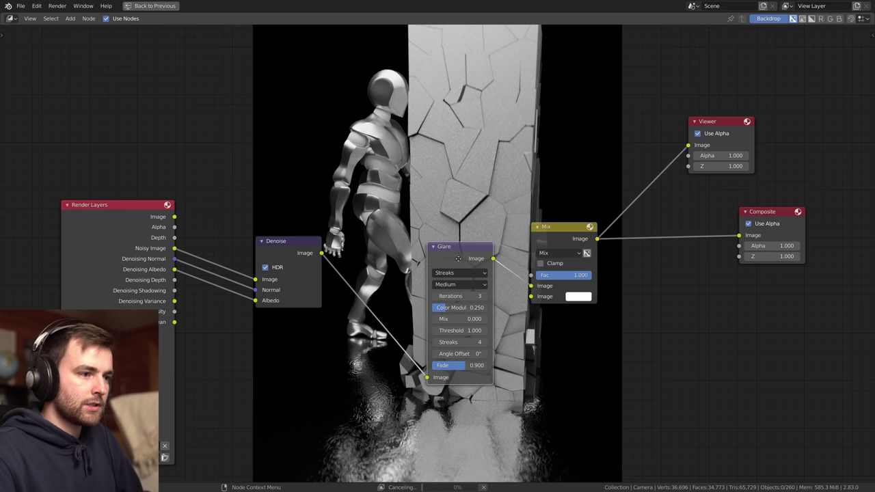
{"action": "left_click_drag", "start_coordinate": [458, 259], "coordinate": [449, 271]}
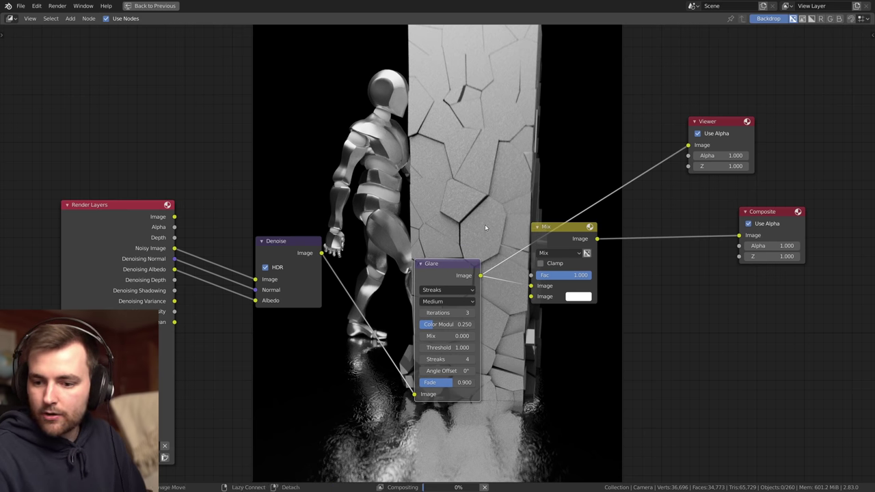
{"action": "key", "text": "ctrl+s"}
Set the Glare node to Fog Glow with High quality, Mix 1.000 and Size 9.
{"action": "left_click", "coordinate": [446, 290]}
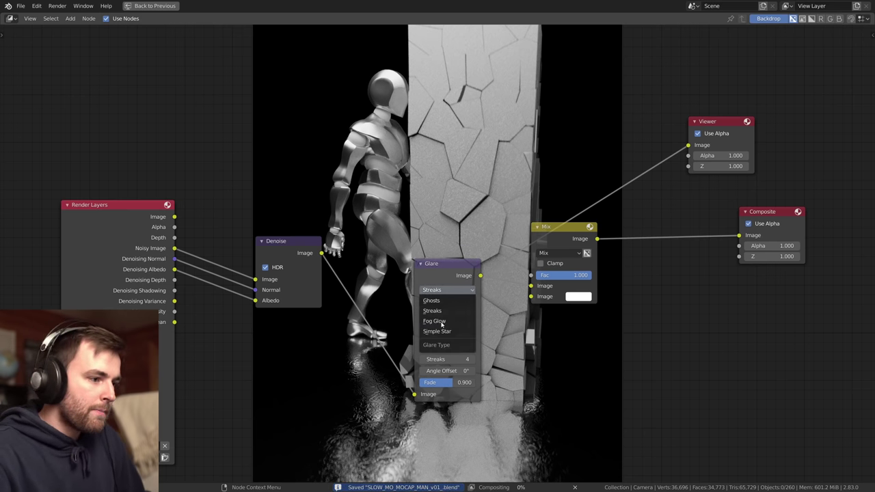
{"action": "left_click", "coordinate": [441, 322]}
{"action": "left_click", "coordinate": [437, 301]}
{"action": "left_click", "coordinate": [435, 312]}
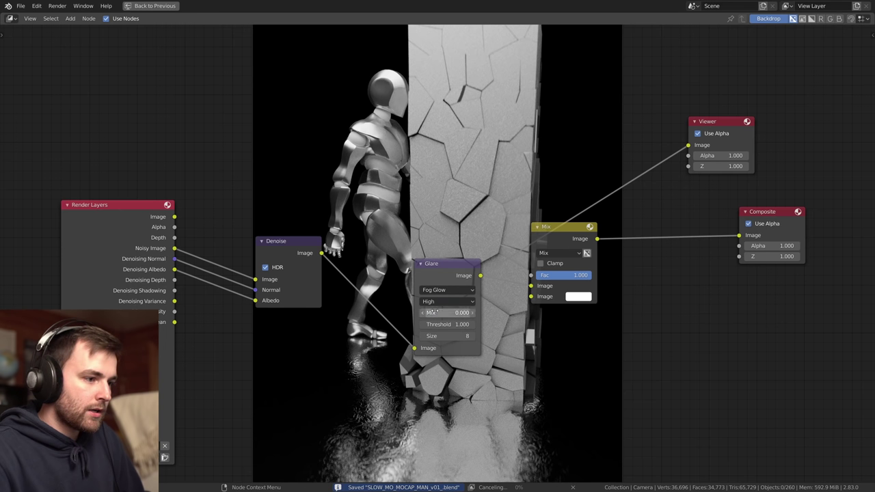
{"action": "left_click_drag", "start_coordinate": [441, 312], "coordinate": [472, 312]}
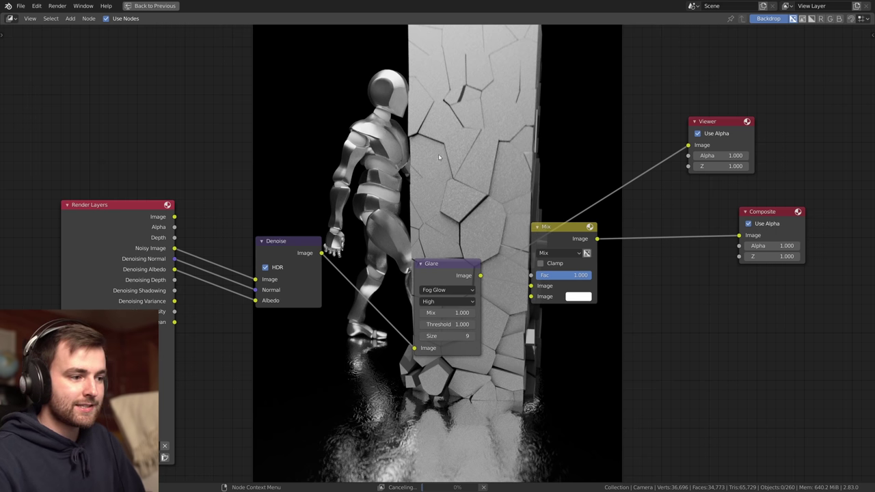
Link the Denoise output into the Mix node's first image input with Glare in the second, and view the Mix result.
{"action": "middle_click_drag", "start_coordinate": [525, 191], "coordinate": [484, 191]}
{"action": "left_click_drag", "start_coordinate": [520, 229], "coordinate": [552, 243]}
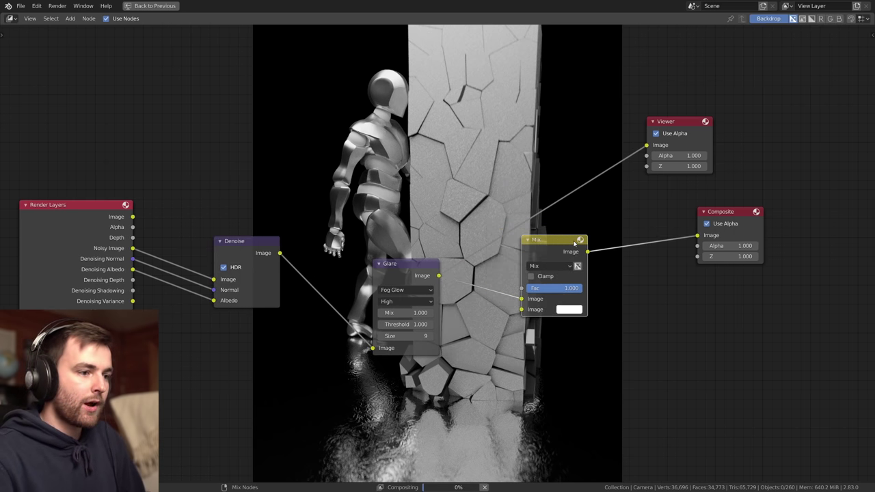
{"action": "left_click", "coordinate": [575, 243], "text": "ctrl+shift"}
{"action": "left_click_drag", "start_coordinate": [404, 263], "coordinate": [399, 305]}
{"action": "left_click_drag", "start_coordinate": [280, 253], "coordinate": [519, 300]}
{"action": "middle_click_drag", "start_coordinate": [538, 175], "coordinate": [559, 169]}
Turn off the backdrop and set the Mix node to Add blending with a factor of 0.229.
{"action": "left_click", "coordinate": [771, 20]}
{"action": "left_click_drag", "start_coordinate": [579, 229], "coordinate": [561, 218]}
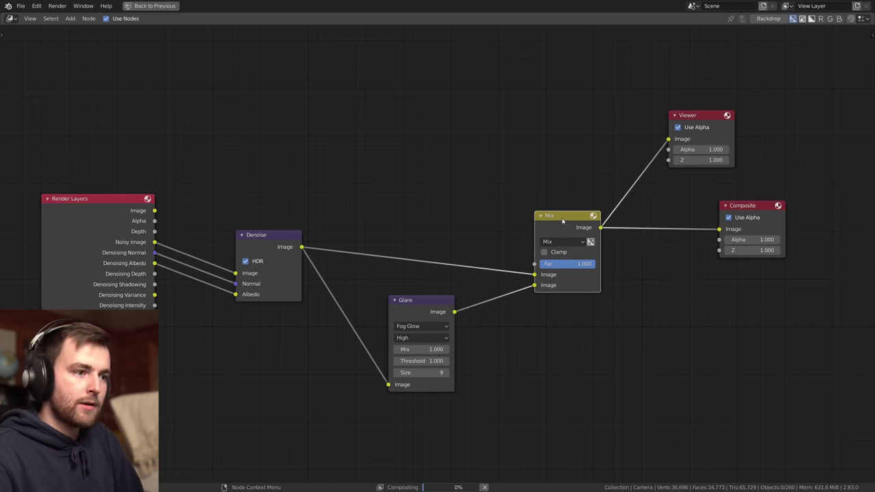
{"action": "left_click_drag", "start_coordinate": [567, 264], "coordinate": [550, 263]}
{"action": "left_click", "coordinate": [562, 241]}
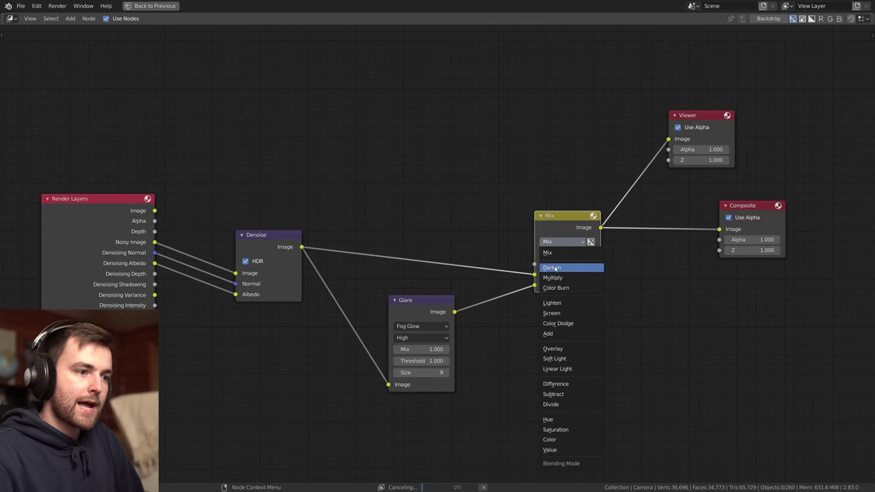
{"action": "left_click", "coordinate": [568, 334]}
{"action": "left_click_drag", "start_coordinate": [570, 224], "coordinate": [565, 228]}
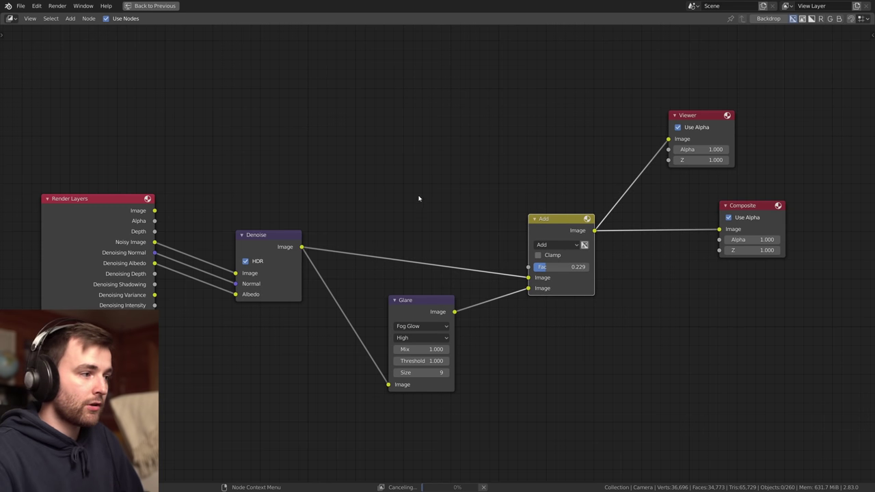
Move the Glare and Add nodes closer to Denoise, shift the Viewer and Composite nodes away, and save the file.
{"action": "middle_click_drag", "start_coordinate": [419, 198], "coordinate": [400, 196]}
{"action": "left_click_drag", "start_coordinate": [537, 148], "coordinate": [368, 367]}
{"action": "key", "text": "g"}
{"action": "left_click", "coordinate": [316, 363]}
{"action": "left_click", "coordinate": [483, 225]}
{"action": "left_click_drag", "start_coordinate": [483, 224], "coordinate": [450, 238]}
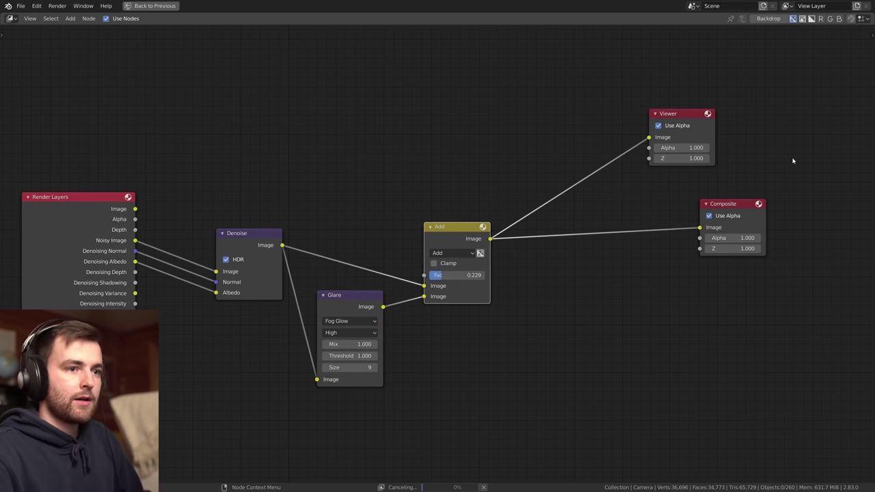
{"action": "left_click_drag", "start_coordinate": [794, 160], "coordinate": [646, 251]}
{"action": "key", "text": "g"}
{"action": "left_click", "coordinate": [707, 265]}
{"action": "left_click", "coordinate": [703, 260]}
{"action": "middle_click_drag", "start_coordinate": [604, 160], "coordinate": [526, 174]}
{"action": "key", "text": "ctrl+s"}
Insert a Lens Distortion node between the Add node and the Composite node.
{"action": "key", "text": "shift+a"}
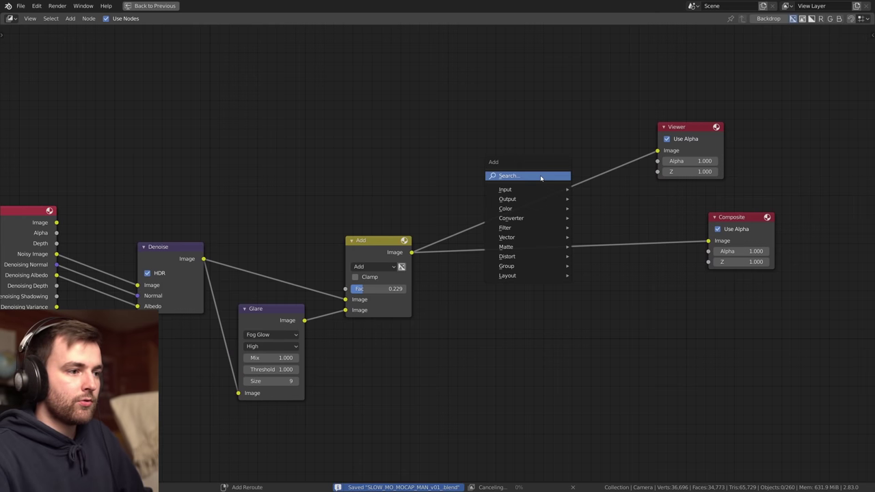
{"action": "mouse_move", "coordinate": [518, 233]}
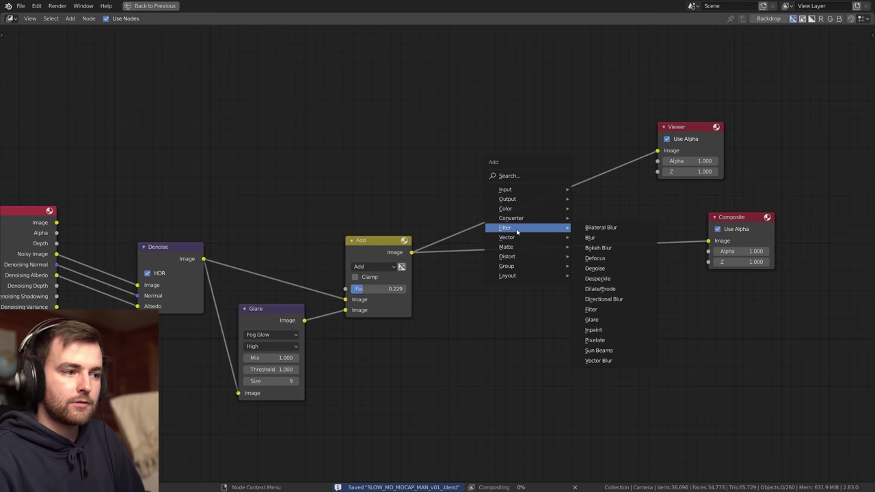
{"action": "mouse_move", "coordinate": [519, 256]}
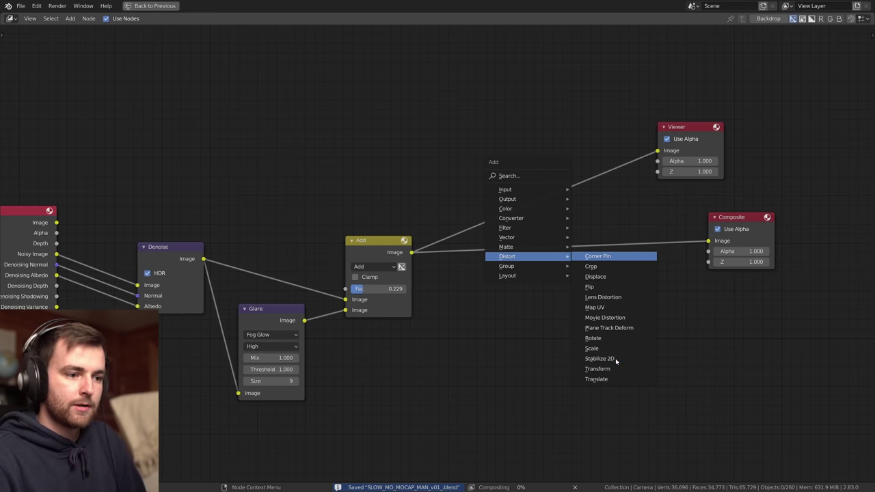
{"action": "left_click", "coordinate": [603, 296]}
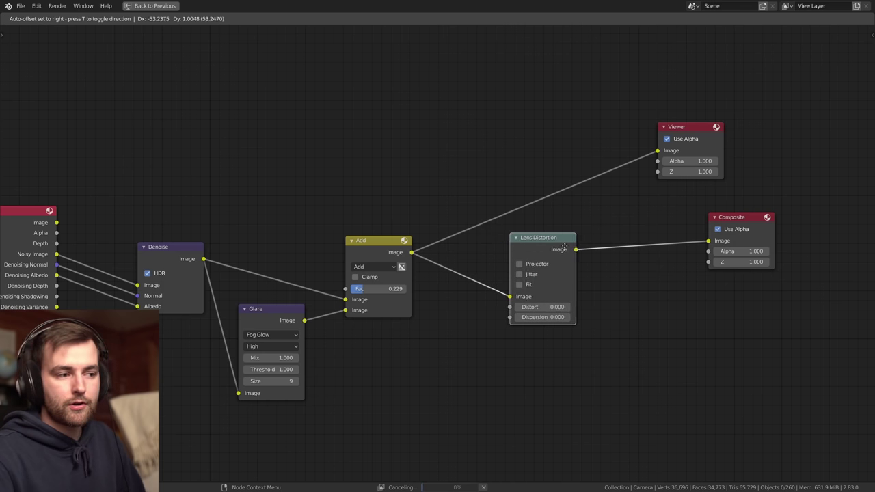
{"action": "left_click", "coordinate": [545, 245]}
Set the Lens Distortion node's Dispersion to 0.01, turn the backdrop back on and save the file.
{"action": "double_click", "coordinate": [550, 316]}
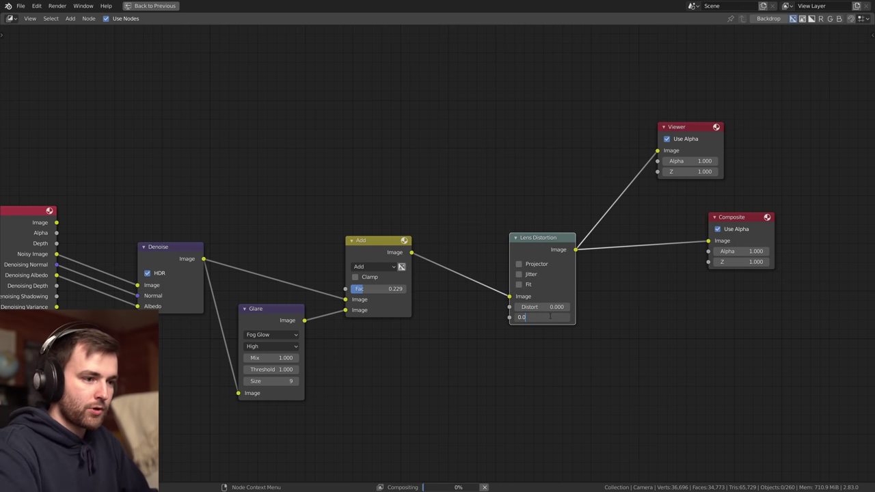
{"action": "type", "text": "1"}
{"action": "key", "text": "Return"}
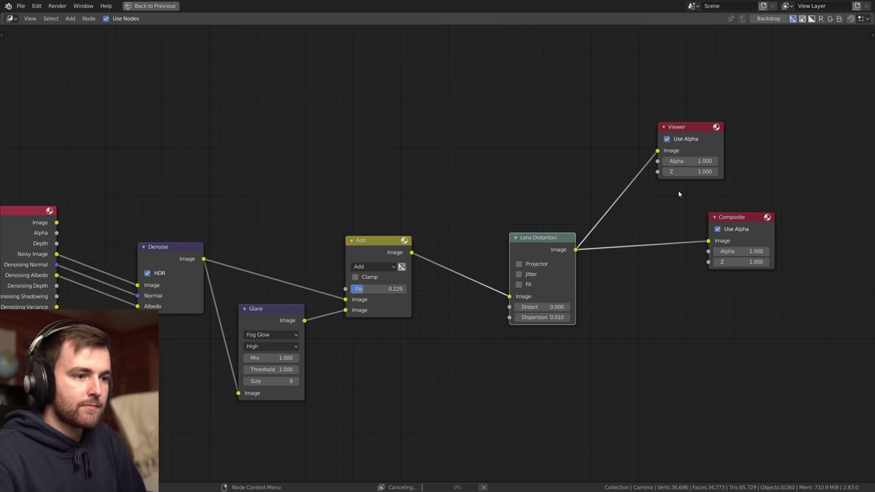
{"action": "left_click", "coordinate": [769, 18]}
{"action": "key", "text": "ctrl+s"}
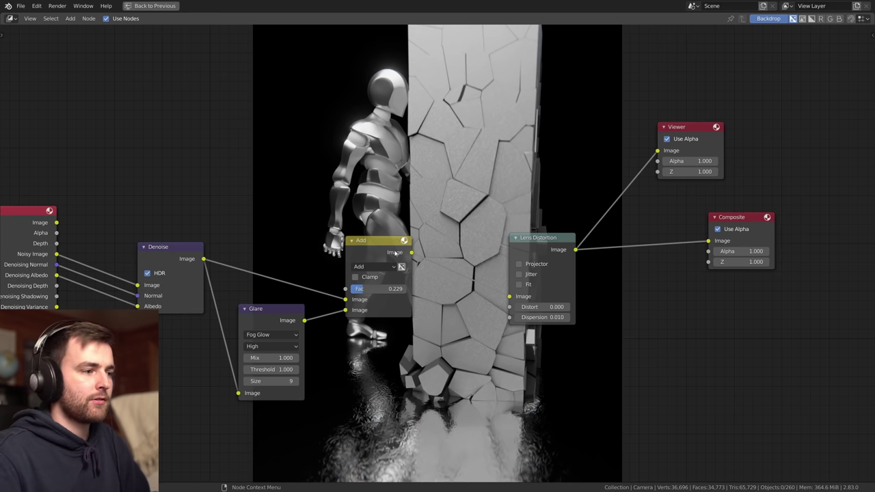
Bring the Add and Lens Distortion nodes slightly closer together and save the file.
{"action": "left_click_drag", "start_coordinate": [377, 247], "coordinate": [390, 256]}
{"action": "left_click_drag", "start_coordinate": [543, 239], "coordinate": [535, 239]}
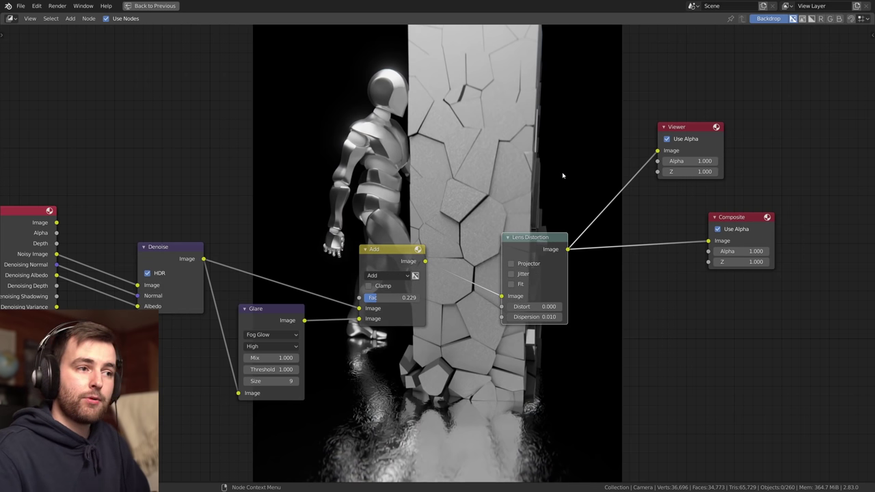
{"action": "key", "text": "ctrl+s"}
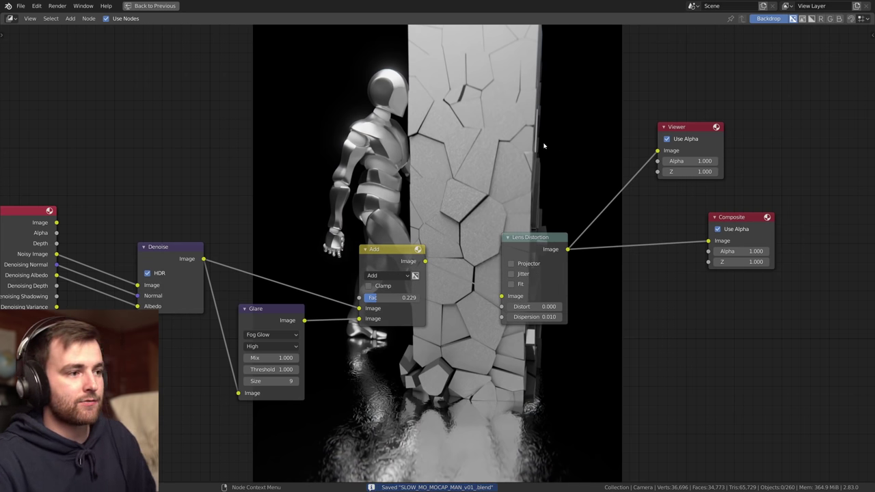
Examine the composited backdrop image up close around the mannequin's head, shoulders and the cracked wall.
{"action": "scroll", "coordinate": [421, 162], "scroll_direction": "down", "scroll_amount": 1}
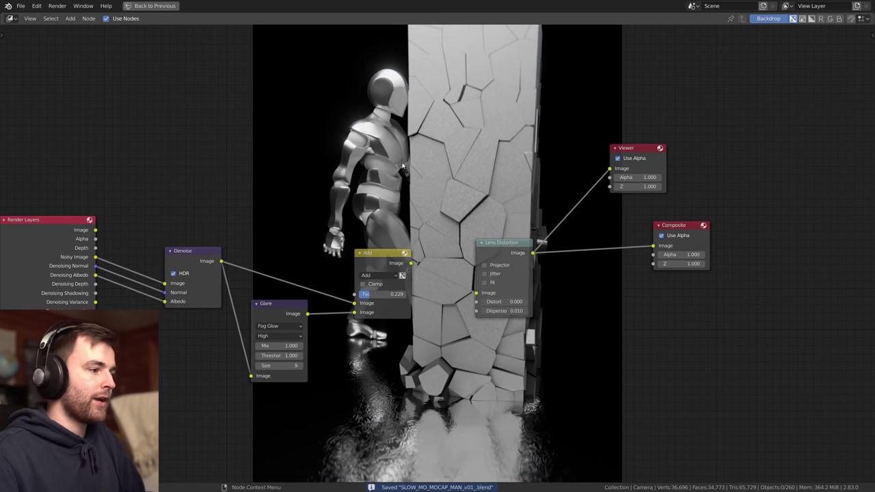
{"action": "middle_click_drag", "start_coordinate": [408, 153], "coordinate": [432, 235]}
{"action": "middle_click_drag", "start_coordinate": [416, 97], "coordinate": [452, 207]}
{"action": "key", "text": "alt+v"}
{"action": "key", "text": "alt+v"}
{"action": "key", "text": "alt+v"}
{"action": "key", "text": "alt+v"}
{"action": "key", "text": "alt+v"}
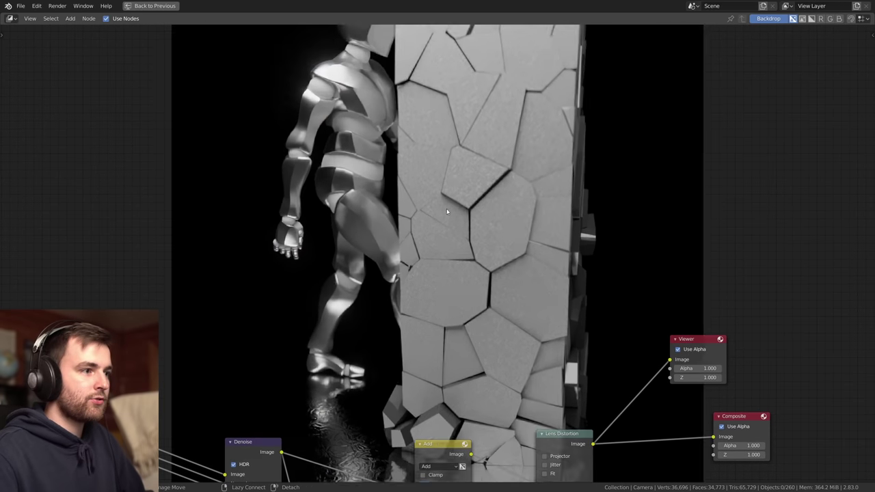
{"action": "middle_click_drag", "start_coordinate": [362, 118], "coordinate": [435, 337], "text": "alt"}
{"action": "middle_click_drag", "start_coordinate": [369, 151], "coordinate": [374, 294], "text": "alt"}
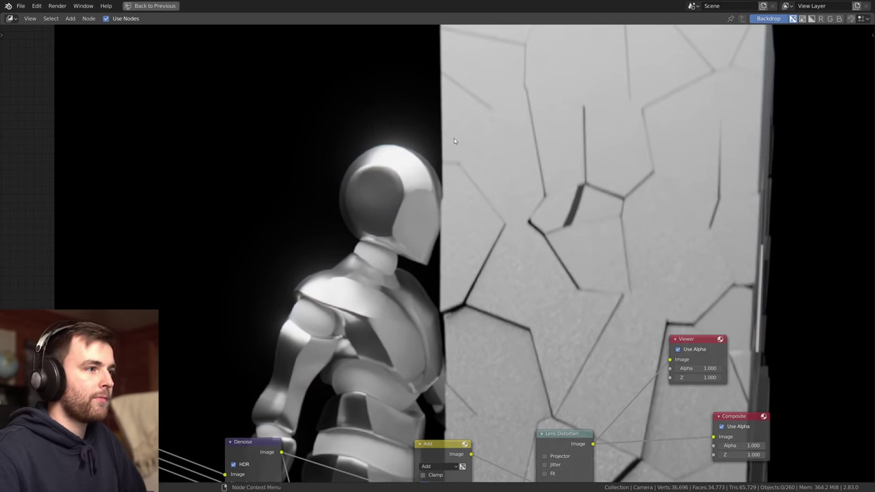
Mark the glow above the mannequin's head with freehand annotation strokes and erase them.
{"action": "left_click_drag", "start_coordinate": [347, 143], "coordinate": [410, 135]}
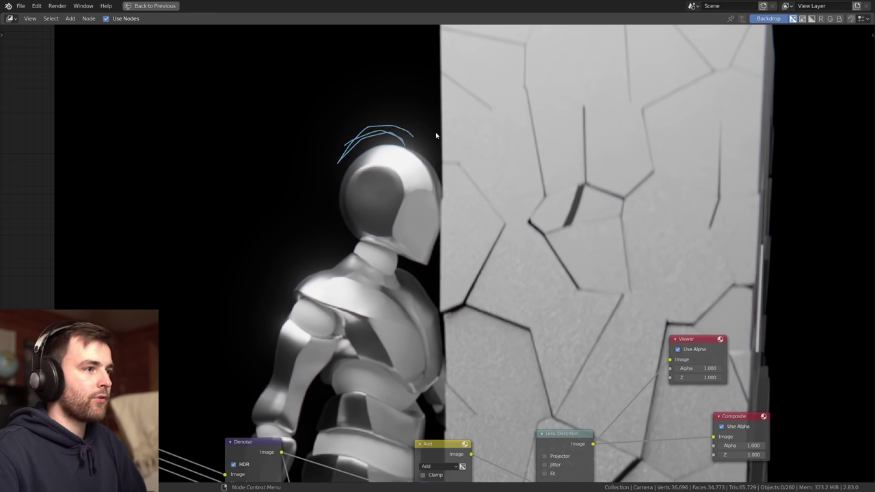
{"action": "mouse_move", "coordinate": [431, 134]}
{"action": "right_mouse_down"}
{"action": "mouse_move", "coordinate": [319, 161]}
{"action": "mouse_move", "coordinate": [329, 159]}
{"action": "right_mouse_up"}
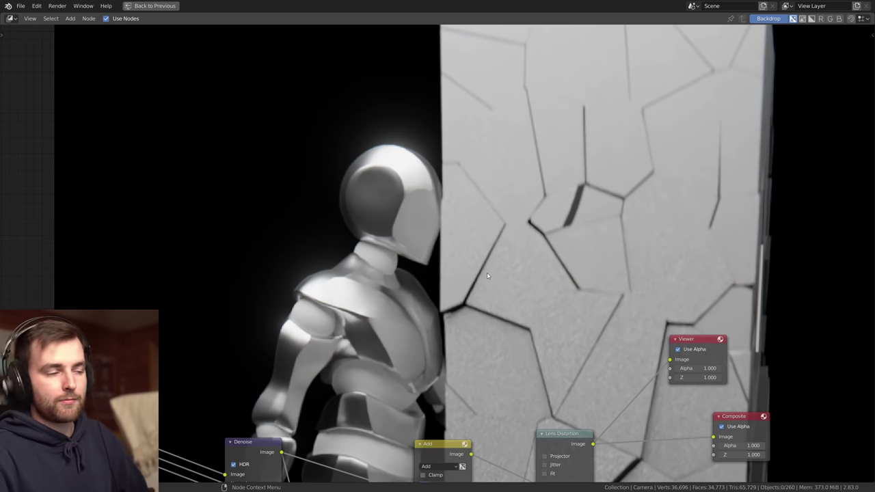
{"action": "right_click", "coordinate": [363, 247]}
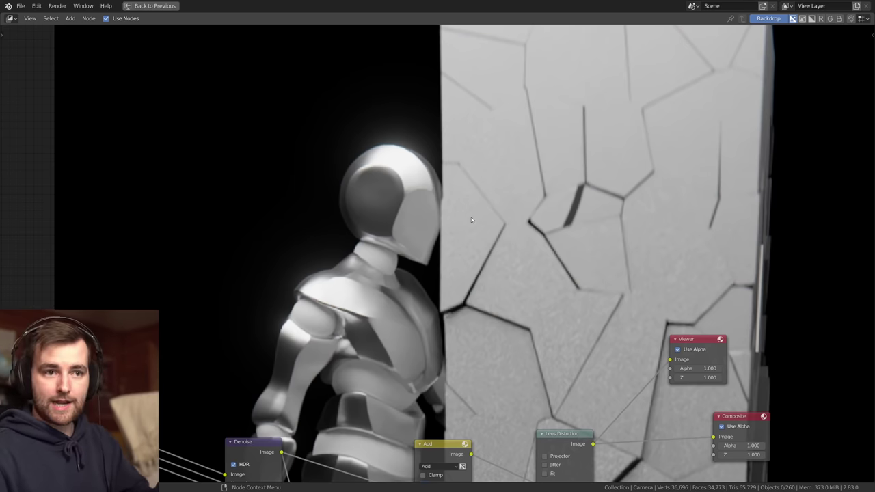
{"action": "middle_click_drag", "start_coordinate": [537, 314], "coordinate": [483, 188]}
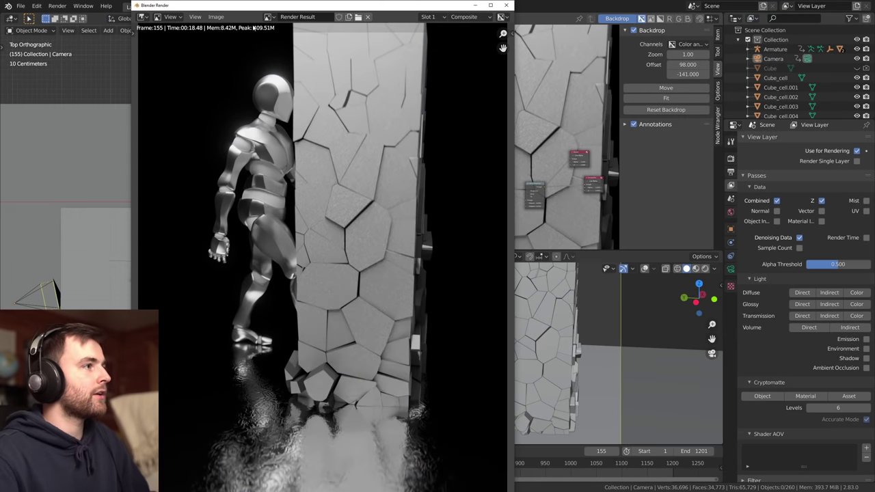
Close the render window, go to frame 695, make it the animation's end frame and save the file.
{"action": "left_click", "coordinate": [507, 6]}
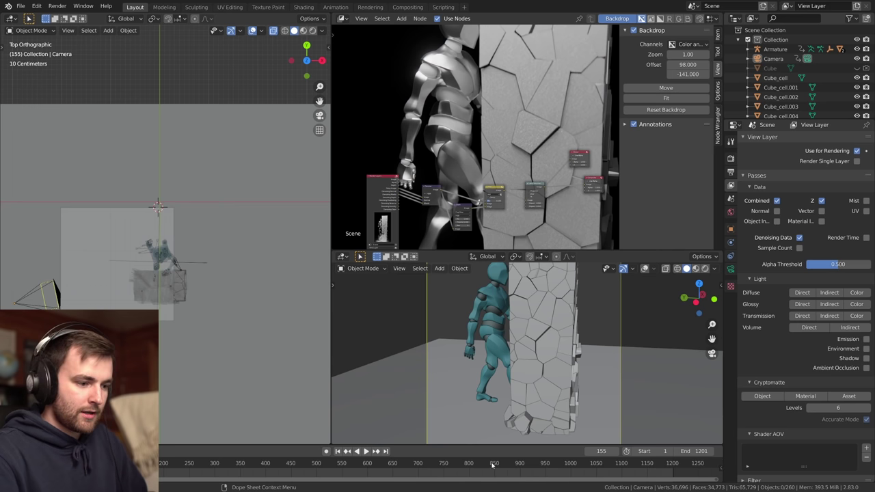
{"action": "key", "text": "space"}
{"action": "left_click_drag", "start_coordinate": [493, 465], "coordinate": [416, 466]}
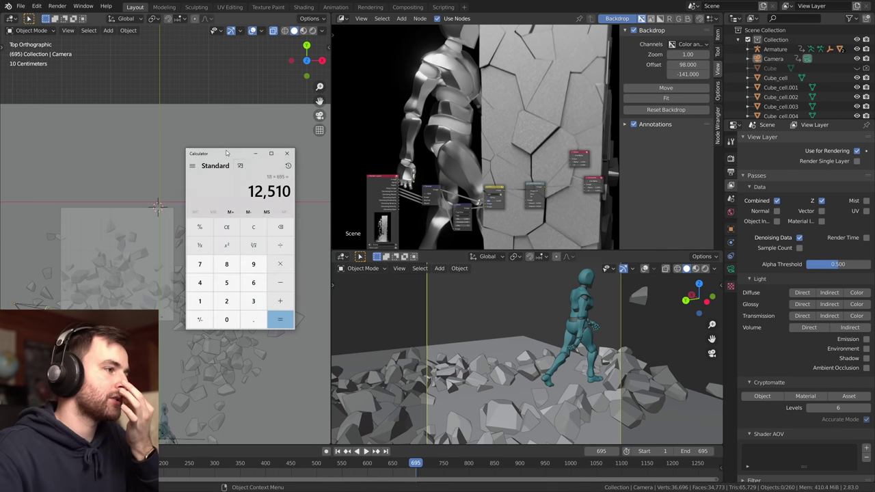
{"action": "left_click", "coordinate": [289, 154]}
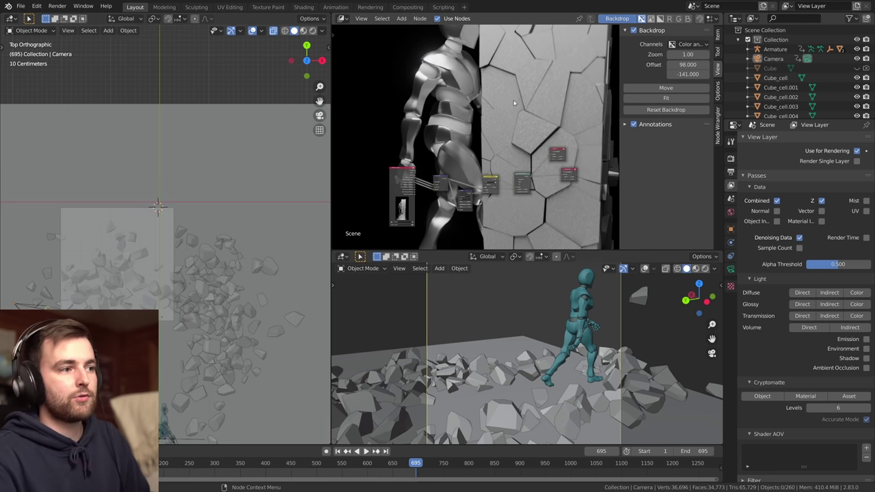
{"action": "key", "text": "ctrl+s"}
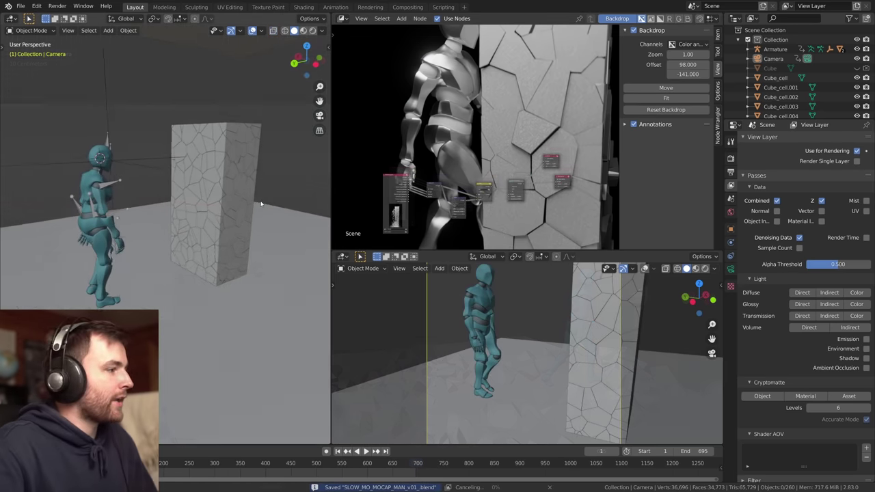
Review the mannequin, intact wall, overhead light and camera from several angles in an enlarged 3D view.
{"action": "key", "text": "ctrl+space"}
{"action": "scroll", "coordinate": [428, 238], "scroll_direction": "down", "scroll_amount": 4}
{"action": "middle_click_drag", "start_coordinate": [499, 227], "coordinate": [474, 246]}
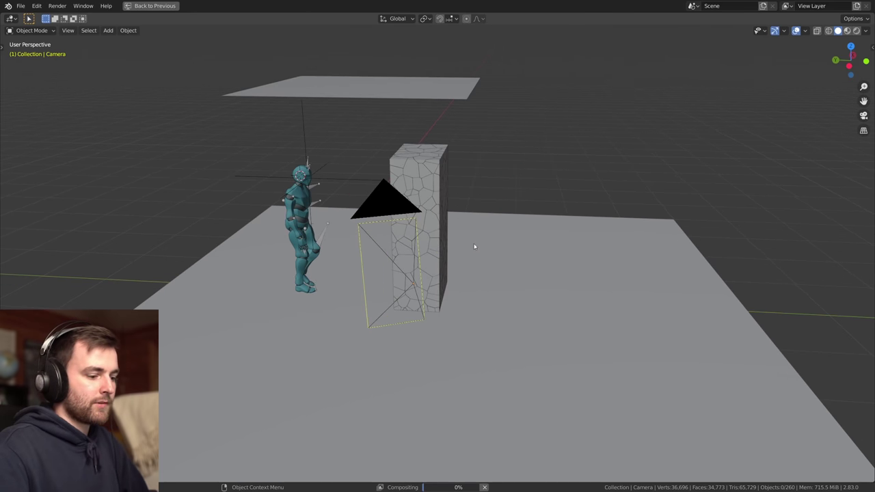
{"action": "middle_click_drag", "start_coordinate": [504, 287], "coordinate": [446, 275]}
{"action": "scroll", "coordinate": [446, 275], "scroll_direction": "up", "scroll_amount": 3}
{"action": "middle_click_drag", "start_coordinate": [369, 213], "coordinate": [464, 240]}
{"action": "left_click", "coordinate": [313, 129]}
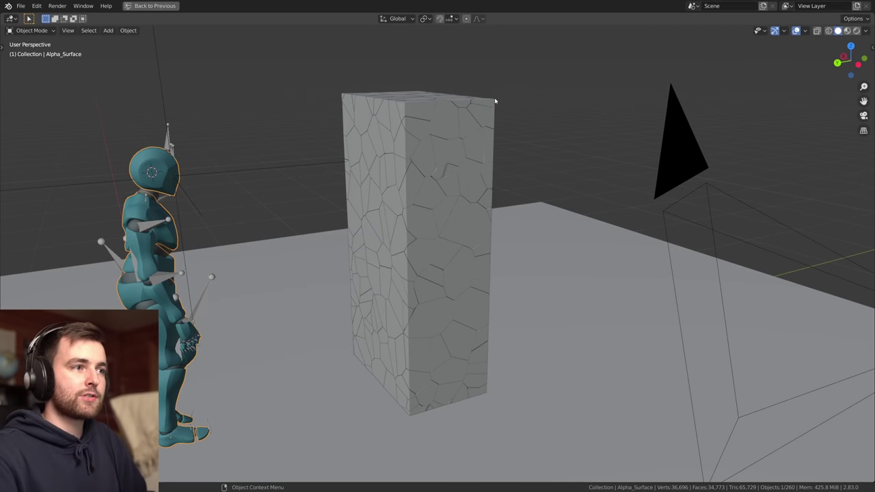
Inspect the fragment at the wall's upper corner in X-ray, save the file and look up the Rigid Body options.
{"action": "left_click", "coordinate": [494, 102]}
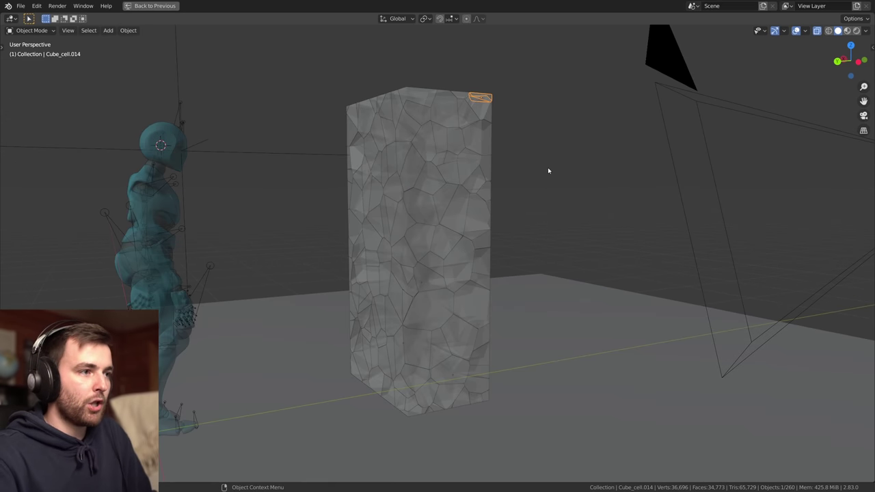
{"action": "key", "text": "alt+z"}
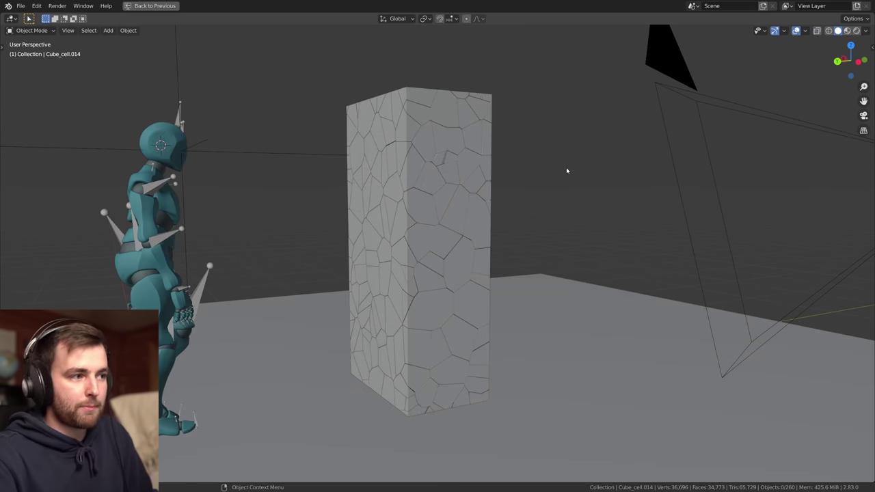
{"action": "middle_click_drag", "start_coordinate": [566, 170], "coordinate": [478, 179]}
{"action": "key", "text": "ctrl+s"}
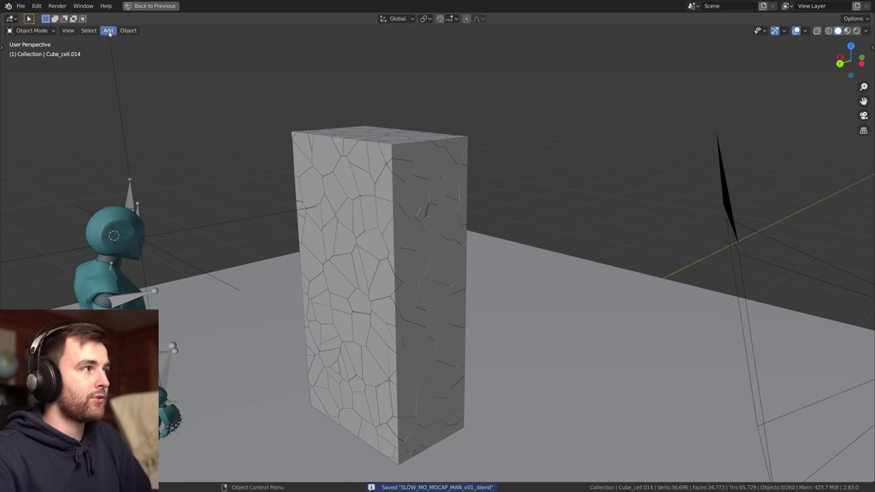
{"action": "left_click", "coordinate": [128, 30]}
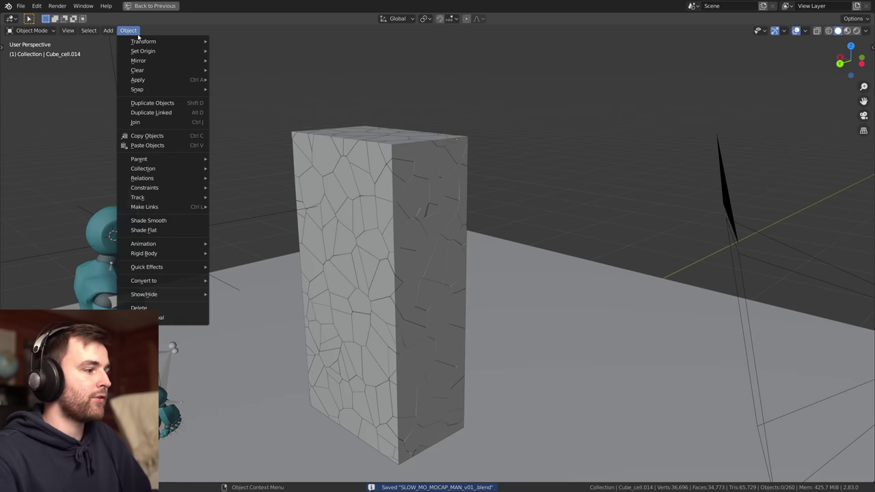
{"action": "mouse_move", "coordinate": [208, 253]}
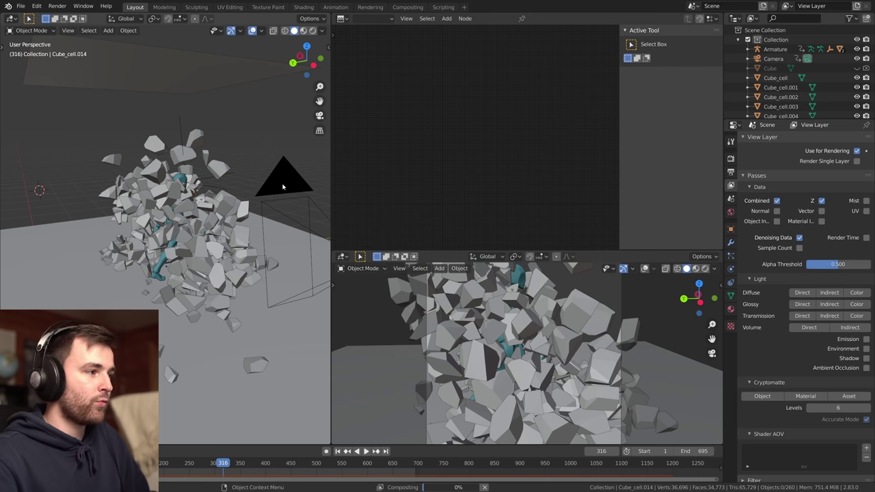
Select the camera and the floor plane in turn and view the shattered wall in rendered shading outside the camera framing.
{"action": "left_click", "coordinate": [282, 186]}
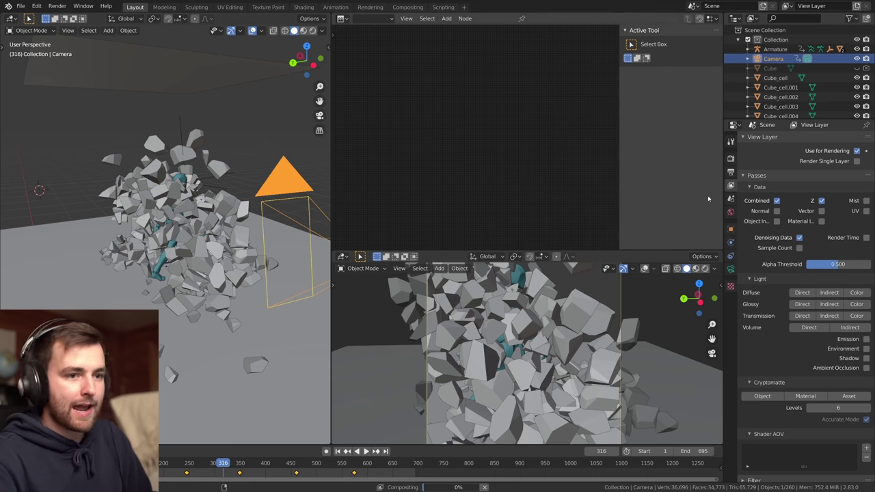
{"action": "left_click", "coordinate": [74, 284]}
{"action": "scroll", "coordinate": [500, 327], "scroll_direction": "down", "scroll_amount": 5}
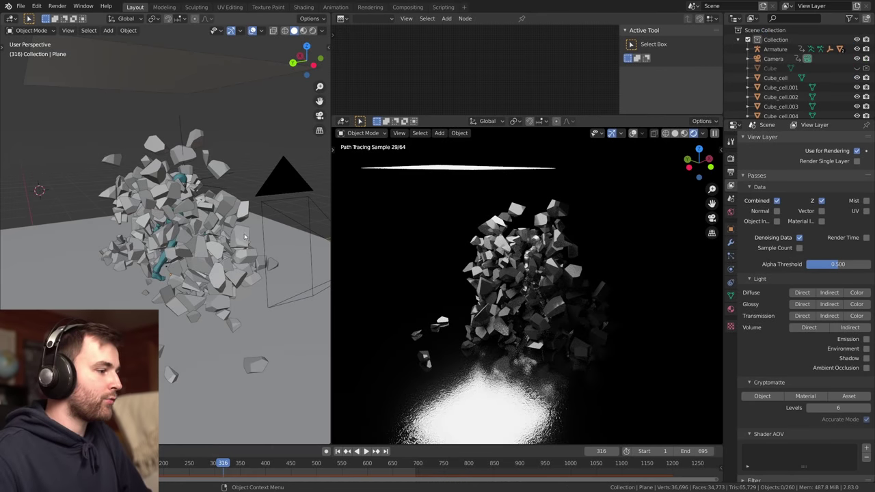
Go to frame 126, select the empty near the mannequin's head and show the Graph Editor above the rendered view.
{"action": "left_click_drag", "start_coordinate": [164, 466], "coordinate": [126, 465]}
{"action": "left_click", "coordinate": [104, 183]}
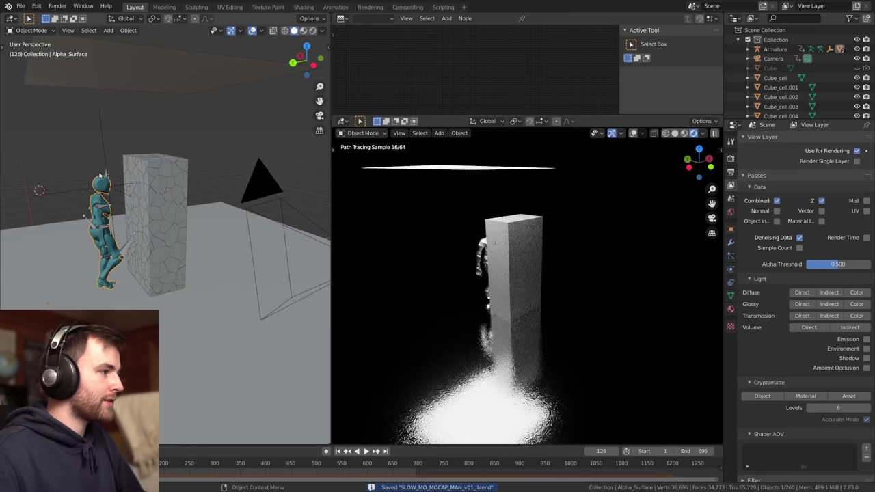
{"action": "left_click", "coordinate": [106, 178]}
{"action": "key", "text": "shift+F6"}
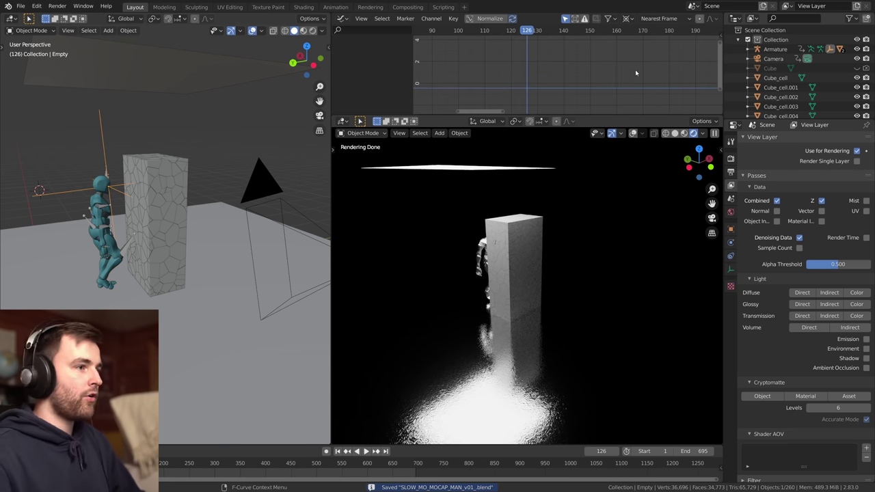
{"action": "key", "text": "ctrl+space"}
{"action": "key", "text": "ctrl+space"}
Select the mannequin's armature and examine its mocap animation curves in the enlarged Graph Editor.
{"action": "left_click", "coordinate": [103, 174]}
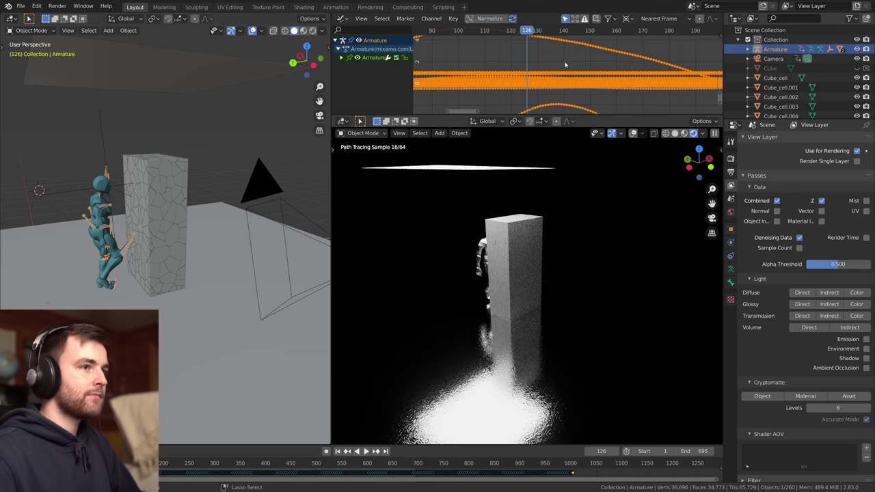
{"action": "key", "text": "ctrl+space"}
{"action": "middle_click_drag", "start_coordinate": [709, 139], "coordinate": [670, 158], "text": "ctrl"}
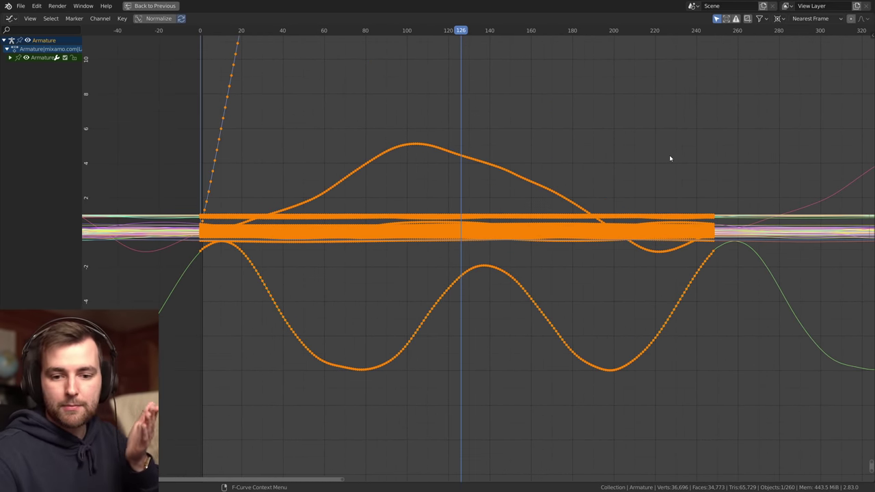
{"action": "key", "text": "ctrl+space"}
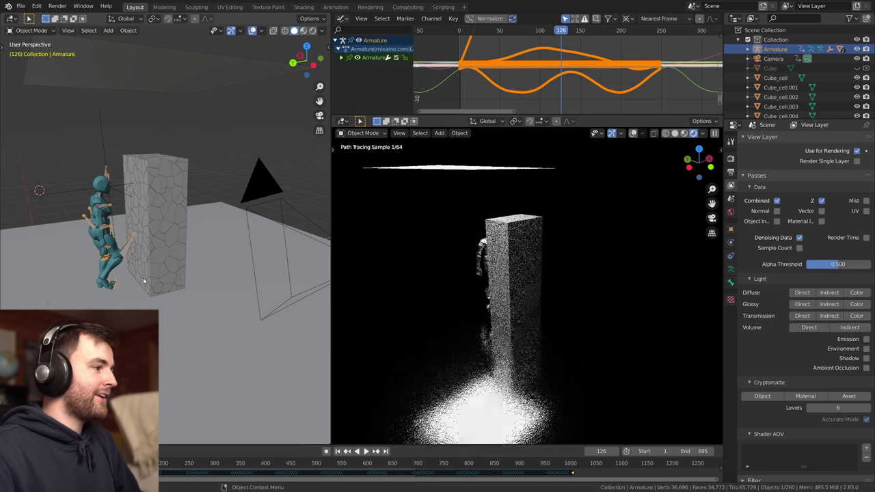
Check the camera's keyframes and the empty, save the file and inspect the rendered scene from the side.
{"action": "left_click", "coordinate": [229, 172]}
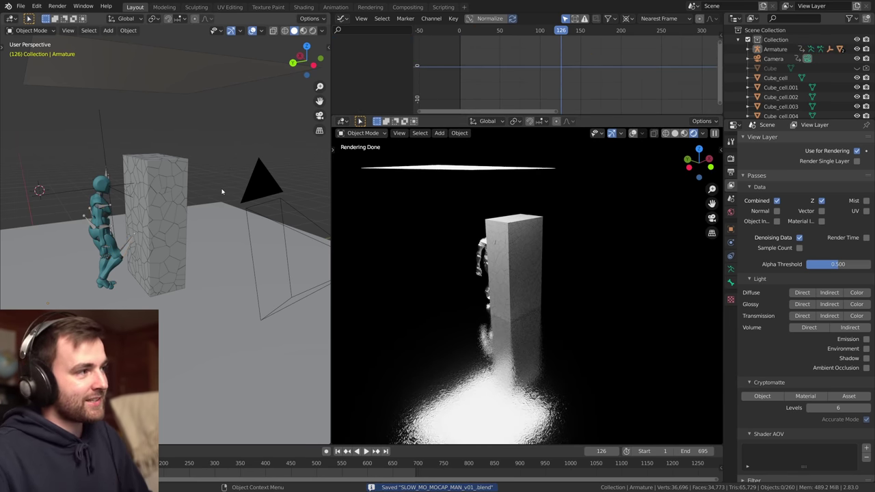
{"action": "middle_click_drag", "start_coordinate": [221, 192], "coordinate": [218, 183]}
{"action": "left_click", "coordinate": [220, 179]}
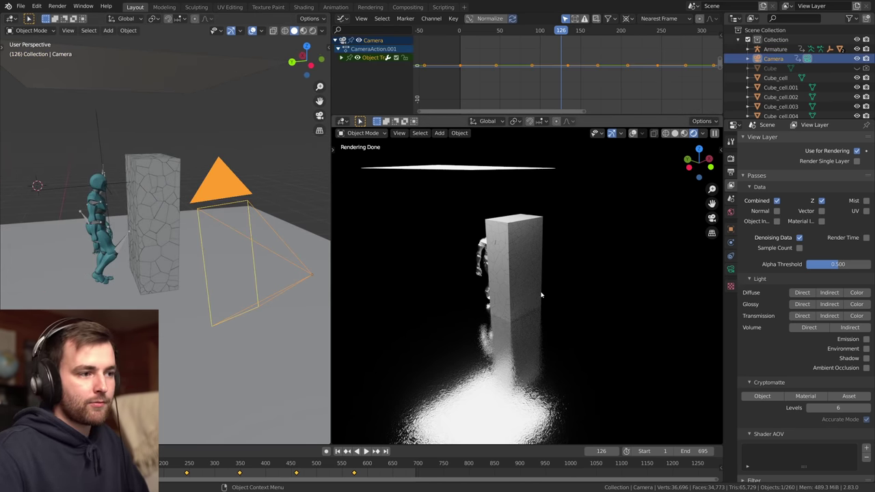
{"action": "middle_click_drag", "start_coordinate": [541, 296], "coordinate": [574, 295]}
{"action": "left_click", "coordinate": [101, 140]}
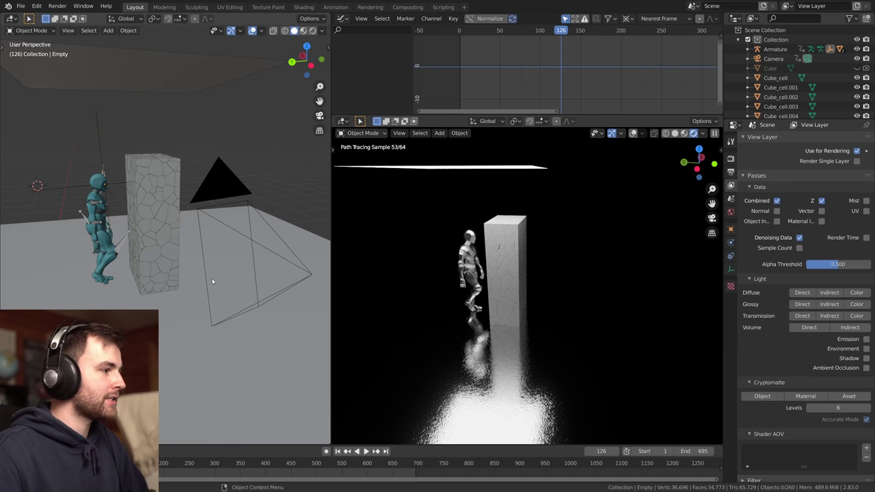
{"action": "key", "text": "ctrl+s"}
{"action": "key", "text": "ctrl+alt+space"}
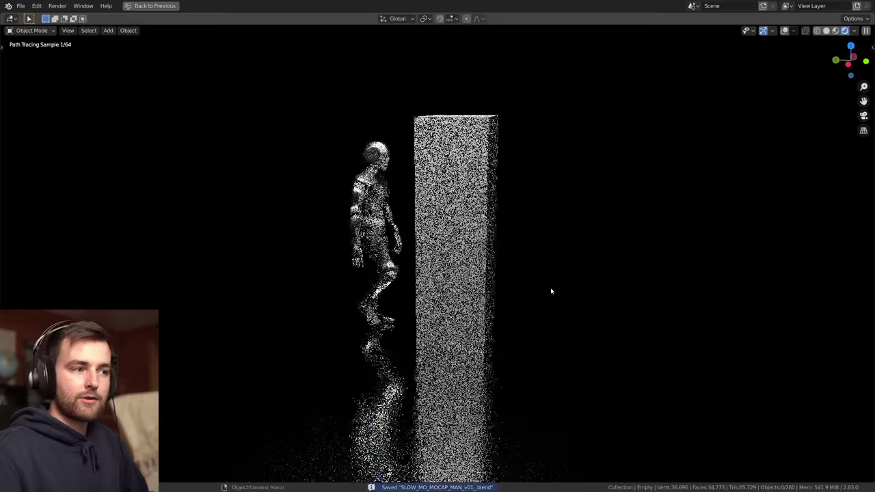
{"action": "key", "text": "ctrl+alt+space"}
Switch the Graph Editor area back to the Compositor, enlarge it and bring the node tree into view.
{"action": "key", "text": "shift+F3"}
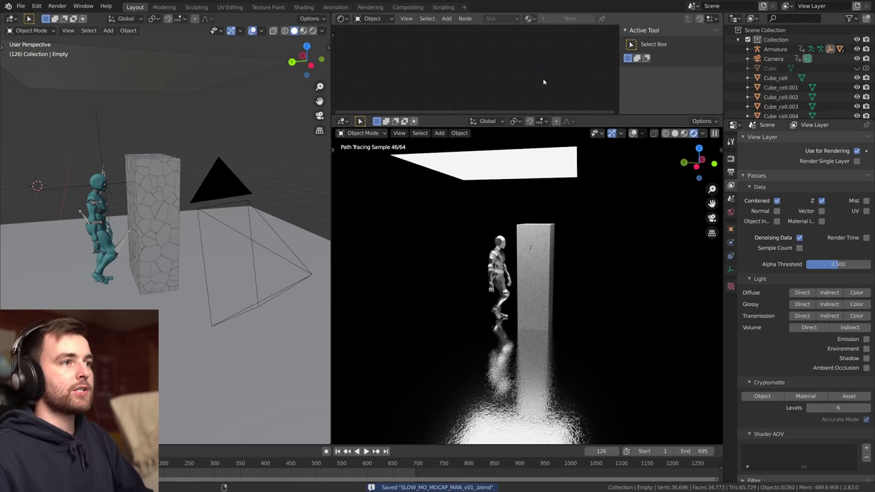
{"action": "key", "text": "shift+F3"}
{"action": "key", "text": "ctrl+space"}
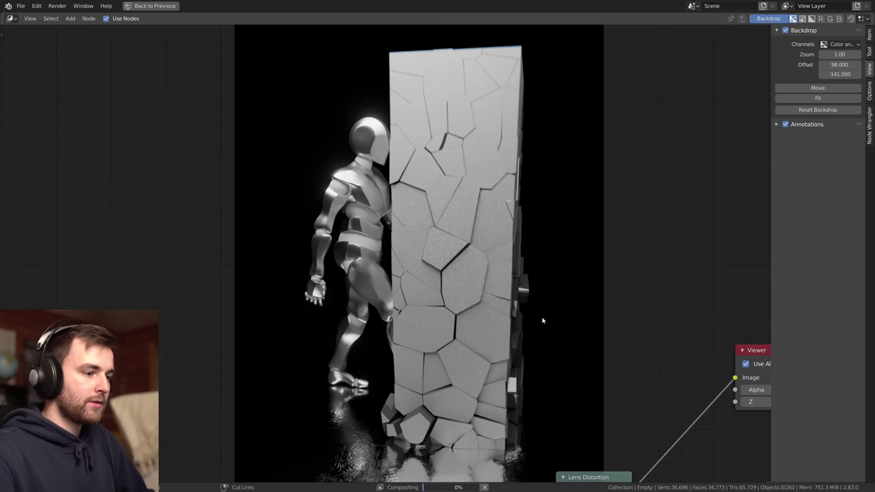
{"action": "key", "text": "Home"}
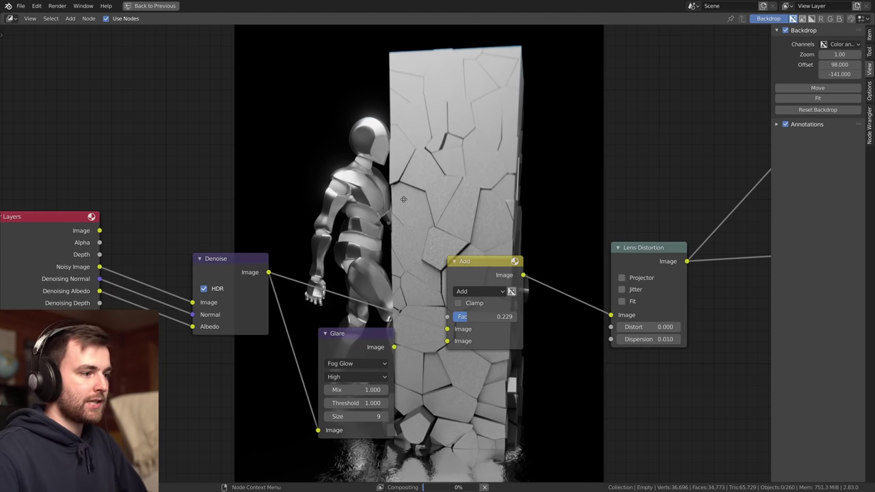
Slightly reposition the Denoise, Glare and Add nodes to tidy the compositing tree and save the file.
{"action": "left_click_drag", "start_coordinate": [250, 223], "coordinate": [245, 244]}
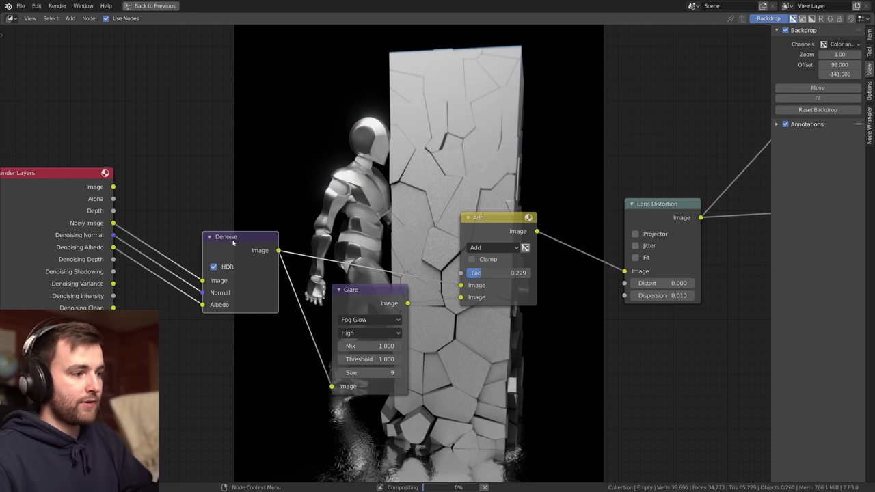
{"action": "left_click_drag", "start_coordinate": [354, 295], "coordinate": [362, 303]}
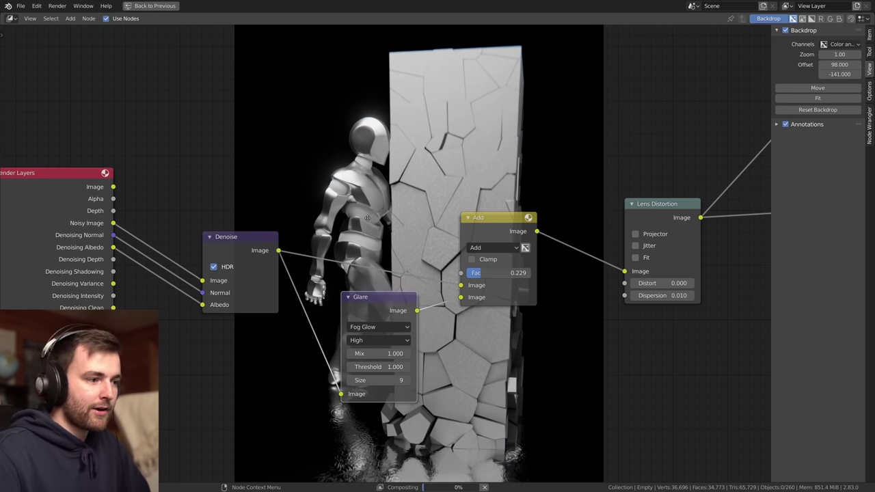
{"action": "middle_click_drag", "start_coordinate": [367, 218], "coordinate": [338, 209]}
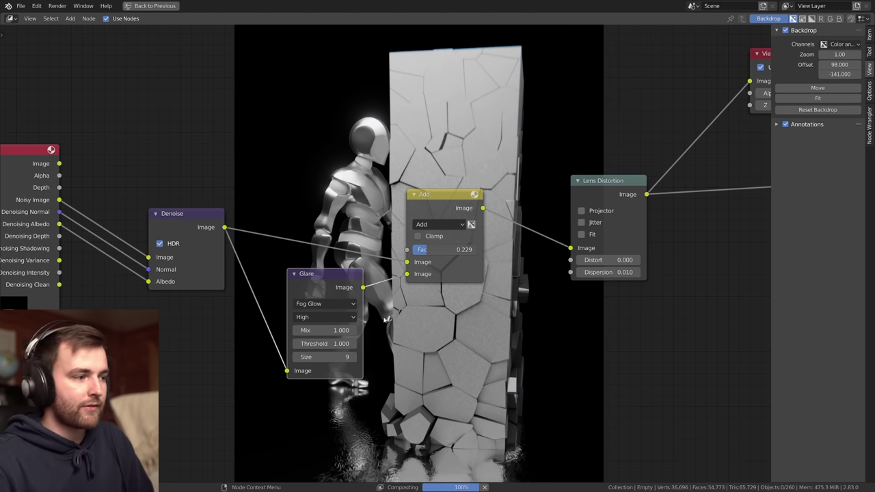
{"action": "left_click_drag", "start_coordinate": [437, 194], "coordinate": [450, 196]}
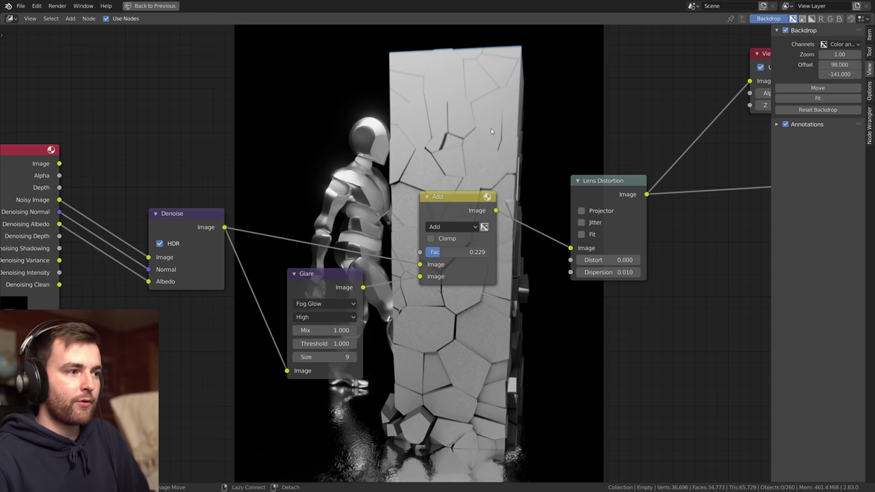
{"action": "key", "text": "ctrl+space"}
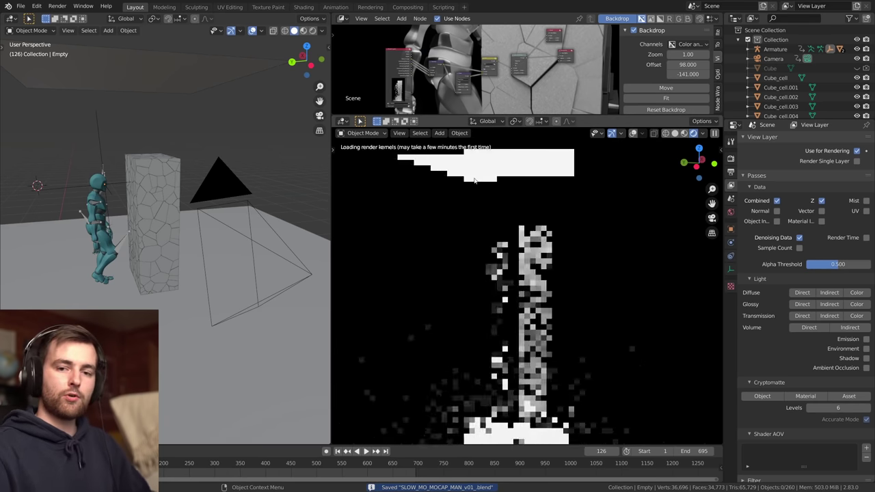